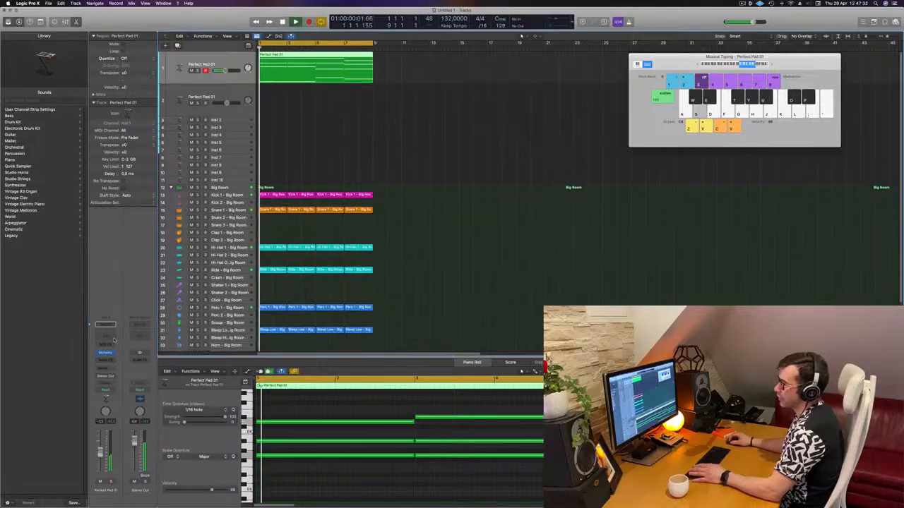
Step: Insert a Compressor on the Perfect Pad 01 track's channel strip
click(111, 361)
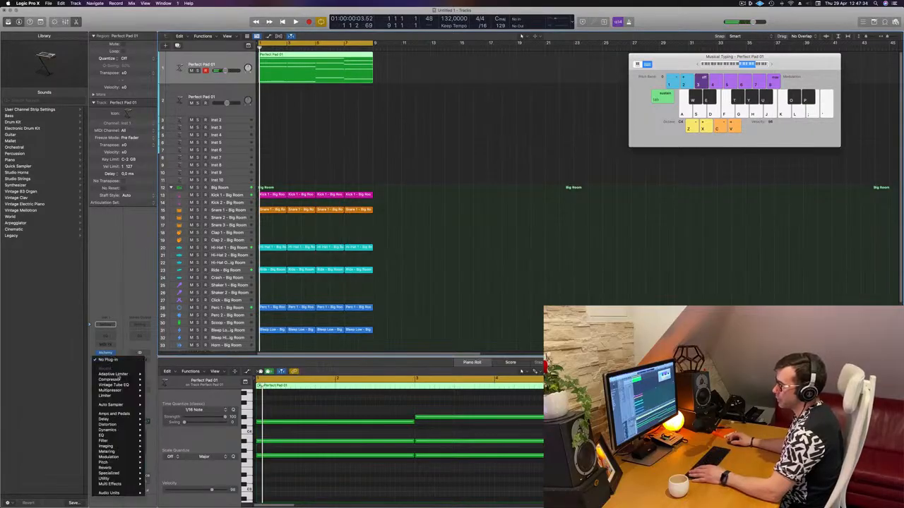
mouse_move(113, 379)
click(150, 383)
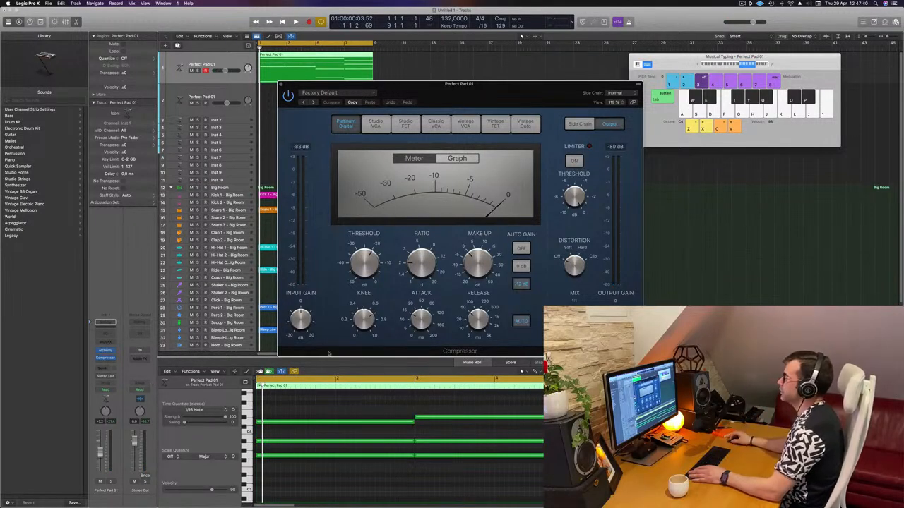
drag(490, 94, 454, 86)
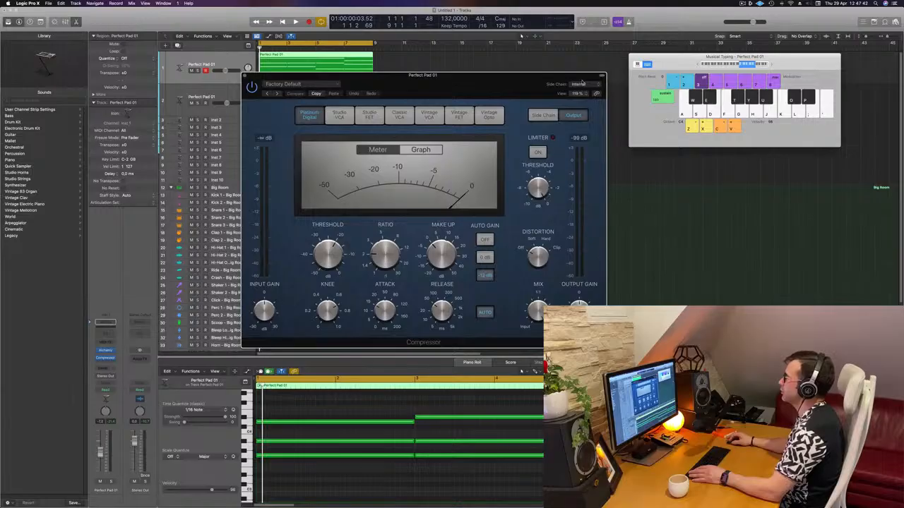
Step: Set the Compressor's side chain source to the instrument channel Kick 1 - Big Room (Inst 11)
click(580, 84)
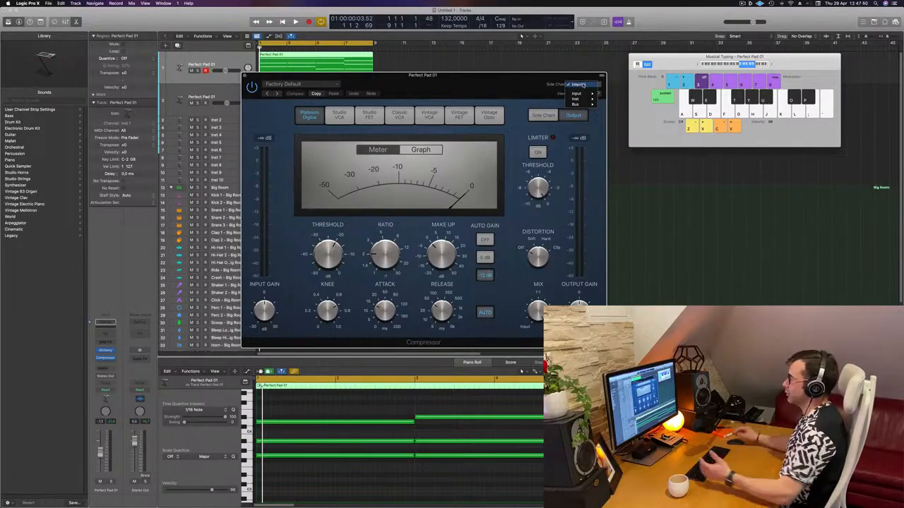
mouse_move(585, 101)
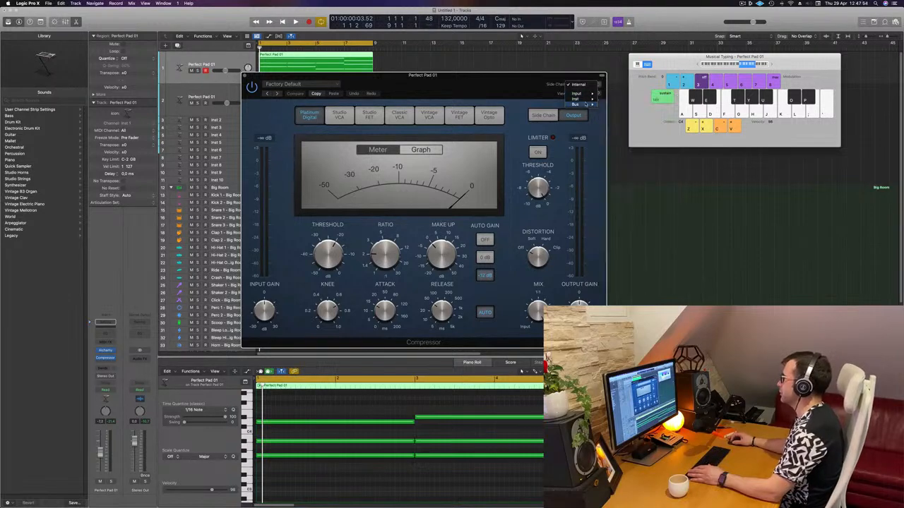
click(628, 147)
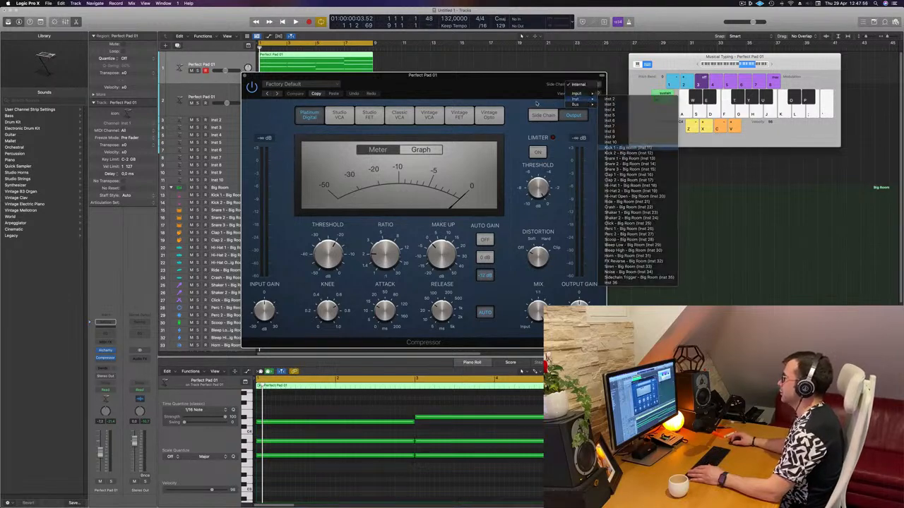
drag(515, 85, 684, 84)
Step: During playback, set the Compressor's attack to 0.0 ms and ratio to about 4.1:1, with a slightly adjusted threshold
key(space)
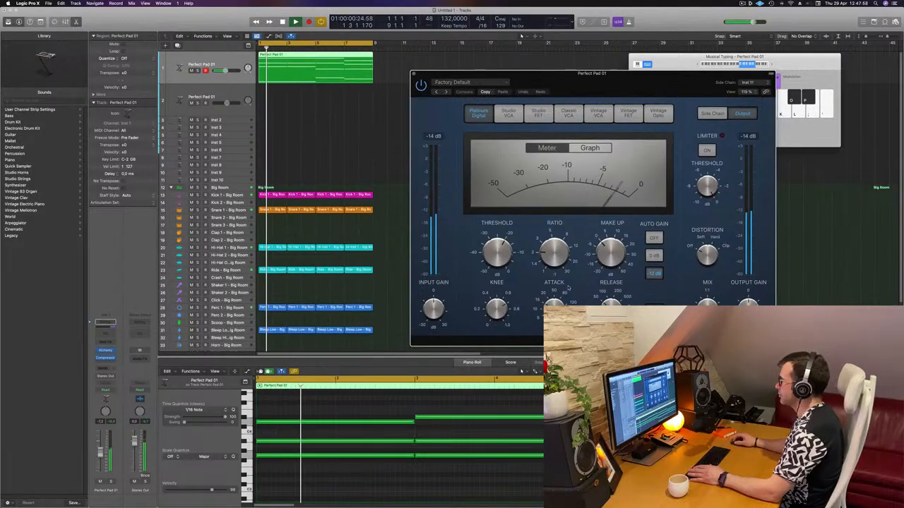
click(611, 252)
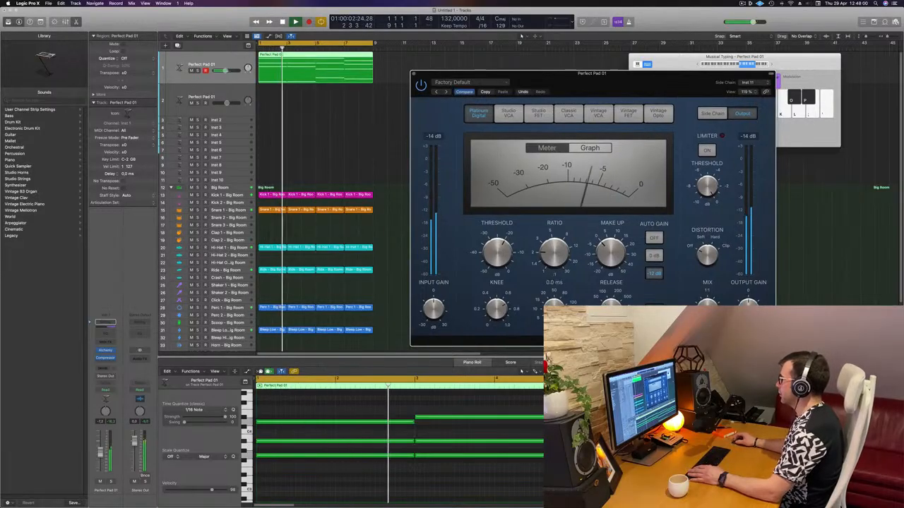
drag(557, 250, 561, 231)
mouse_move(504, 247)
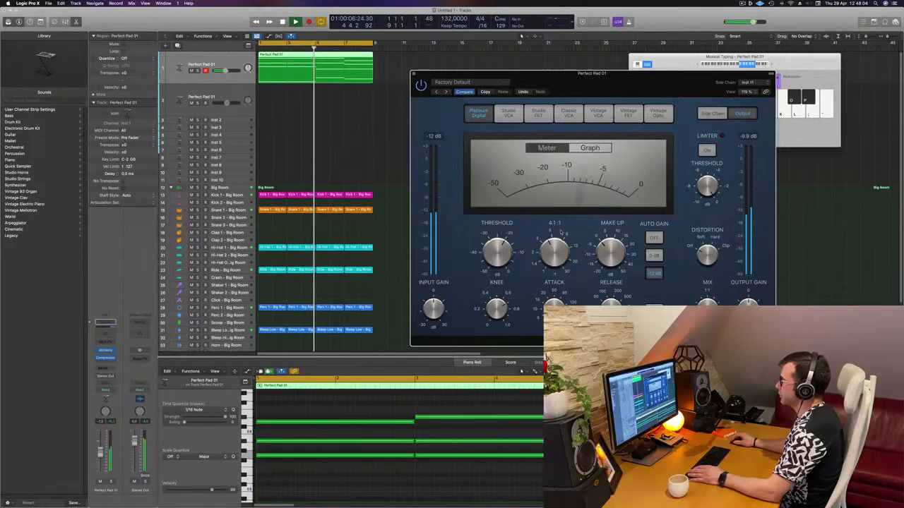
drag(505, 248, 507, 244)
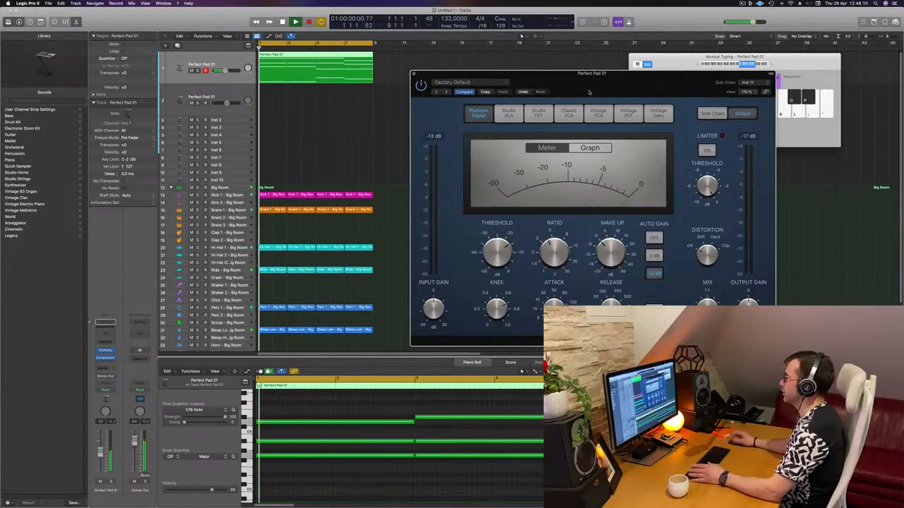
Step: Audition the loop with the side-chained pad and close the Compressor window
drag(643, 90, 594, 96)
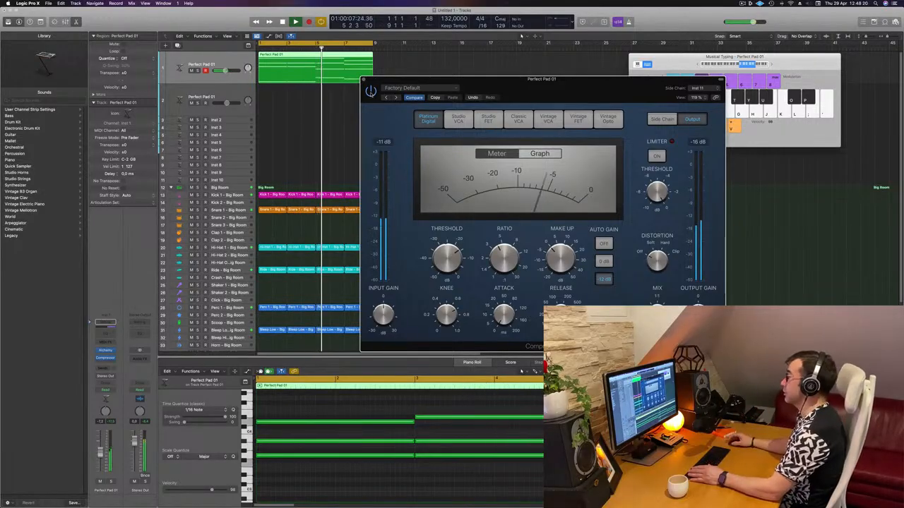
drag(538, 83, 531, 83)
key(space)
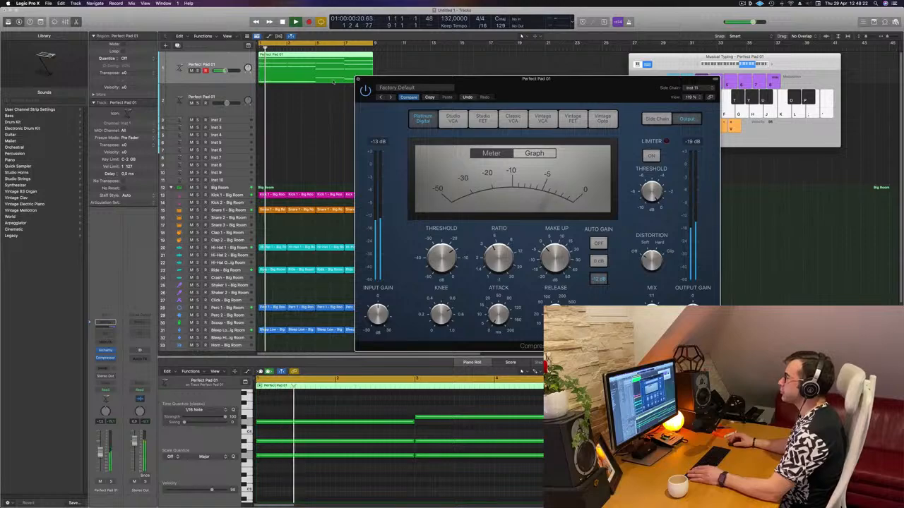
click(358, 79)
key(space)
key(space)
Step: Duplicate the pad track with its plug-ins and copy the Perfect Pad 01 region onto the new track
click(177, 45)
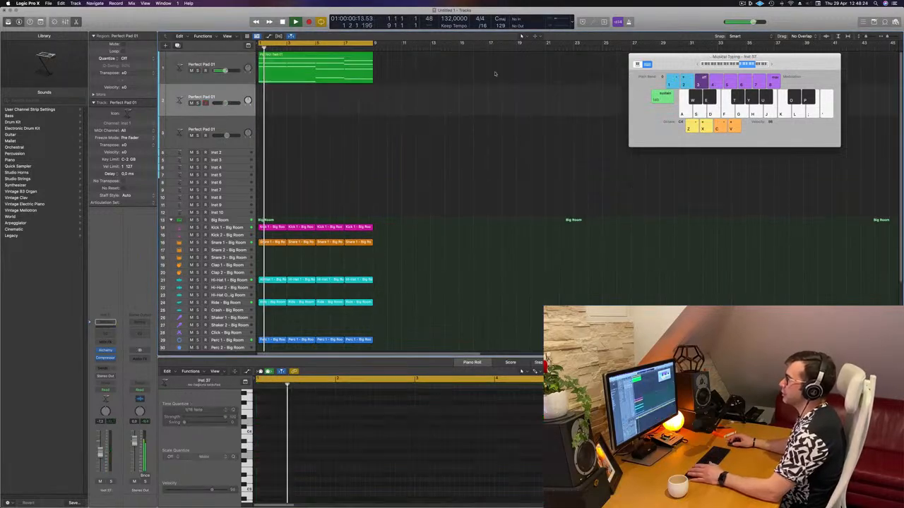
click(302, 70)
drag(302, 95, 302, 104)
key(space)
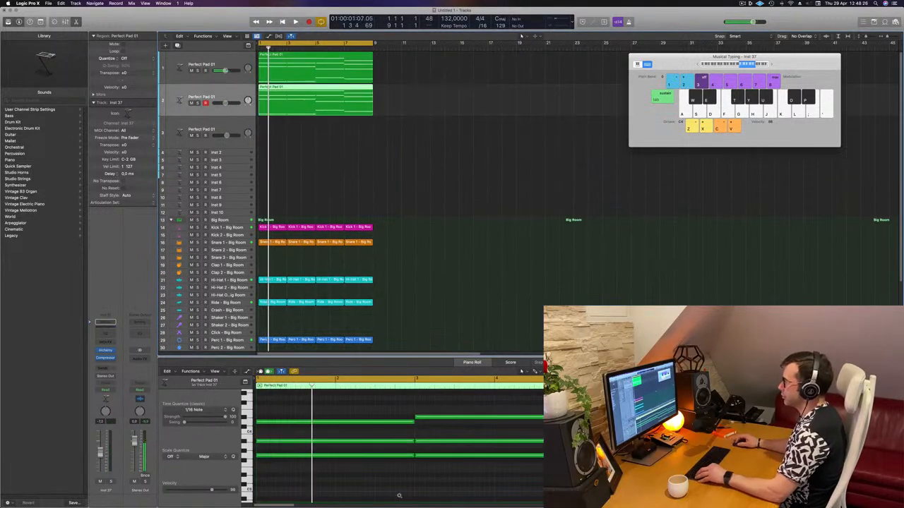
Step: Delete the upper chord notes in the copied region, keeping only the lowest note of each chord
scroll(399, 494, left, 3)
scroll(398, 496, down, 3)
drag(337, 414, 562, 461)
key(Delete)
Step: Select the four remaining low notes and shorten them all together into short staccato notes
drag(307, 455, 551, 499)
key(super+Right)
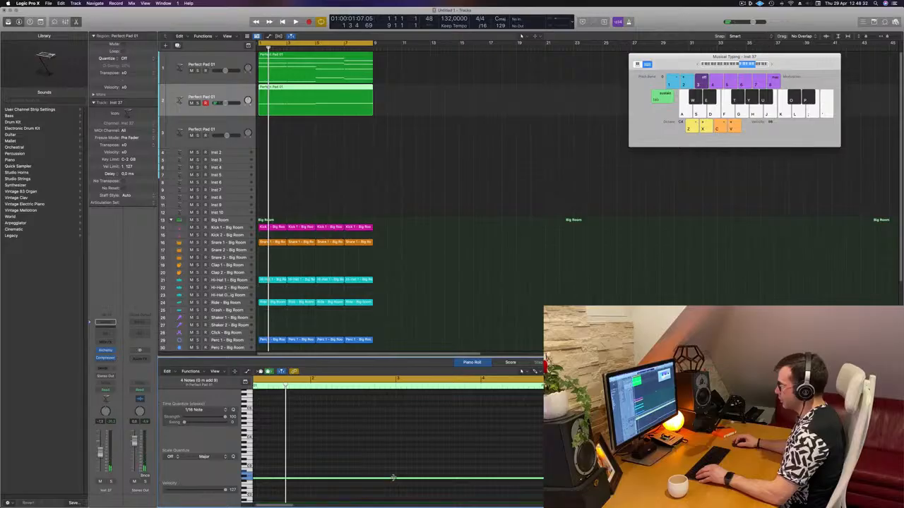
drag(394, 478, 266, 478)
scroll(349, 485, left, 2)
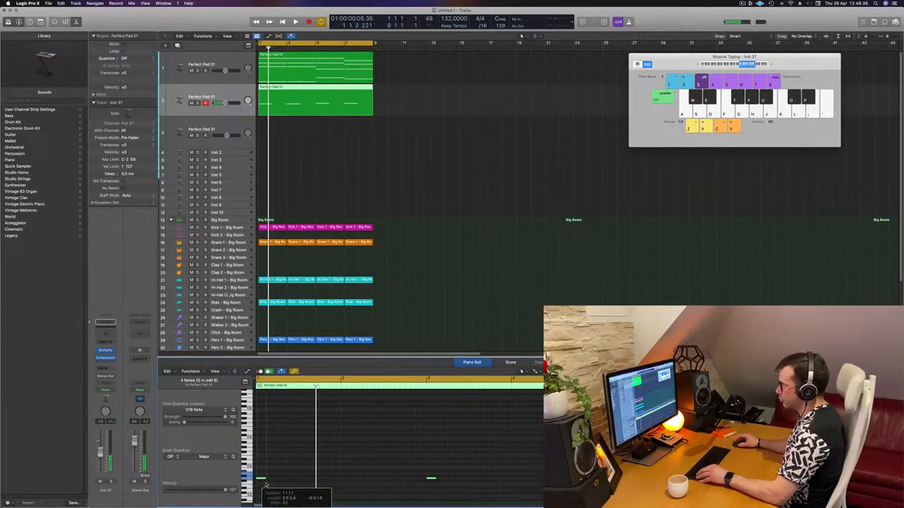
scroll(269, 483, up, 1)
scroll(268, 483, up, 3)
scroll(308, 482, left, 2)
key(space)
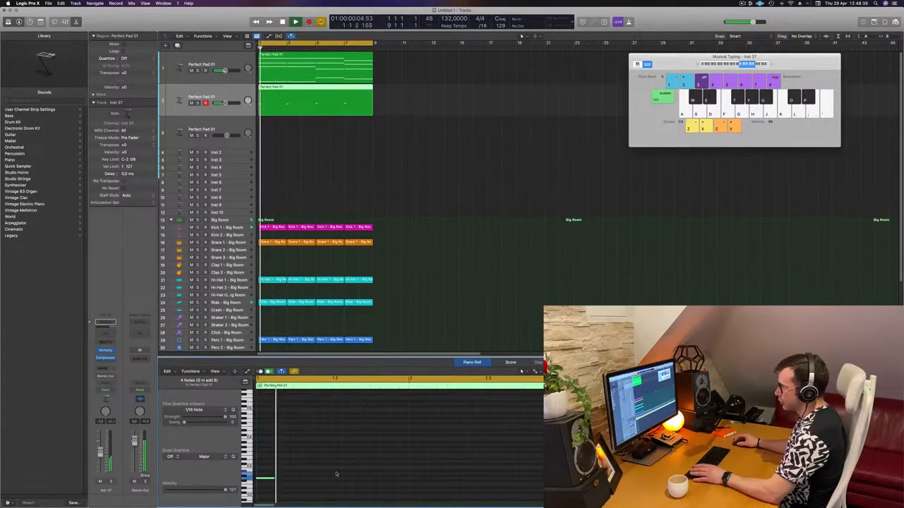
key(space)
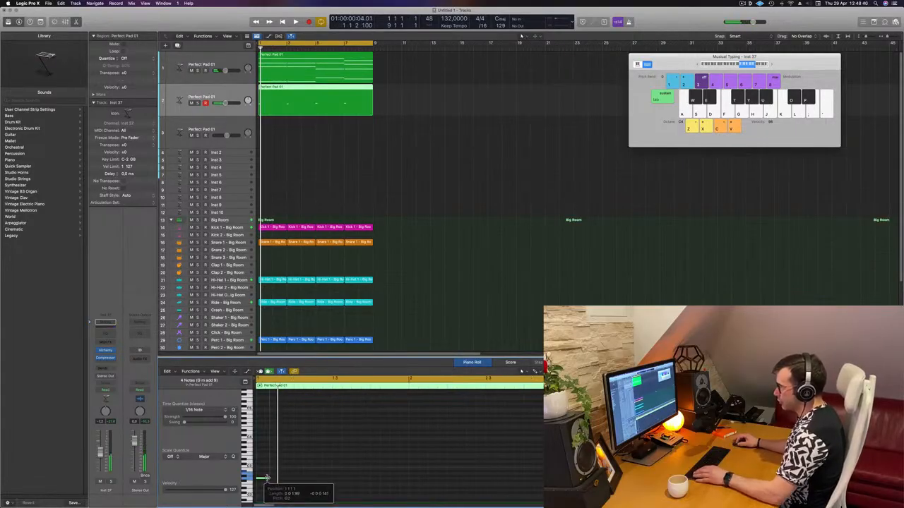
Step: Transpose the four short notes down one octave and place a copy of each shortly after the original
key(alt+shift+Down)
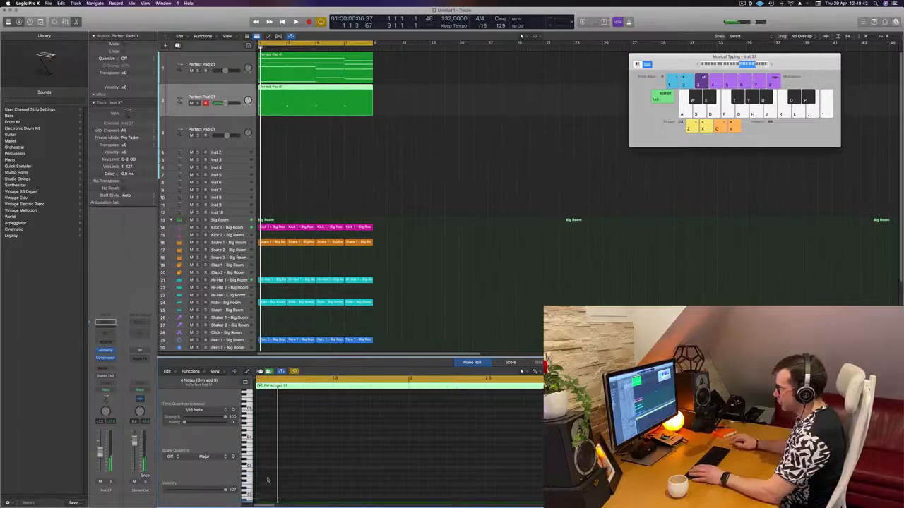
scroll(276, 480, down, 5)
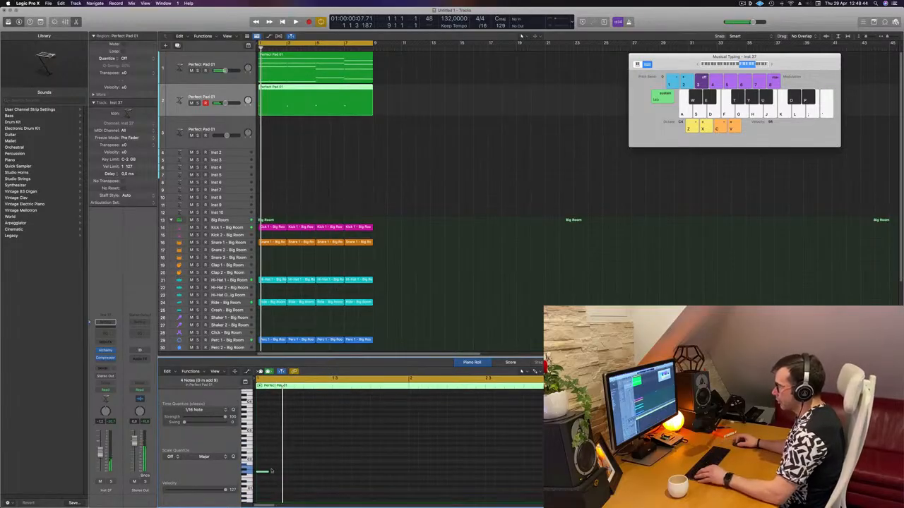
drag(265, 473, 273, 479)
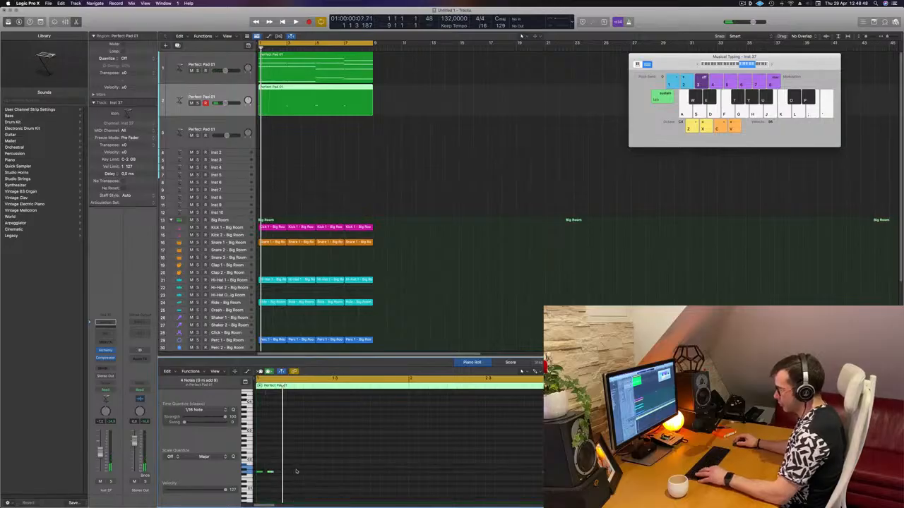
Step: Copy the pairs of short bass notes further along the bar to make groups of four
key(super+s)
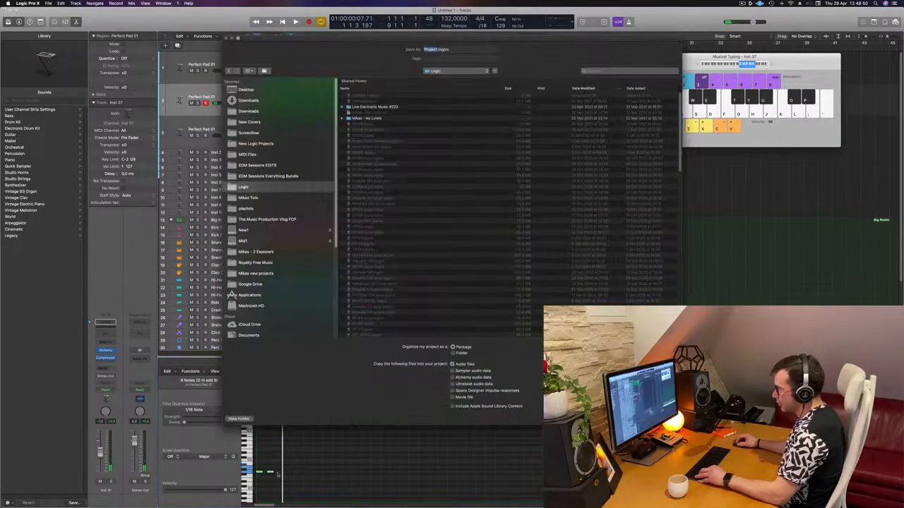
key(Escape)
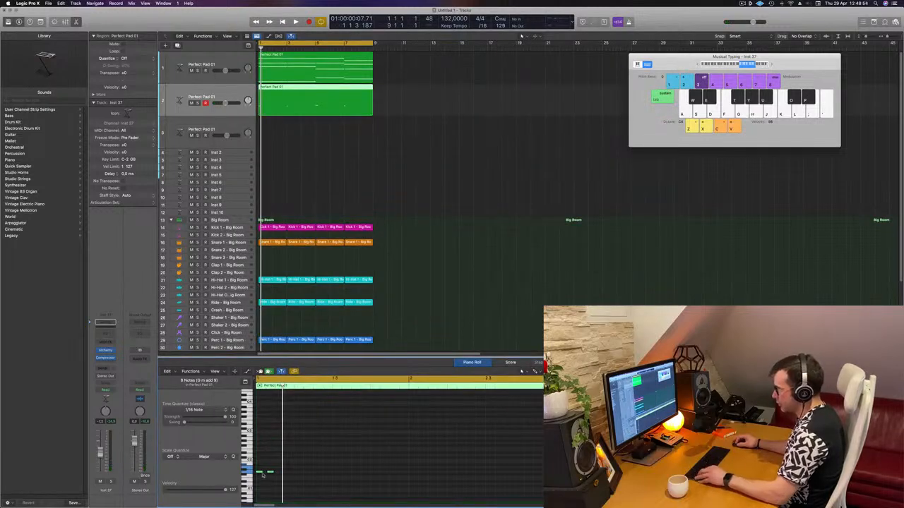
drag(271, 478, 291, 477)
scroll(290, 475, up, 5)
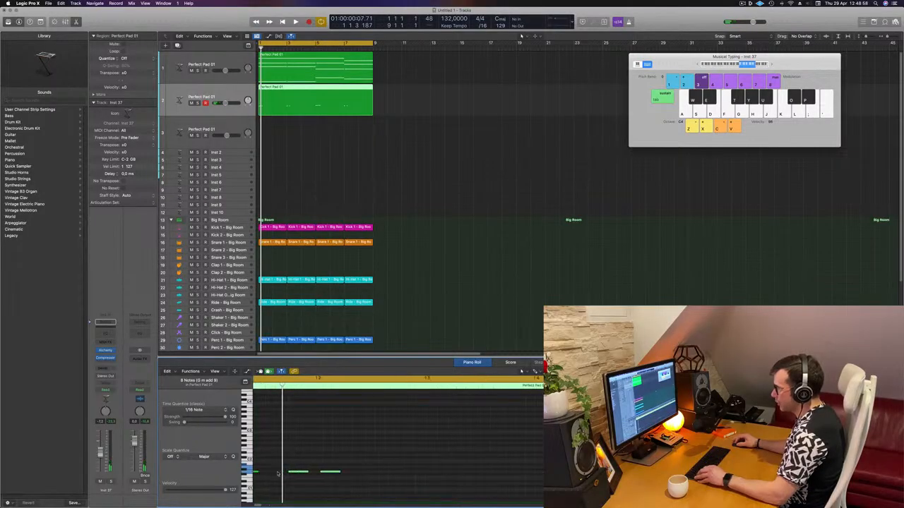
scroll(297, 466, left, 3)
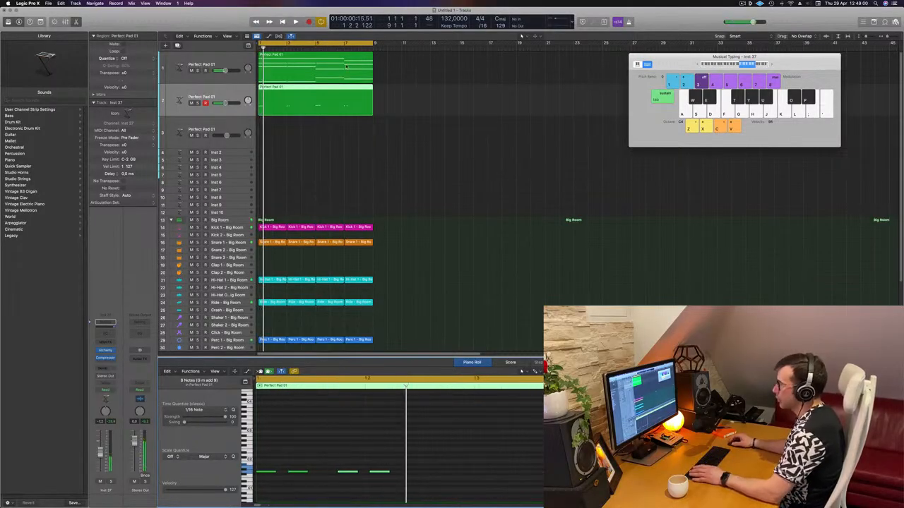
scroll(320, 482, down, 4)
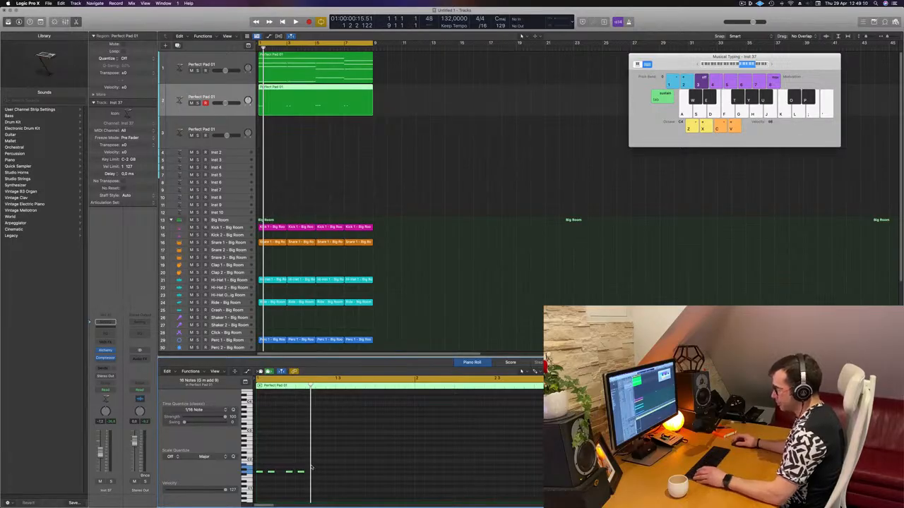
Step: Load the 70s Classic Synth Bass preset from Alchemy's Bass category on the duplicated track and play the loop
click(220, 90)
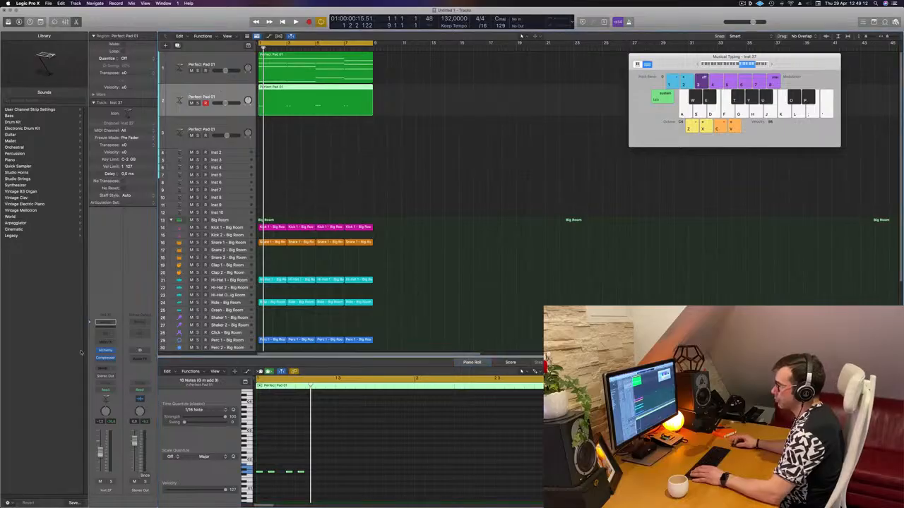
click(104, 350)
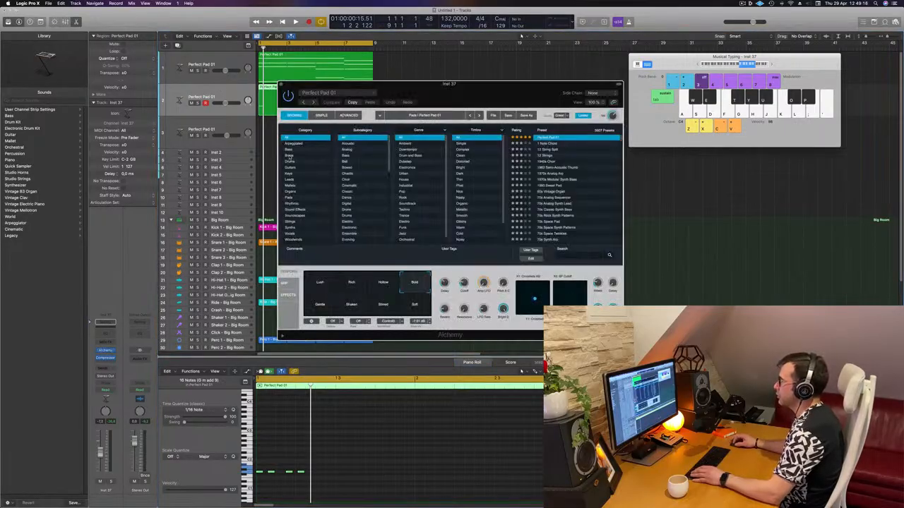
click(290, 150)
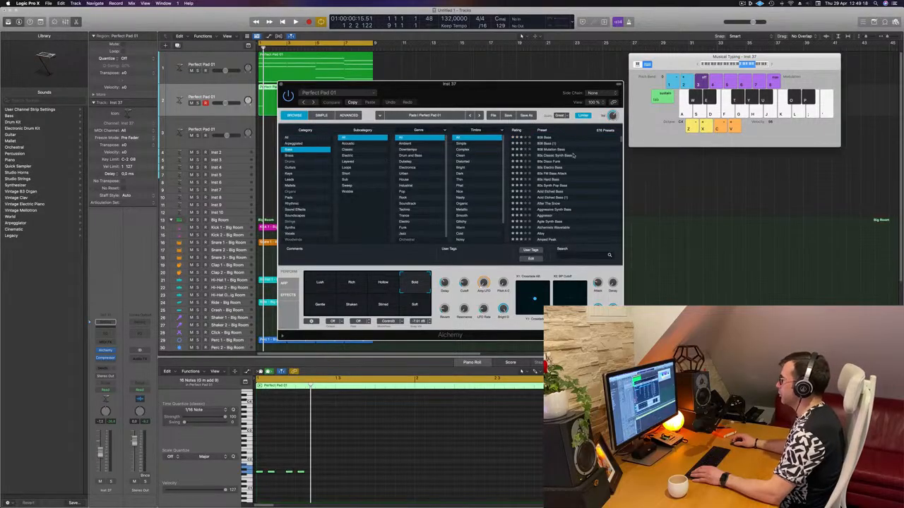
click(546, 139)
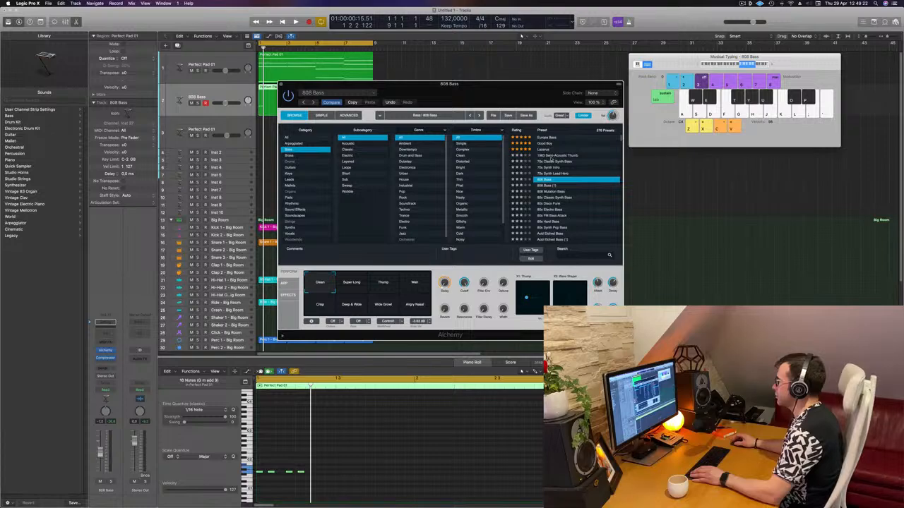
click(542, 156)
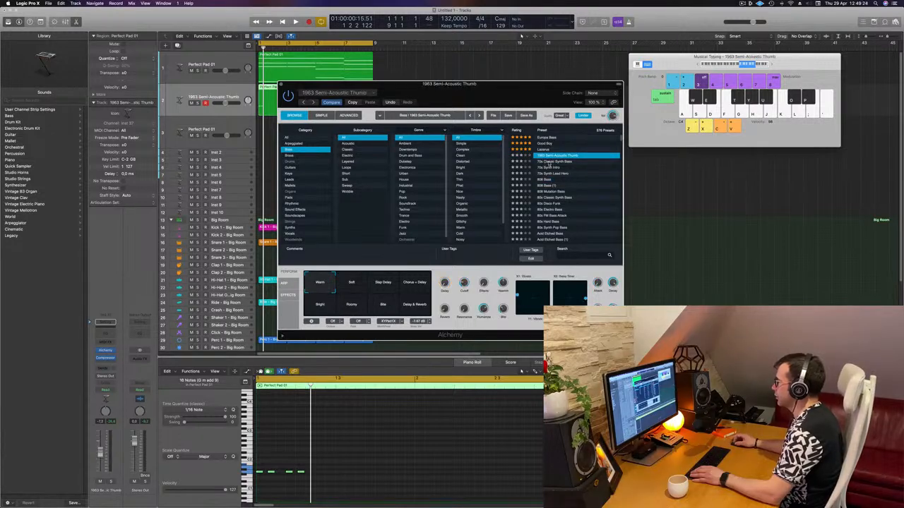
click(548, 162)
key(space)
drag(395, 84, 528, 78)
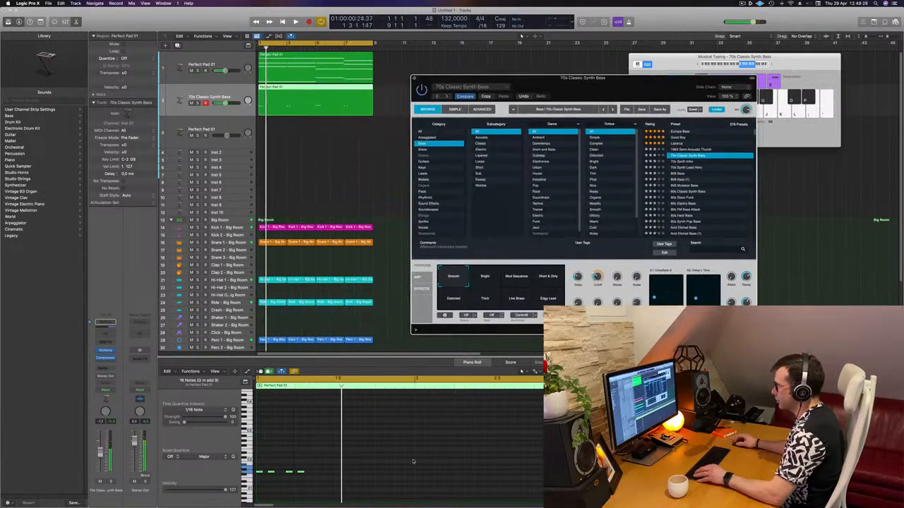
Step: Copy the groups of four bass notes further along to extend each group to eight notes, and play the loop
scroll(339, 456, left, 2)
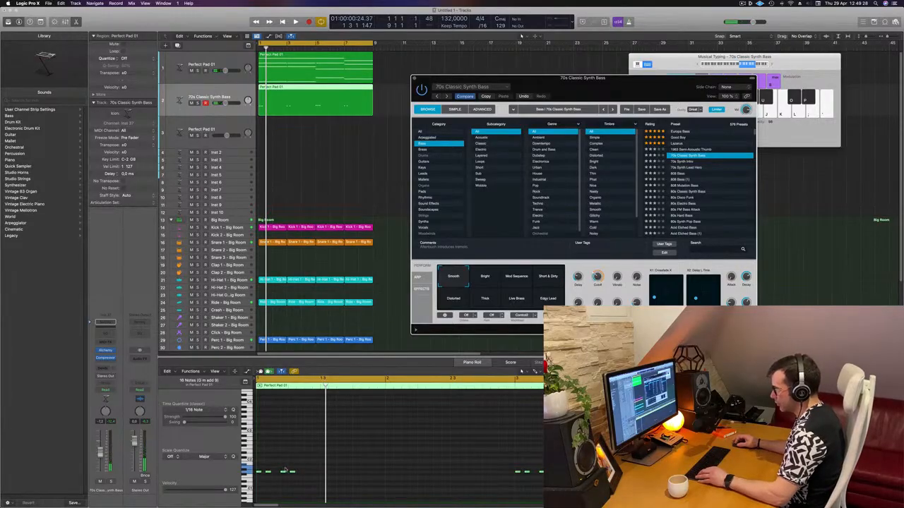
click(311, 473)
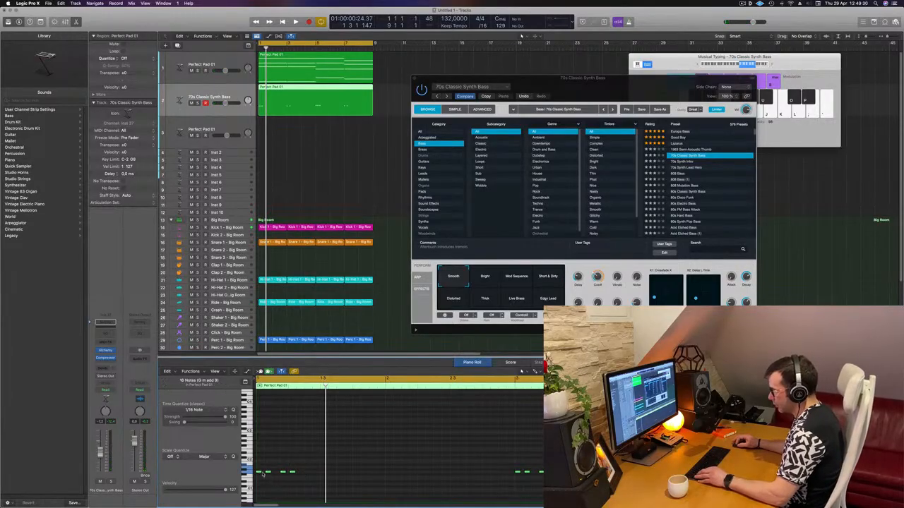
drag(270, 472, 313, 429)
key(space)
scroll(361, 437, left, 2)
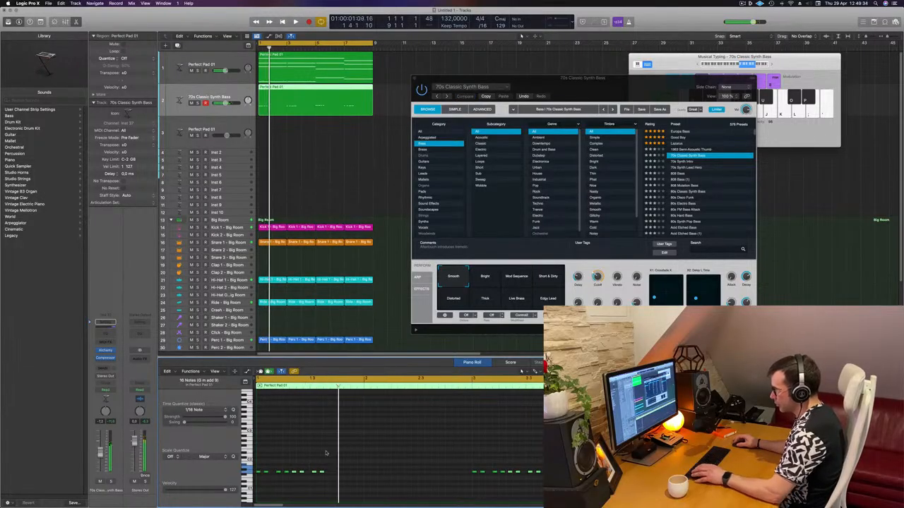
Step: Copy the last four bass notes of each group further along to extend each group to twelve notes, and play the result
key(space)
scroll(320, 459, right, 3)
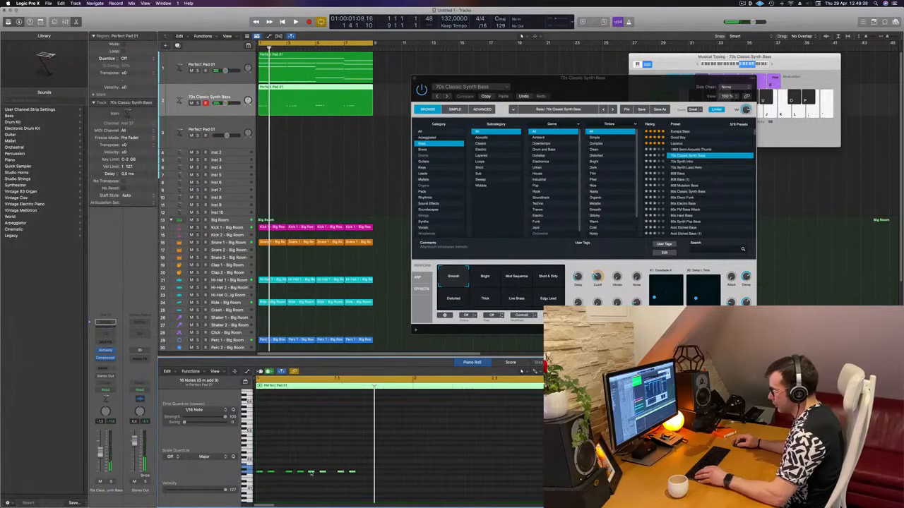
key(space)
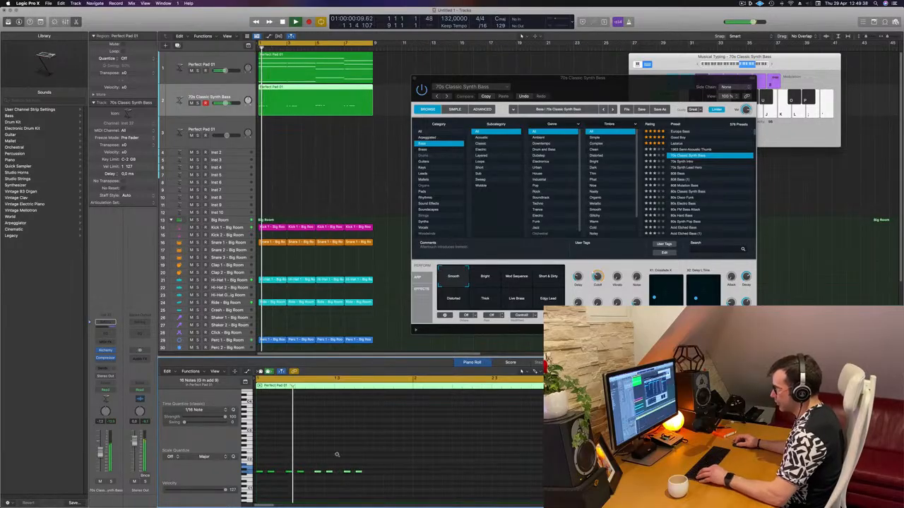
key(space)
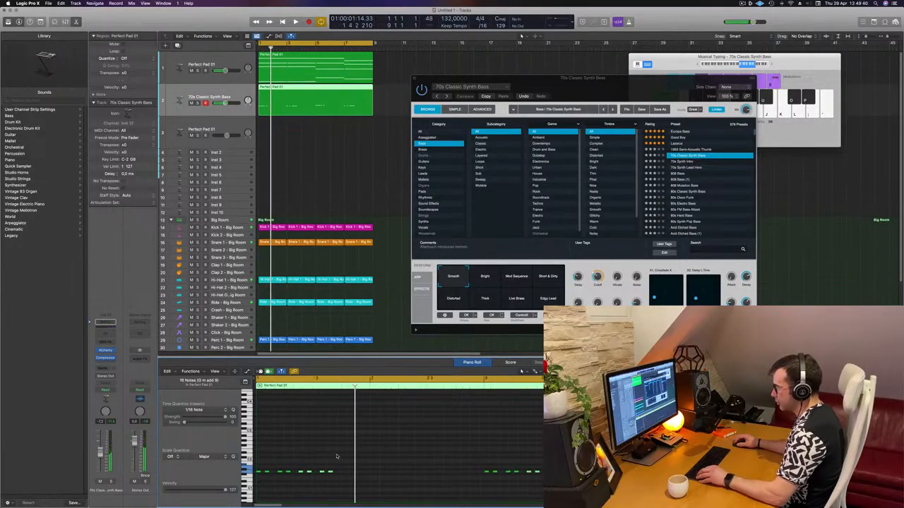
drag(301, 473, 343, 472)
key(space)
scroll(366, 468, left, 2)
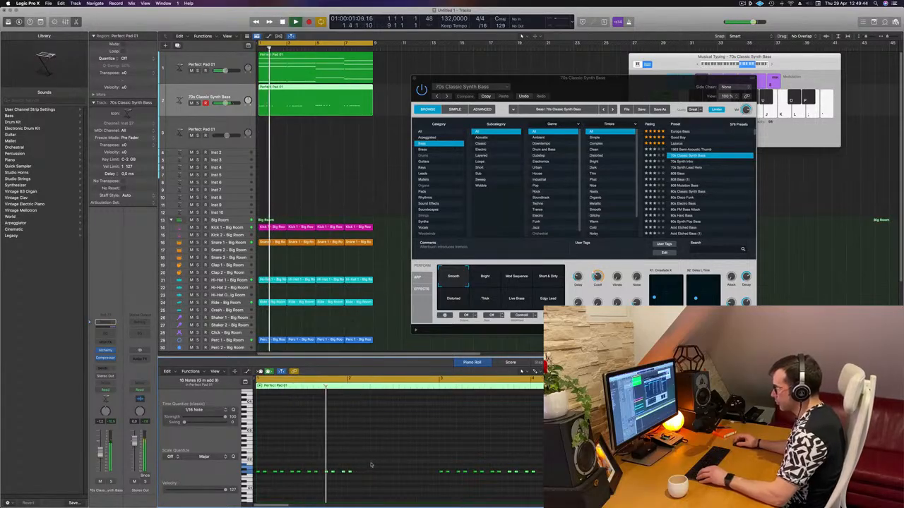
key(space)
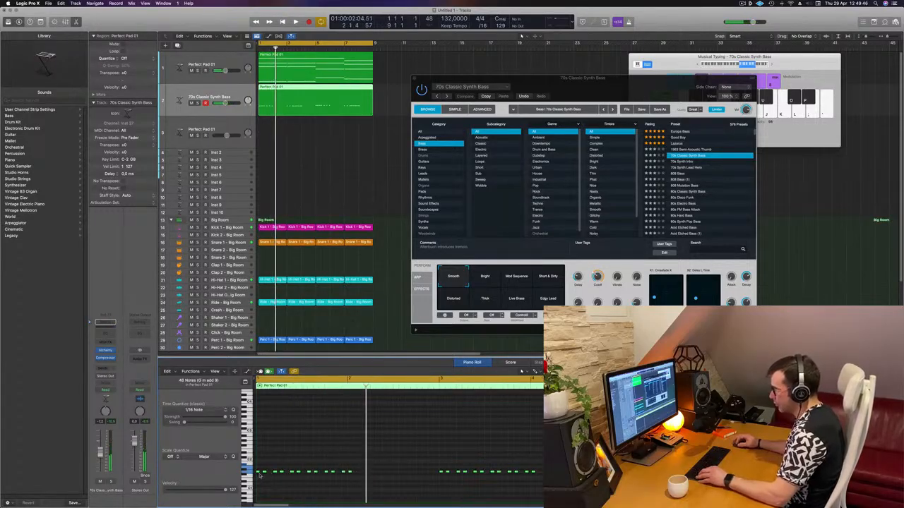
Step: Try copying the twelve-note bass groups directly after themselves, and undo the copies
drag(259, 472, 361, 475)
scroll(360, 474, up, 3)
scroll(357, 474, left, 2)
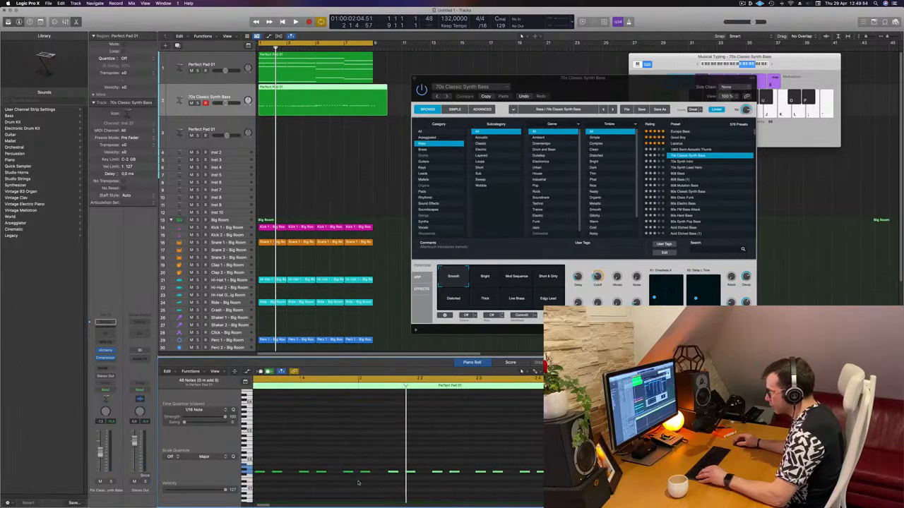
key(space)
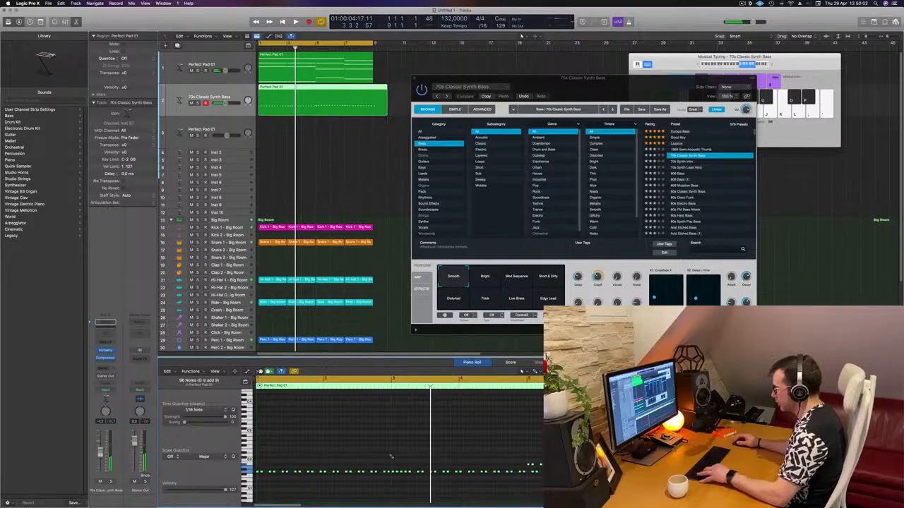
key(super+z)
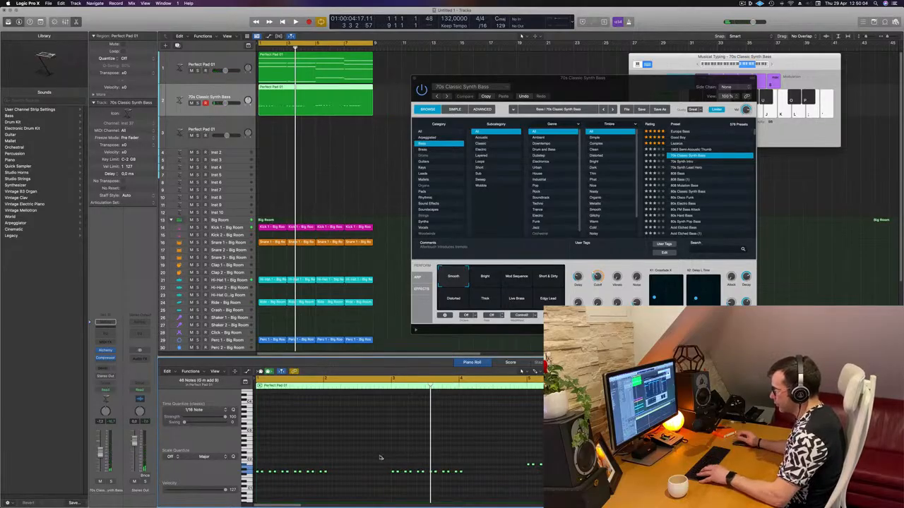
Step: Delete the last note of each twelve-note group and copy the eleven opening bass notes along to fill the gap after them
mouse_move(346, 465)
mouse_down()
mouse_move(326, 489)
mouse_move(347, 474)
mouse_up()
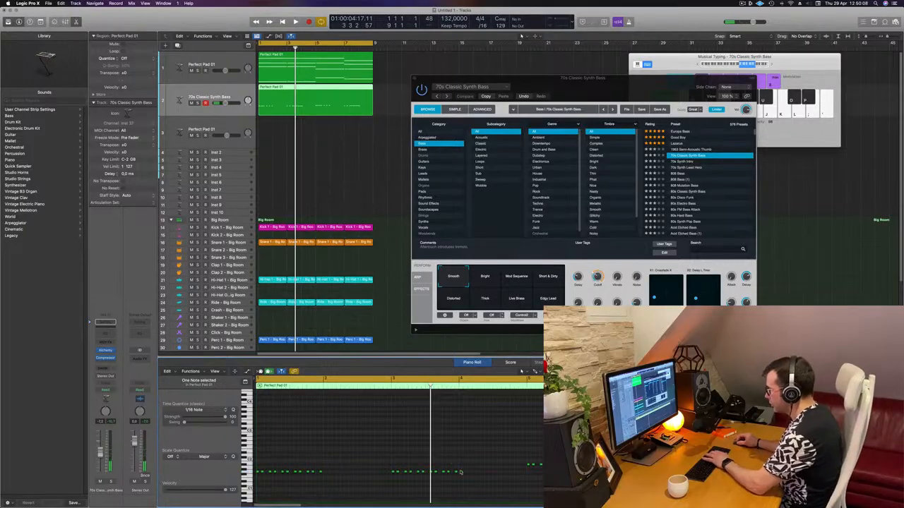
click(247, 473)
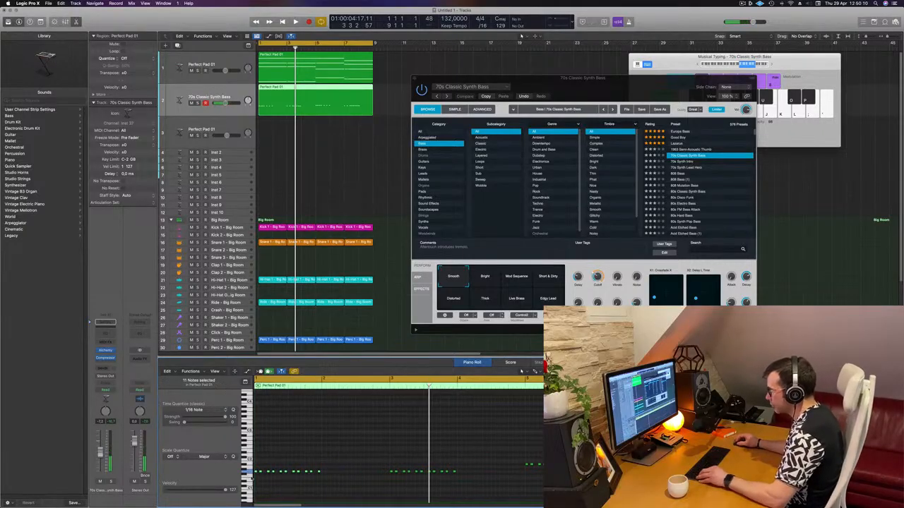
scroll(252, 477, up, 3)
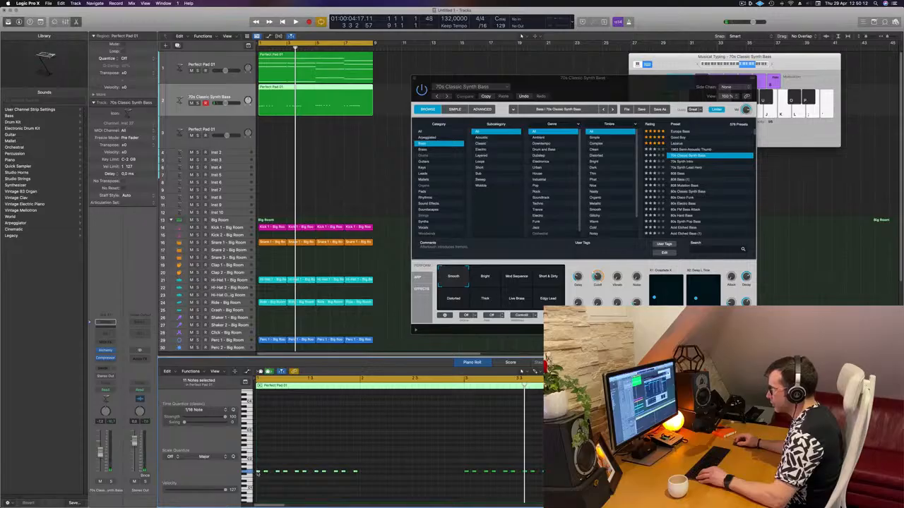
click(249, 474)
drag(258, 474, 363, 474)
key(space)
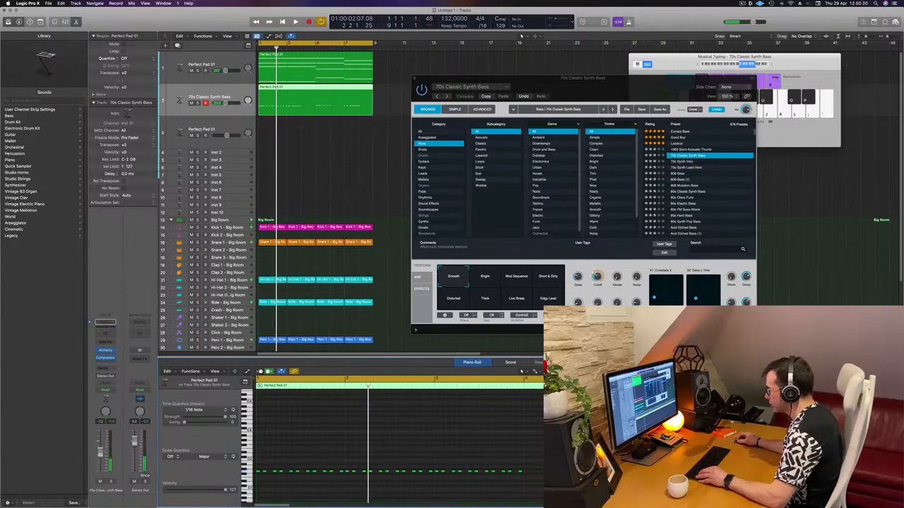
Step: Copy the remaining eleven-note groups to fill the rest of the region with bass notes, and play the line
mouse_move(540, 478)
mouse_down()
mouse_move(437, 466)
mouse_move(526, 472)
mouse_up()
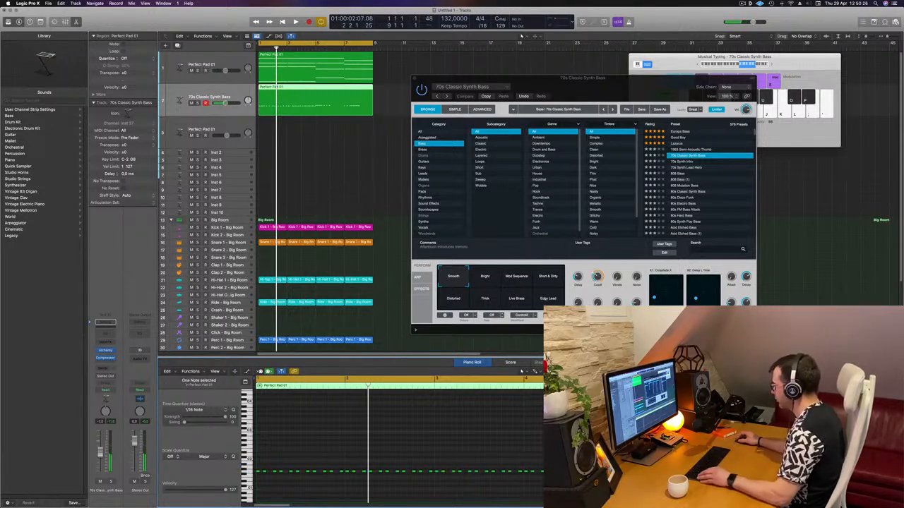
scroll(399, 442, down, 2)
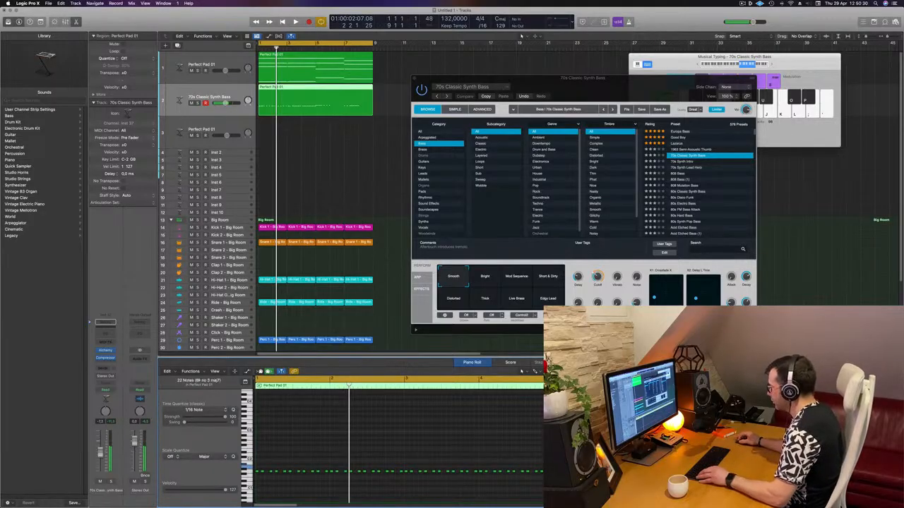
drag(627, 466, 627, 462)
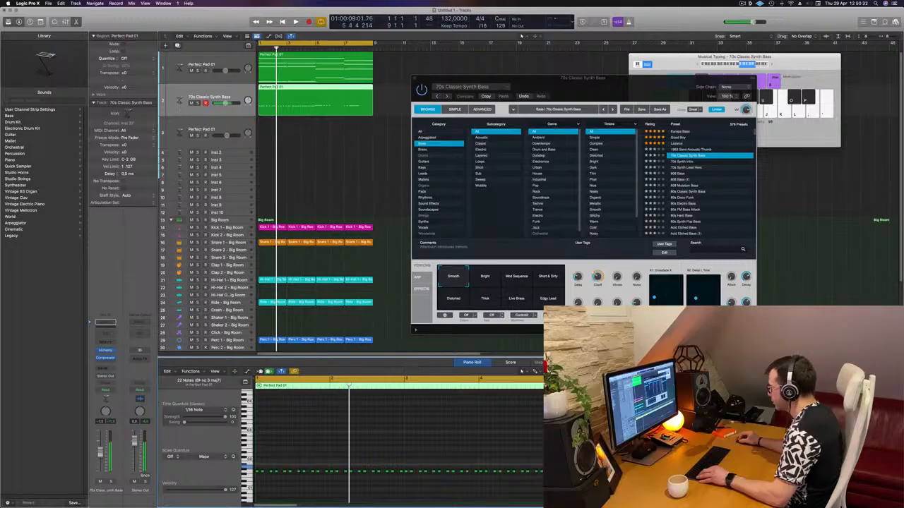
key(a)
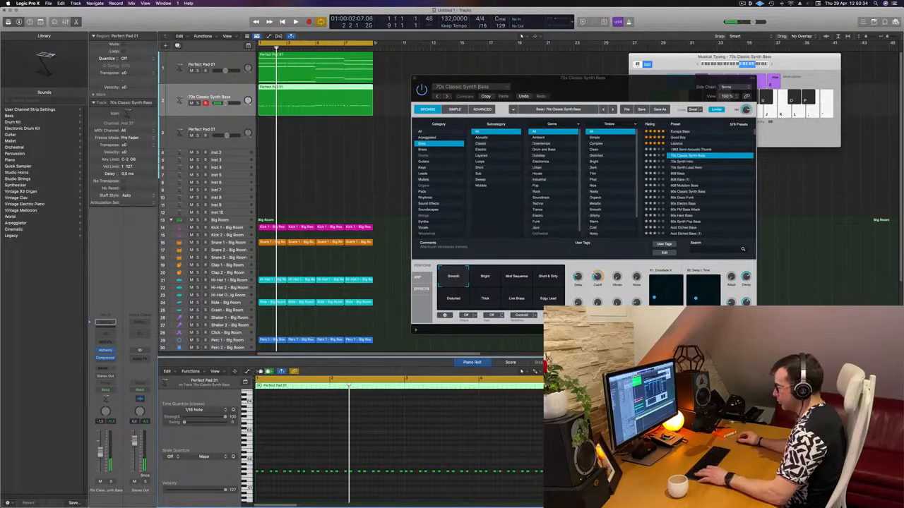
key(a)
key(space)
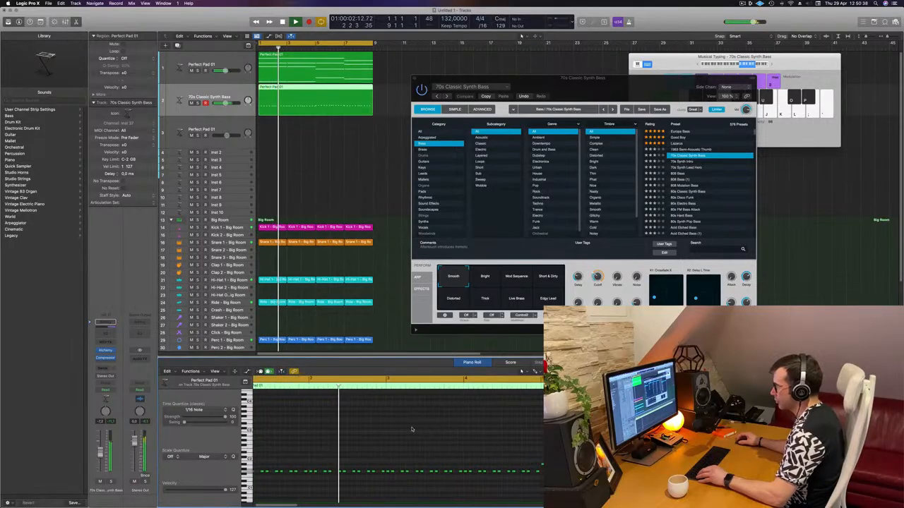
scroll(416, 427, down, 1)
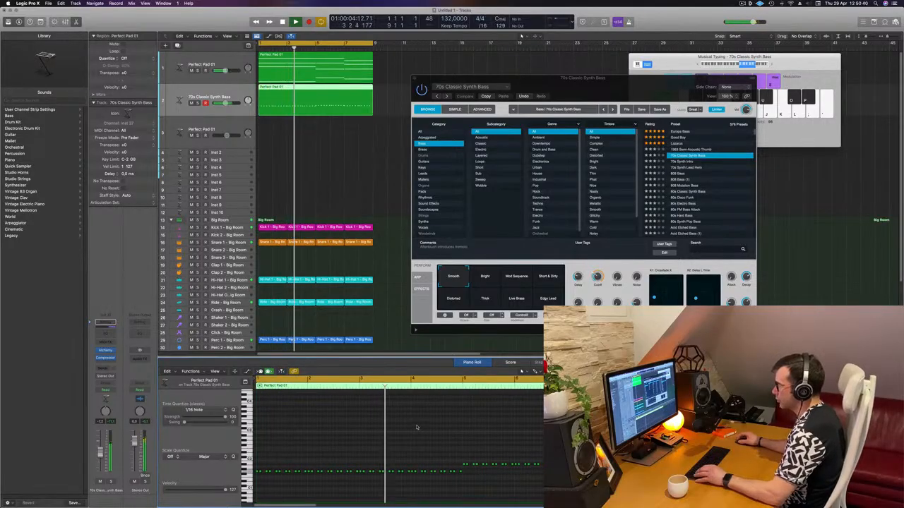
key(space)
Step: Try the whole bass line one octave higher during playback, and transpose it back down an octave
key(space)
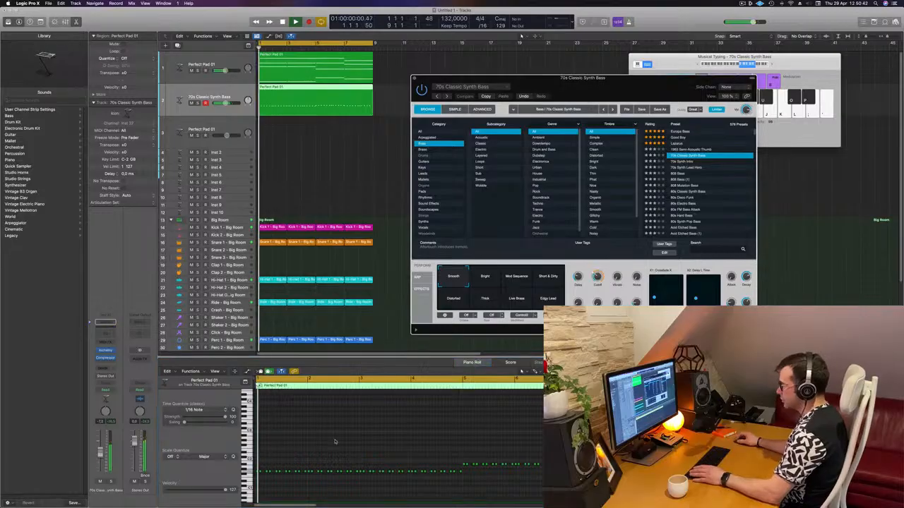
key(space)
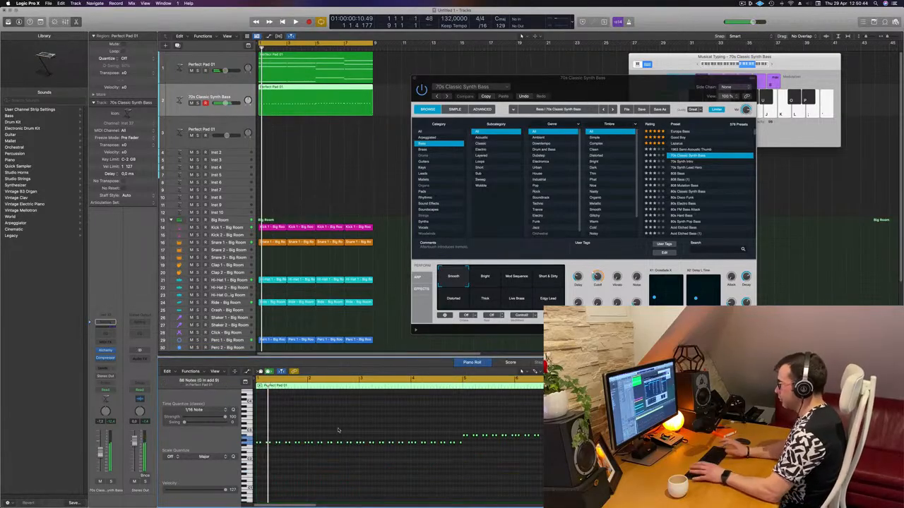
drag(632, 80, 595, 82)
key(Return)
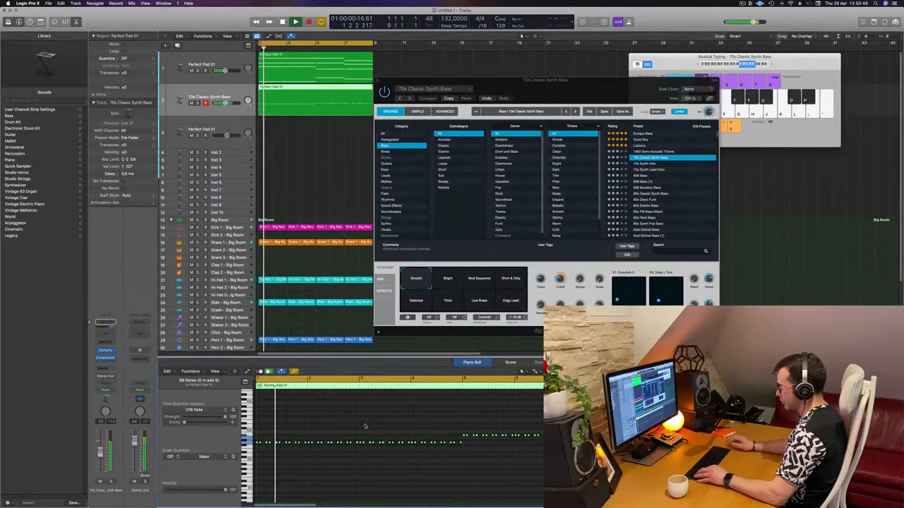
key(alt+shift+Down)
key(space)
key(space)
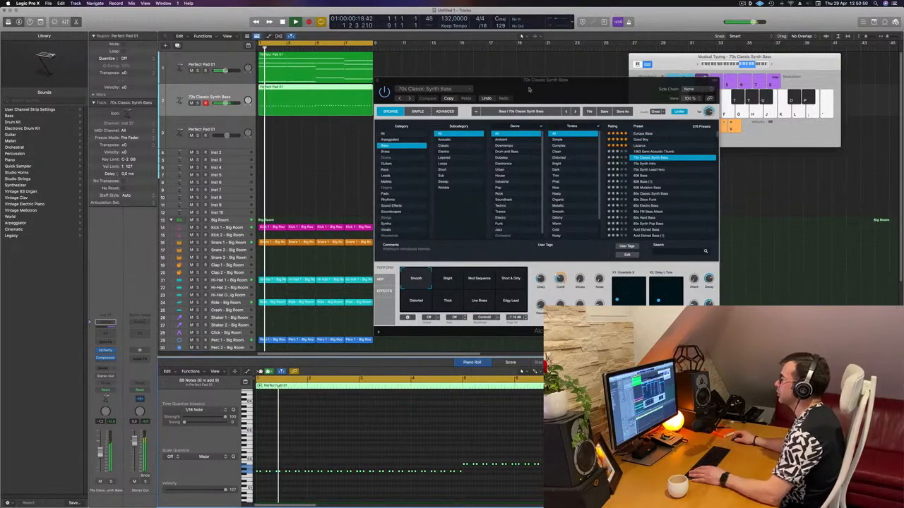
Step: Audition Alchemy's Mod Sequence and other performance variations of the bass while the loop plays, and choose Short & Dirty
drag(529, 89, 494, 84)
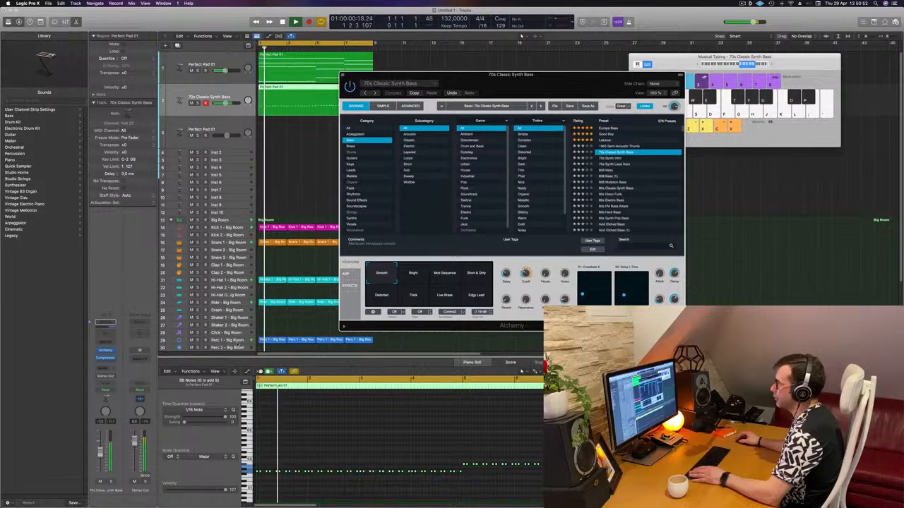
click(413, 277)
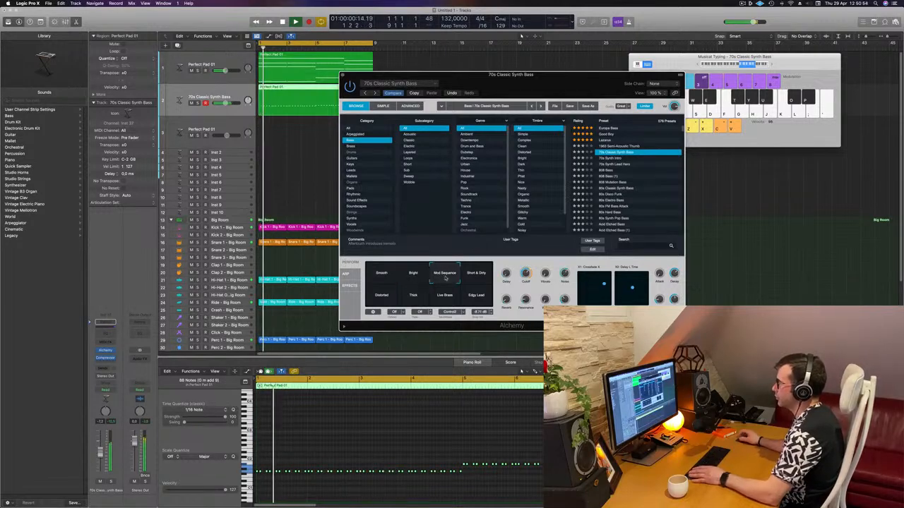
click(470, 277)
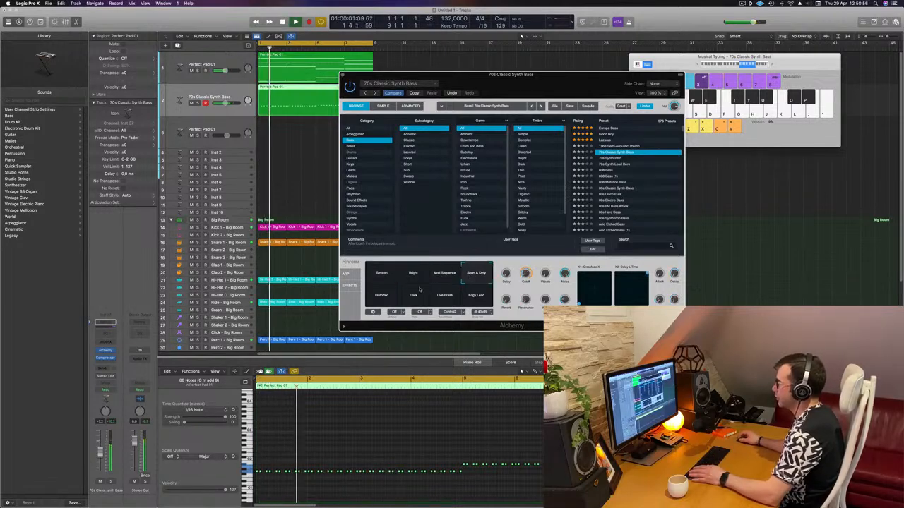
click(383, 299)
click(478, 273)
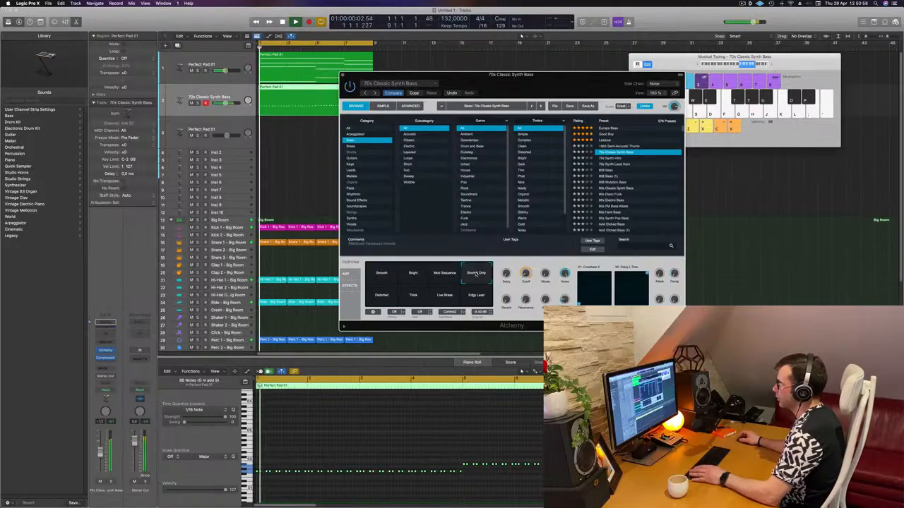
Step: Reshape the AHDSR envelope in Alchemy's advanced view so it is longer with a gradual tail
drag(549, 84, 569, 87)
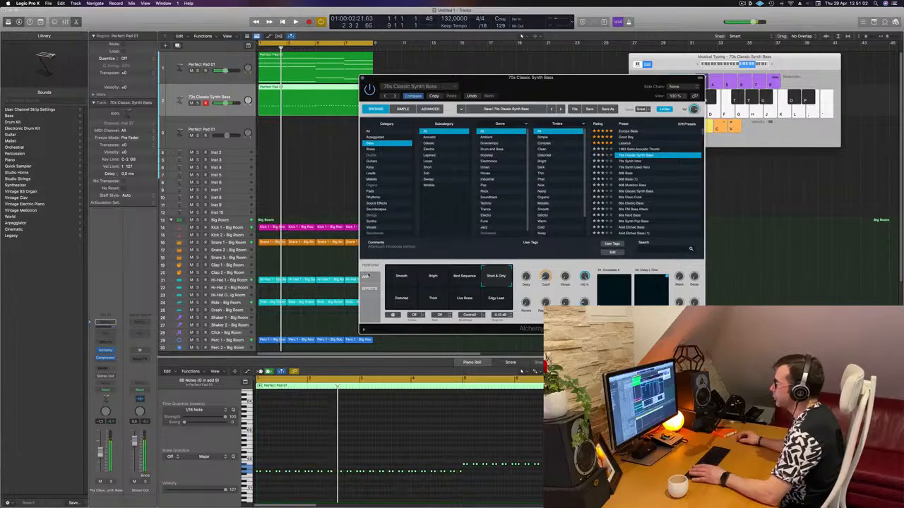
click(428, 109)
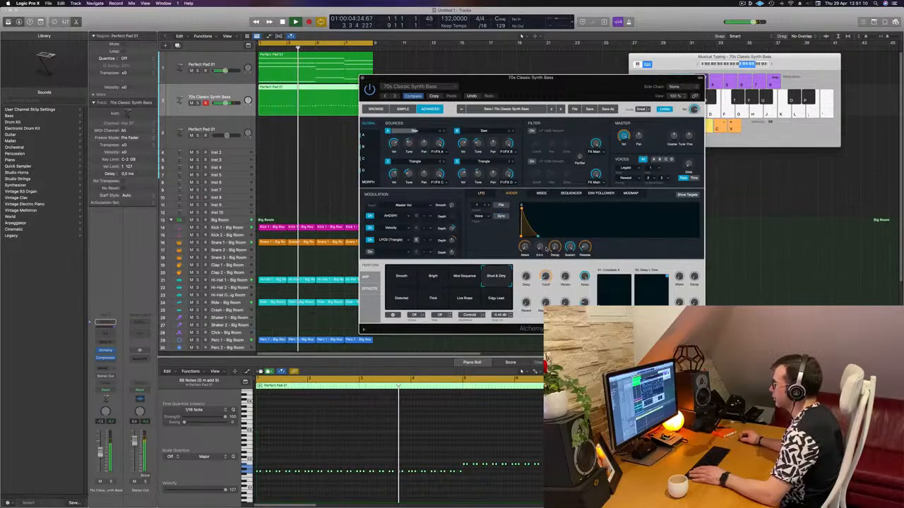
drag(553, 237, 586, 240)
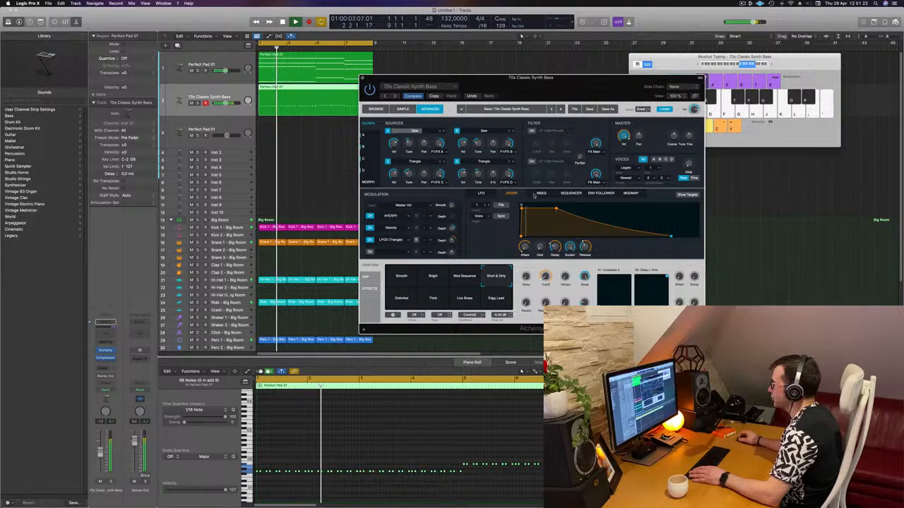
click(572, 194)
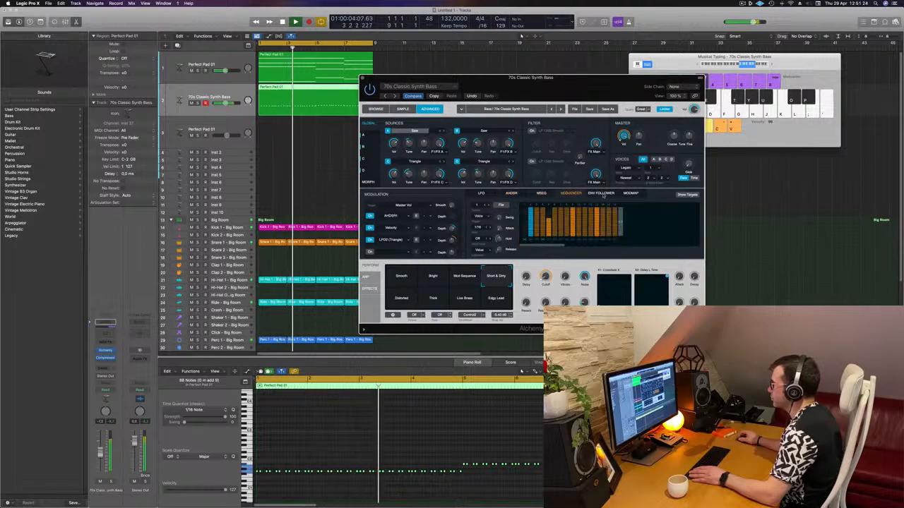
click(586, 192)
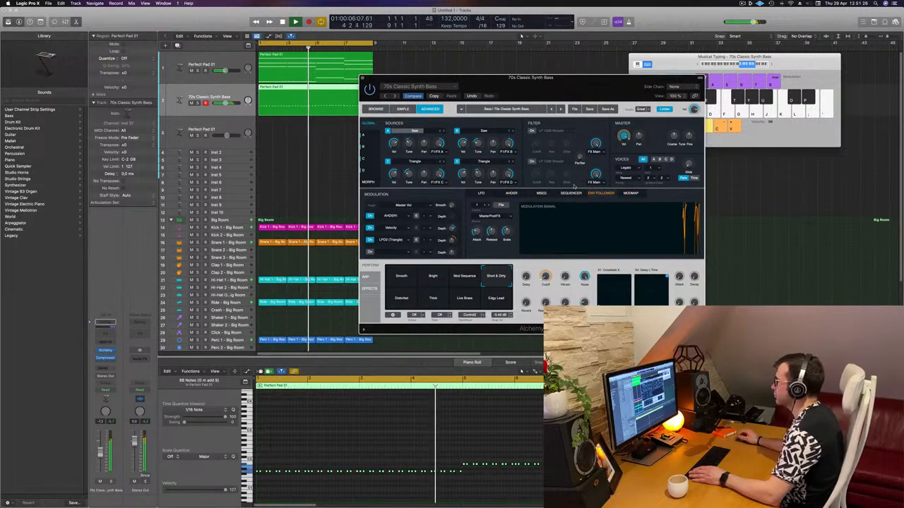
click(481, 192)
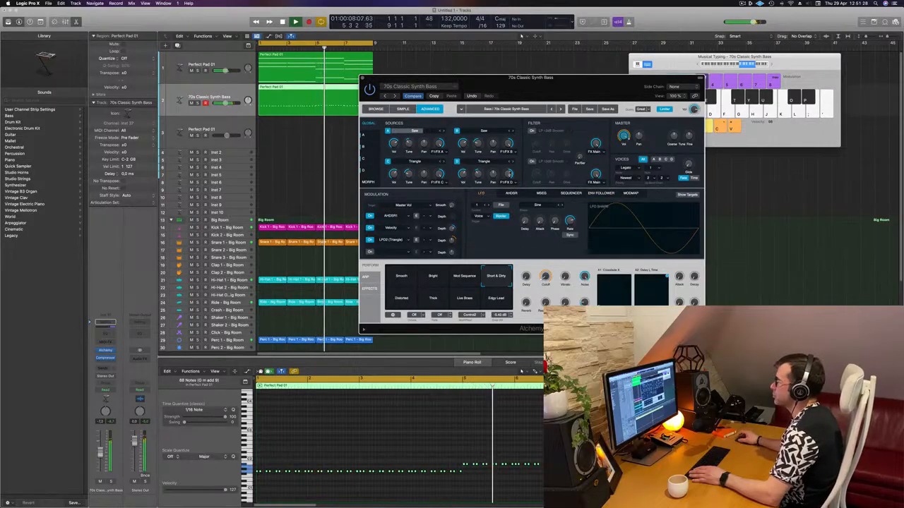
Step: Switch Alchemy to the simple view and adjust the Sustain and Release of the bass sound during playback
drag(503, 78, 481, 80)
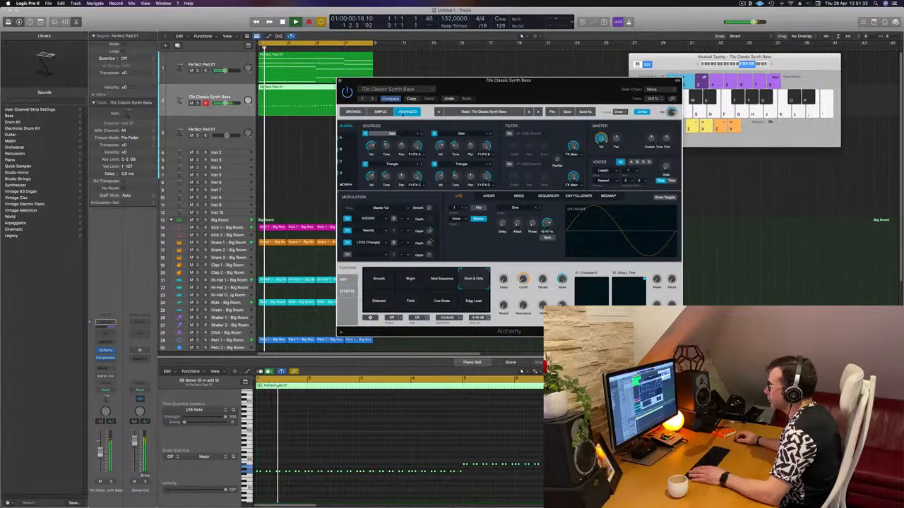
click(381, 112)
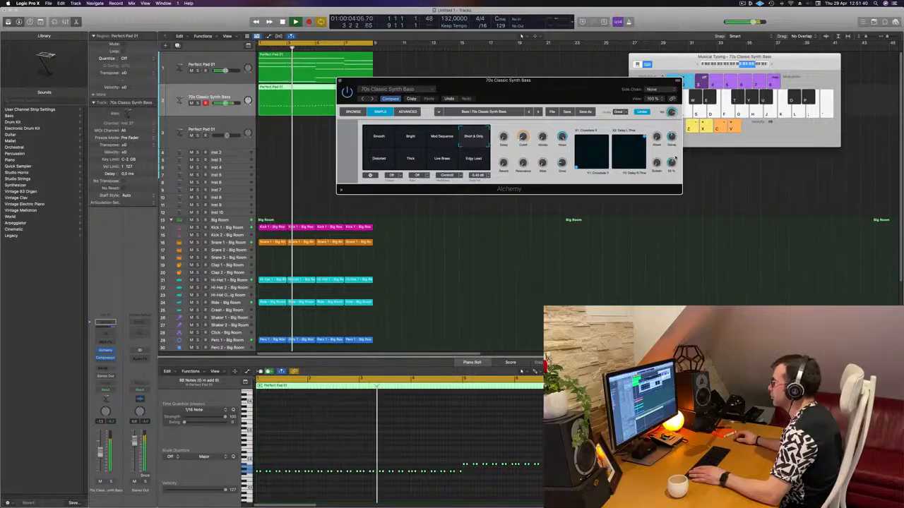
drag(675, 157, 673, 164)
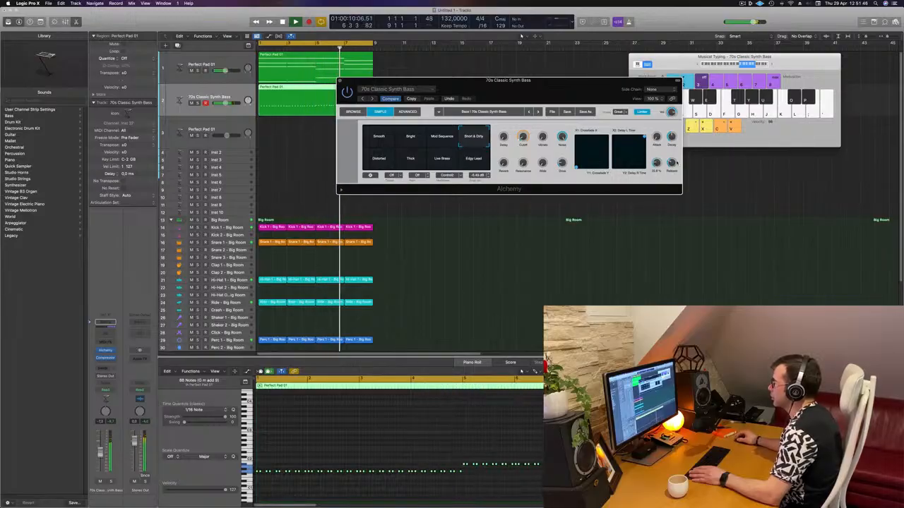
Step: Play the loop from the start to judge the reshaped bass sound, and close its Alchemy window
drag(612, 100, 634, 179)
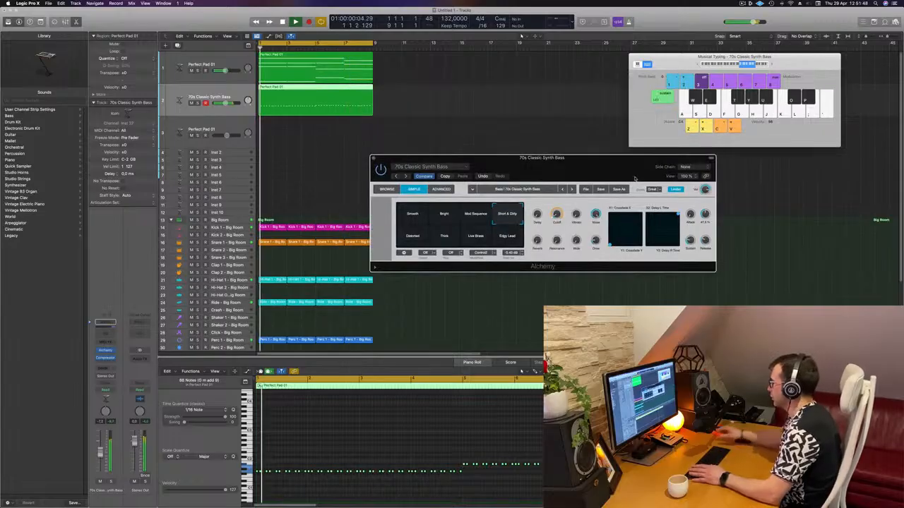
key(space)
key(space)
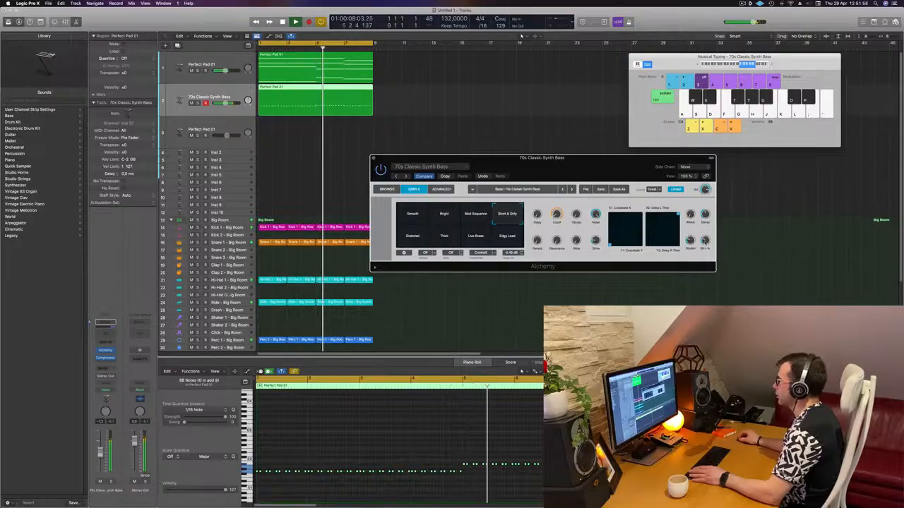
key(Return)
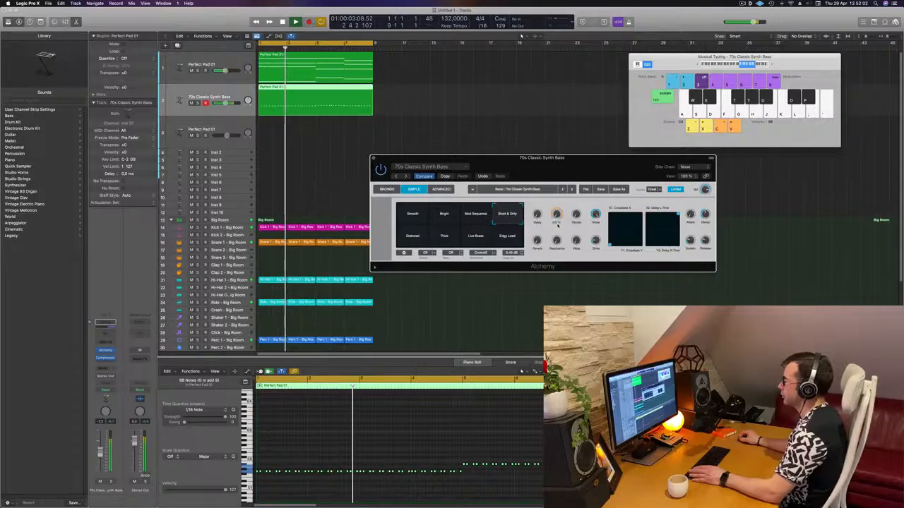
drag(443, 157, 427, 192)
key(Return)
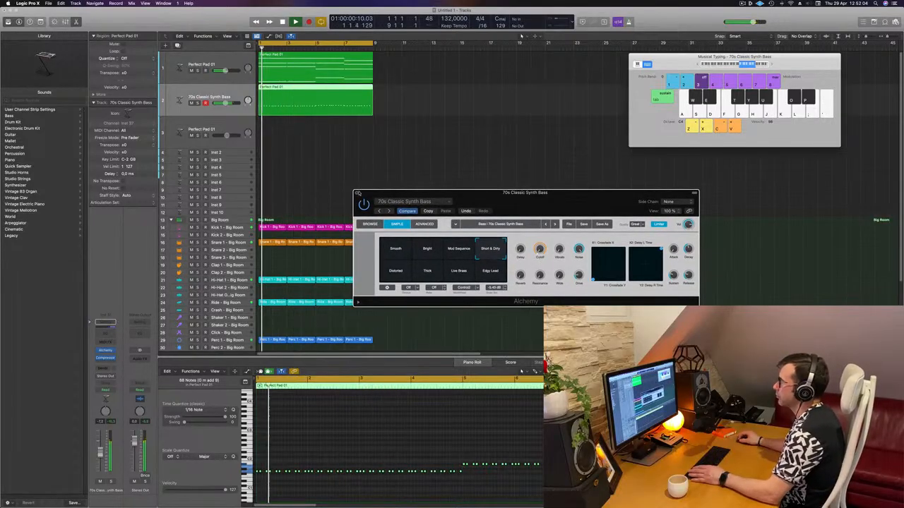
click(357, 193)
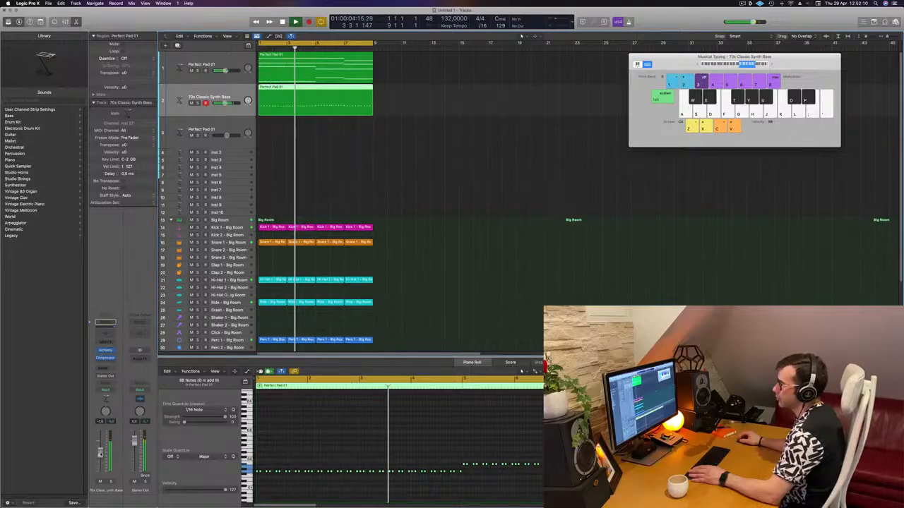
Step: Look over the Big Room drum tracks during playback and check the notes of the Ride track
click(385, 158)
scroll(392, 165, down, 5)
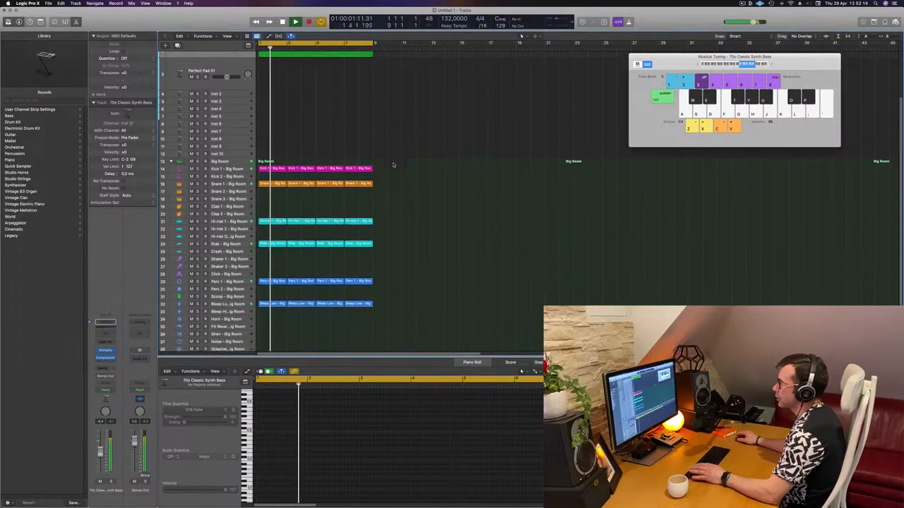
scroll(396, 165, up, 1)
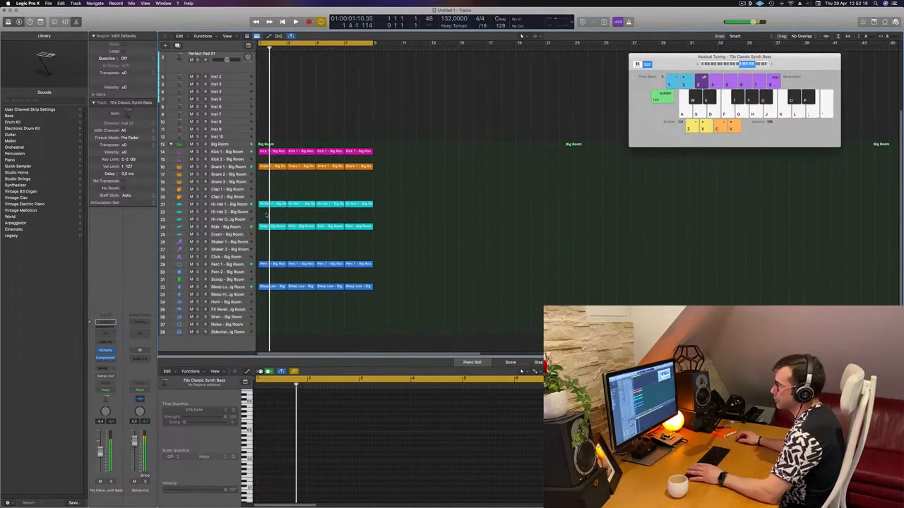
click(235, 226)
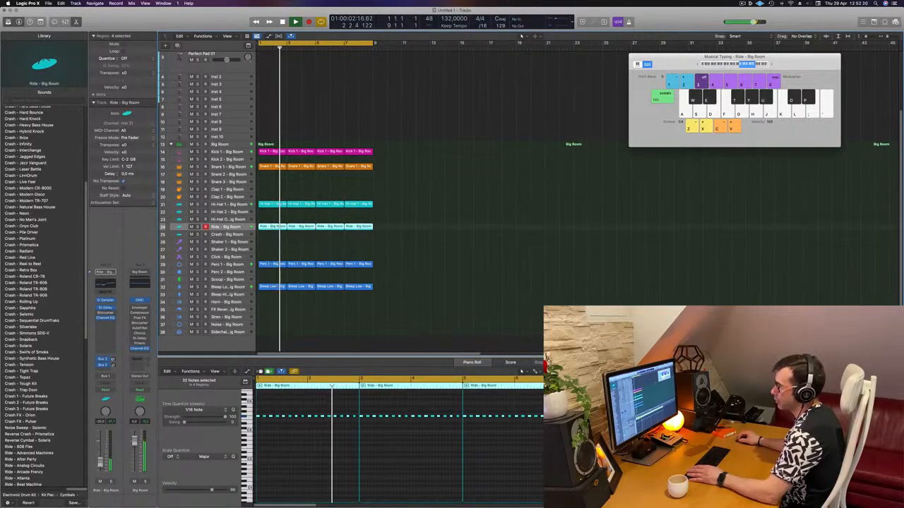
scroll(363, 234, up, 4)
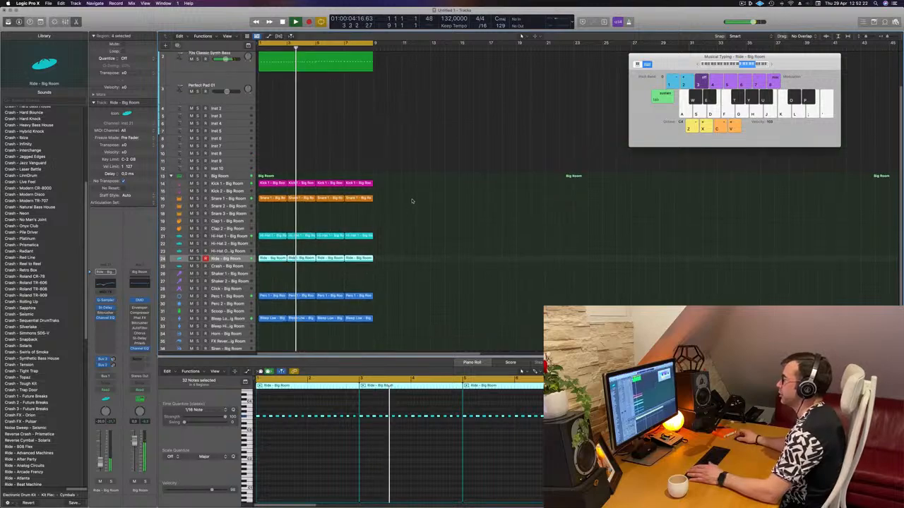
click(335, 151)
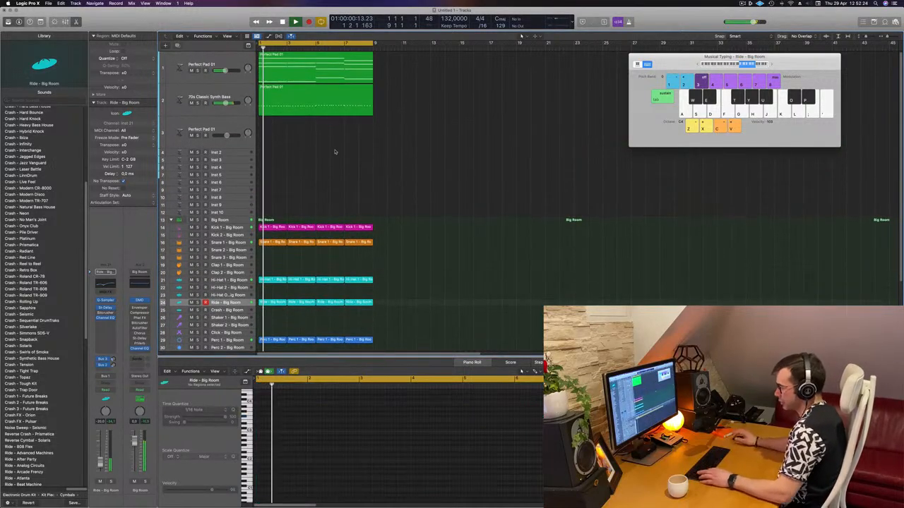
Step: Repeat all regions once directly after the originals and extend the cycle range to bar 17
key(super+a)
key(super+r)
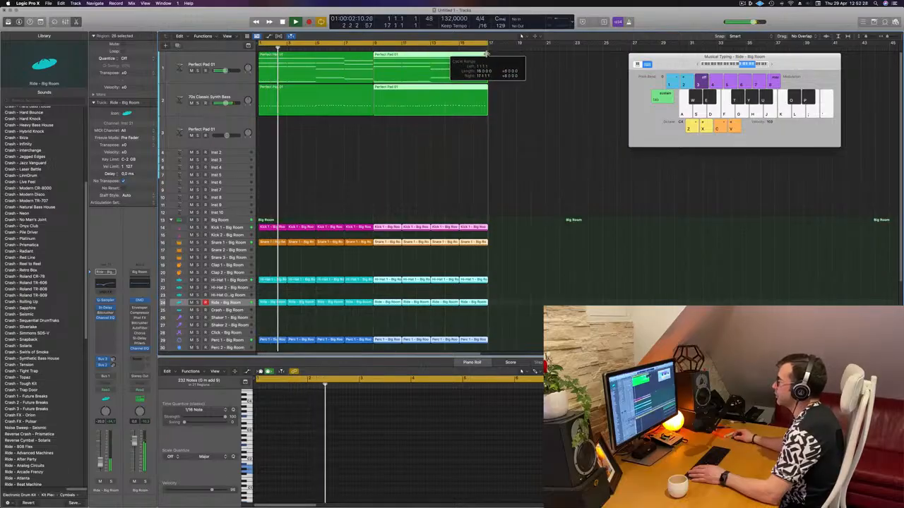
click(353, 144)
key(super+Left)
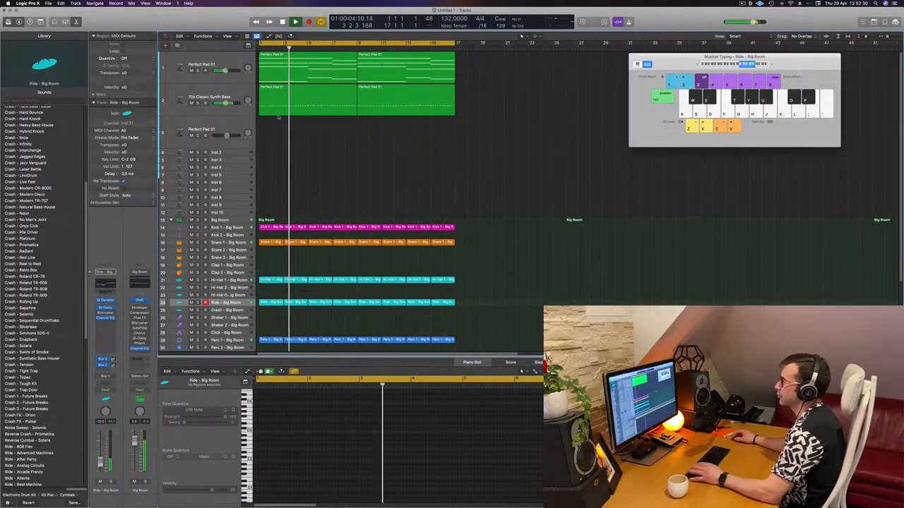
Step: Duplicate the Perfect Pad 01 track with its settings and copy the first pad region onto the new track
click(237, 90)
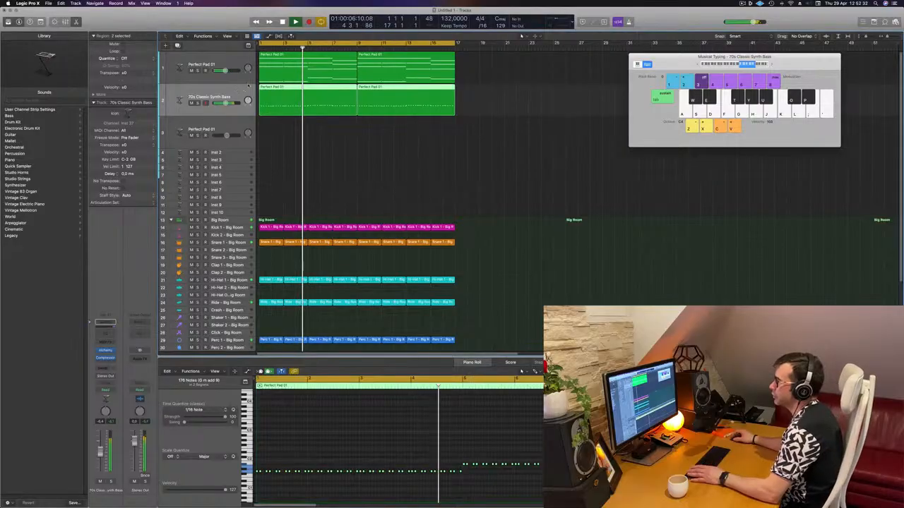
key(Return)
click(241, 70)
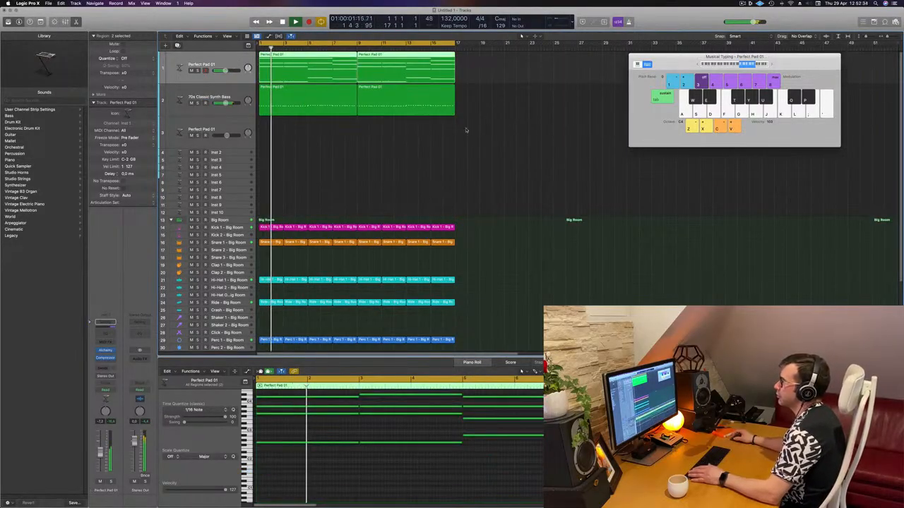
key(super+d)
drag(291, 63, 290, 95)
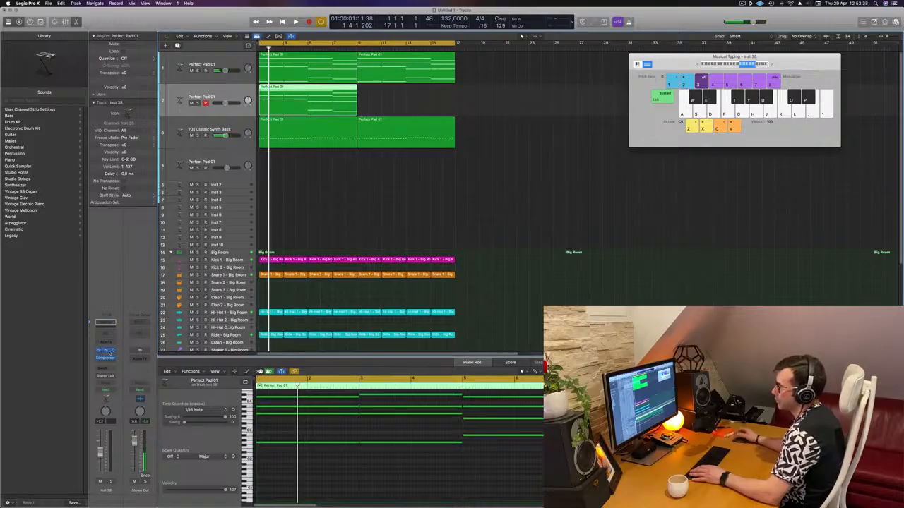
Step: Open Alchemy on the duplicated pad track and filter its presets by the Brass category
click(110, 351)
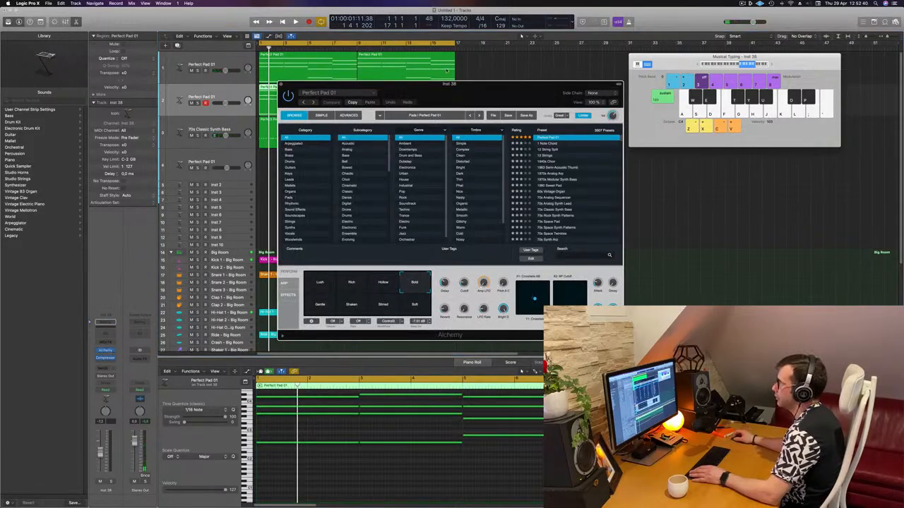
drag(457, 100, 576, 100)
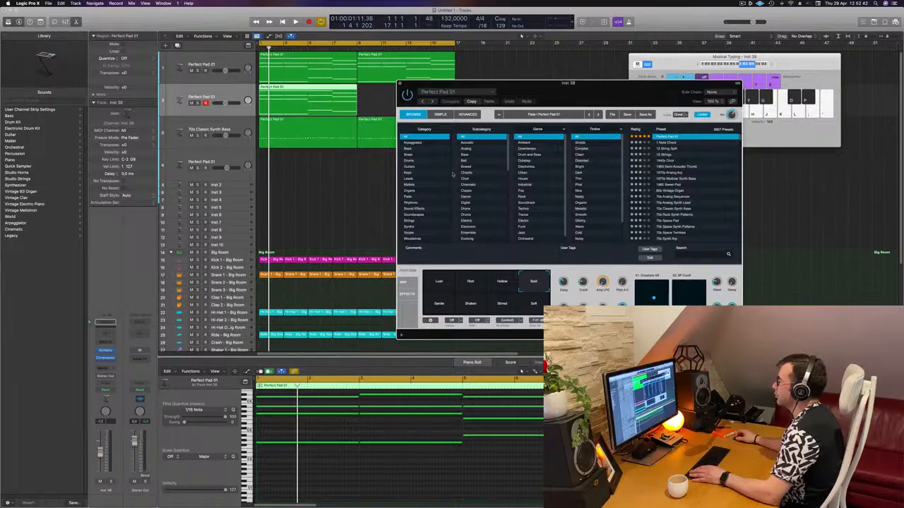
click(408, 155)
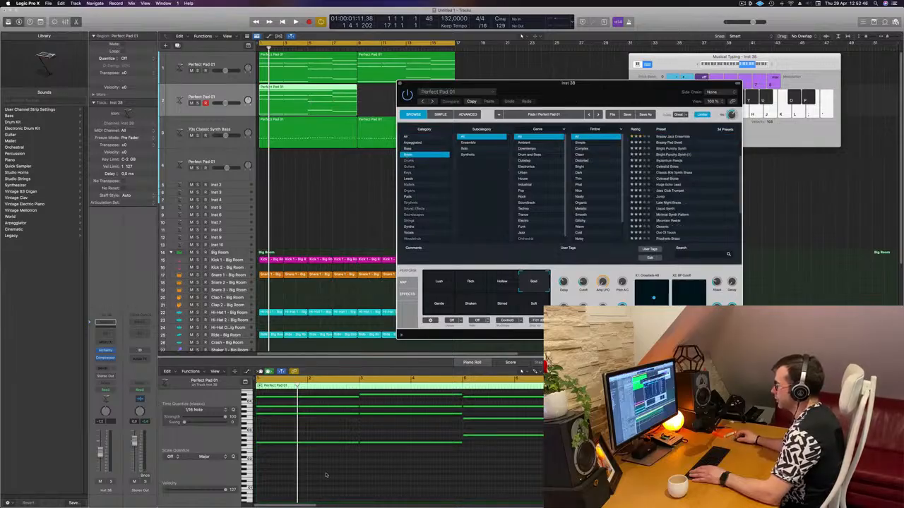
Step: Shorten all chord notes in the copied pad region to brief stabs and play them back
drag(325, 476, 545, 392)
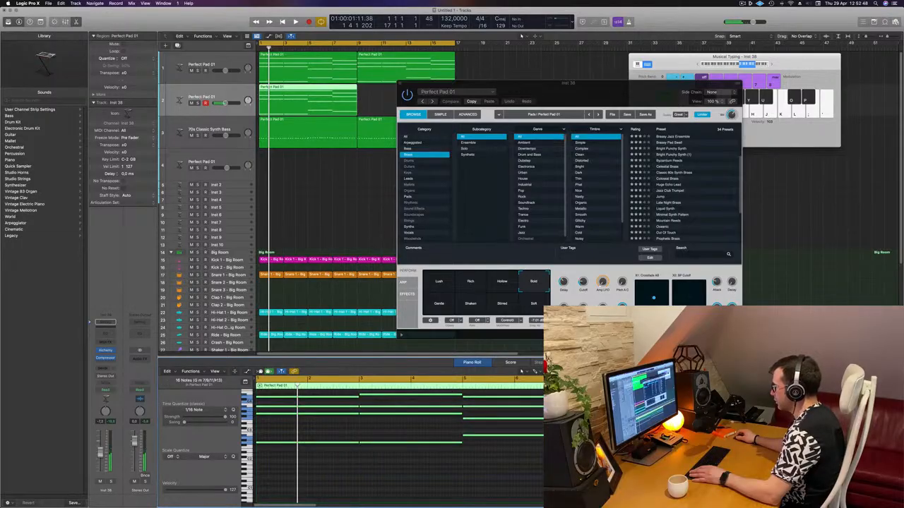
drag(639, 414, 579, 414)
key(space)
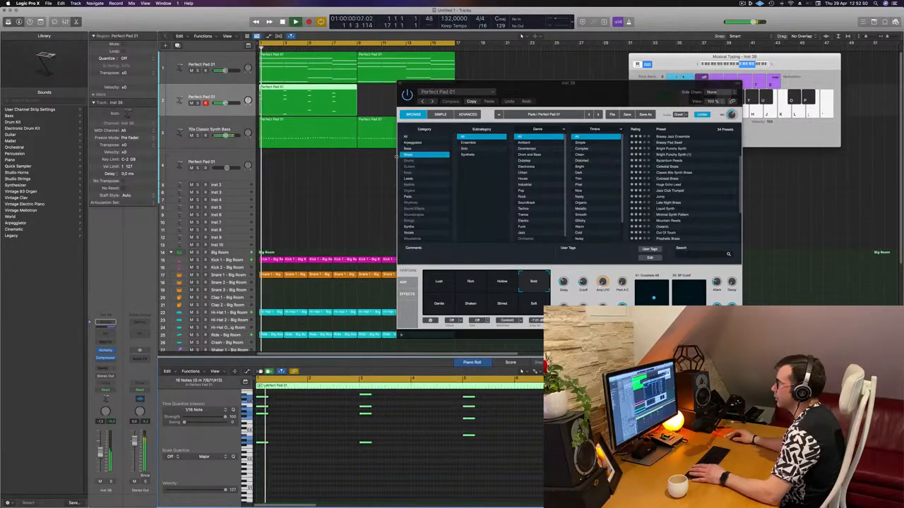
key(space)
key(space)
Step: Load the Brassy Jazz Ensemble preset on the duplicated track and audition the chord stabs with the full loop
click(436, 149)
key(space)
key(space)
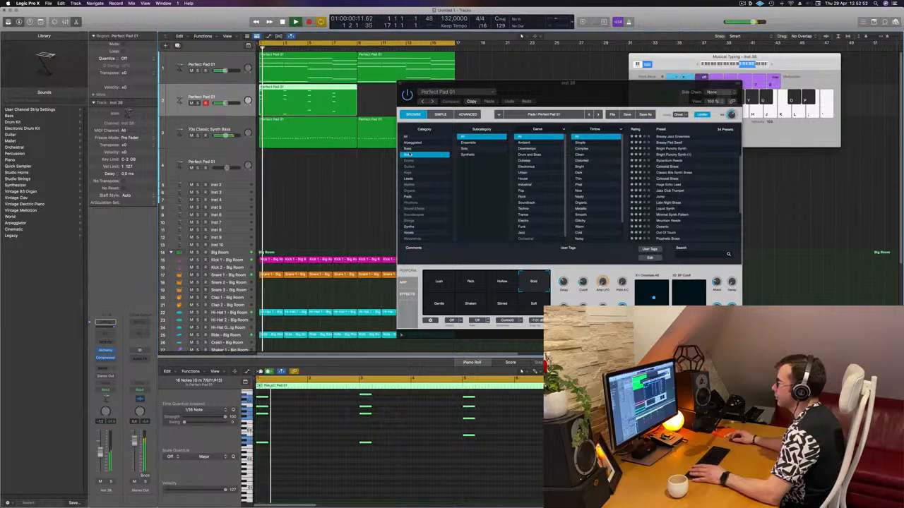
click(685, 140)
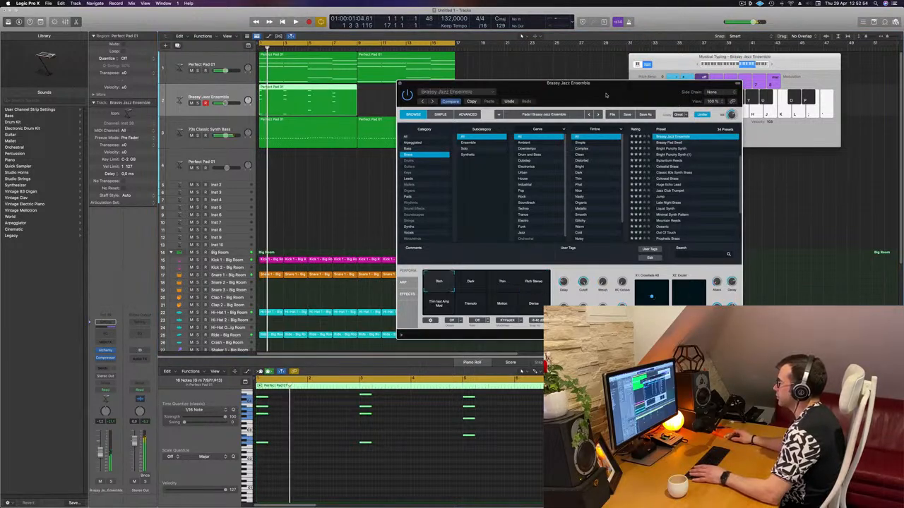
drag(614, 92, 696, 65)
key(space)
key(space)
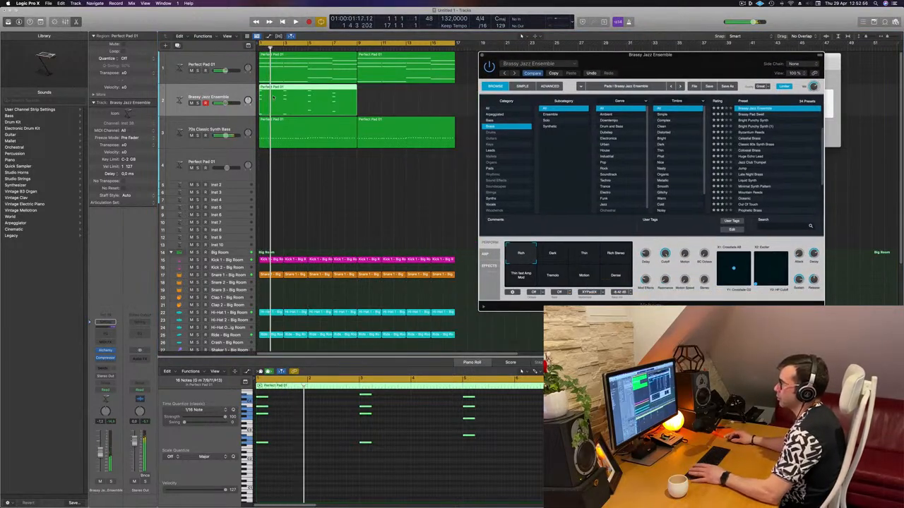
click(102, 344)
key(space)
key(space)
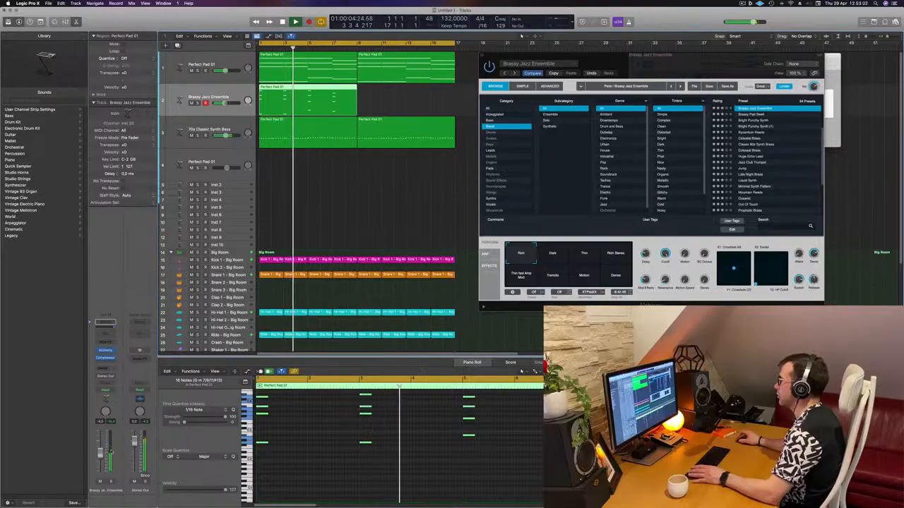
Step: Replay the brass stabs from the start and add a send to Bus 5 on their track
key(Return)
drag(650, 55, 596, 44)
key(Return)
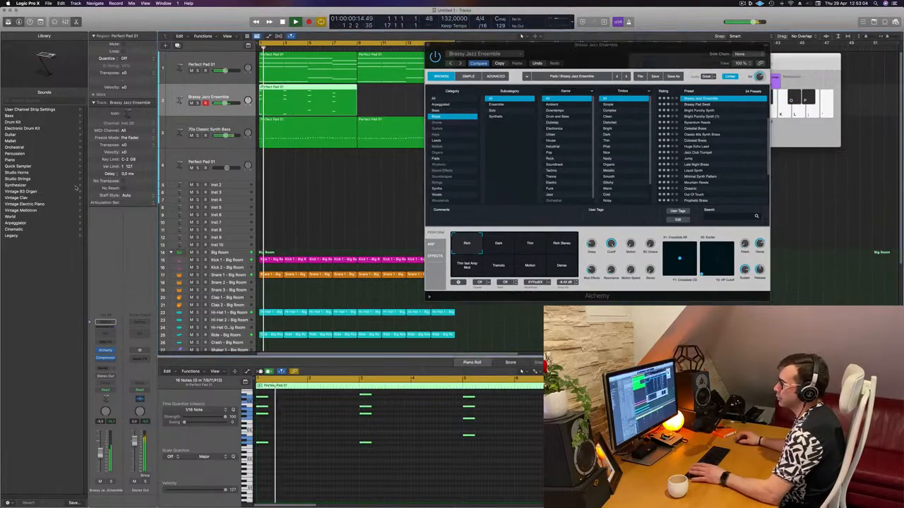
click(106, 368)
mouse_move(116, 377)
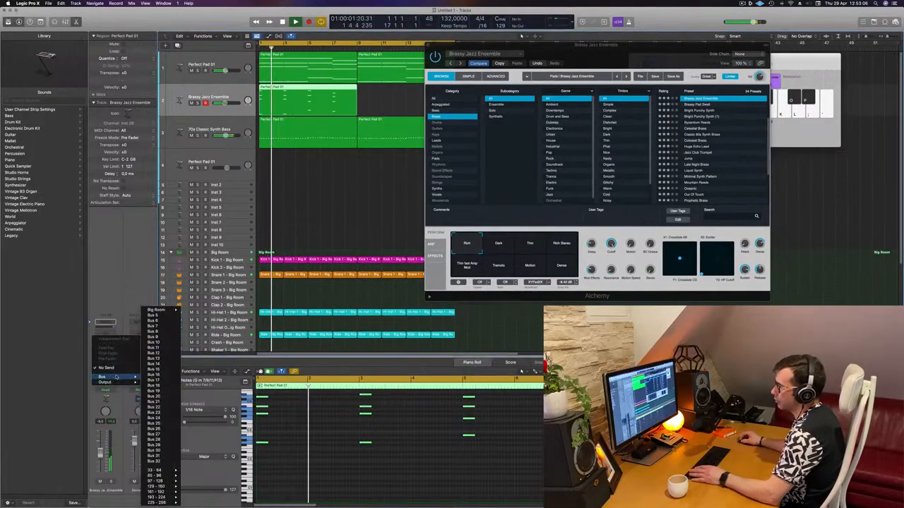
click(158, 316)
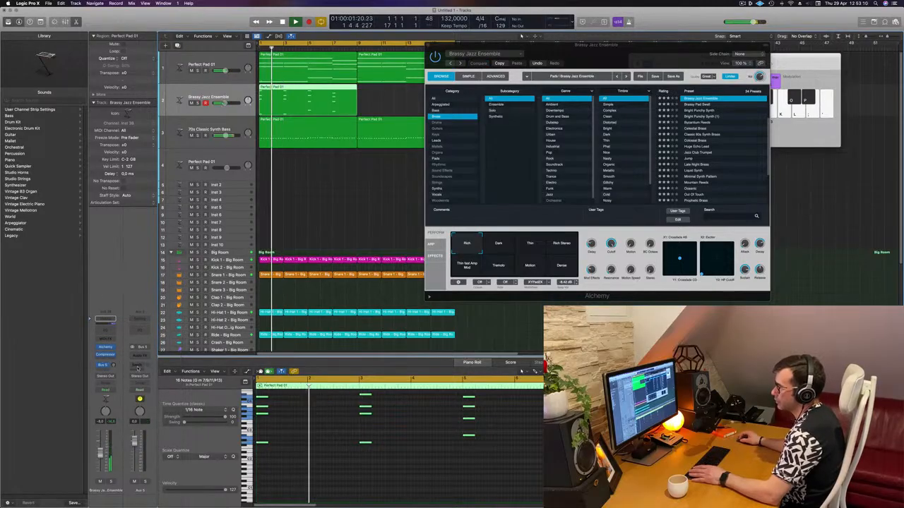
Step: Insert a SilverVerb reverb on the Aux 5 channel
click(145, 355)
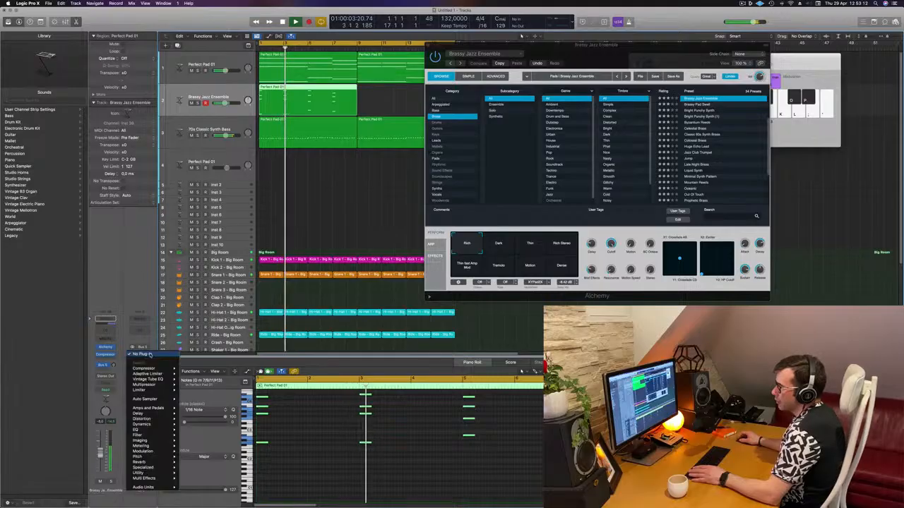
mouse_move(163, 427)
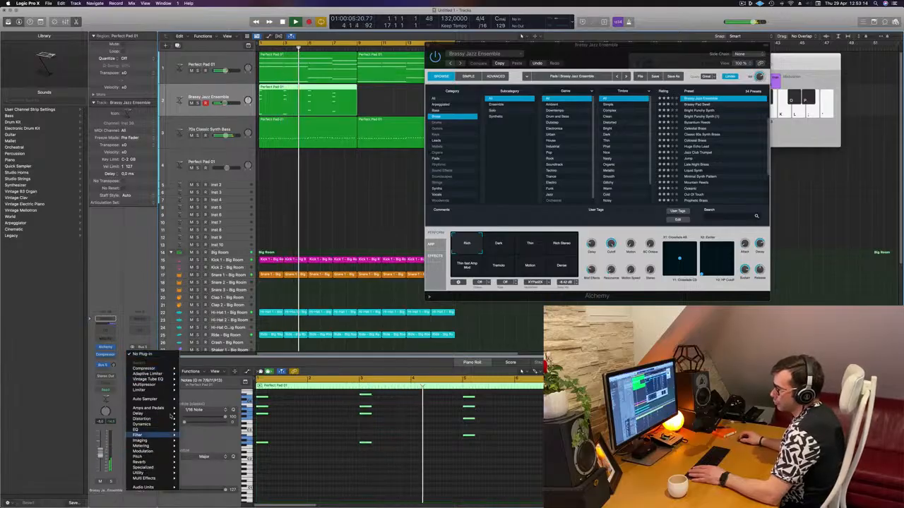
mouse_move(184, 464)
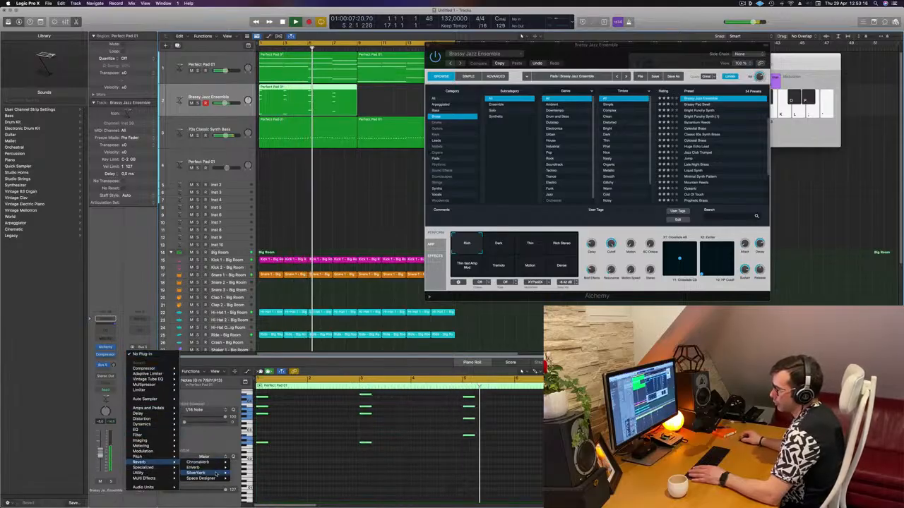
mouse_move(205, 478)
click(242, 478)
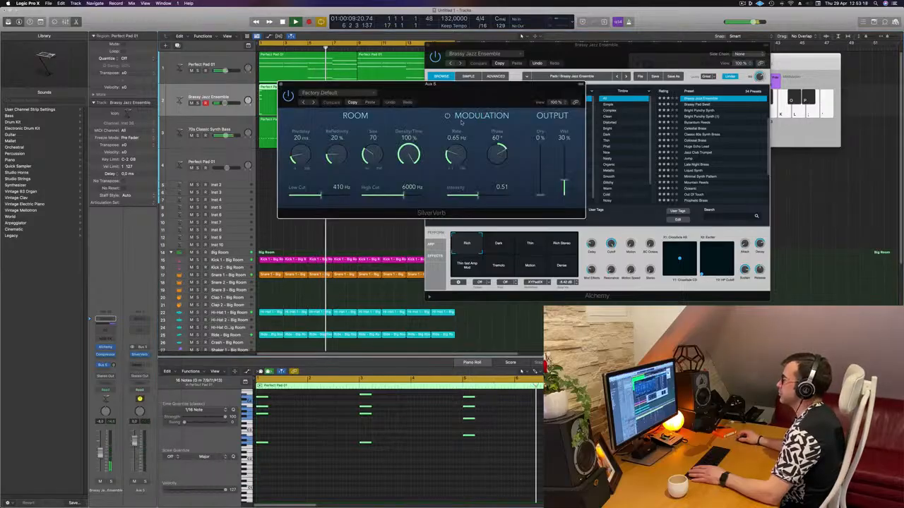
Step: Load SilverVerb's grandiose preset, set its Wet output to 100% and shift the window out of the way
drag(480, 89, 439, 93)
key(space)
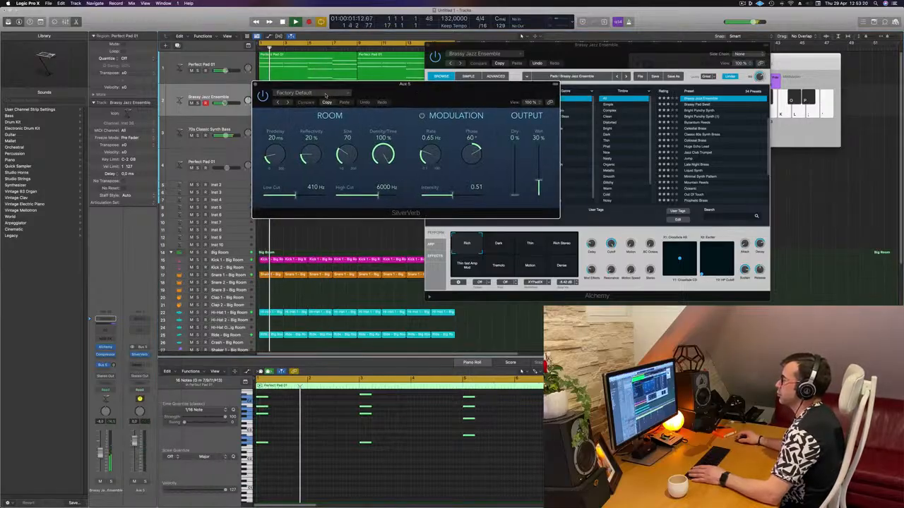
click(330, 91)
key(Return)
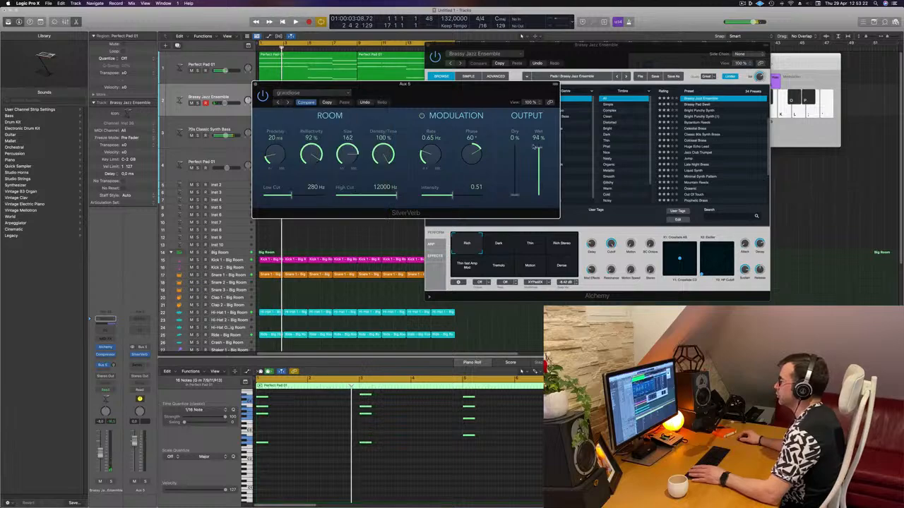
drag(548, 93, 759, 90)
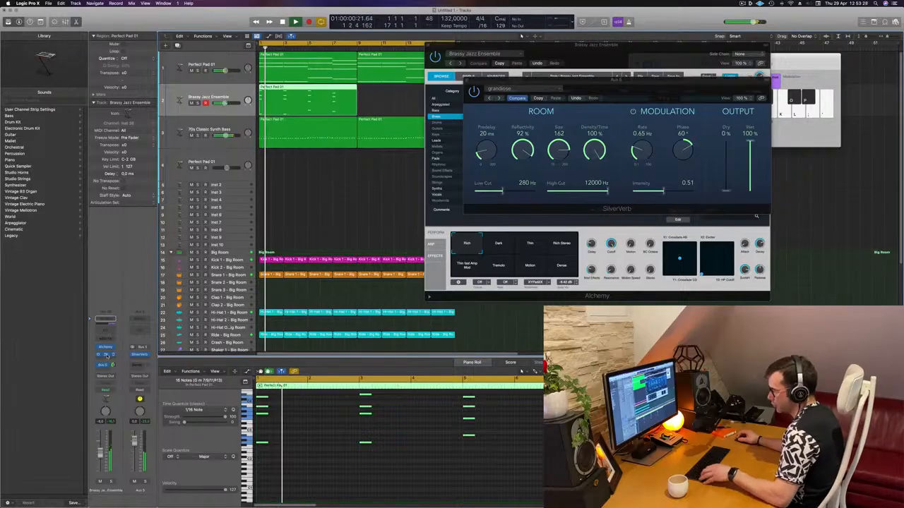
Step: Copy the brass track's Compressor onto Aux 5 after SilverVerb and restart playback to hear it
drag(145, 364, 144, 359)
key(space)
key(space)
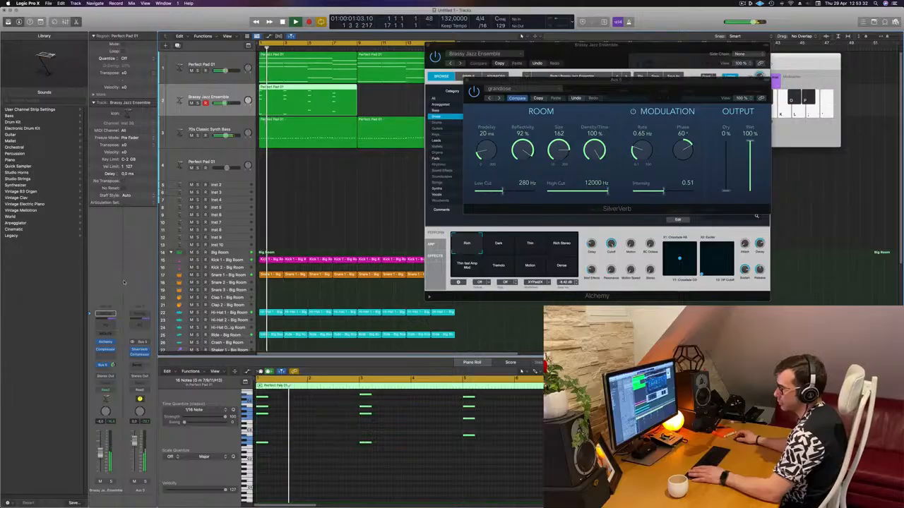
Step: Move the SilverVerb window aside, close the Alchemy window, and copy the brass region directly after itself on its track
drag(647, 89, 530, 193)
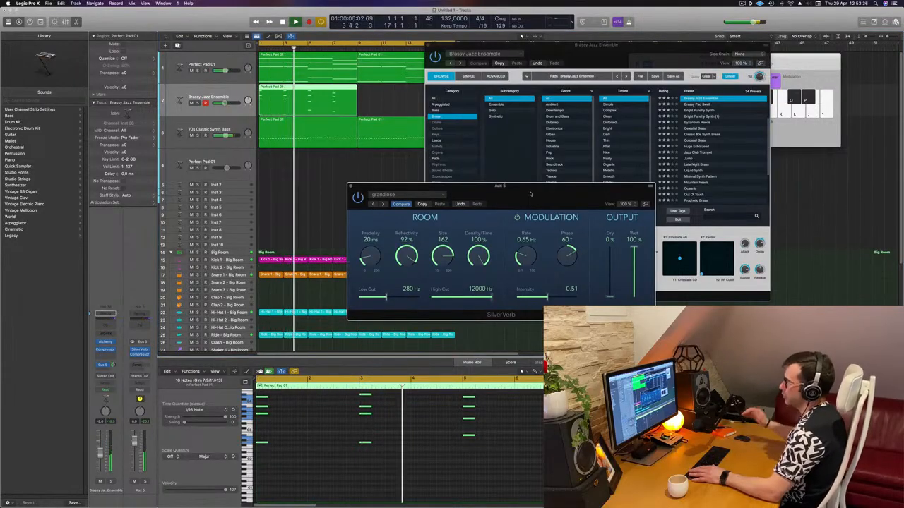
drag(530, 193, 572, 185)
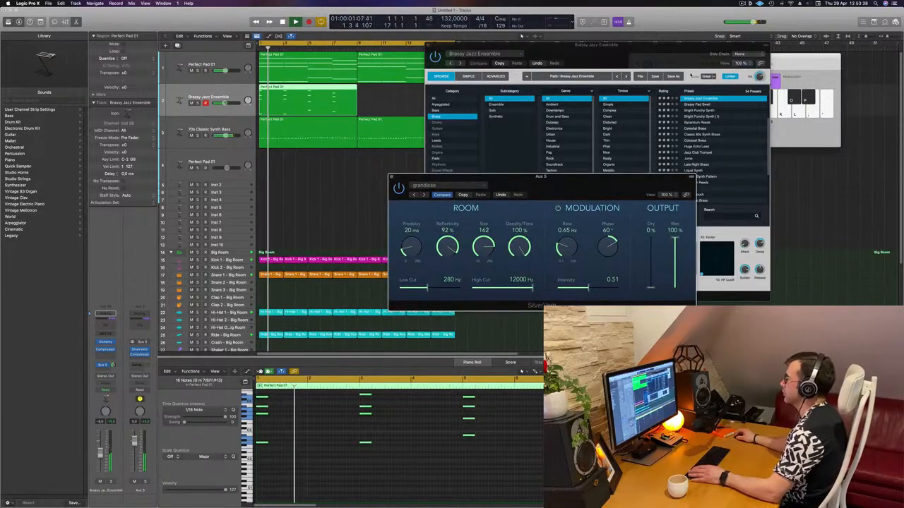
drag(664, 45, 729, 70)
click(492, 70)
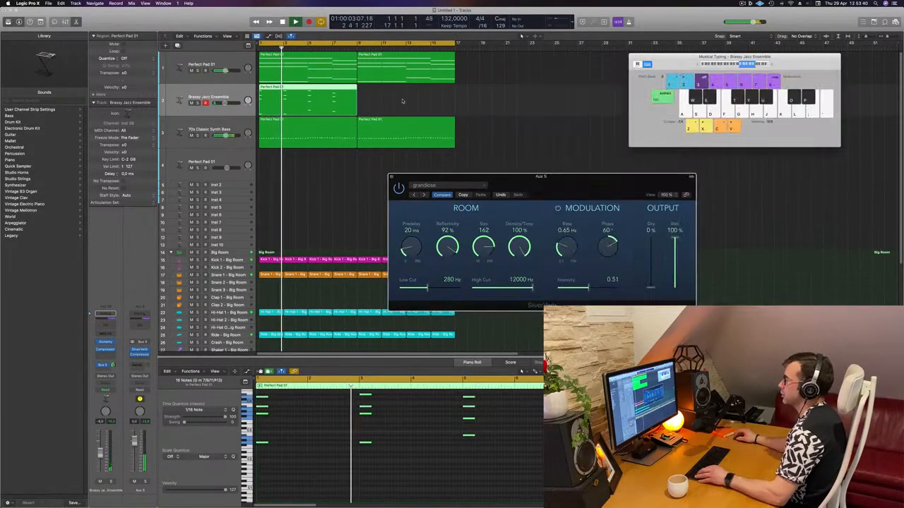
drag(310, 91, 411, 92)
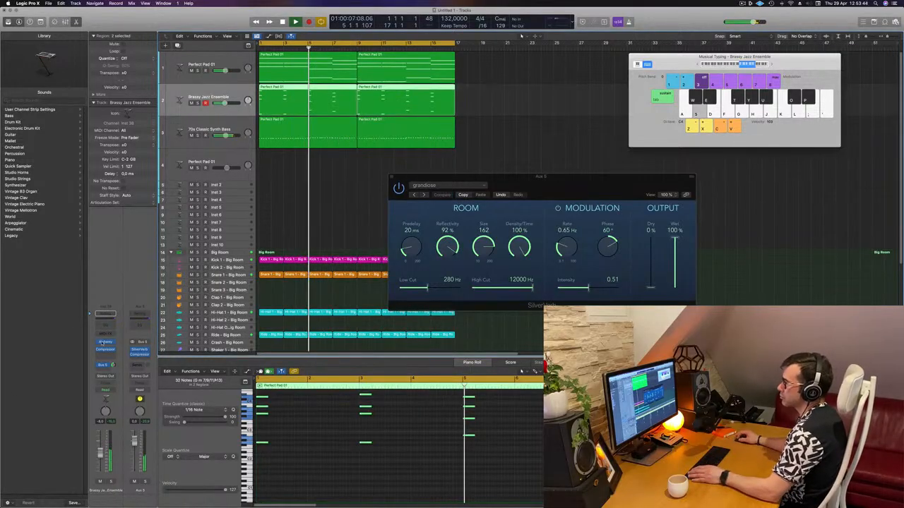
Step: Audition Alchemy's Dark, Thin, Rich Stereo, Tremolo, Motion and Dense snapshots on the brass track during playback and settle on Rich Stereo
click(105, 343)
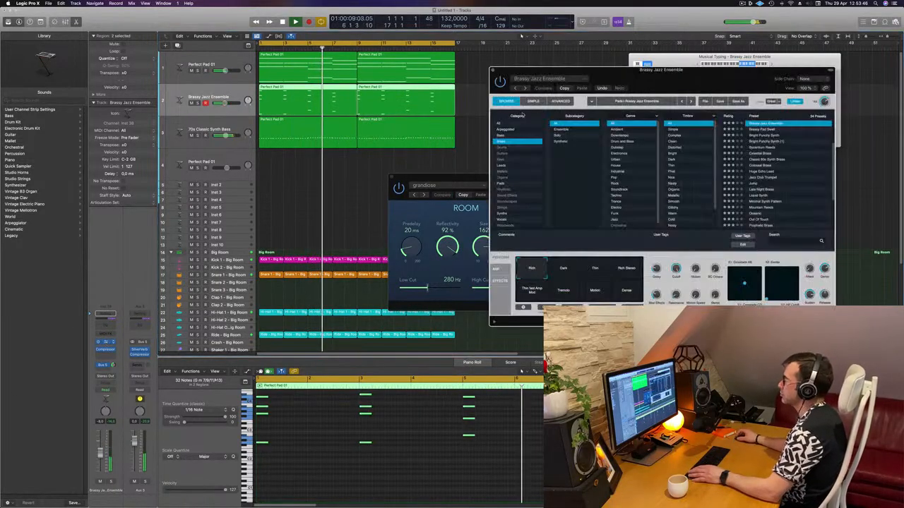
drag(684, 88, 538, 107)
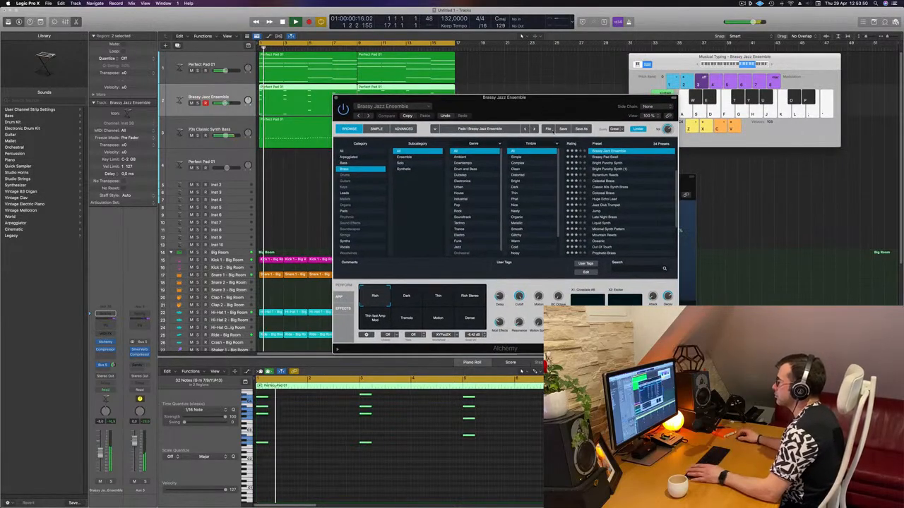
click(407, 297)
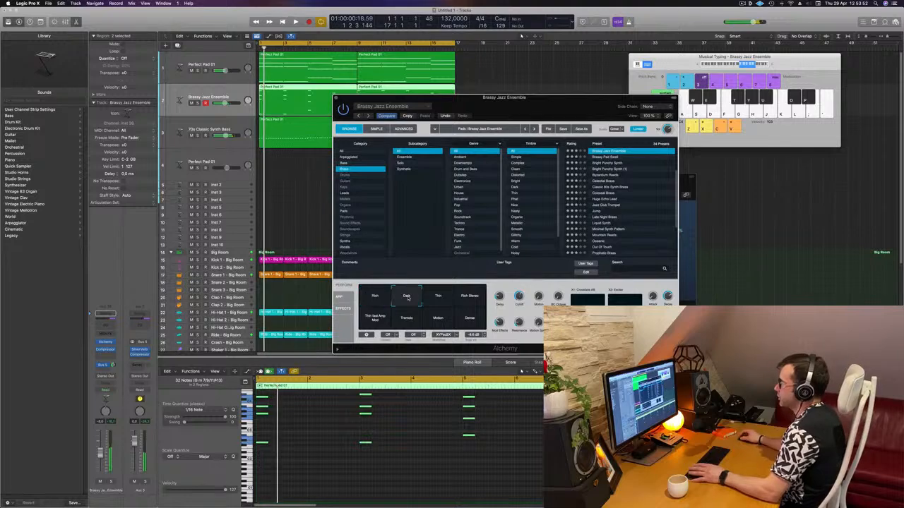
click(438, 297)
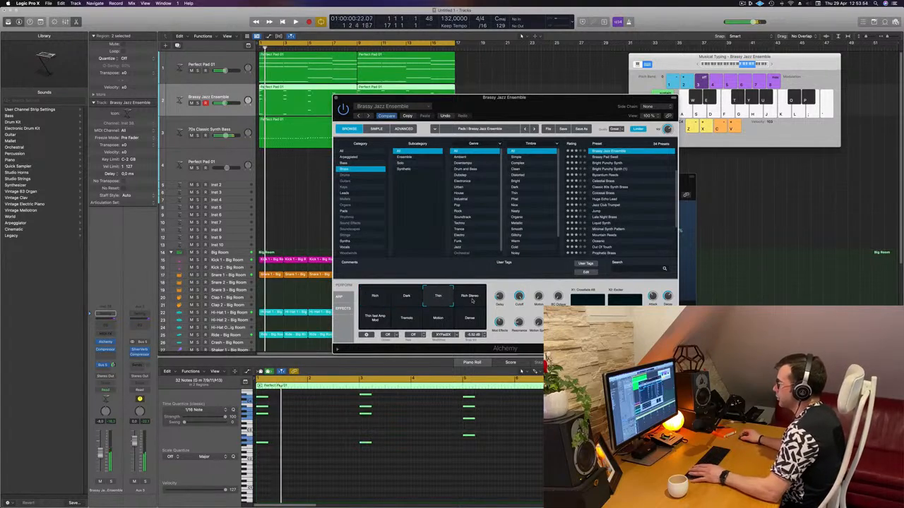
click(472, 300)
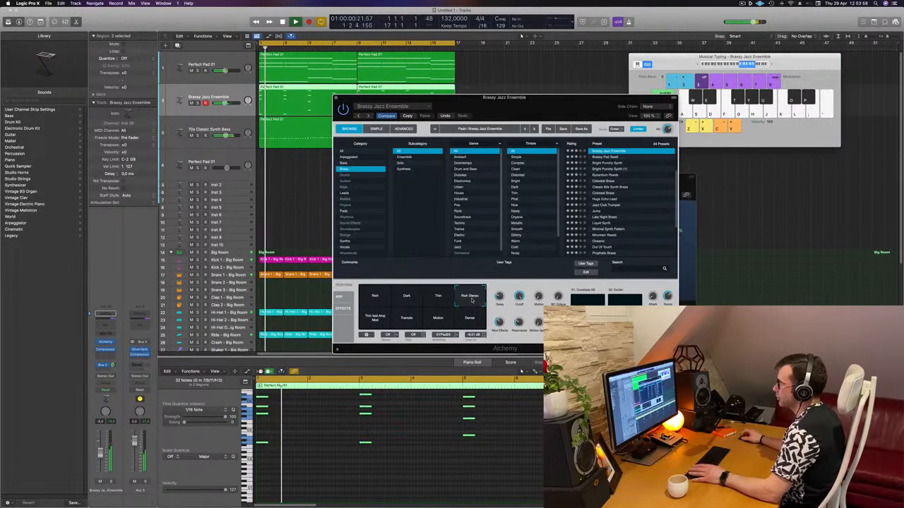
click(416, 322)
click(445, 323)
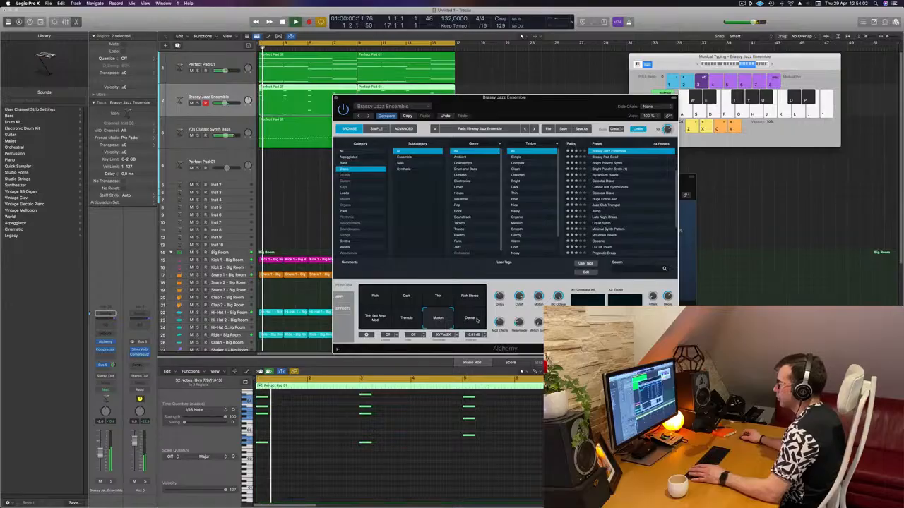
click(476, 320)
click(472, 297)
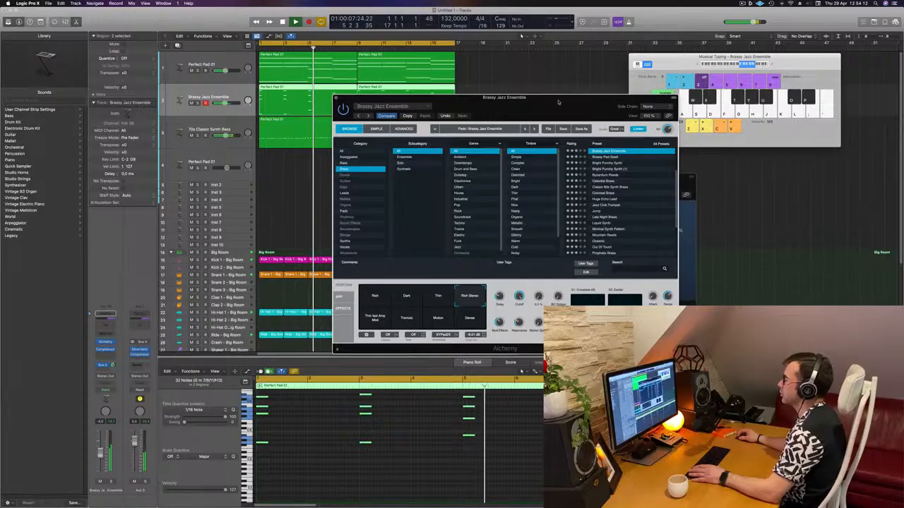
Step: Close the brass track's Alchemy window and move the SilverVerb window clear of the arrangement regions
drag(558, 101, 634, 152)
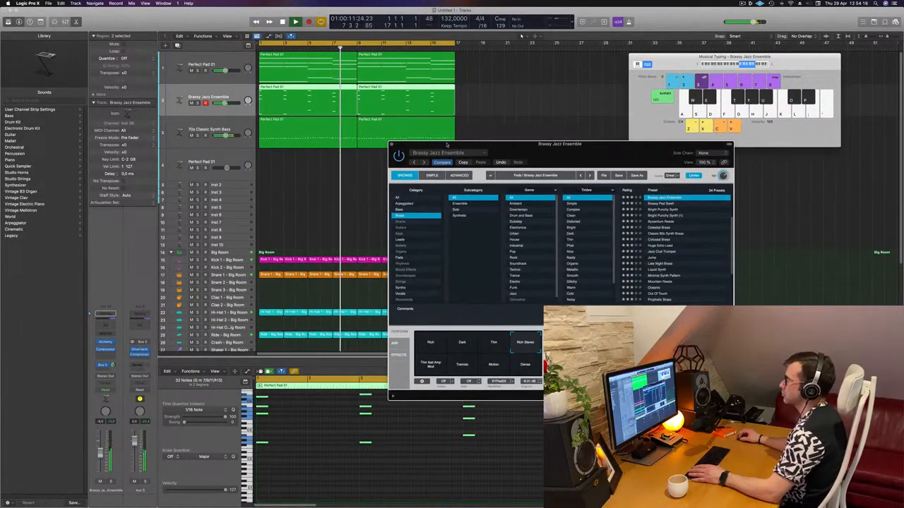
click(396, 144)
scroll(339, 179, down, 5)
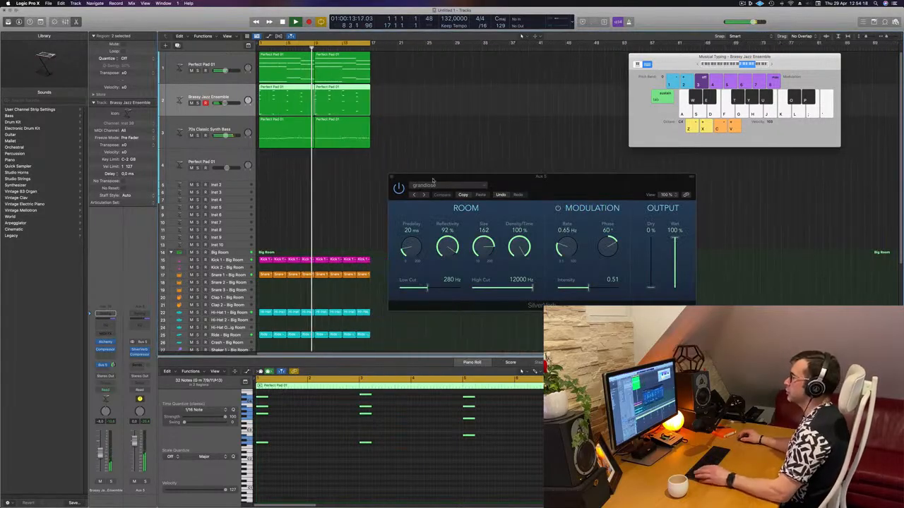
drag(452, 177, 678, 158)
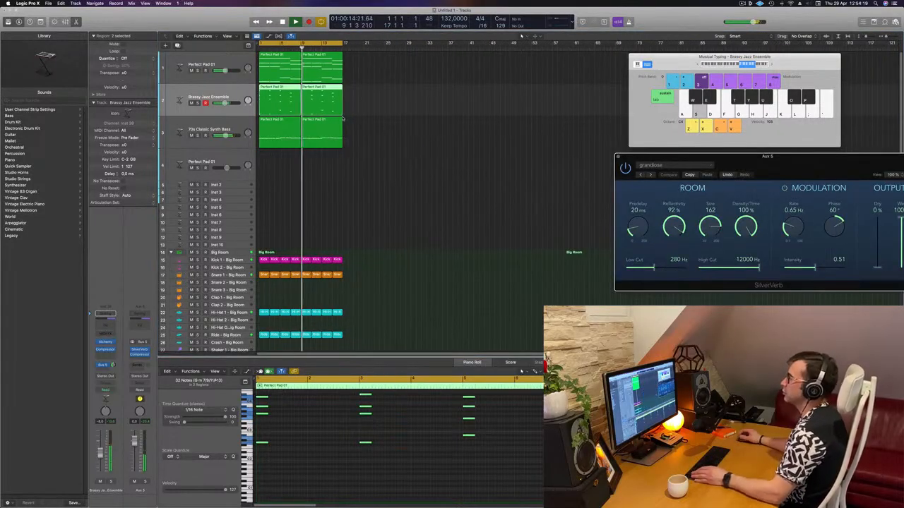
Step: Stop playback, select the first Perfect Pad 01 track and duplicate it with its instrument and effects
click(209, 75)
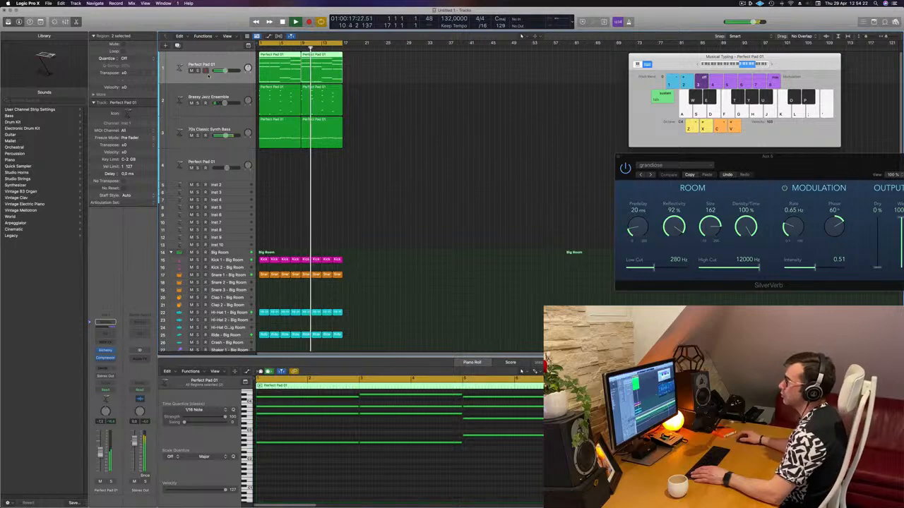
click(405, 190)
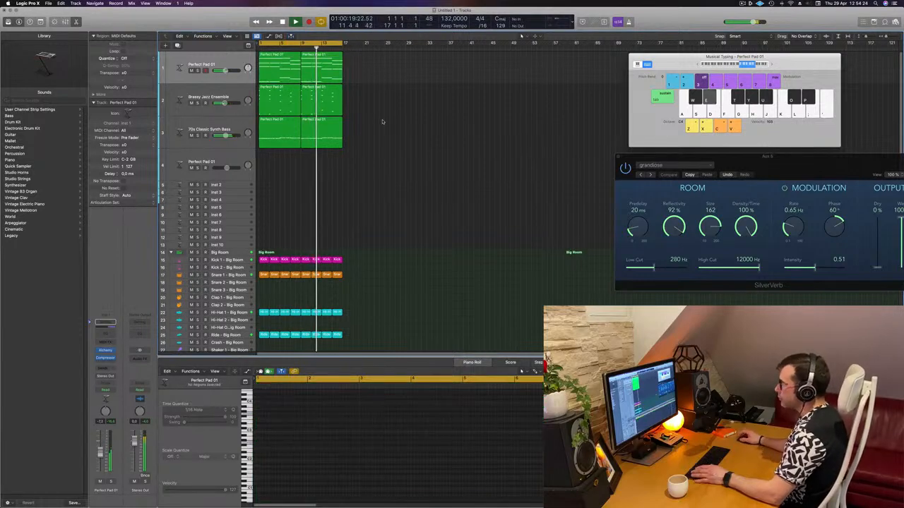
click(284, 69)
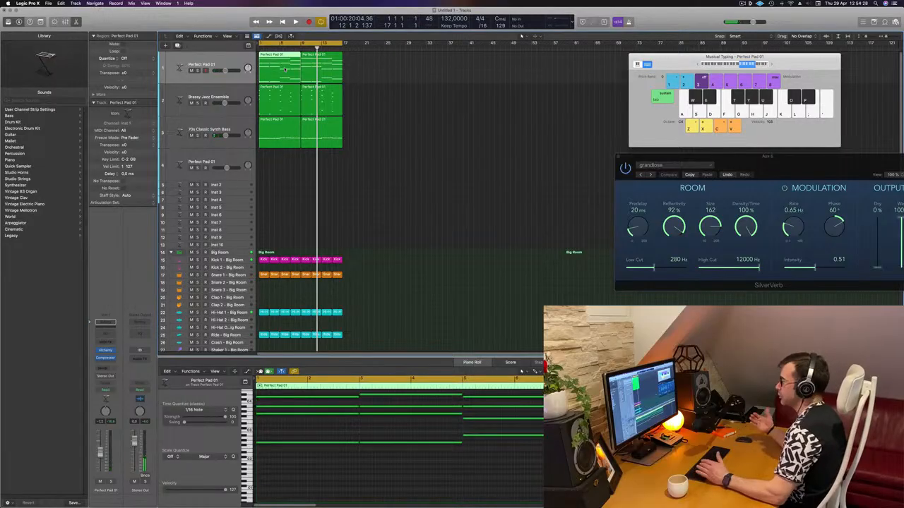
mouse_move(285, 69)
mouse_down()
mouse_move(274, 166)
mouse_move(274, 70)
mouse_up()
click(204, 55)
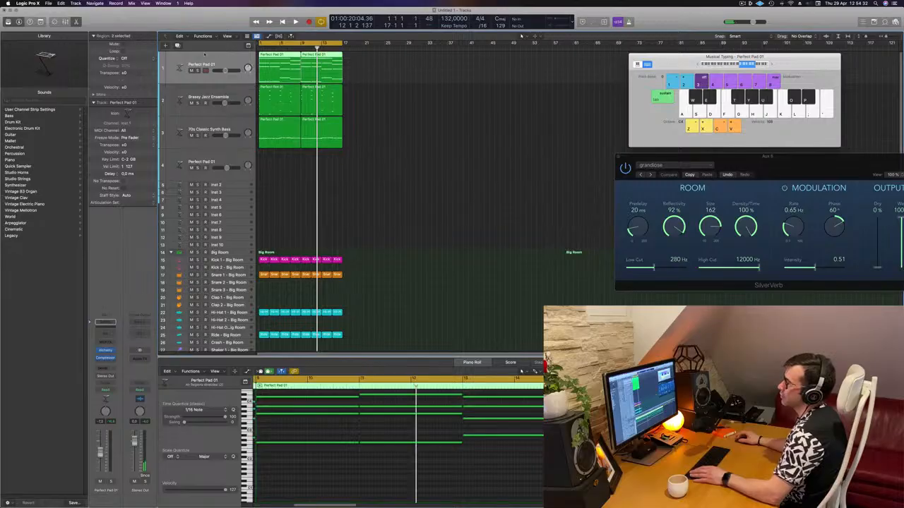
key(super+d)
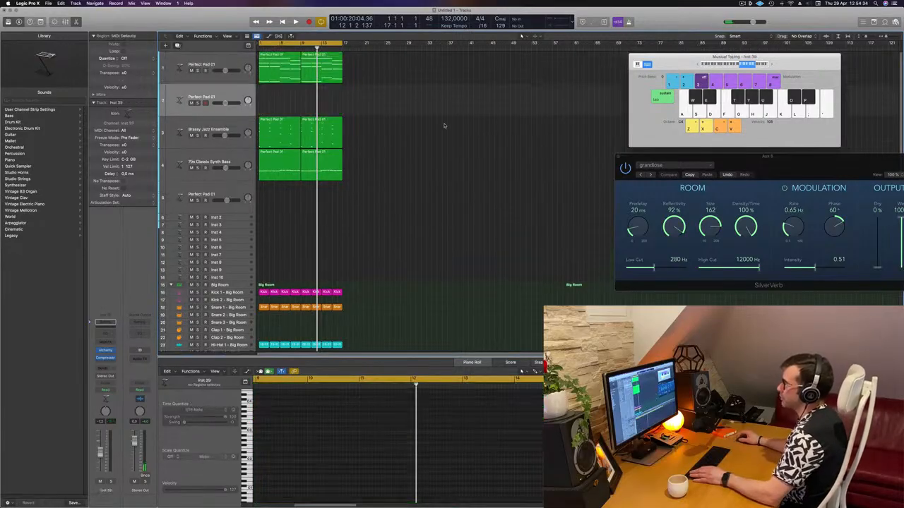
Step: Copy the first pad region onto the duplicated pad track at bar 1
click(284, 73)
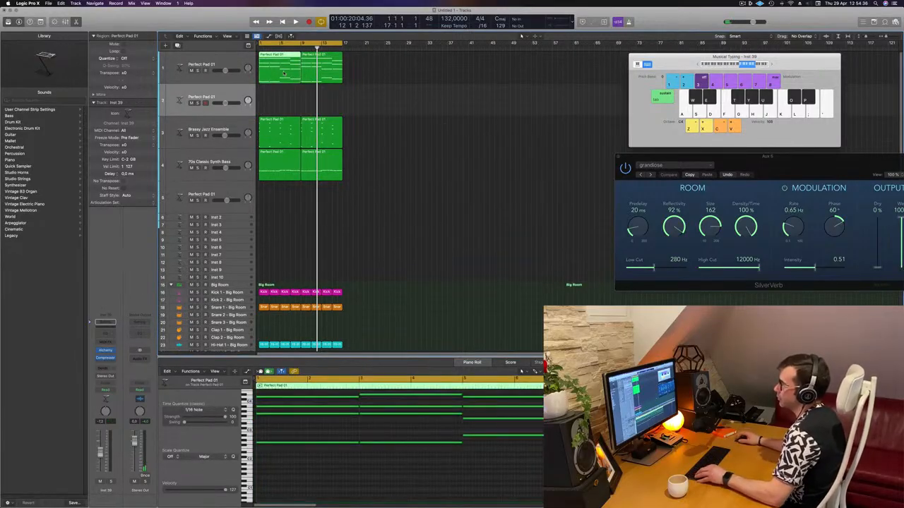
scroll(284, 73, up, 1)
drag(284, 73, 276, 105)
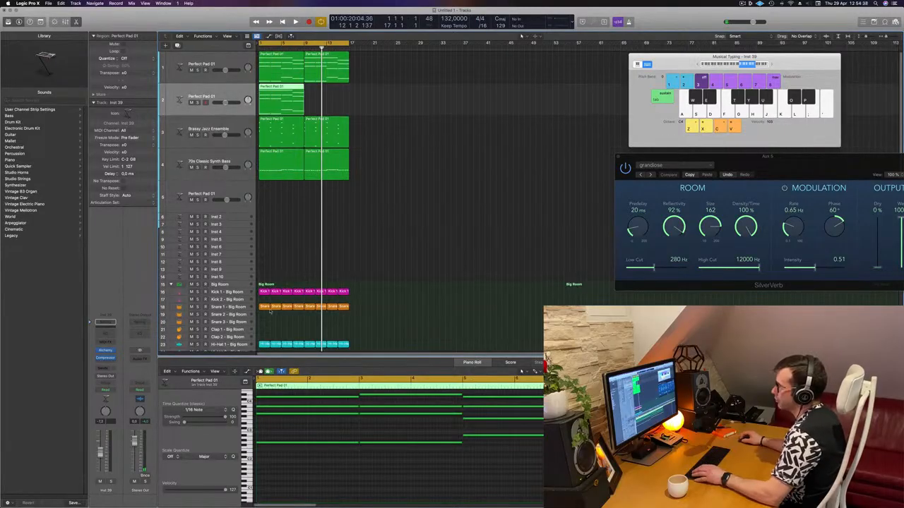
Step: Shorten the four notes of the copied region's first chord to about one beat and play from the start
scroll(263, 431, down, 10)
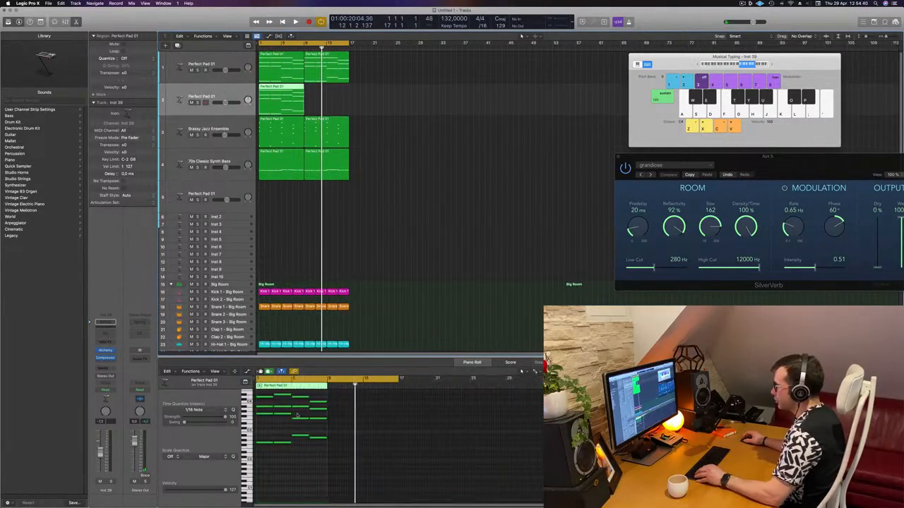
scroll(264, 430, up, 5)
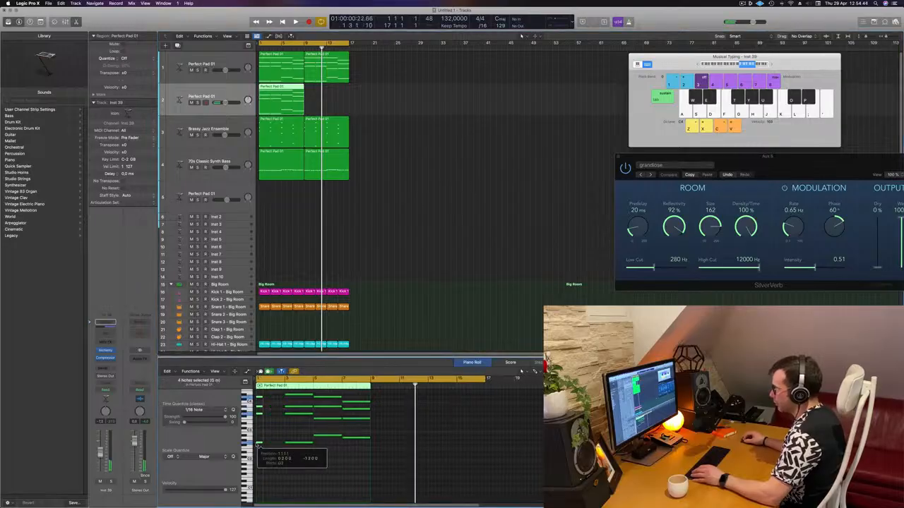
scroll(260, 444, up, 4)
scroll(290, 442, up, 4)
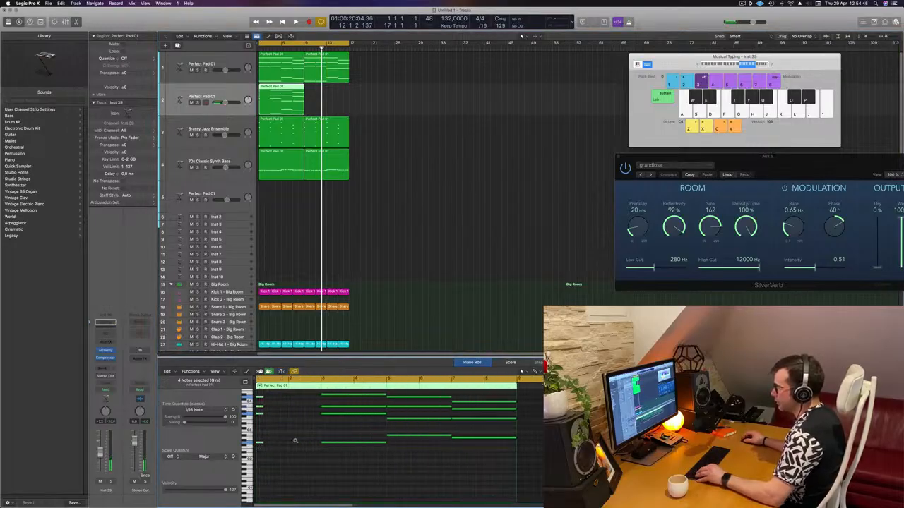
key(Return)
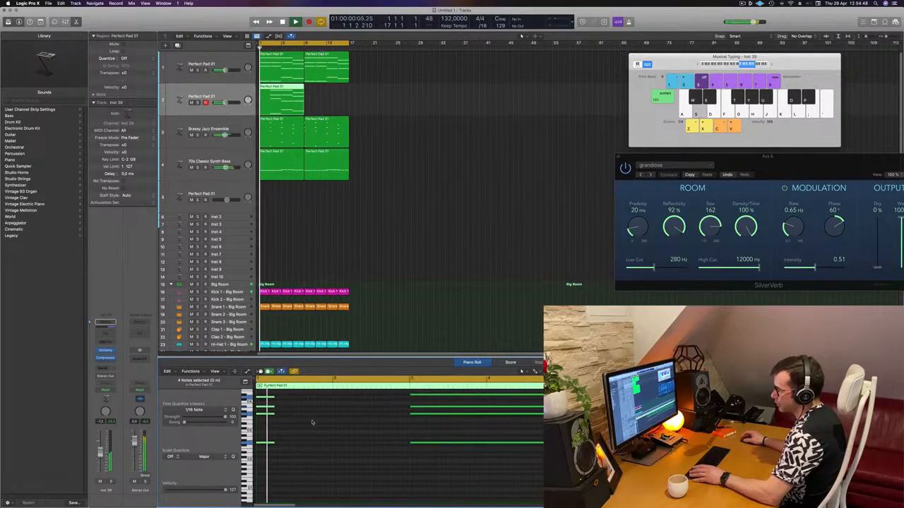
scroll(298, 417, up, 2)
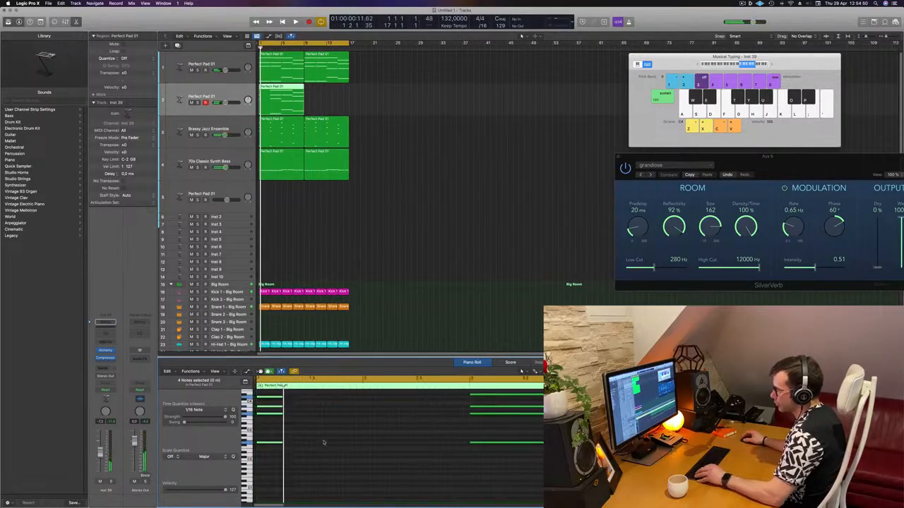
Step: Stagger the first chord's notes into a rising arpeggio one sixteenth apart and shorten all four to sixteenth notes
drag(286, 392, 278, 419)
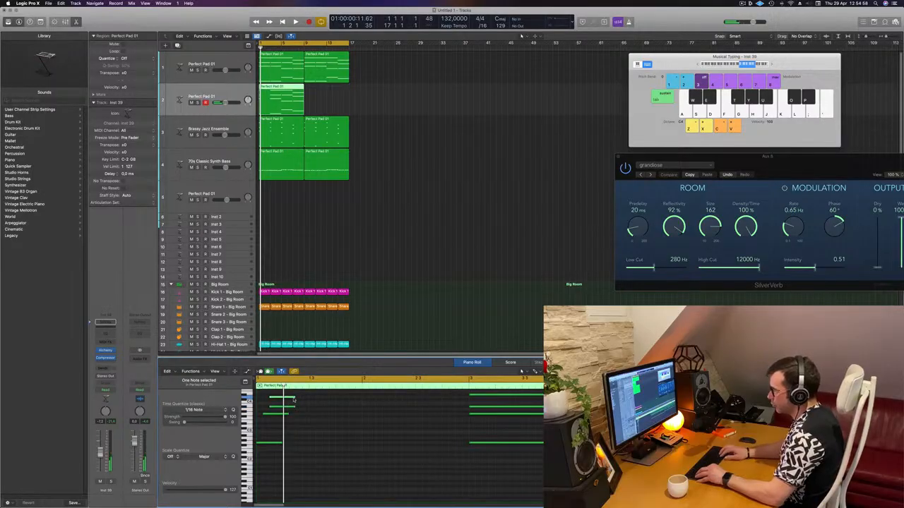
scroll(297, 400, right, 1)
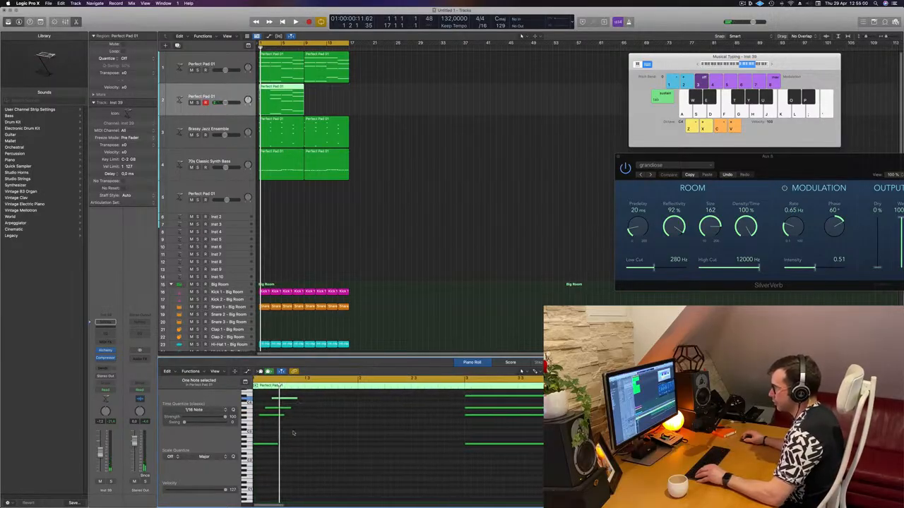
drag(310, 402, 279, 451)
drag(303, 394, 260, 444)
scroll(276, 443, left, 1)
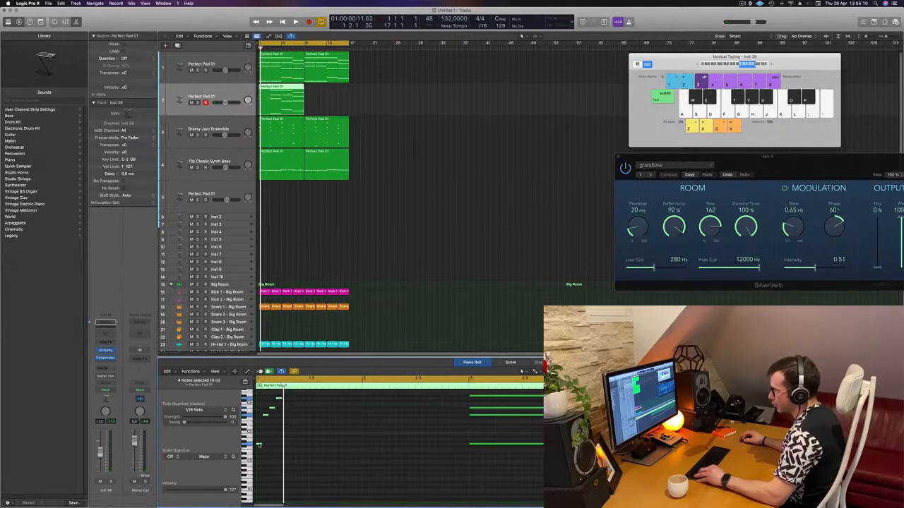
Step: Copy the four-note arpeggio five sixteenths onward, fill the gap between both groups with a copied G3 note, and play it back
drag(258, 445, 292, 447)
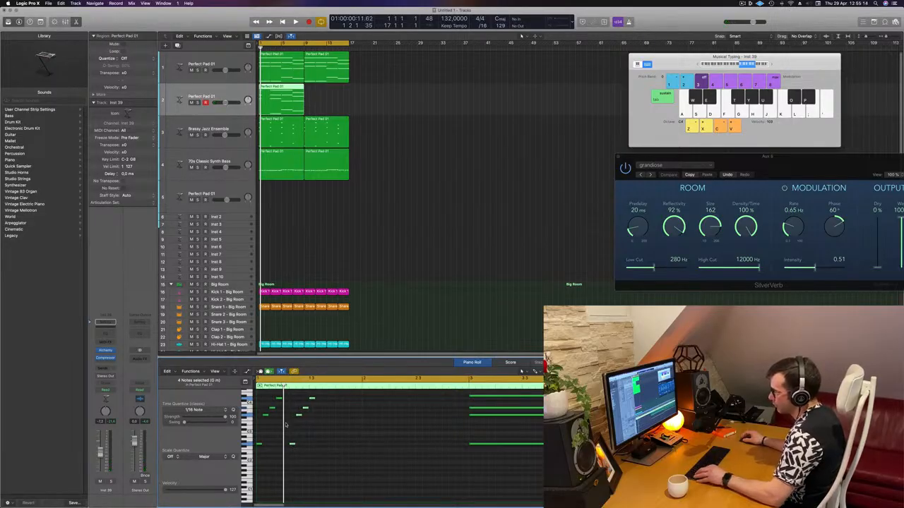
scroll(285, 425, up, 3)
key(super+Right)
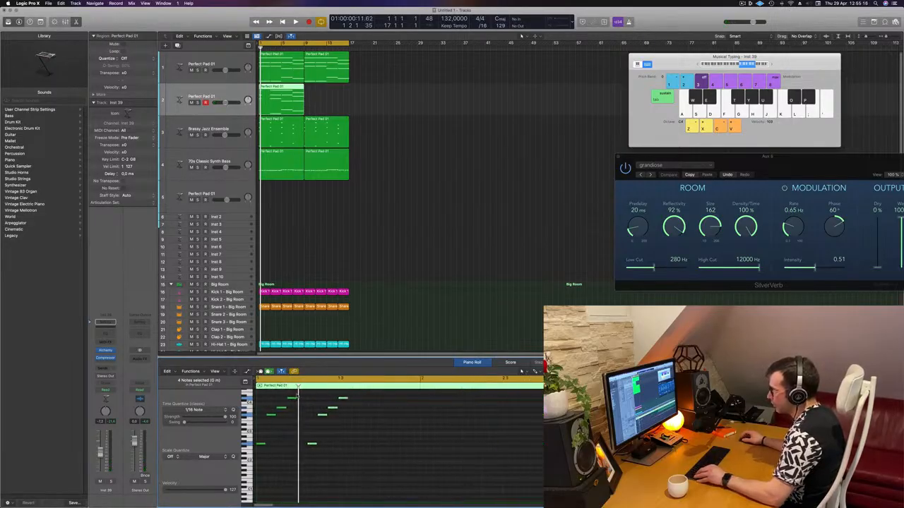
click(268, 418)
drag(271, 416, 374, 437)
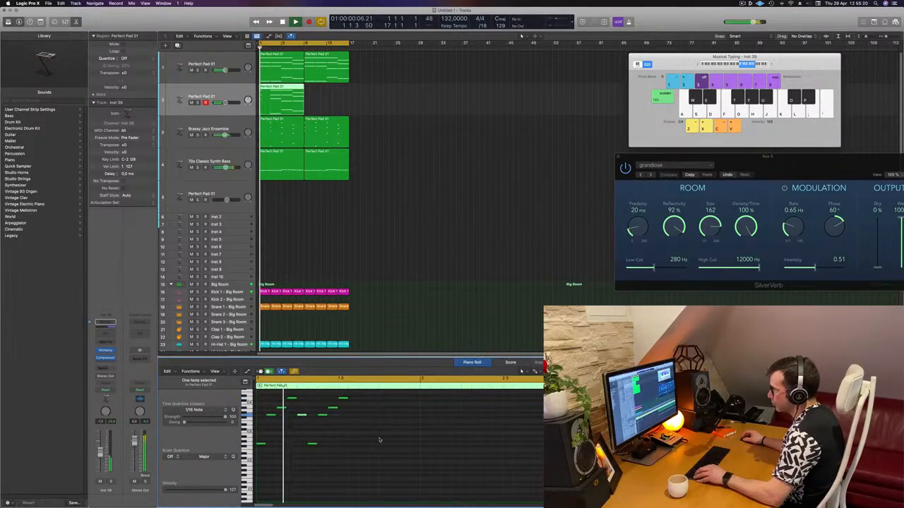
key(super+Left)
key(Return)
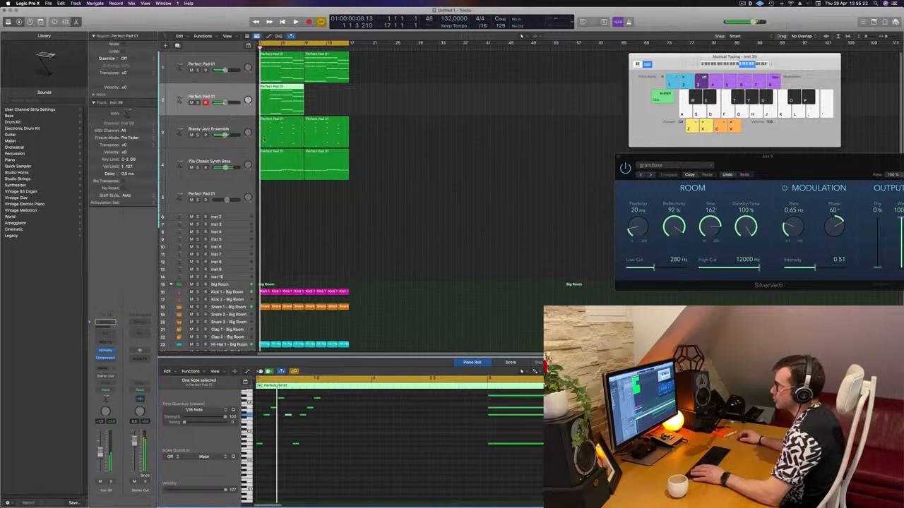
Step: Remove the filler G3 note and move the second four-note group so it directly follows the first
scroll(359, 438, up, 2)
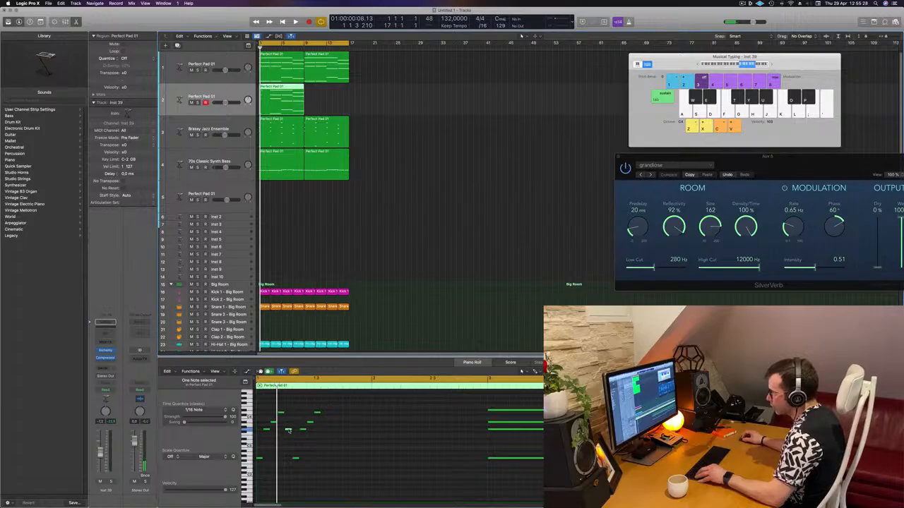
drag(288, 430, 325, 432)
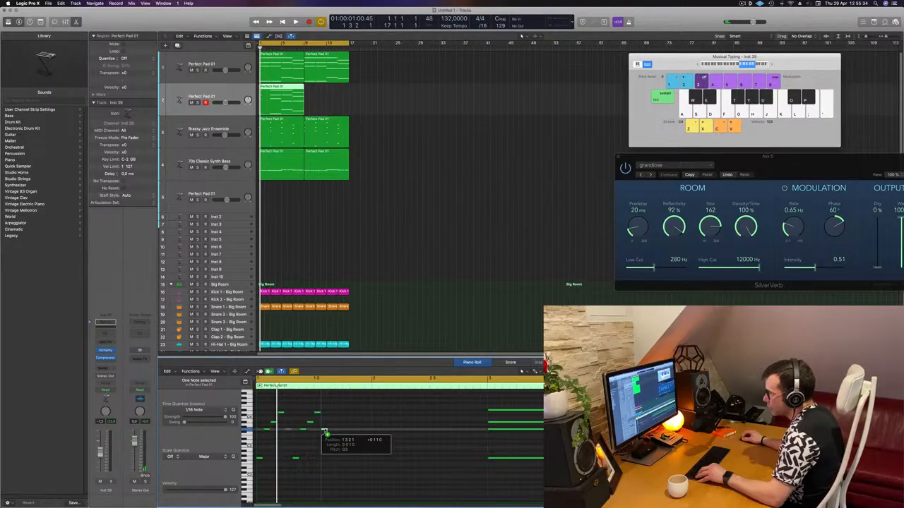
drag(326, 432, 322, 482)
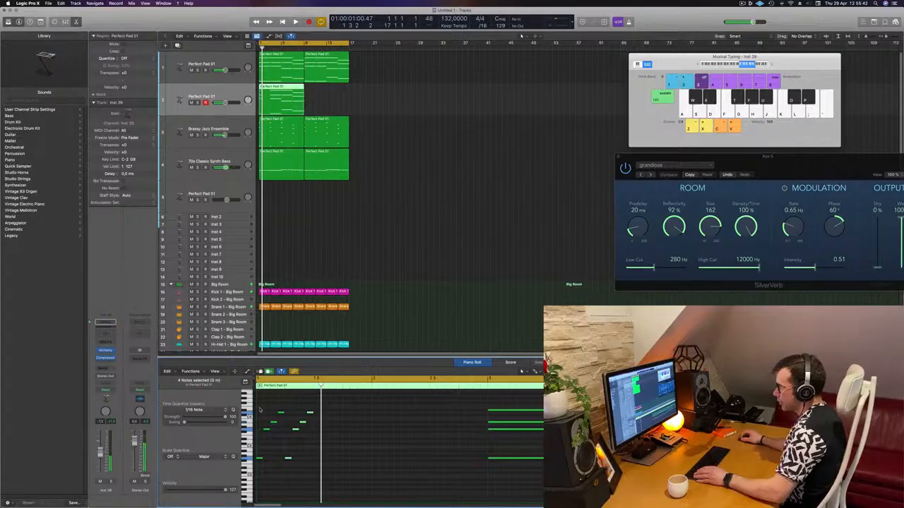
Step: Try to extend the arpeggio by repeating all notes of the region, and undo the repeat
key(super+a)
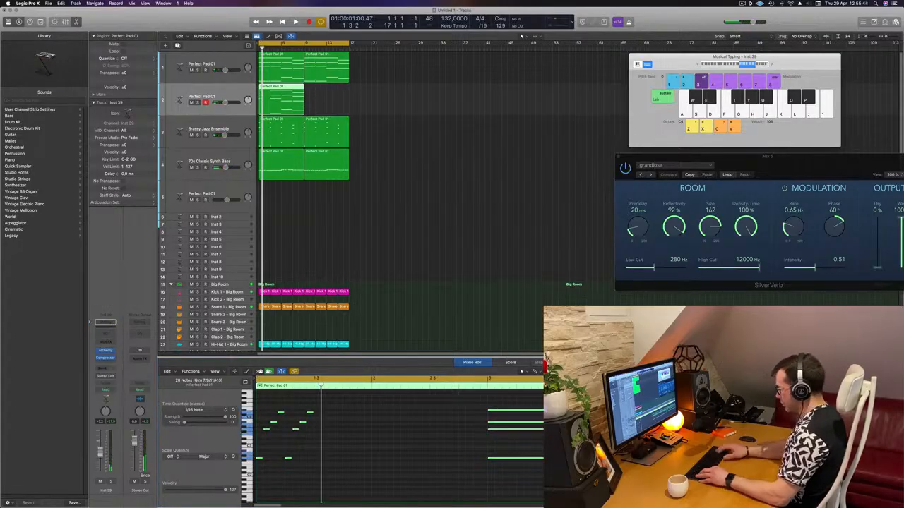
key(alt+r)
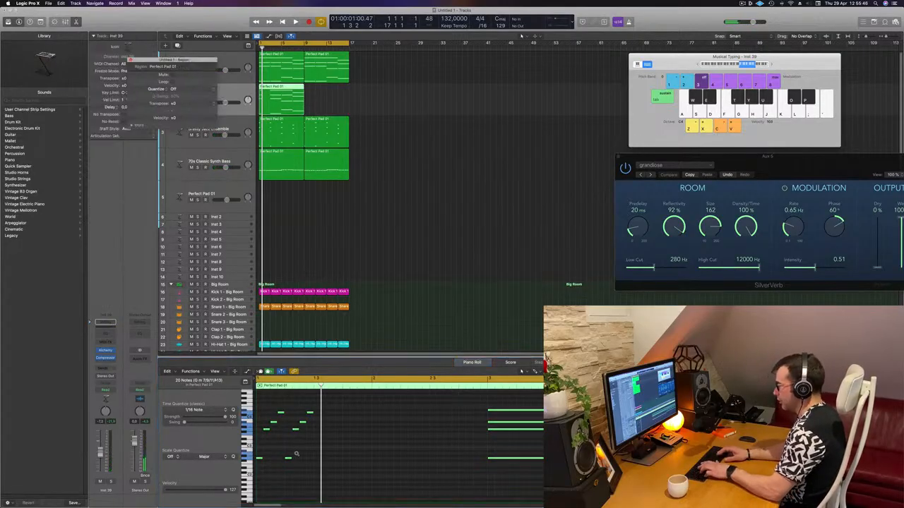
key(super+r)
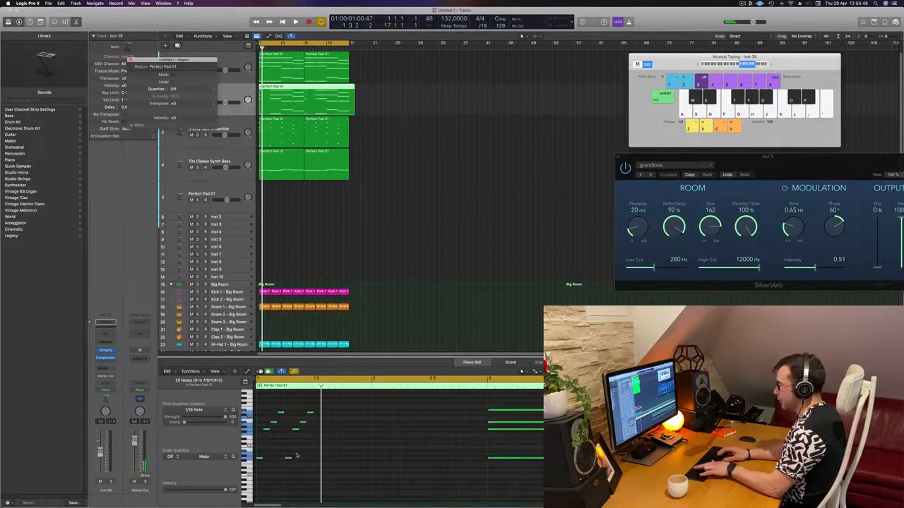
click(409, 161)
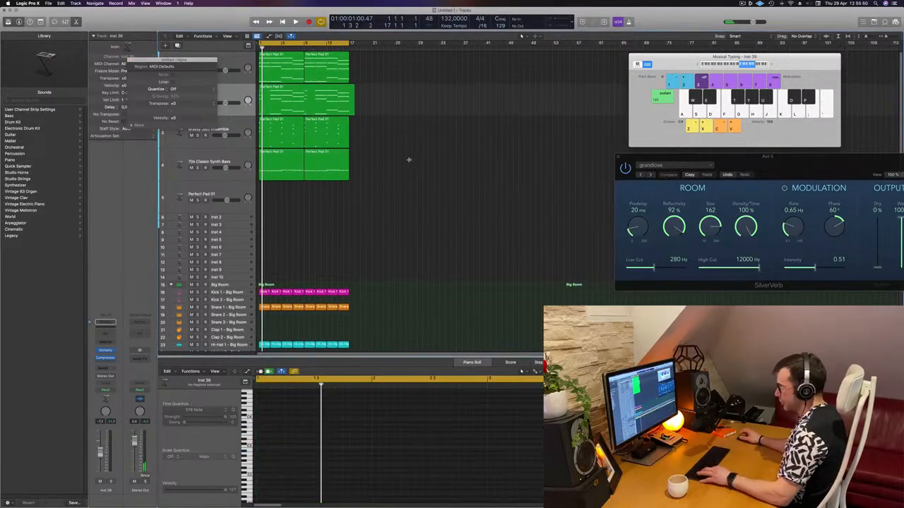
key(super+z)
click(268, 103)
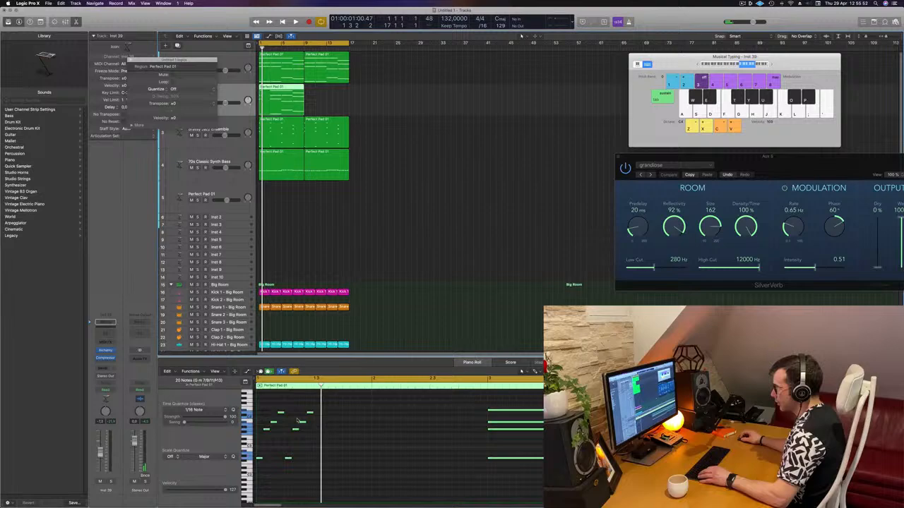
click(266, 438)
key(super+a)
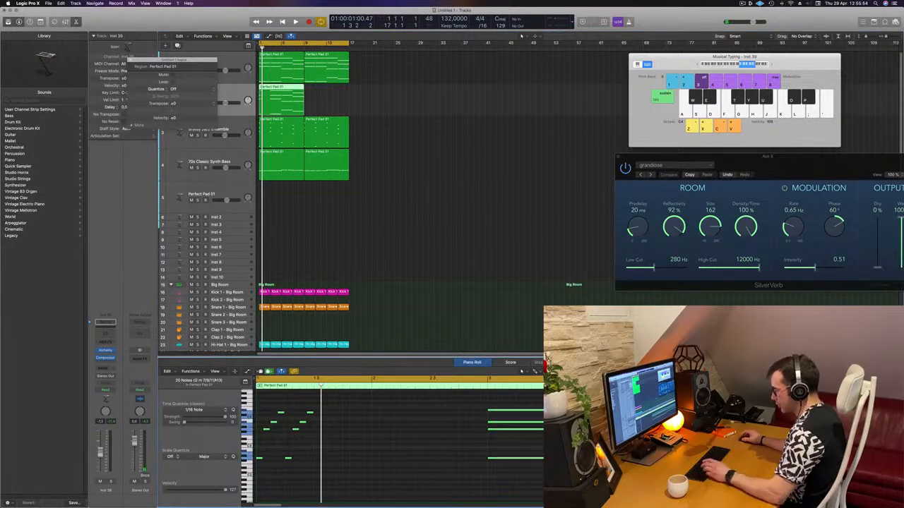
key(super+r)
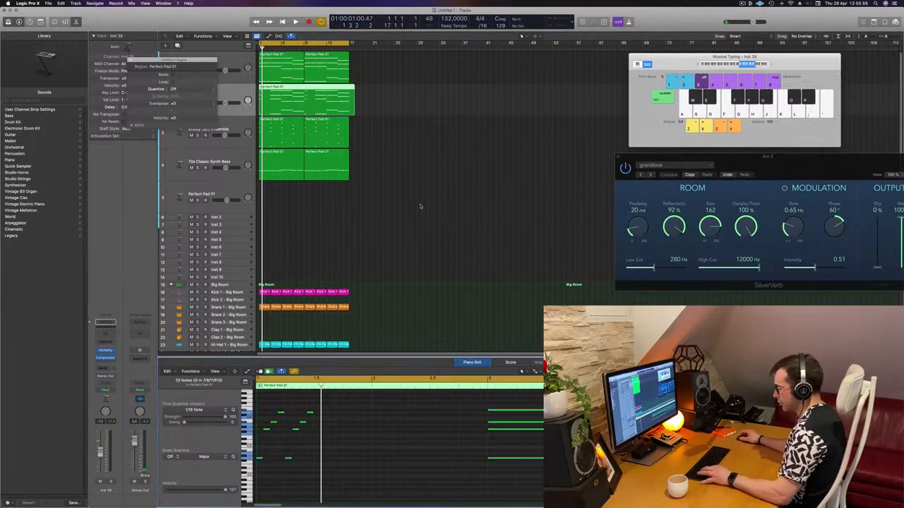
key(super+z)
Step: Copy the eight arpeggio notes to fill bar 1, and copy the resulting sixteen notes into bar 2
click(264, 409)
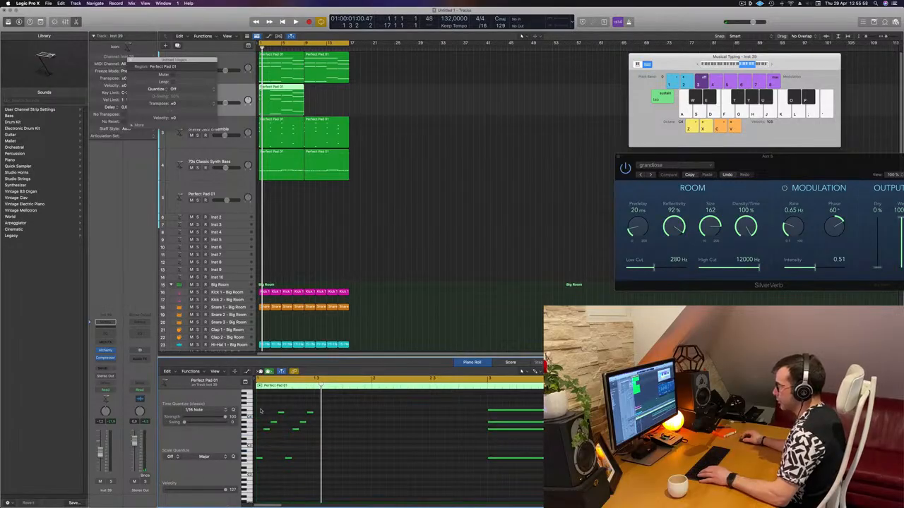
drag(260, 411, 311, 474)
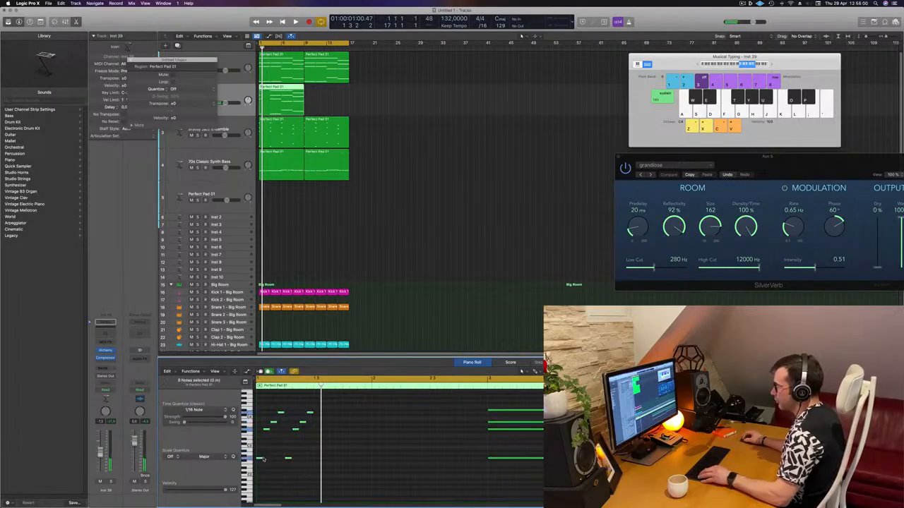
drag(258, 458, 321, 464)
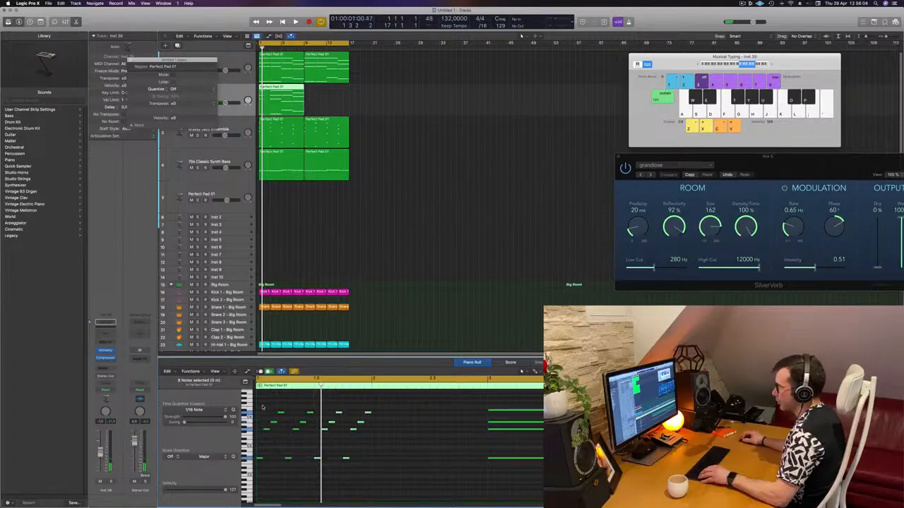
drag(259, 408, 400, 483)
drag(258, 459, 382, 457)
scroll(394, 409, left, 2)
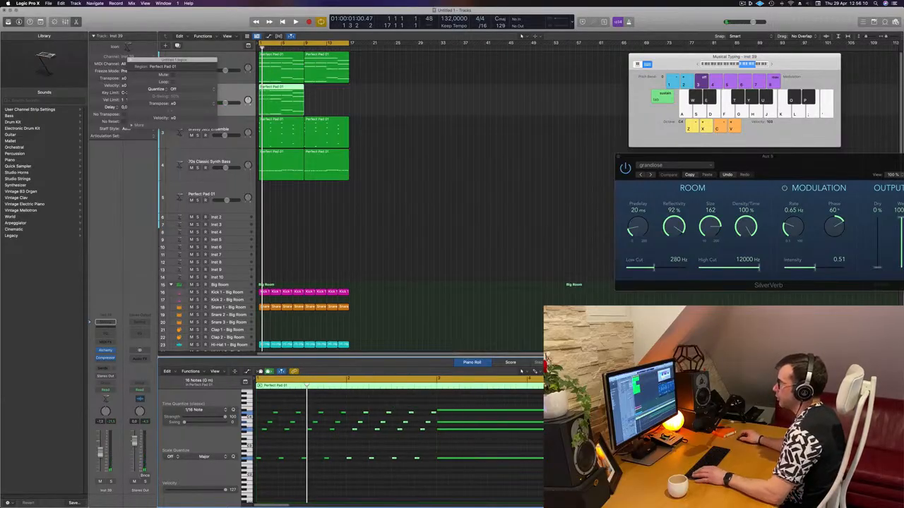
Step: Play back the two-bar arpeggio and solo its track
key(space)
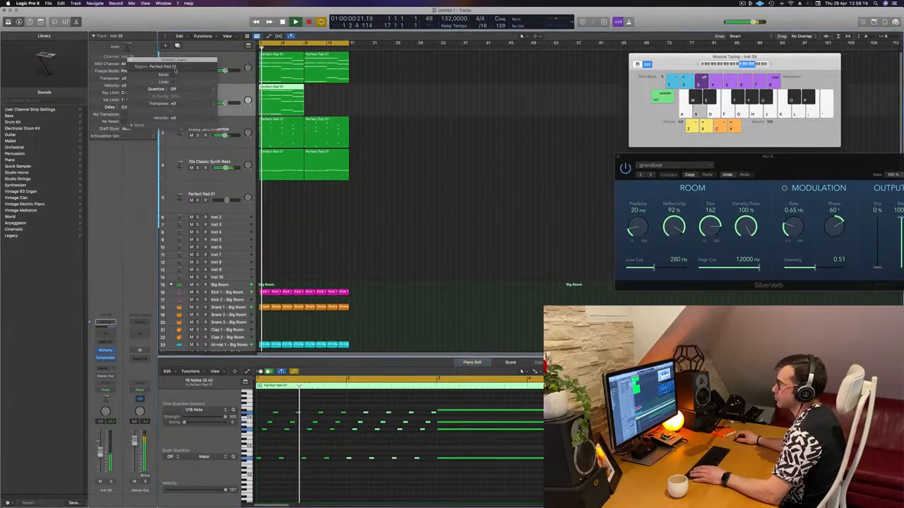
click(240, 88)
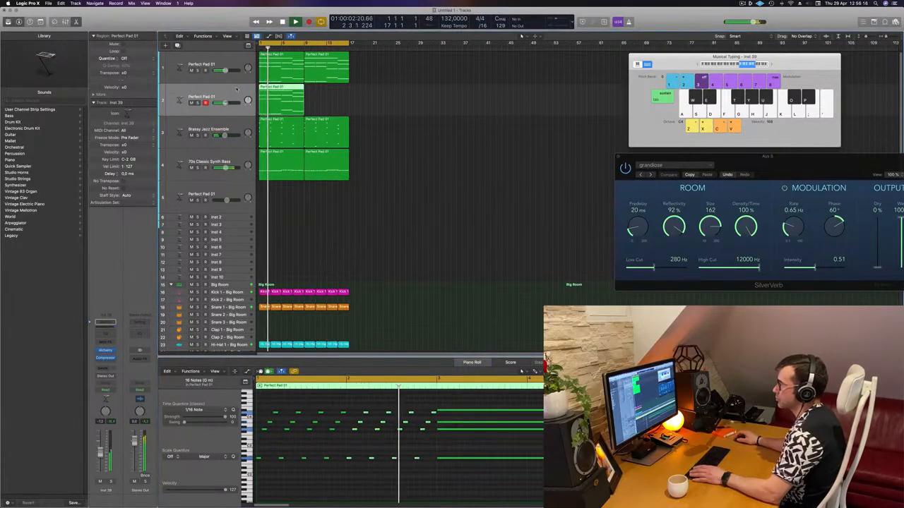
key(space)
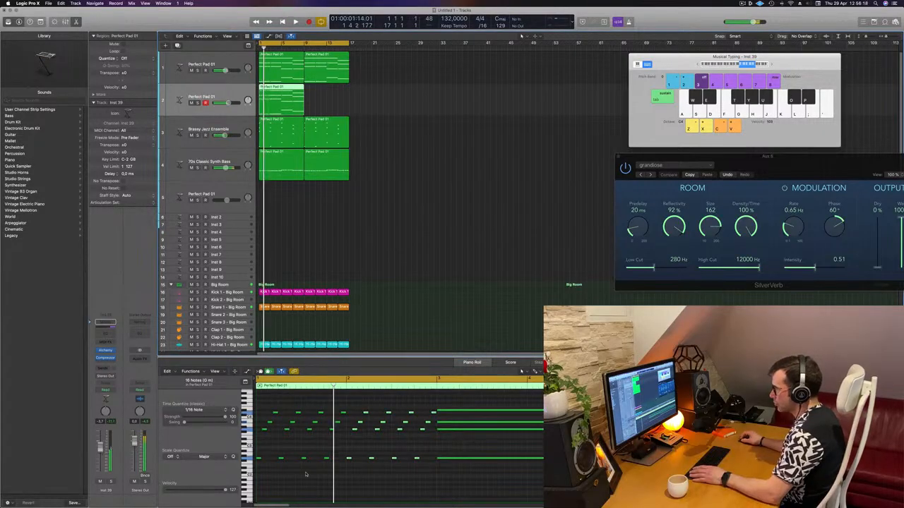
click(307, 474)
key(space)
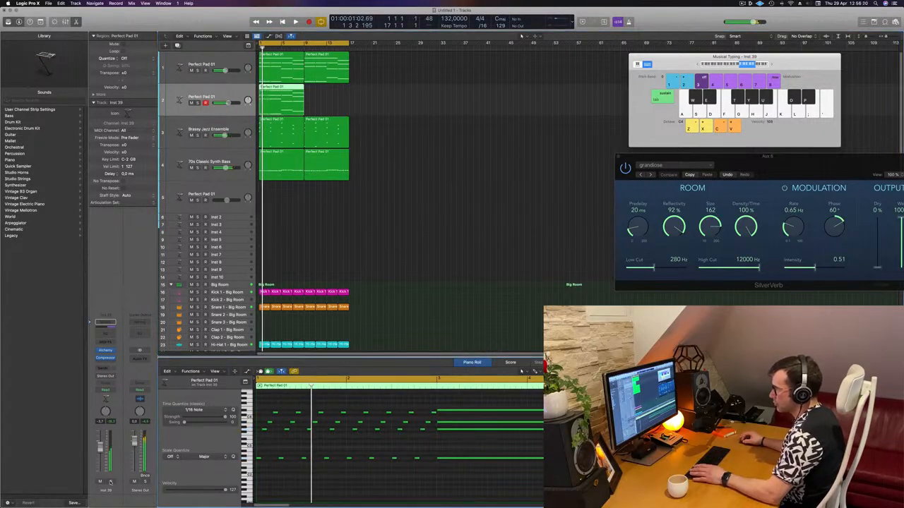
click(111, 481)
click(111, 481)
Step: Open the arpeggio track's Alchemy instrument, filter its presets to Leads and load Analog Glide Lead
click(111, 481)
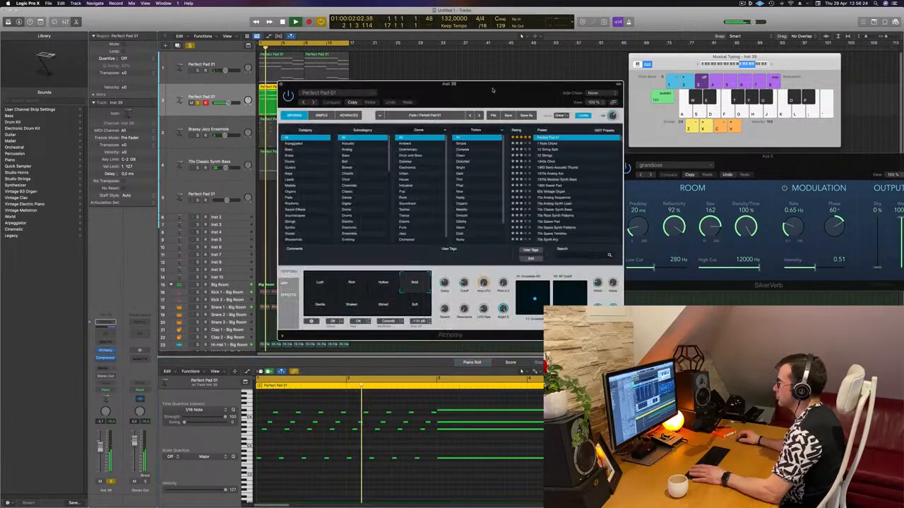
drag(492, 89, 523, 89)
click(580, 142)
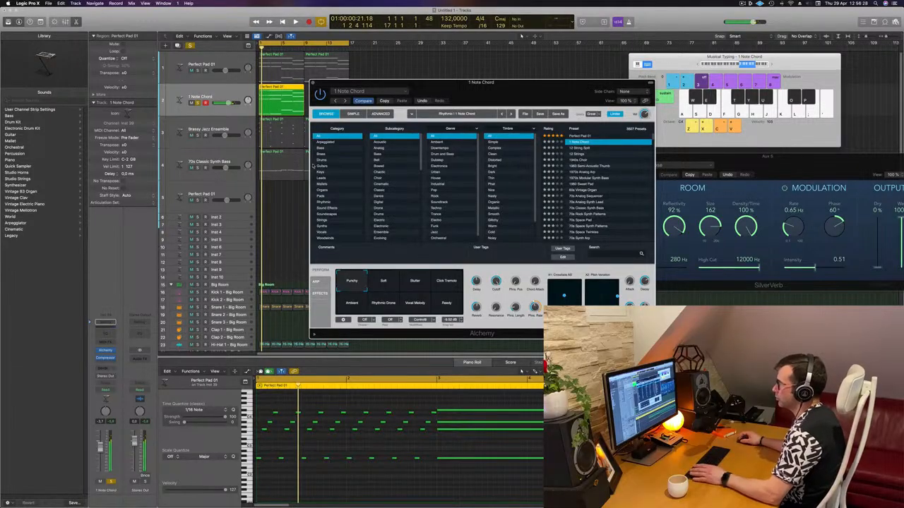
key(Down)
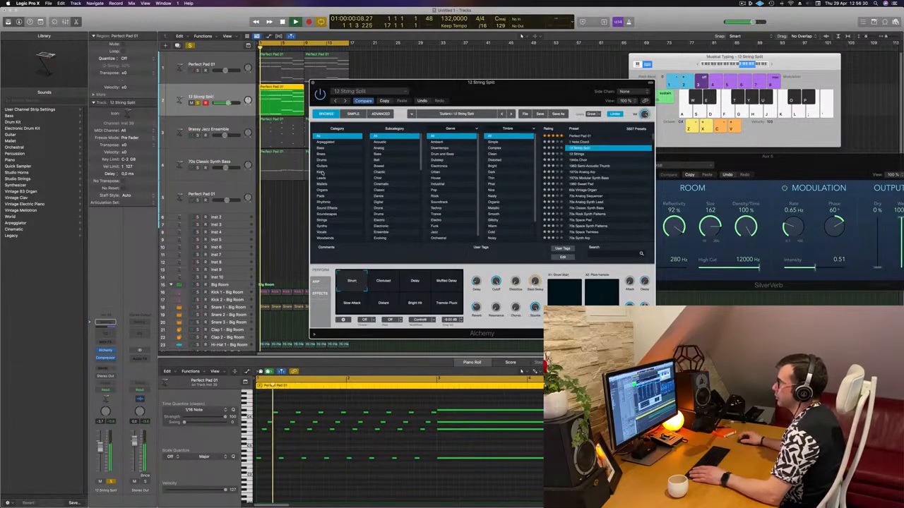
click(321, 177)
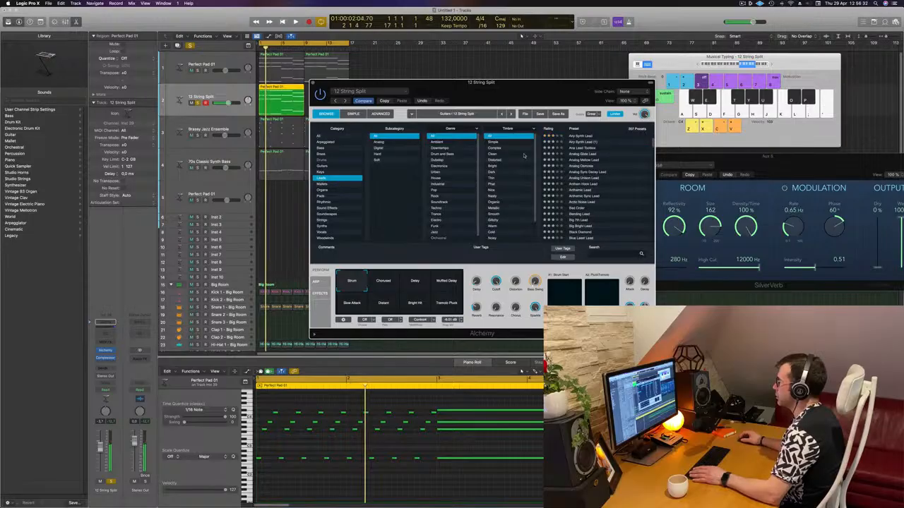
click(580, 155)
key(space)
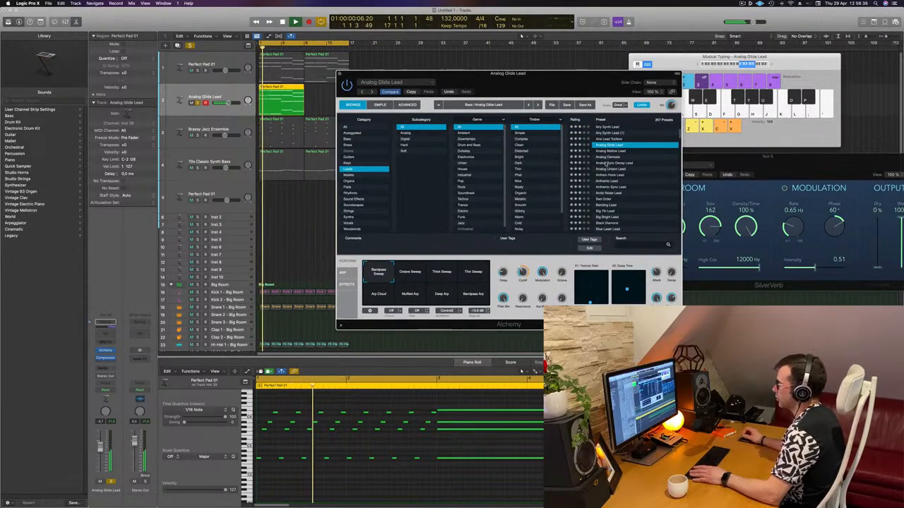
Step: Load the Analog Sync Decay Lead preset and try its Chord and Smooth variations
click(606, 163)
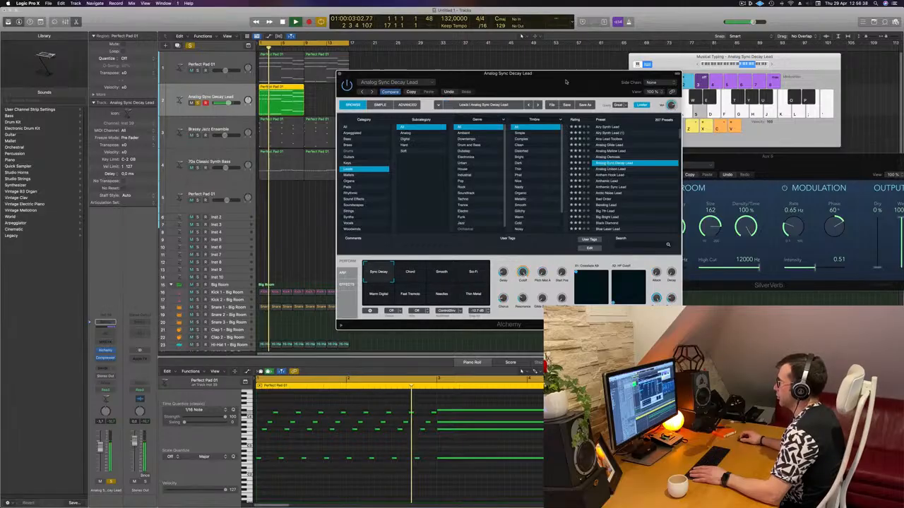
drag(569, 80, 634, 48)
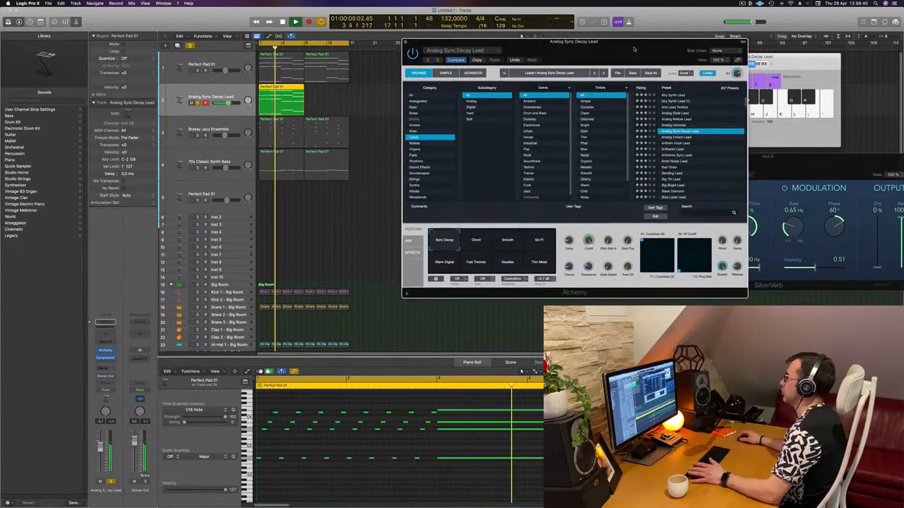
click(484, 242)
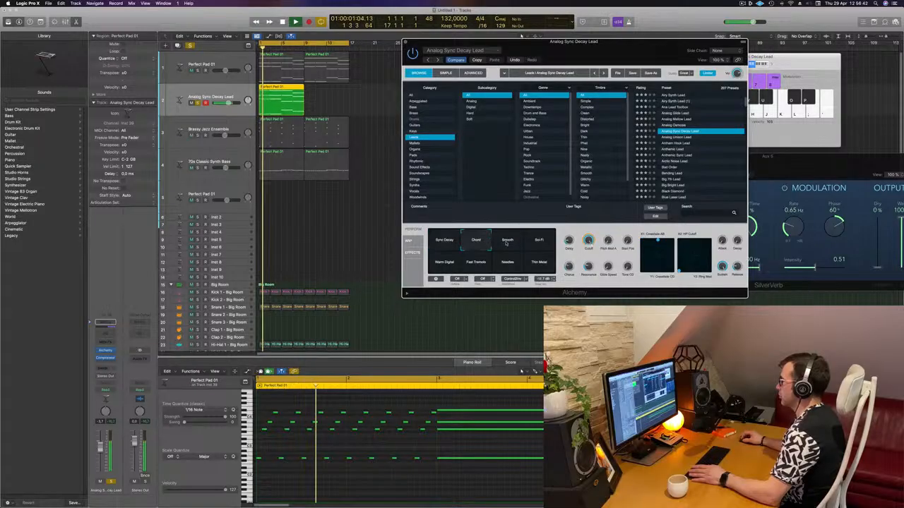
click(510, 243)
Step: Load the Anthemic Lead preset and lower the arpeggio track's volume
click(682, 149)
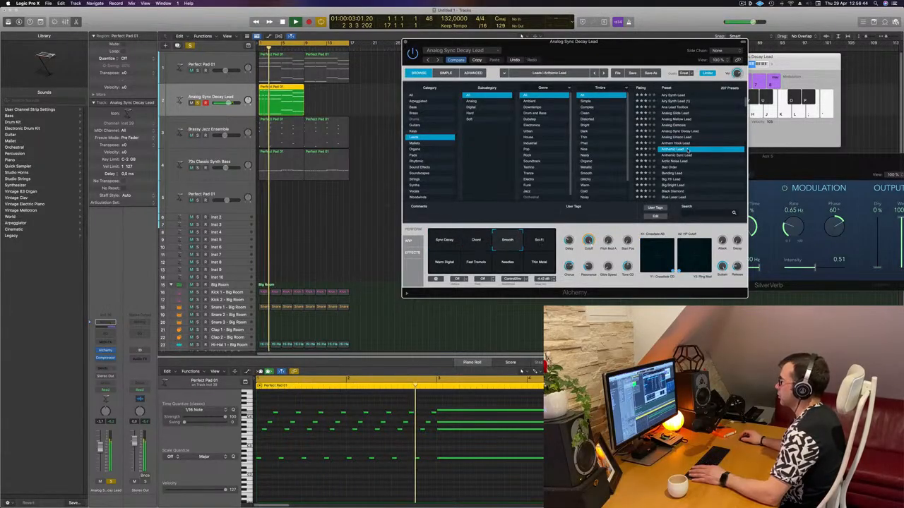
drag(101, 446, 100, 454)
key(space)
key(space)
Step: Audition the lead presets one after another from Bending Lead to Butter Cut Saw during playback
click(683, 173)
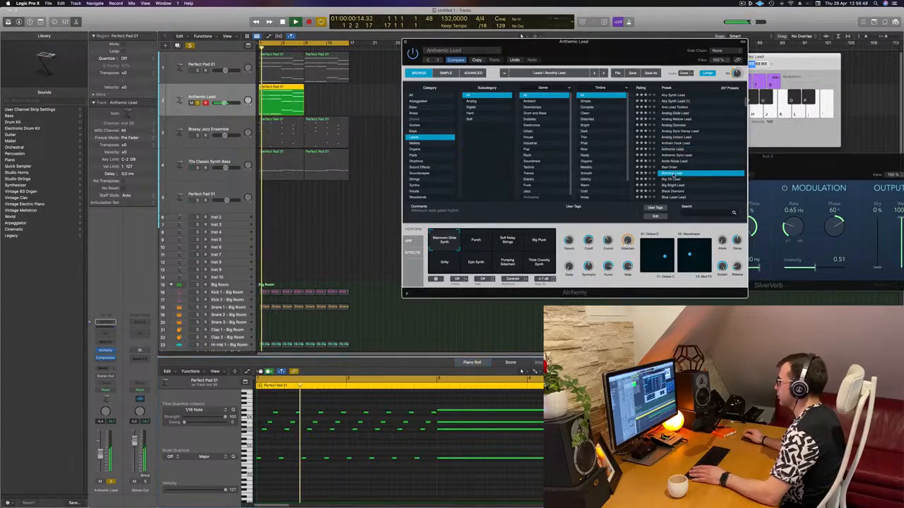
key(Down)
key(Down)
key(Down)
key(Down)
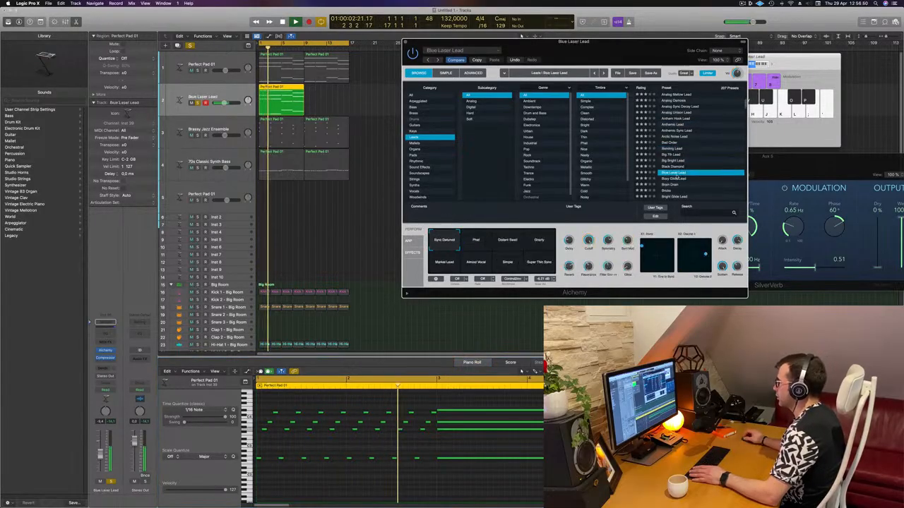
key(Down)
key(Down)
key(Down)
key(Down)
key(Down)
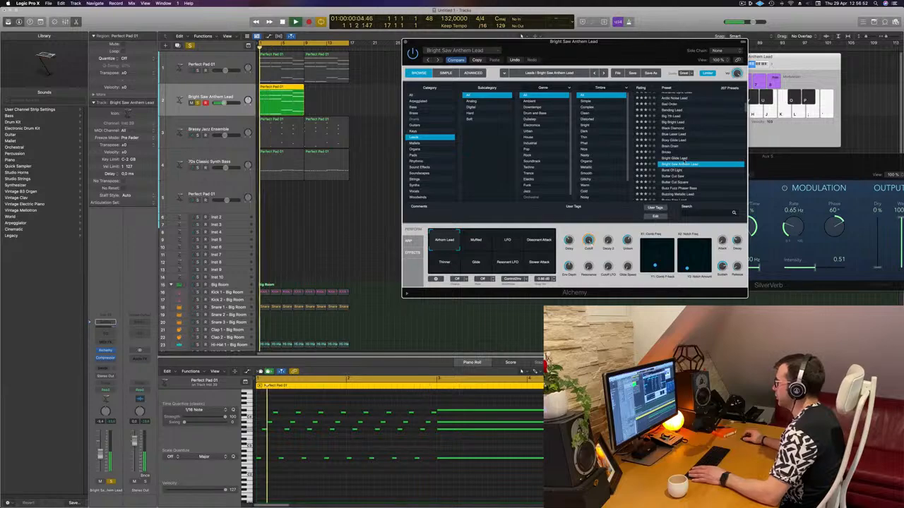
key(Down)
key(Down)
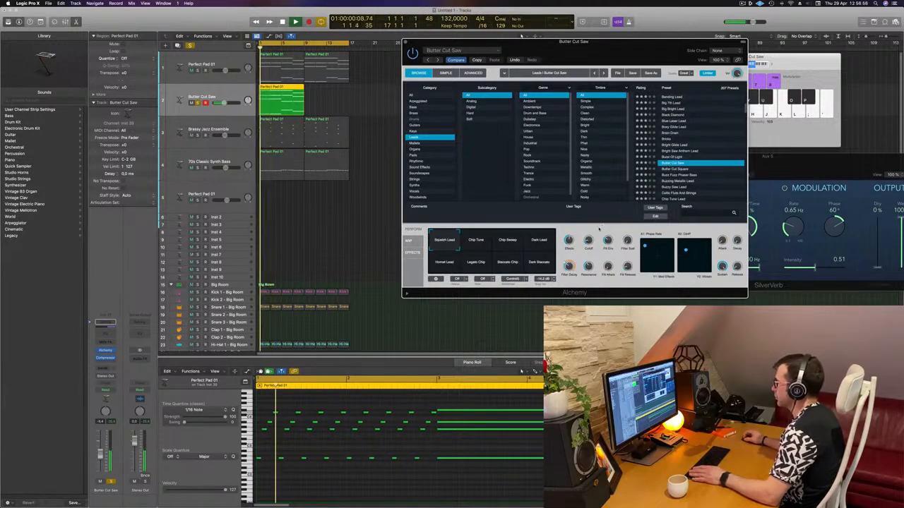
Step: Adjust the Cutoff of Butter Cut Saw and try its Chip Tune, Dark Lead and Chip Sweep variations
drag(588, 240, 590, 256)
click(478, 242)
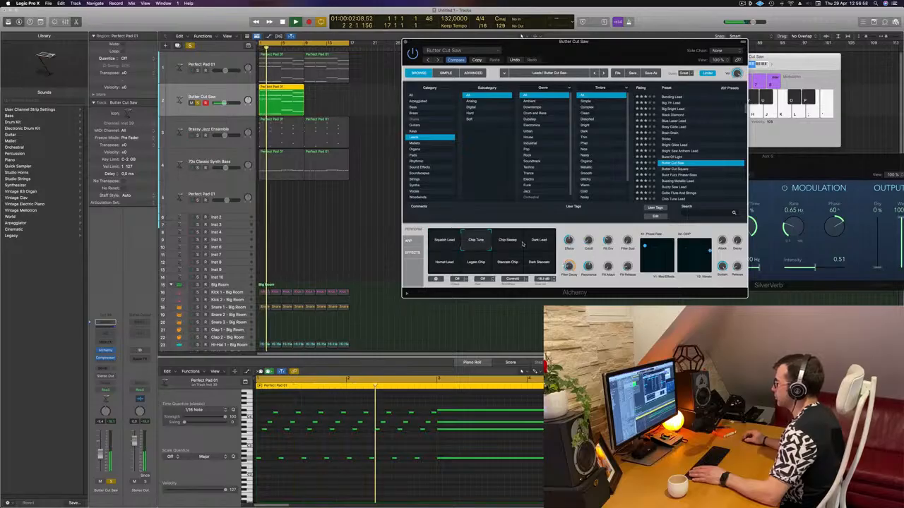
click(535, 244)
click(510, 245)
Step: Audition the lead presets from Butter Cut Square to Buzzy Saw Lead and load Classic
key(Down)
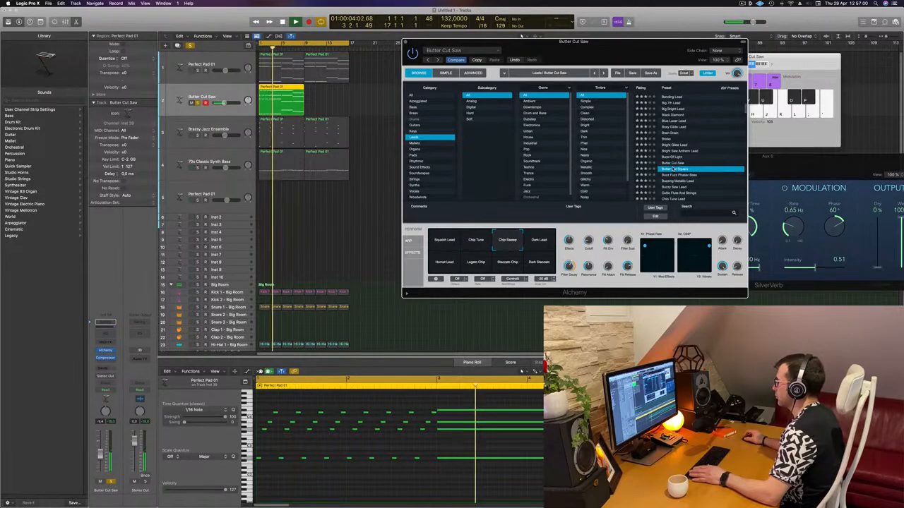
key(Down)
key(Down)
key(Down)
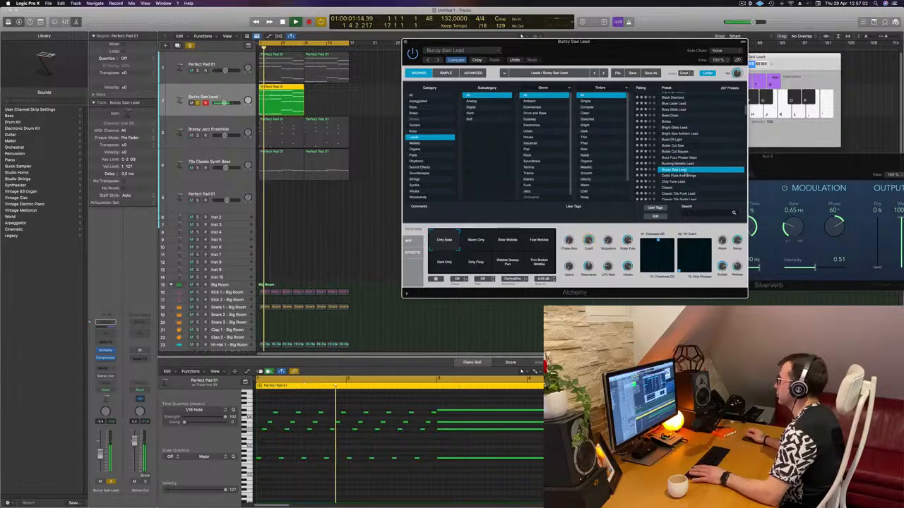
click(673, 167)
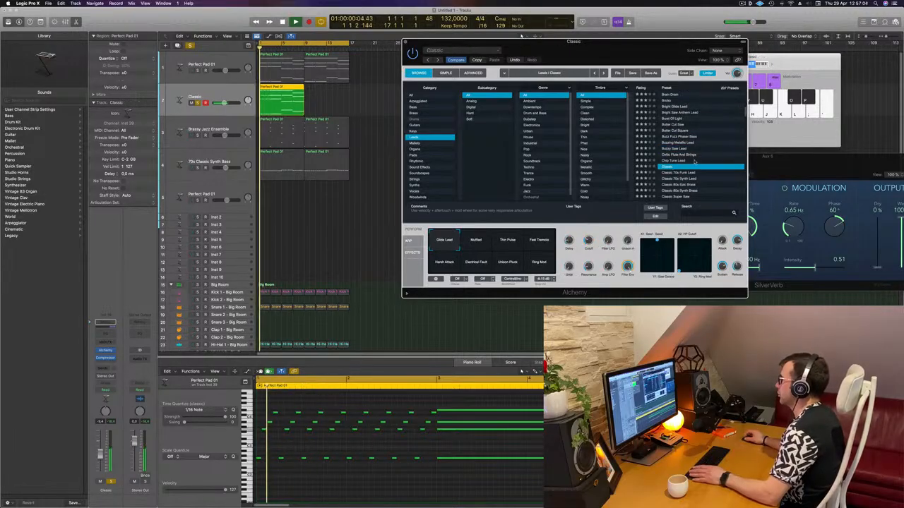
Step: Adjust the Cutoff of the Classic preset, switch it to the Muffled variation and move the Alchemy window clear of the tracks
drag(586, 238, 591, 256)
click(486, 245)
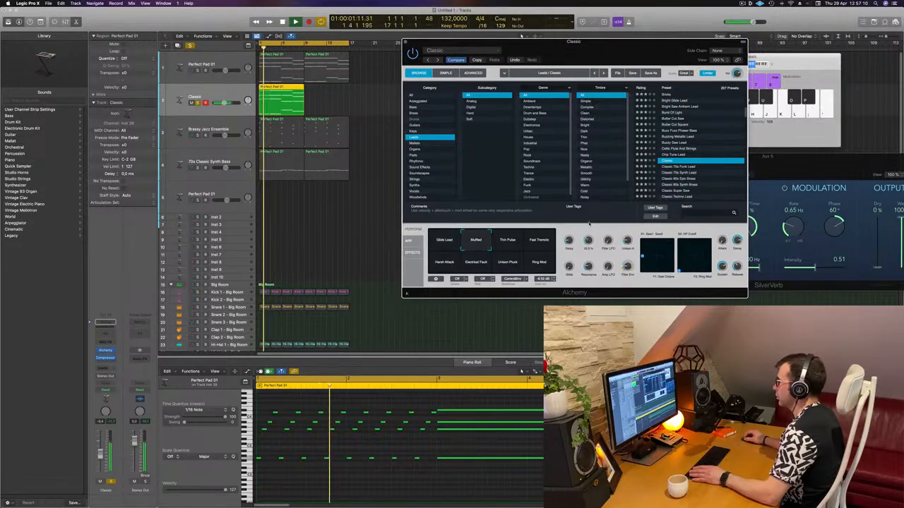
drag(591, 46, 775, 14)
scroll(449, 398, left, 3)
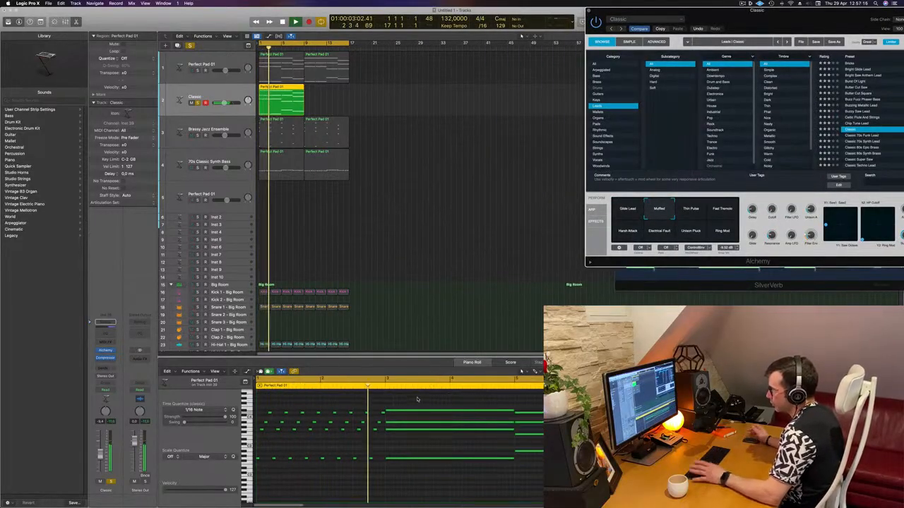
Step: Replace the sustained chord in bars 3–4 of the Classic region with a copy of the arpeggio notes from bars 1–2
drag(418, 401, 415, 477)
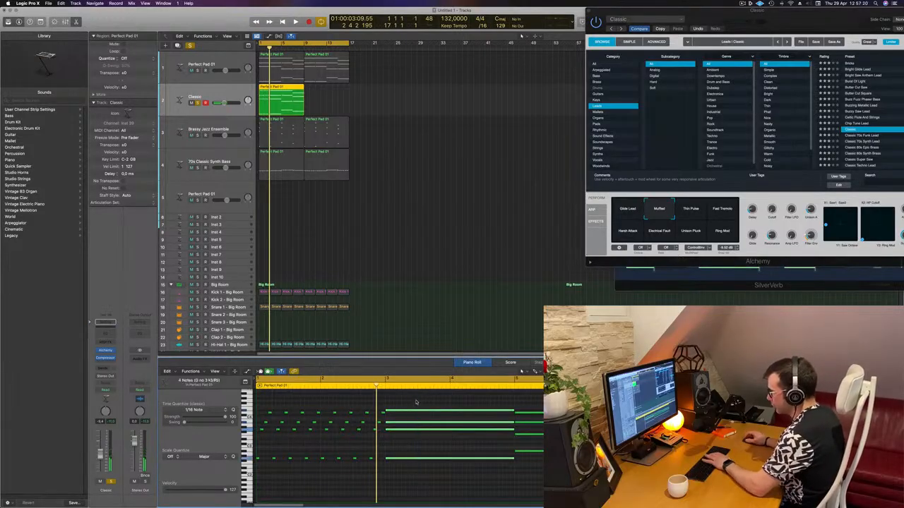
key(Delete)
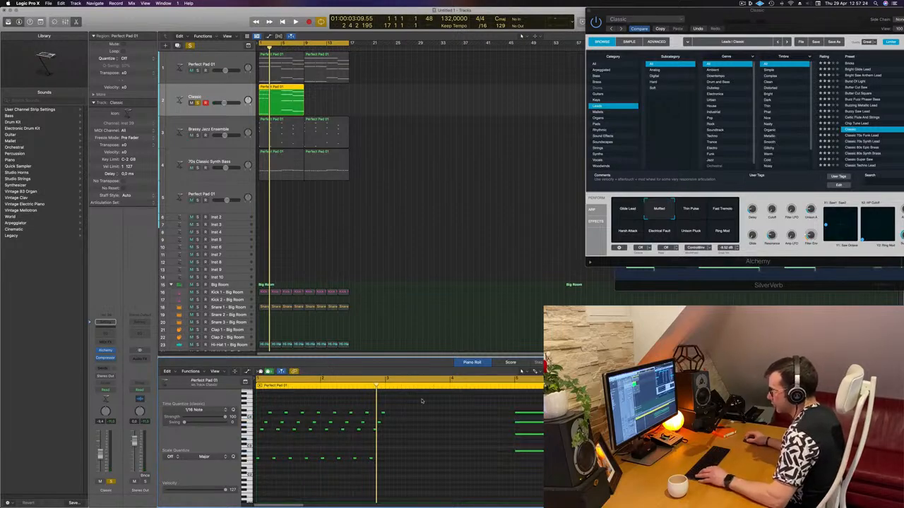
drag(420, 399, 257, 490)
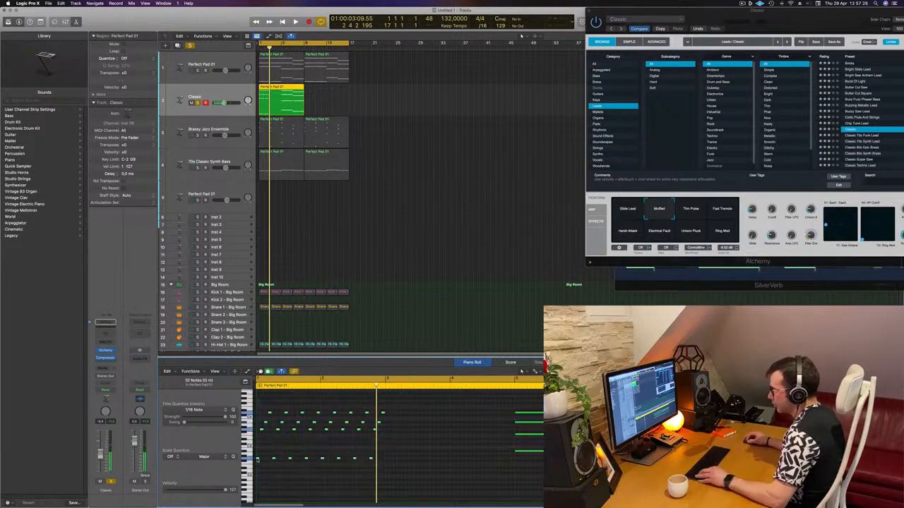
drag(257, 459, 390, 463)
Step: Raise the top row of eight arpeggio notes in bars 3–4 of the Classic region
drag(481, 414, 513, 417)
key(alt+shift+Up)
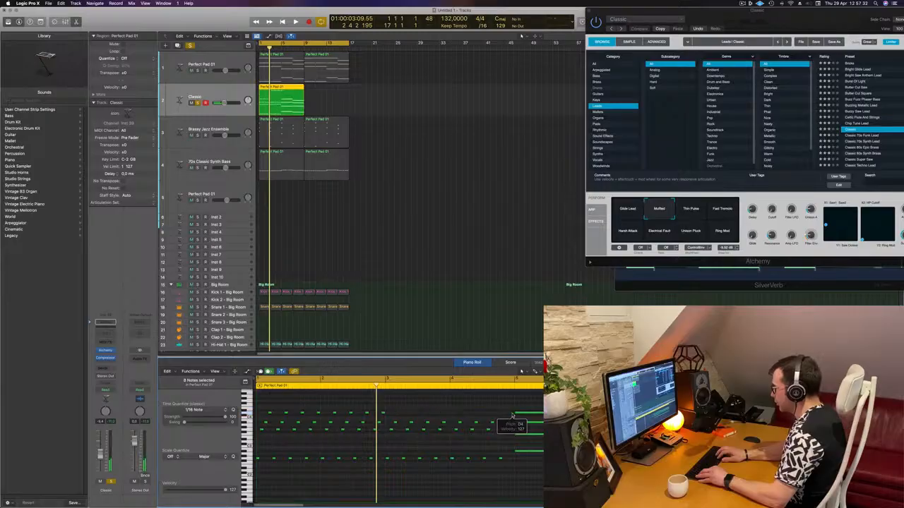
key(alt+shift+Down)
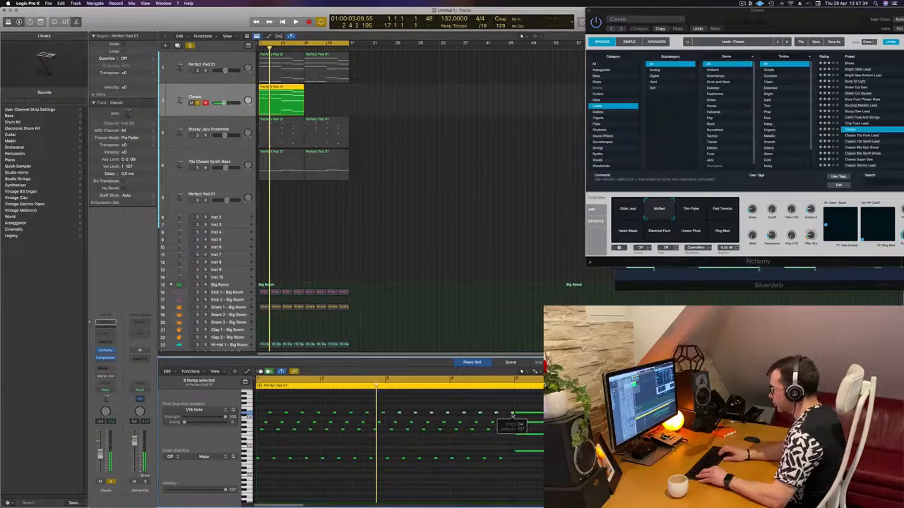
key(alt+Up)
drag(512, 413, 512, 411)
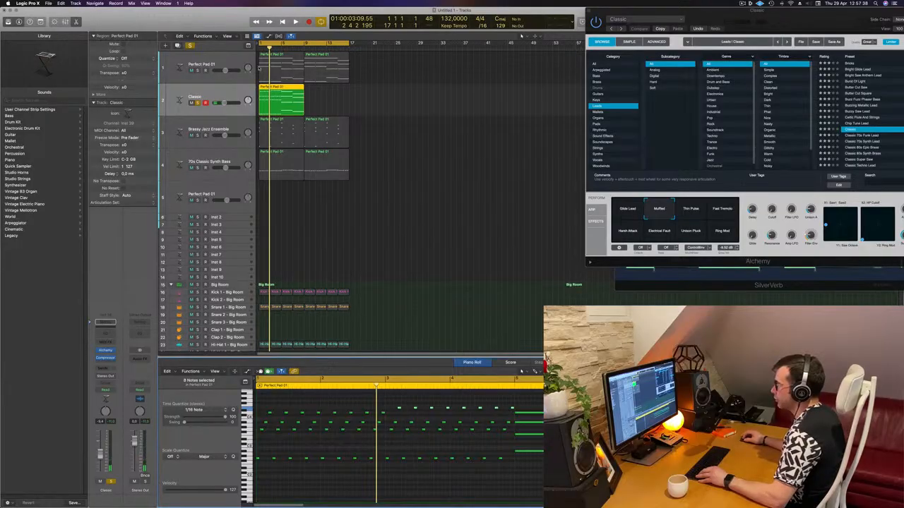
Step: Compare the arpeggio with the pad's chords and lower the top row of notes in bars 3–4 to match the pad
drag(258, 73, 270, 92)
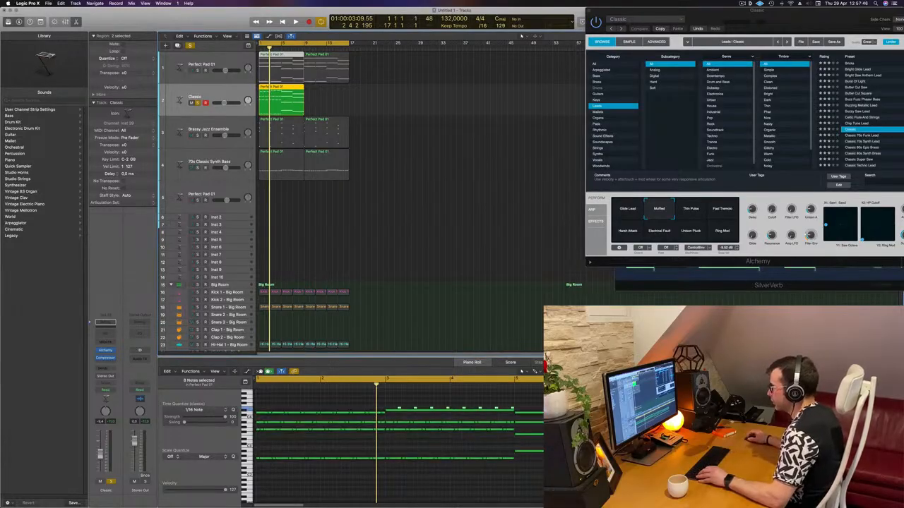
click(405, 137)
click(291, 97)
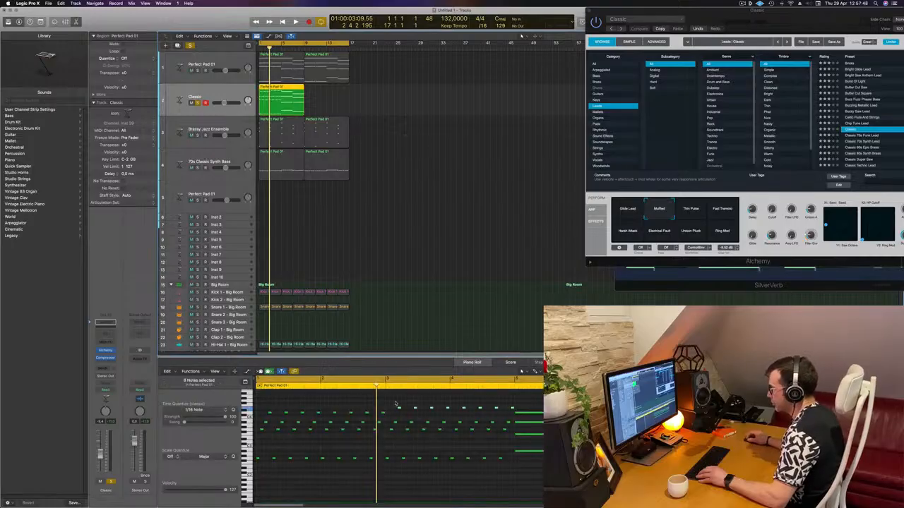
drag(395, 403, 511, 409)
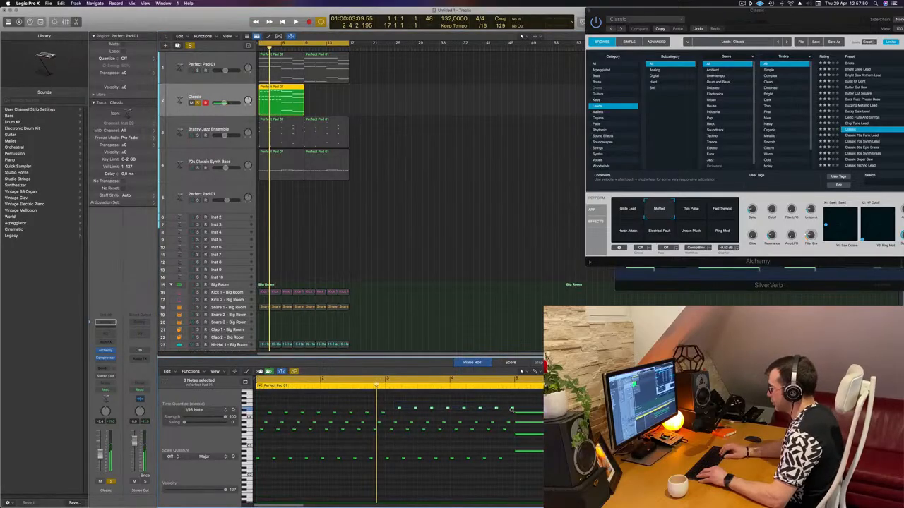
key(space)
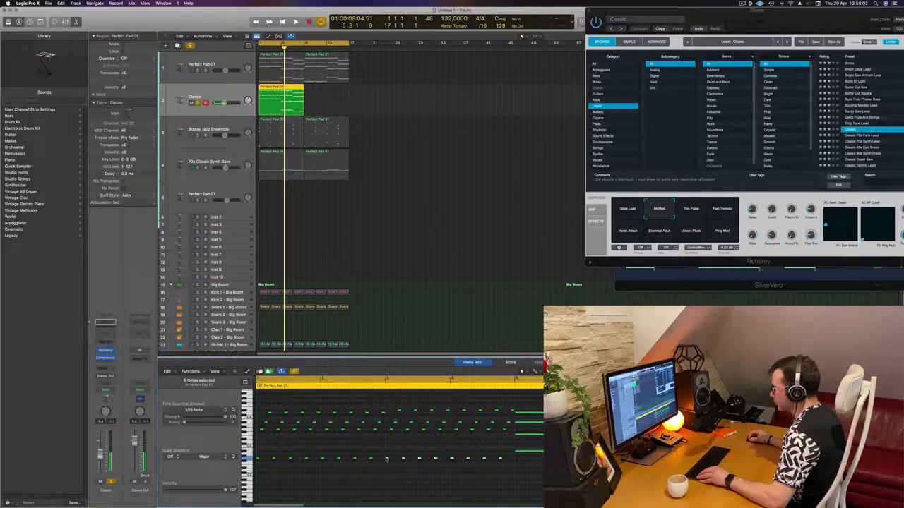
Step: Copy the two lower arpeggio rows from bars 3–4 to bar 5 on the chord's two lowest pitches and delete the sustained notes
drag(387, 459, 516, 454)
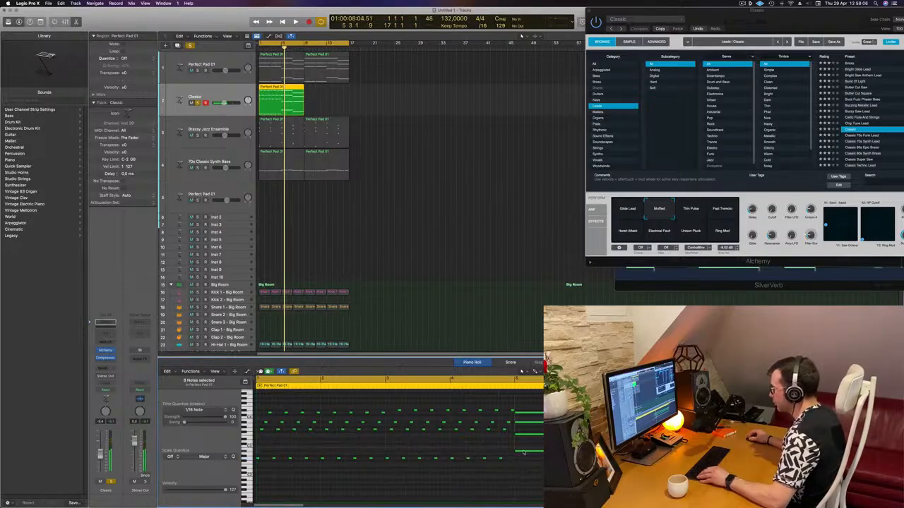
click(524, 451)
key(BackSpace)
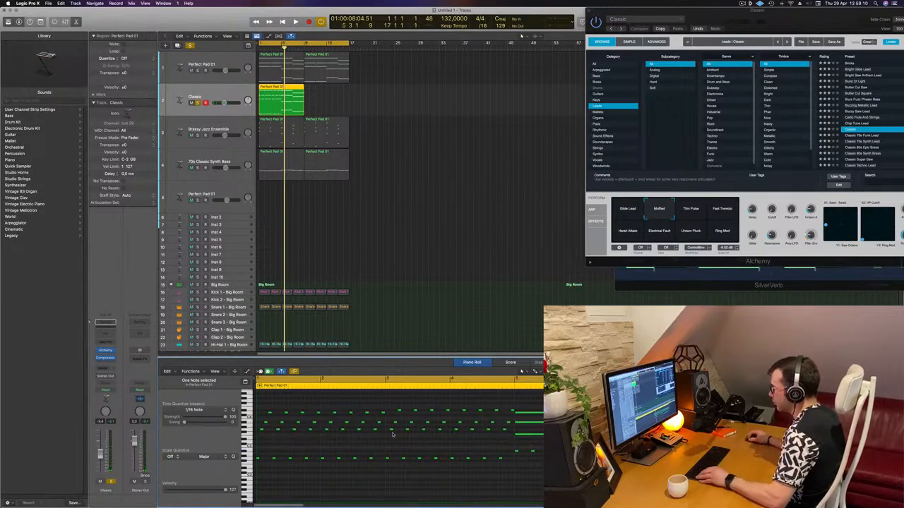
drag(483, 437, 510, 428)
drag(429, 433, 394, 431)
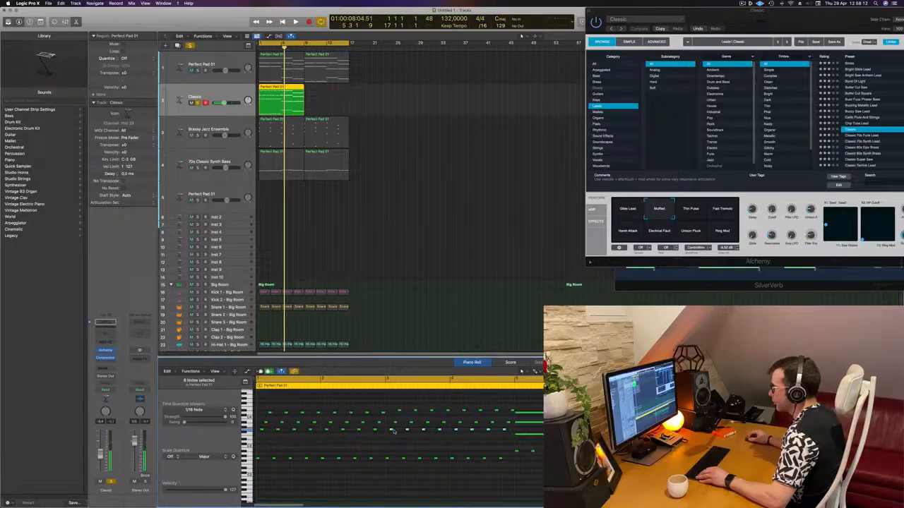
click(516, 435)
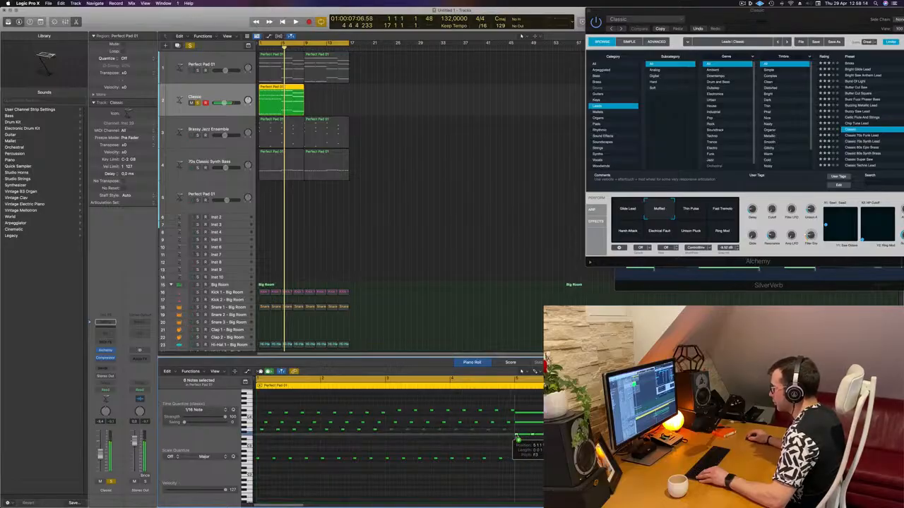
key(BackSpace)
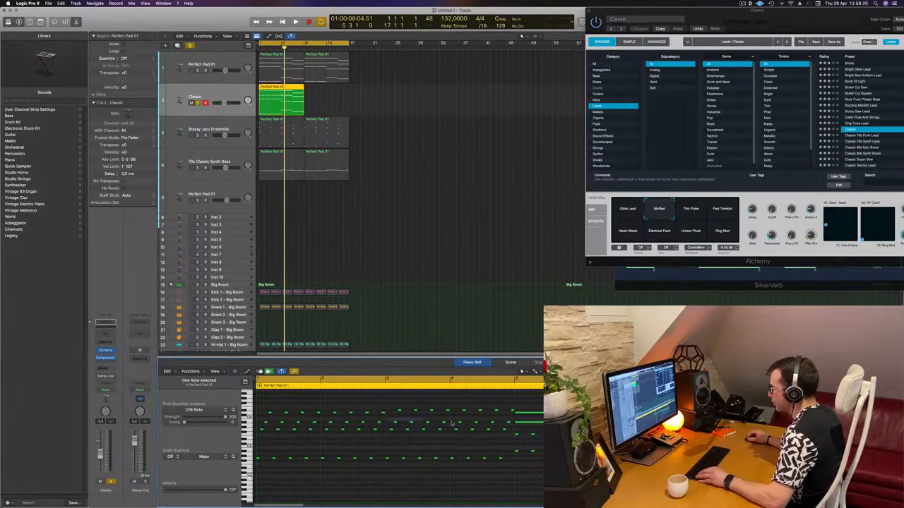
Step: Try to copy the two upper arpeggio rows from bars 3–4 onto the sustained chord pitches starting at bar 5
drag(507, 427, 508, 426)
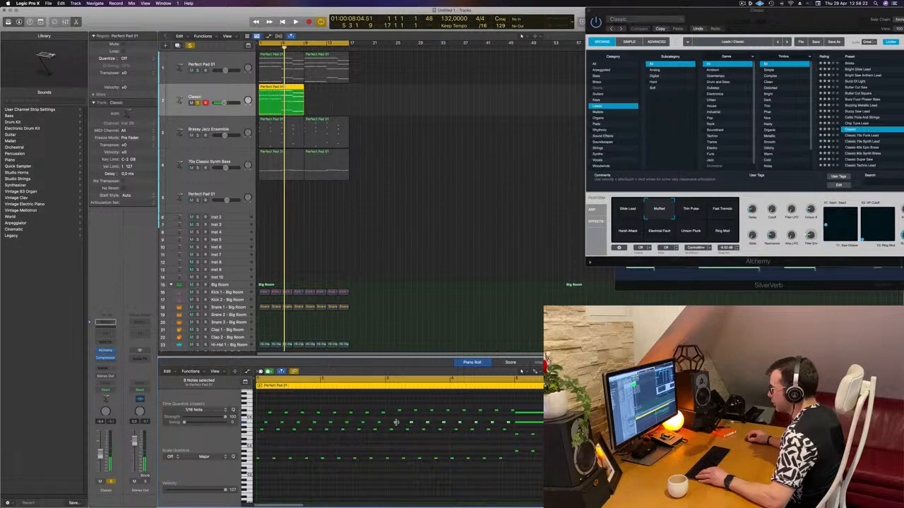
drag(395, 424, 521, 426)
click(540, 423)
key(Delete)
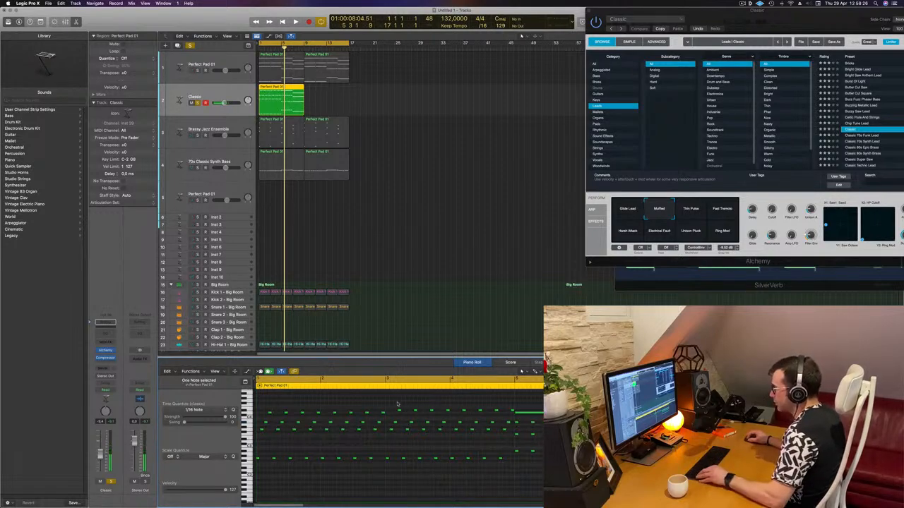
drag(396, 406, 513, 417)
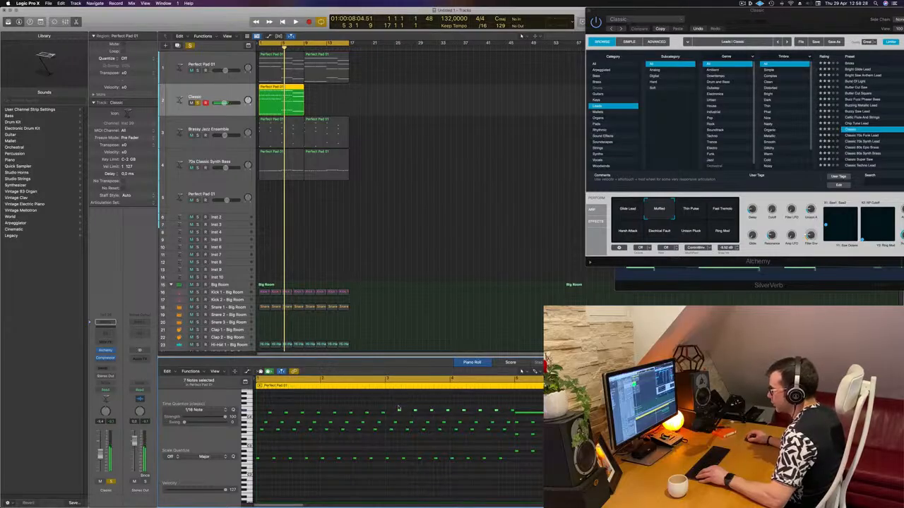
drag(400, 411, 526, 415)
click(525, 415)
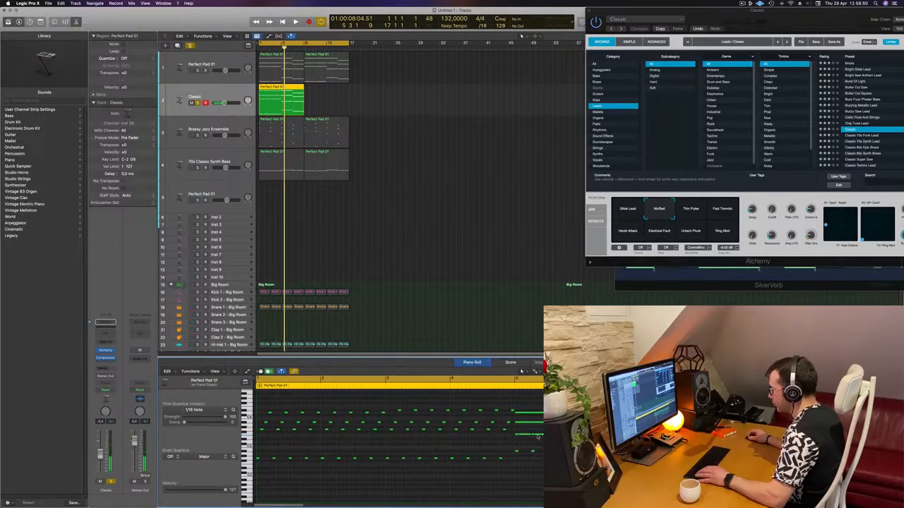
Step: Delete the sustained F3 note at bar 5, then replace the sustained note above it with a copy of the second-highest arpeggio row
click(538, 436)
key(Delete)
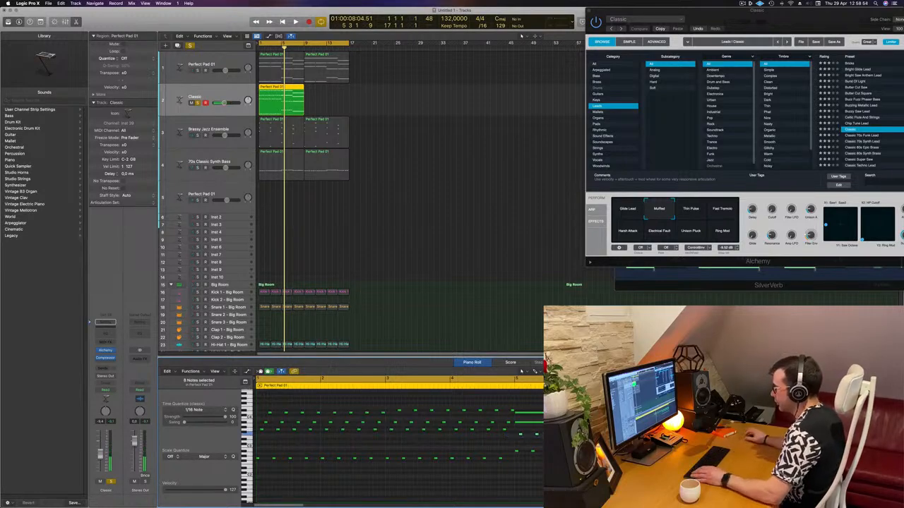
click(528, 422)
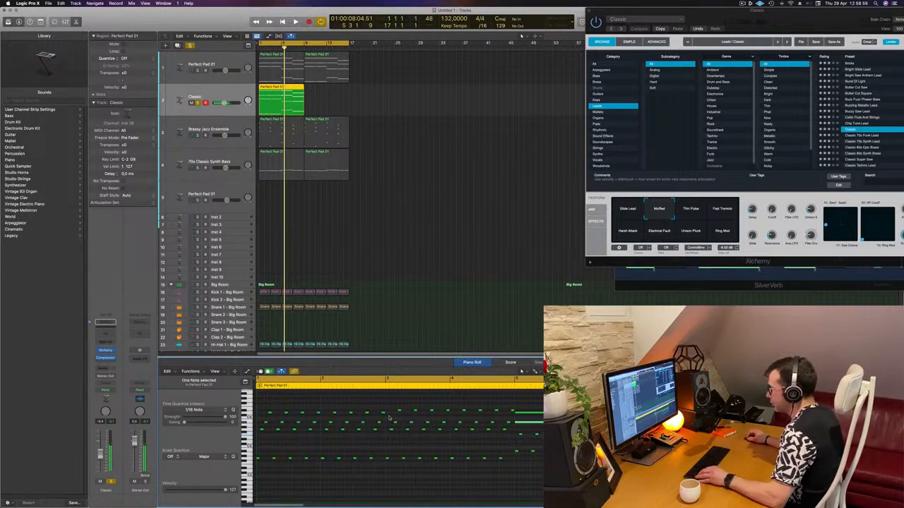
drag(389, 418, 510, 425)
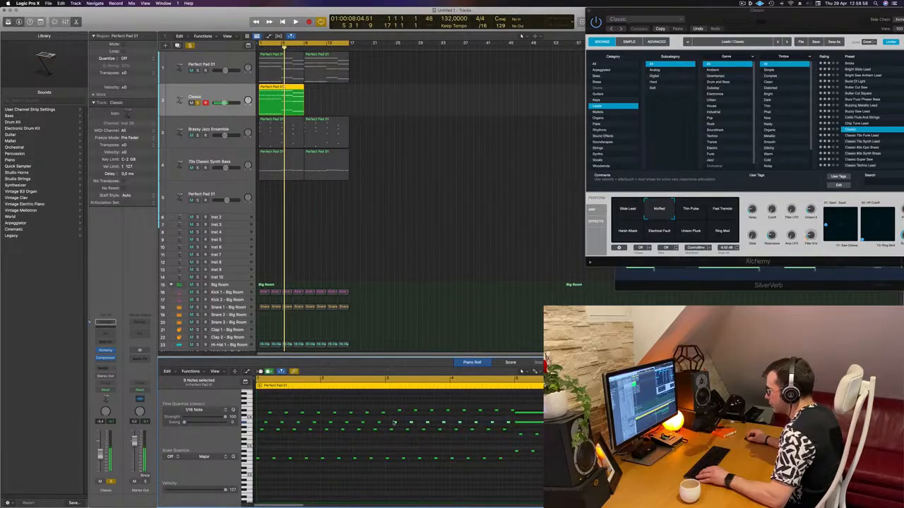
drag(395, 422, 520, 423)
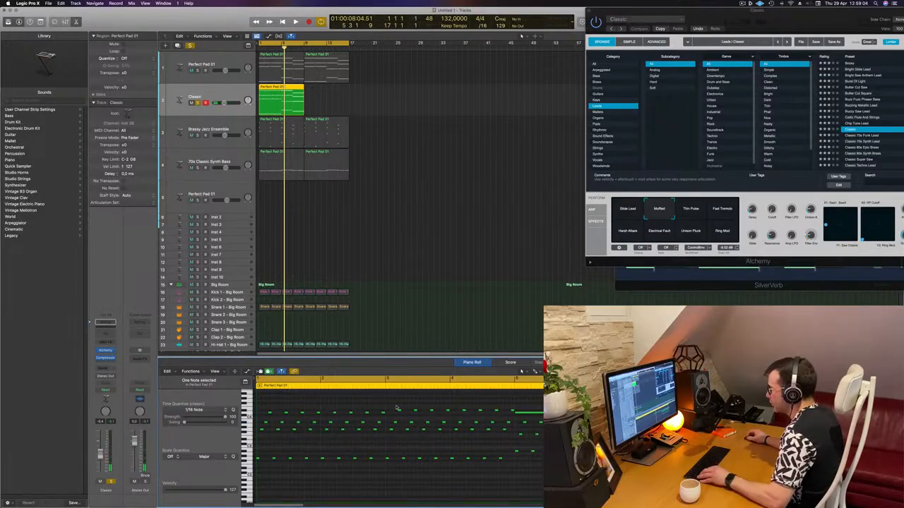
Step: Replace the top sustained note at bar 5 with a copy of the highest arpeggio row and play the passage
drag(397, 410, 521, 415)
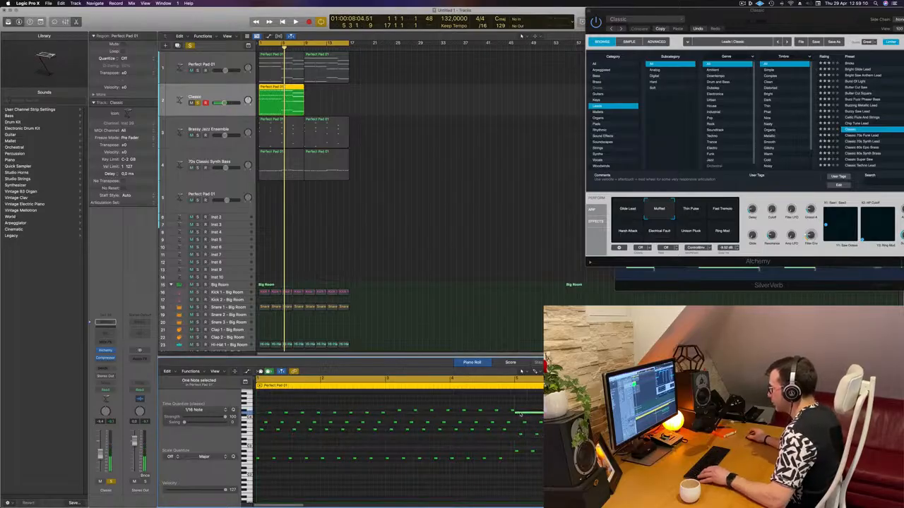
key(space)
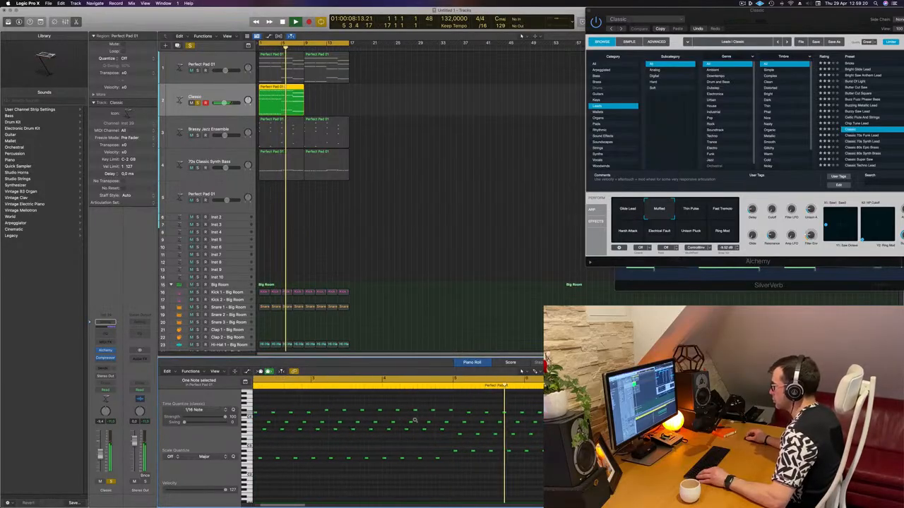
key(space)
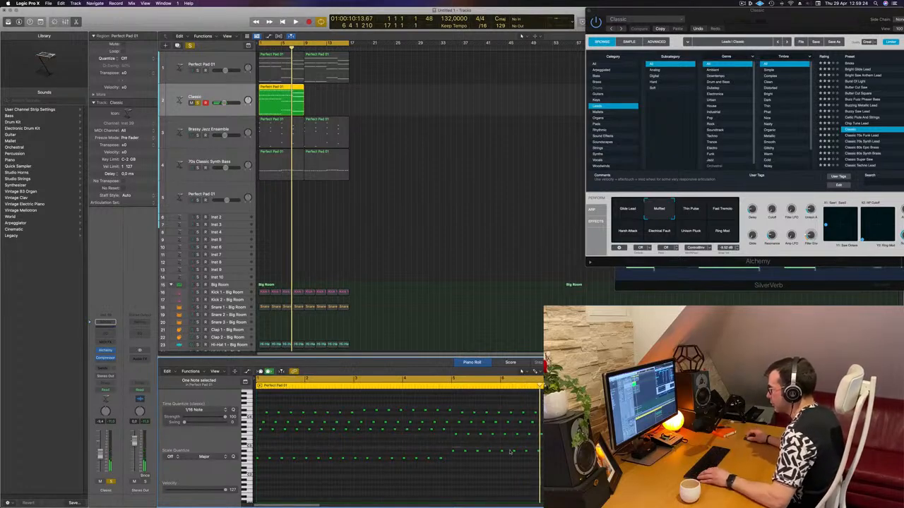
Step: Copy the four arpeggio rows from bars 5–6 onto the chord pitches of bars 7–8 in place of the sustained notes
drag(510, 451, 481, 435)
click(457, 434)
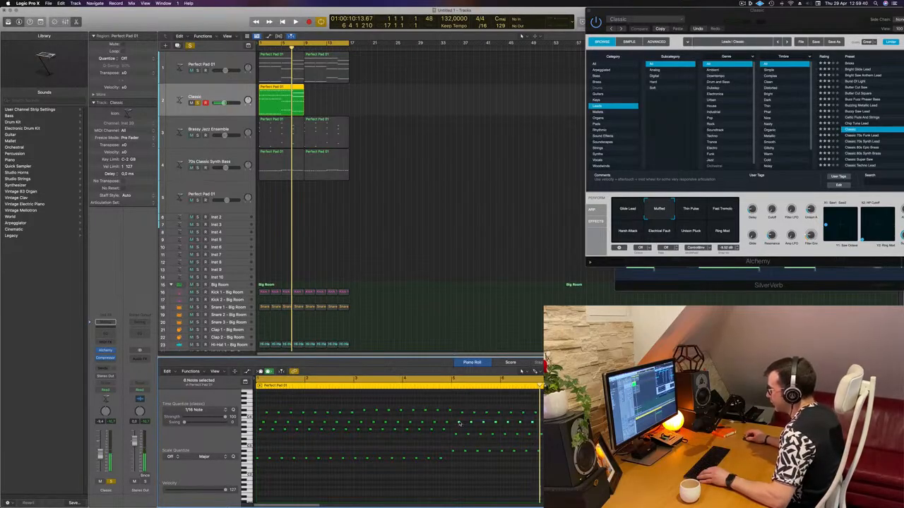
drag(481, 422, 481, 425)
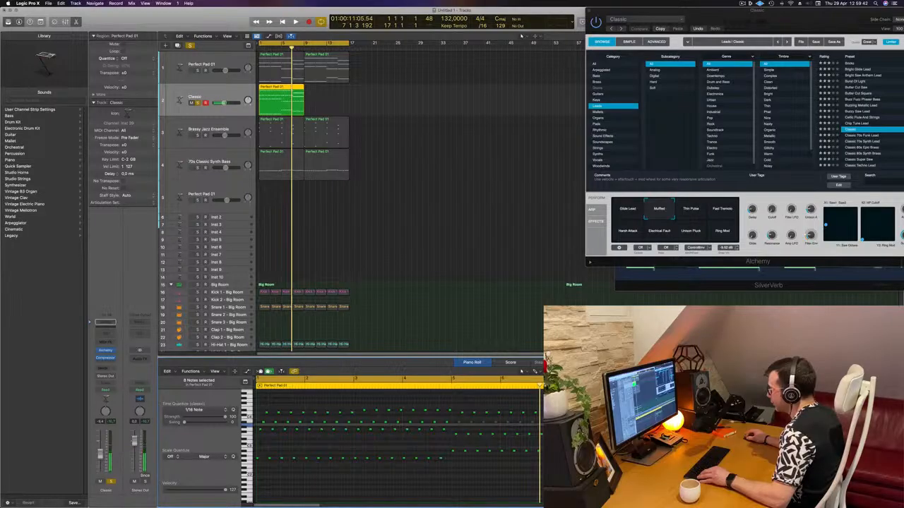
click(557, 423)
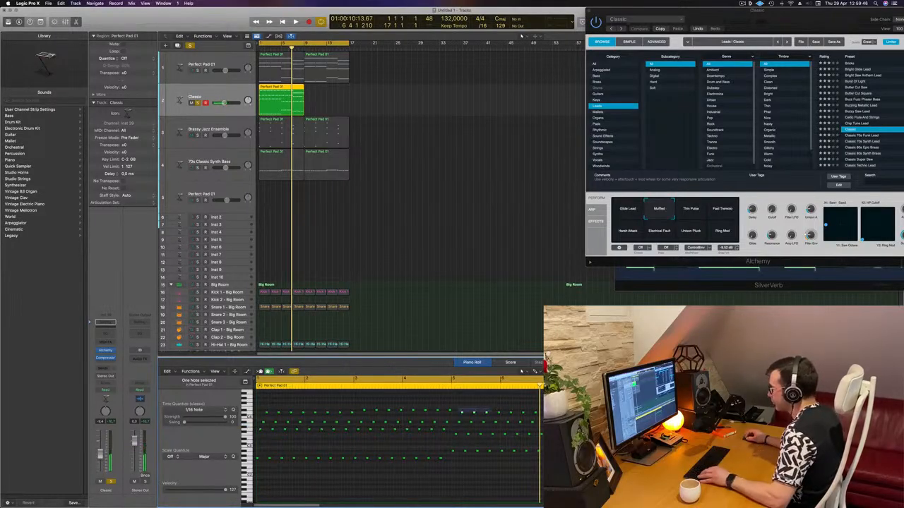
drag(462, 413, 558, 417)
click(533, 414)
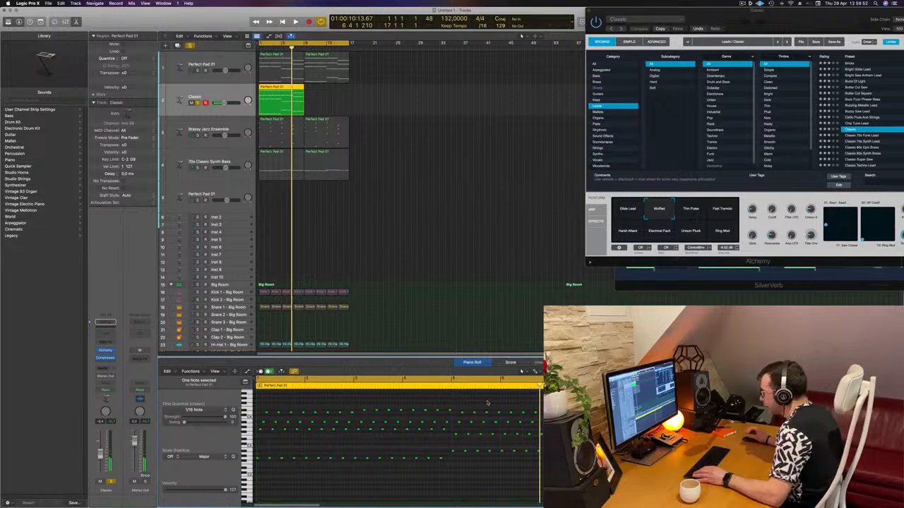
Step: Copy the Classic track's arpeggio region to bar 9 and send the track to the reverb on Bus 5
key(space)
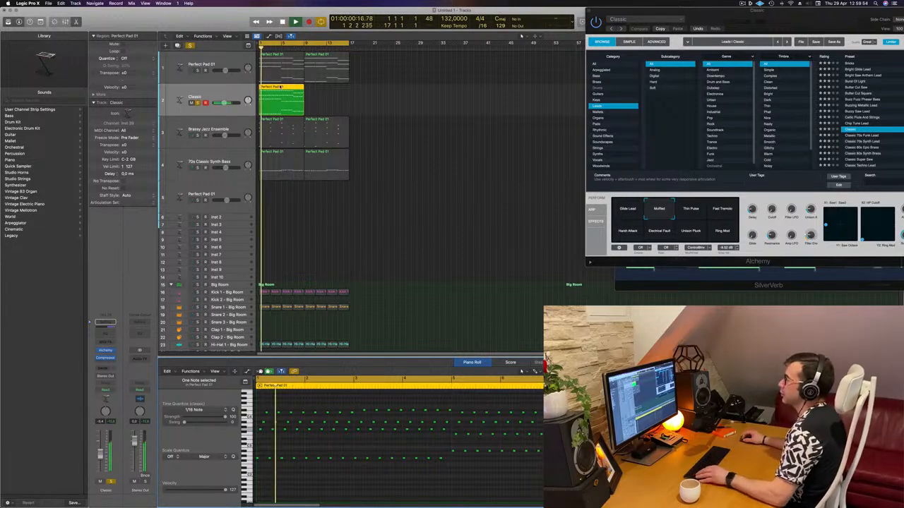
drag(287, 86, 332, 87)
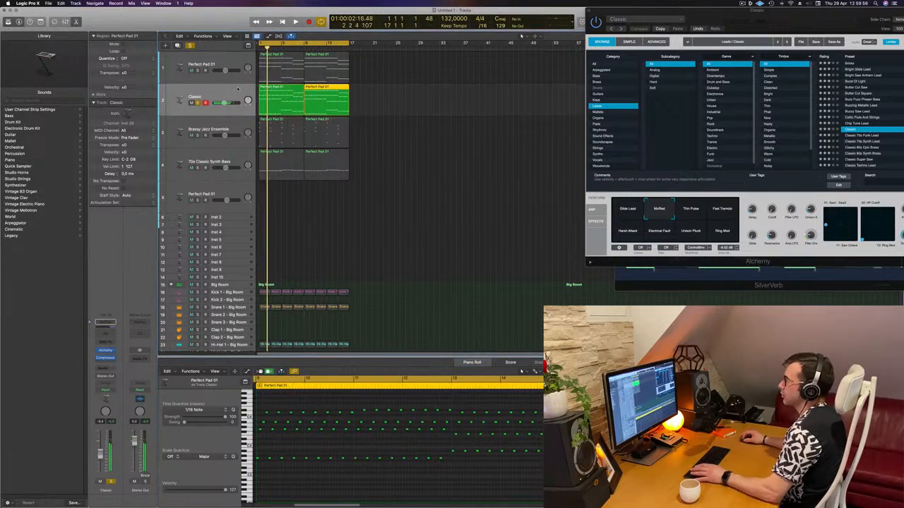
click(105, 367)
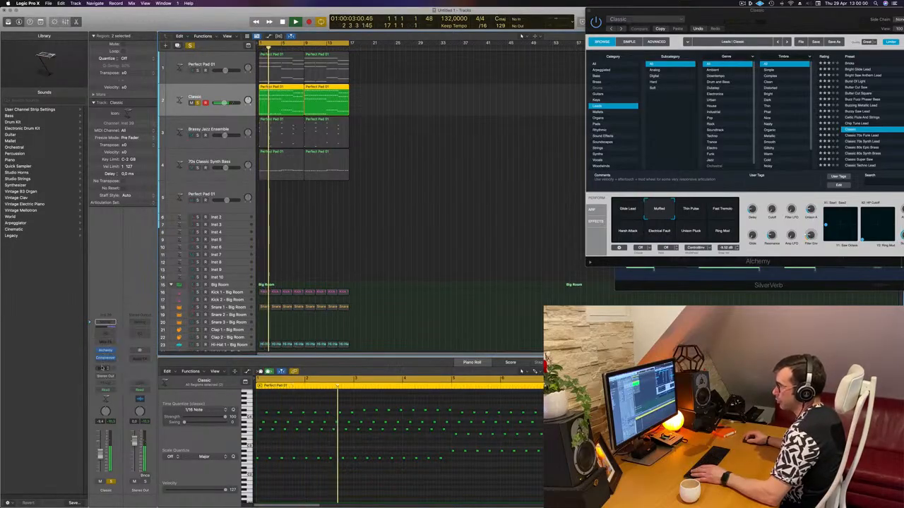
mouse_move(108, 376)
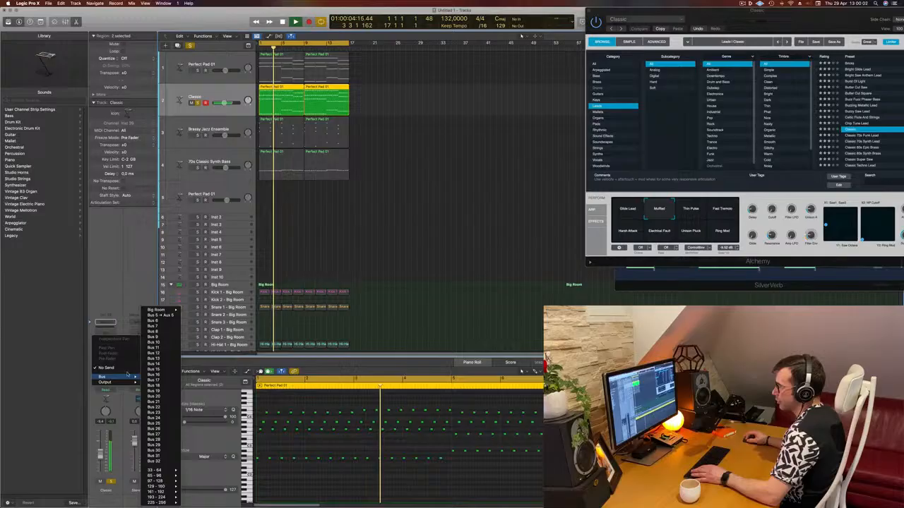
click(156, 315)
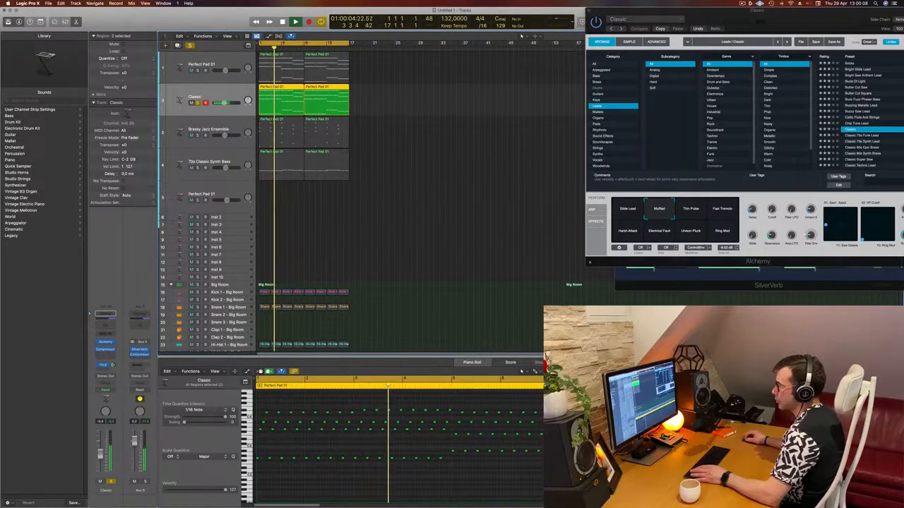
Step: Reopen the Classic track's Alchemy synth and adjust its Cutoff knob while the soloed arpeggio plays from the start
key(Return)
key(super+w)
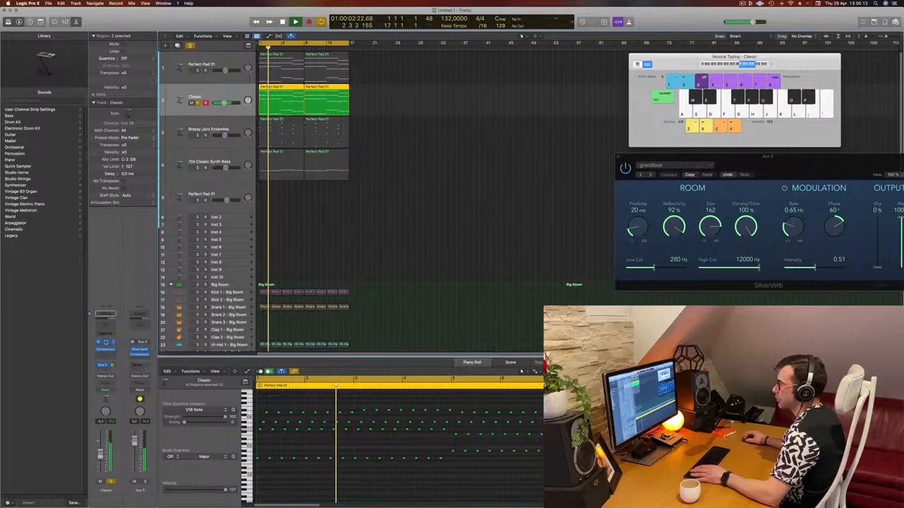
click(104, 342)
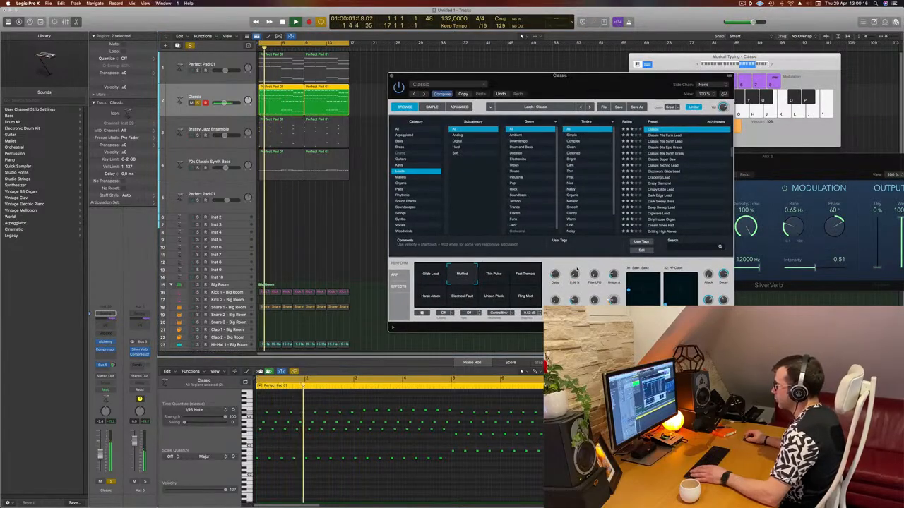
mouse_move(575, 272)
mouse_down()
mouse_move(575, 260)
mouse_move(574, 274)
mouse_up()
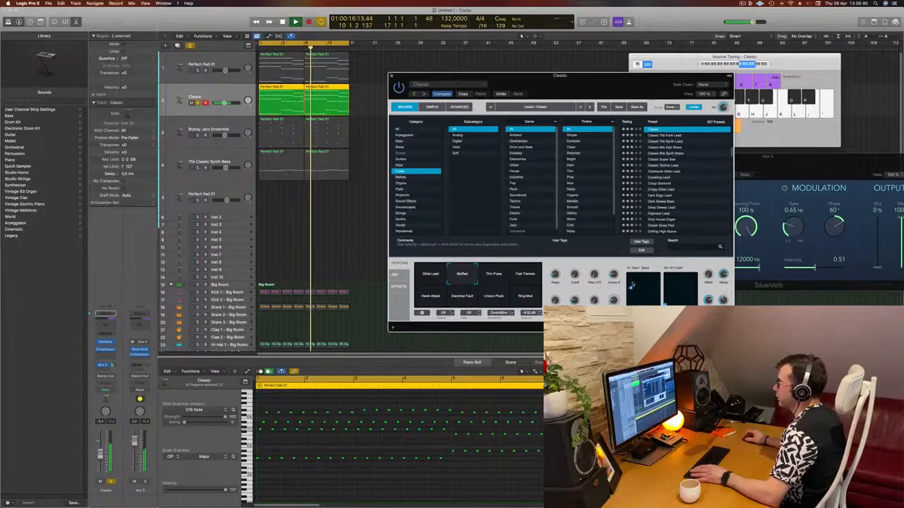
Step: Turn off solo and play the full arrangement from the start while adjusting the Classic track's volume
click(189, 45)
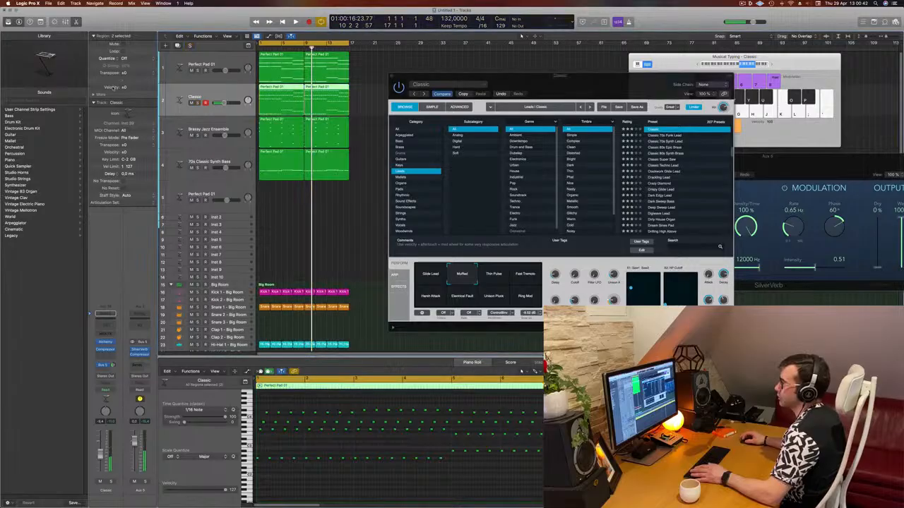
key(Return)
drag(587, 85, 615, 117)
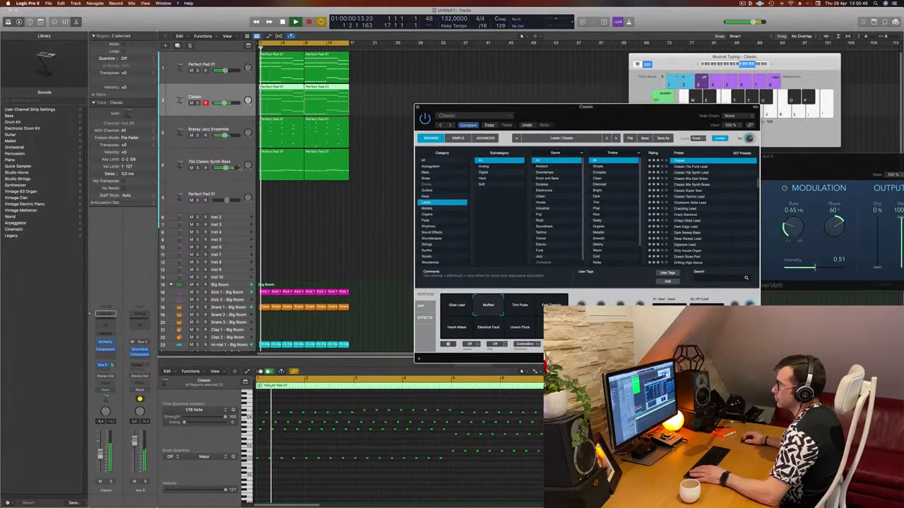
click(102, 452)
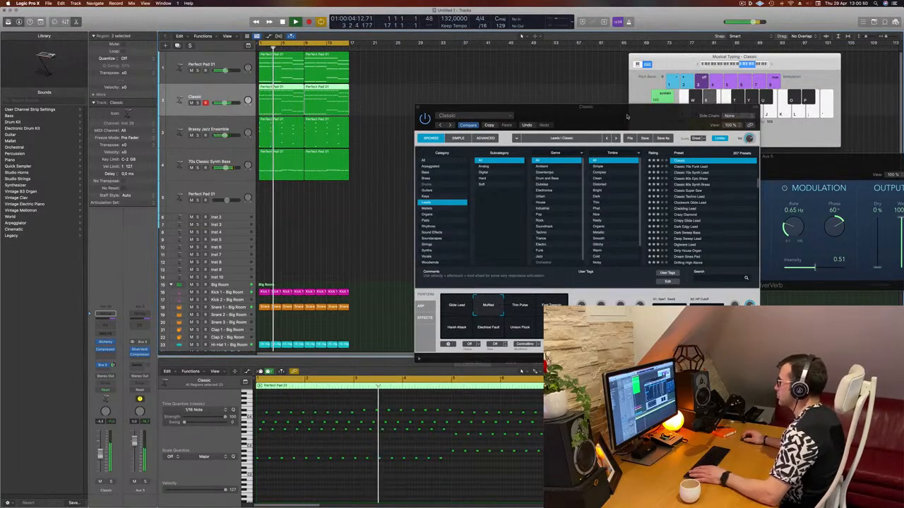
drag(639, 108, 614, 106)
key(Return)
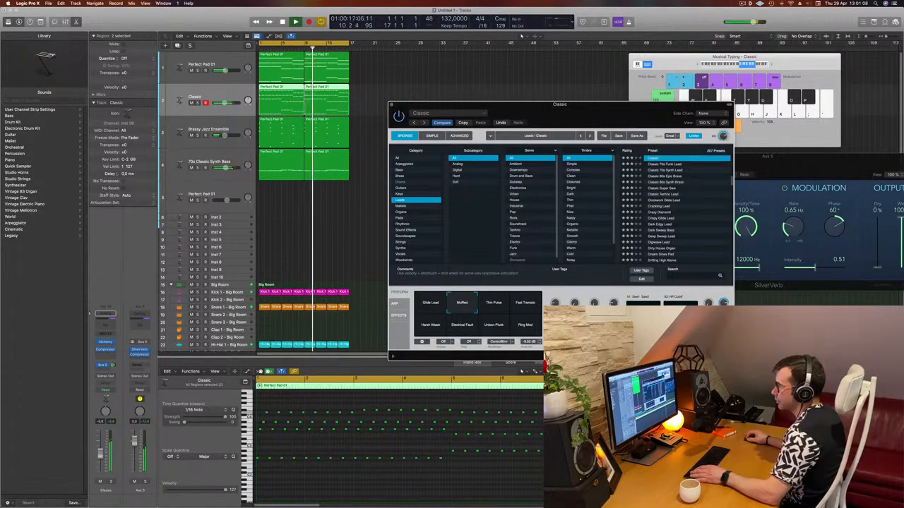
Step: Add a Channel EQ to the Classic track and enable its low cut with the cutoff between 200 and 300 Hz
click(113, 340)
double_click(110, 327)
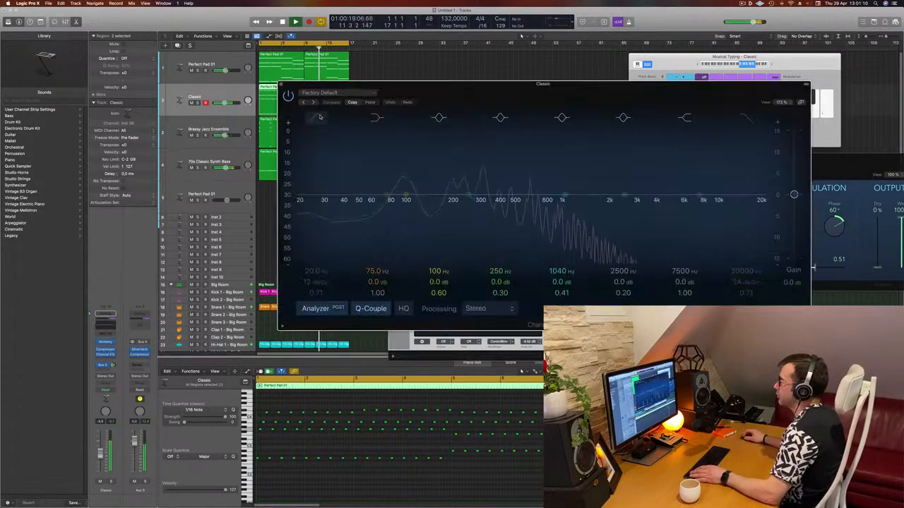
click(316, 118)
drag(308, 182, 477, 169)
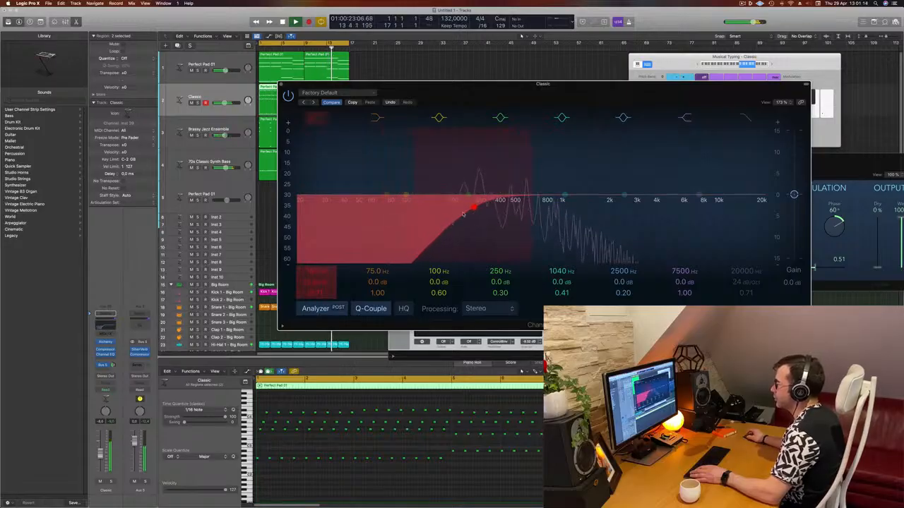
click(281, 84)
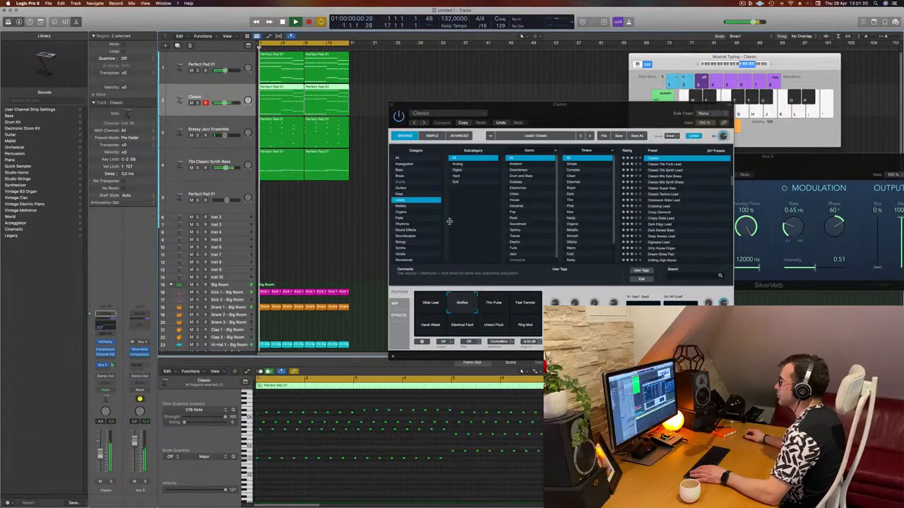
Step: Replay the full arrangement from the start and lower the Classic track's volume slightly
mouse_move(554, 118)
mouse_down()
mouse_move(545, 115)
mouse_move(558, 119)
mouse_up()
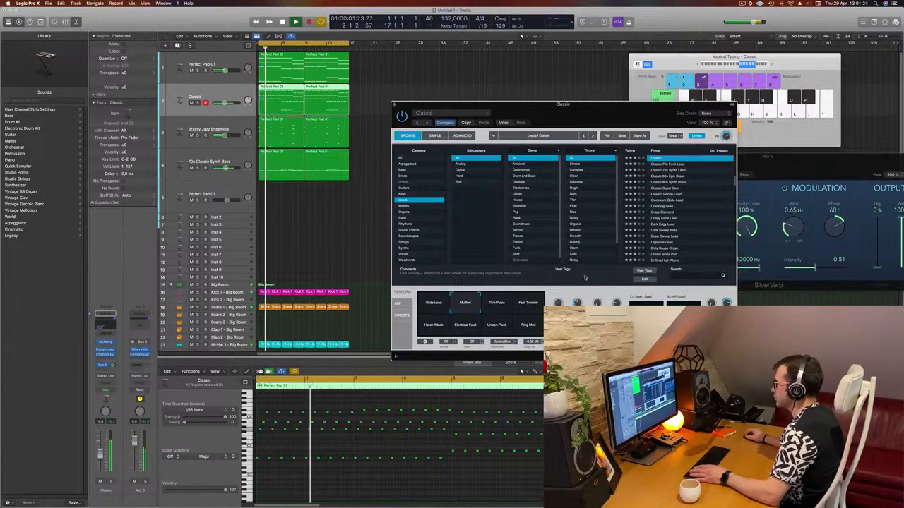
key(Return)
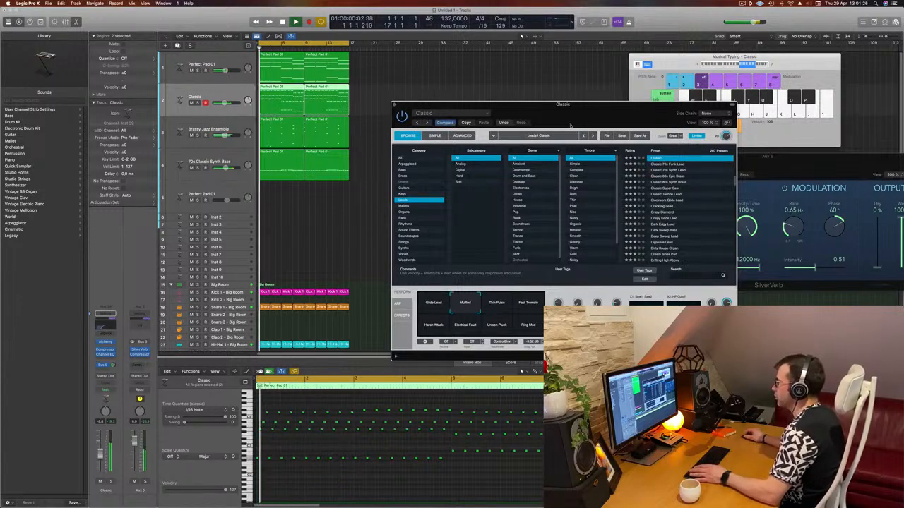
drag(588, 112, 638, 115)
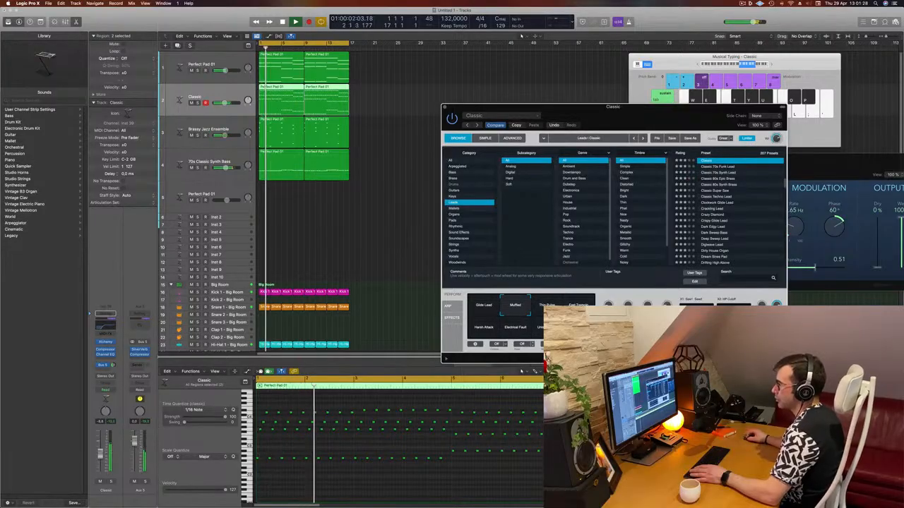
drag(101, 454, 99, 460)
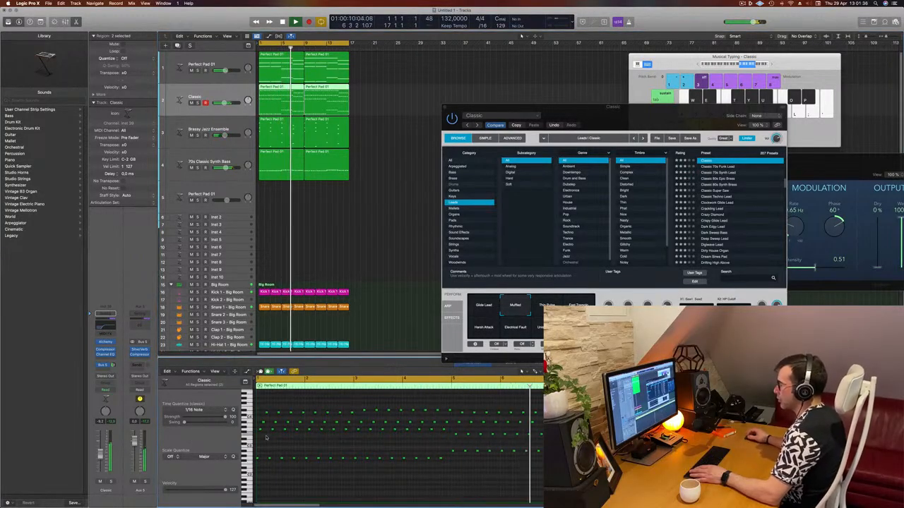
Step: Select the lowest arpeggio row in both Classic regions and try to copy it into the gaps between its notes
key(super+a)
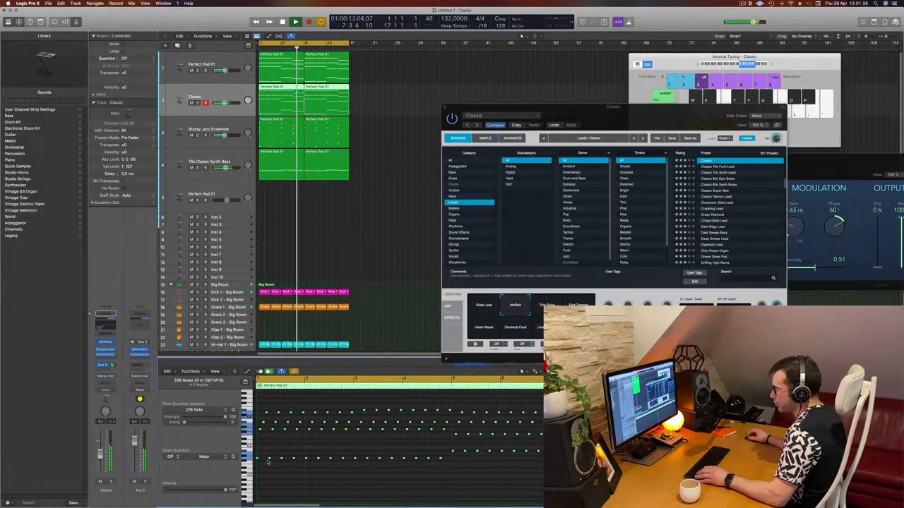
key(super+Right)
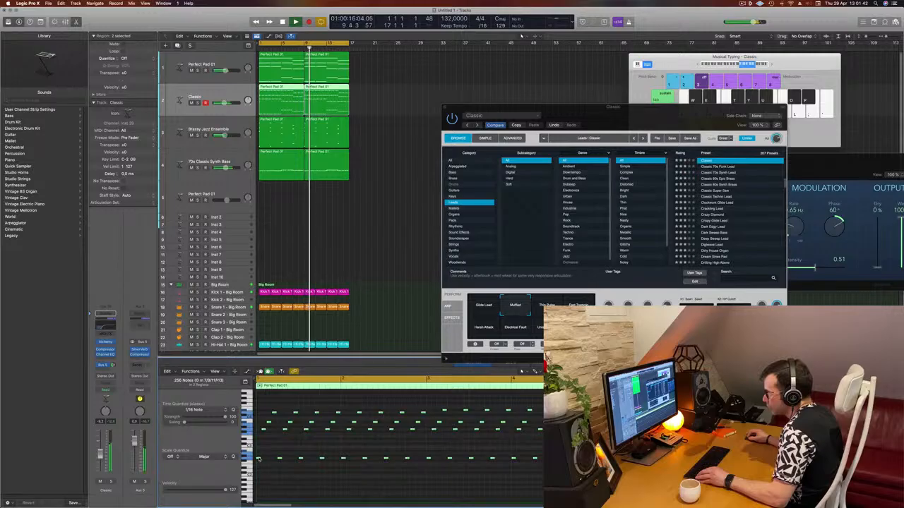
drag(258, 457, 269, 467)
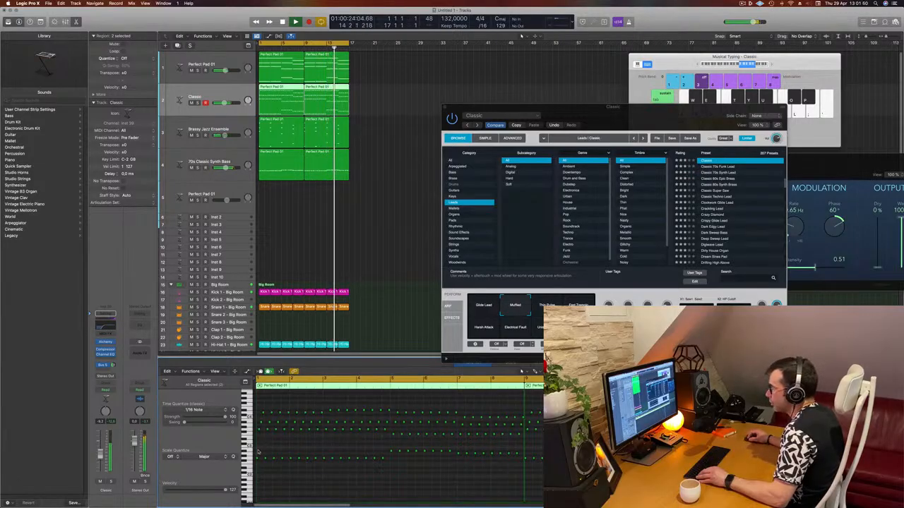
drag(258, 452, 545, 485)
scroll(317, 474, up, 2)
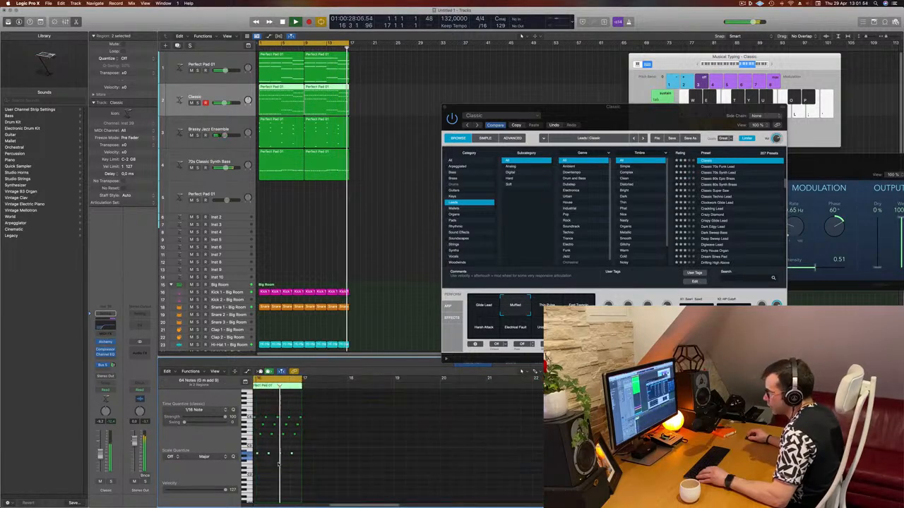
scroll(281, 458, left, 4)
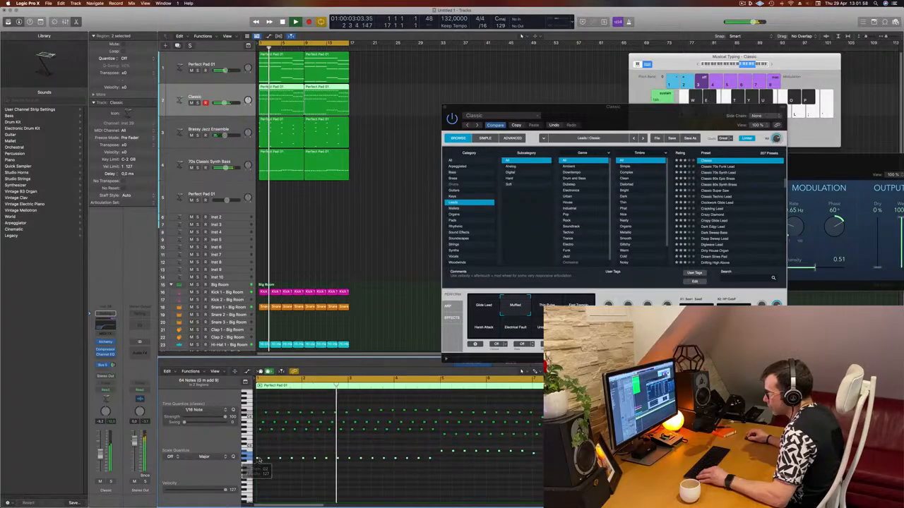
drag(261, 459, 262, 461)
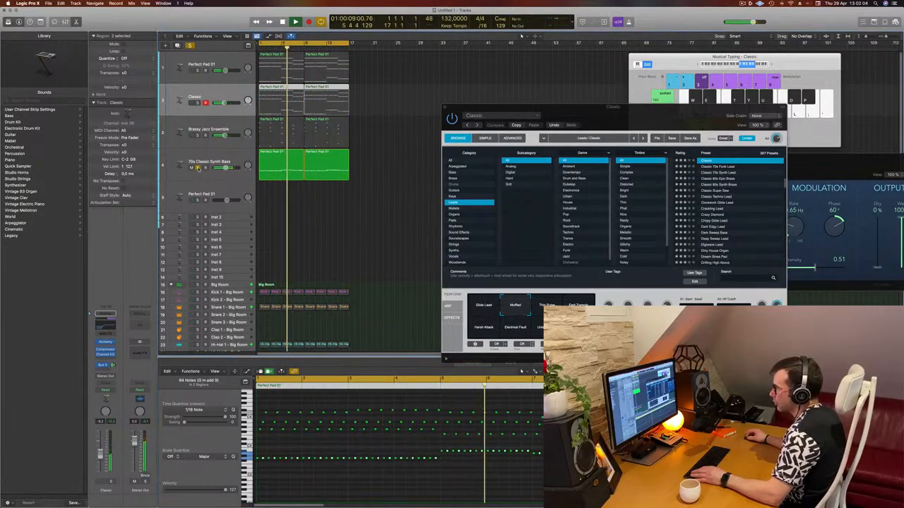
Step: Compare the synth bass and pad parts in the running mix, soloing the bass track briefly
click(384, 168)
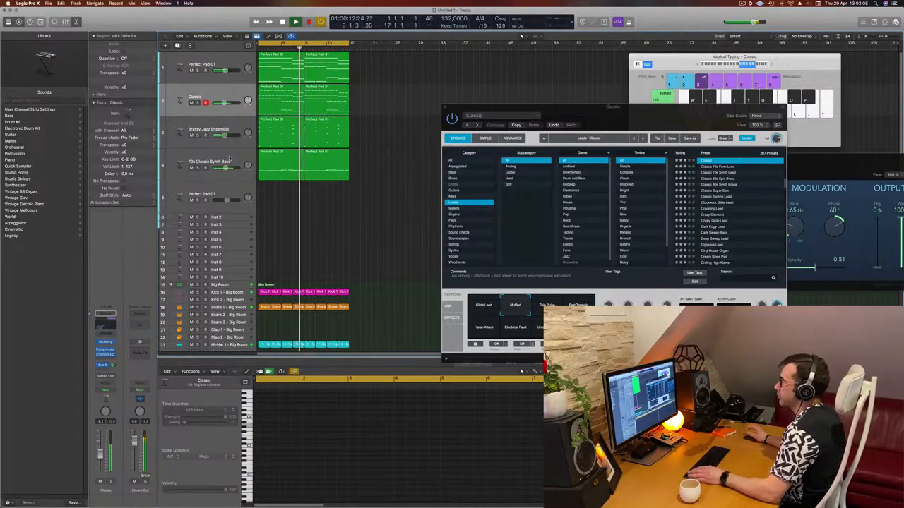
click(230, 159)
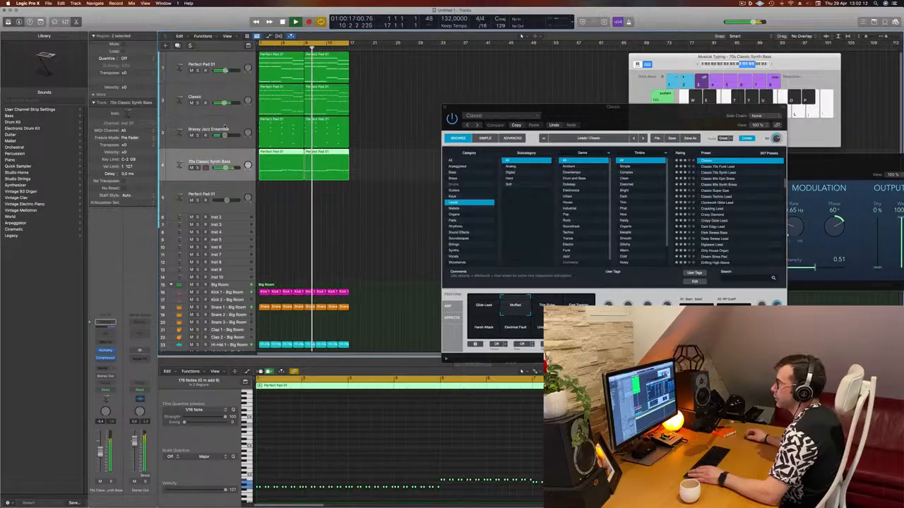
click(196, 78)
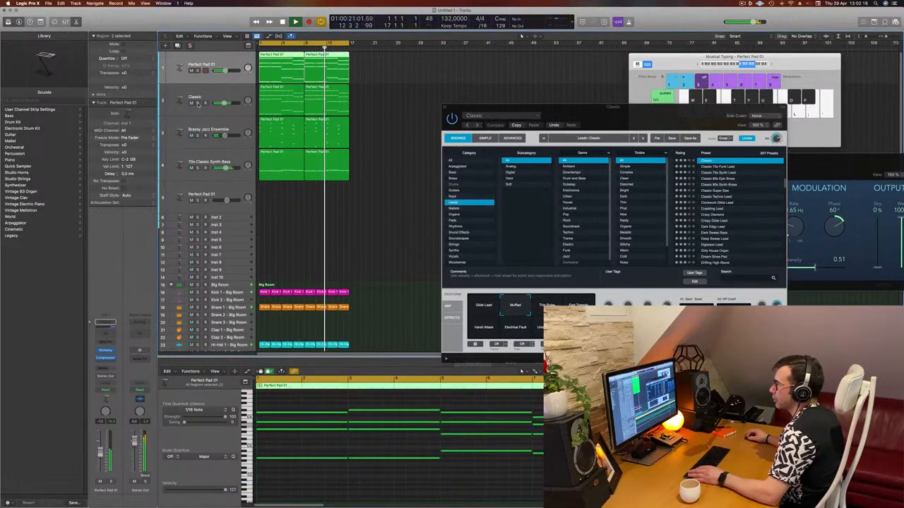
click(198, 168)
click(198, 168)
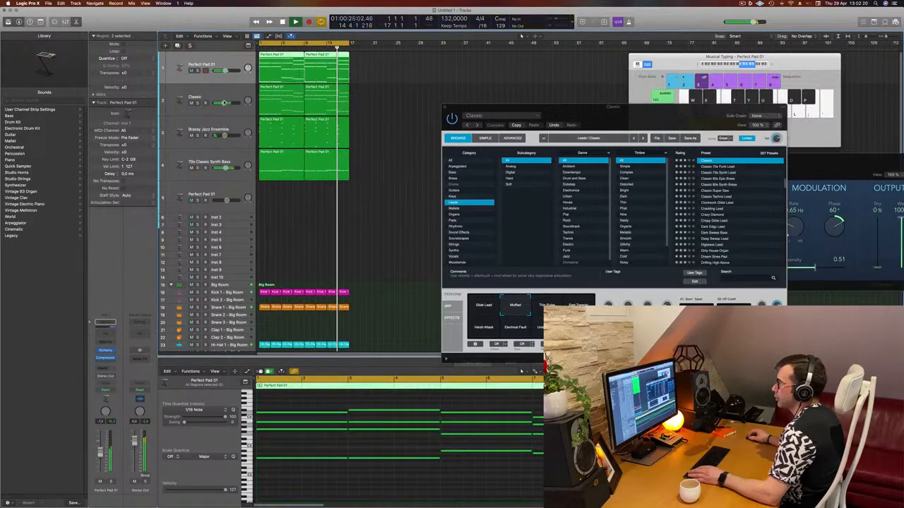
Step: Duplicate the Classic track with its settings and copy the first arpeggio region onto the new track
click(197, 99)
key(Return)
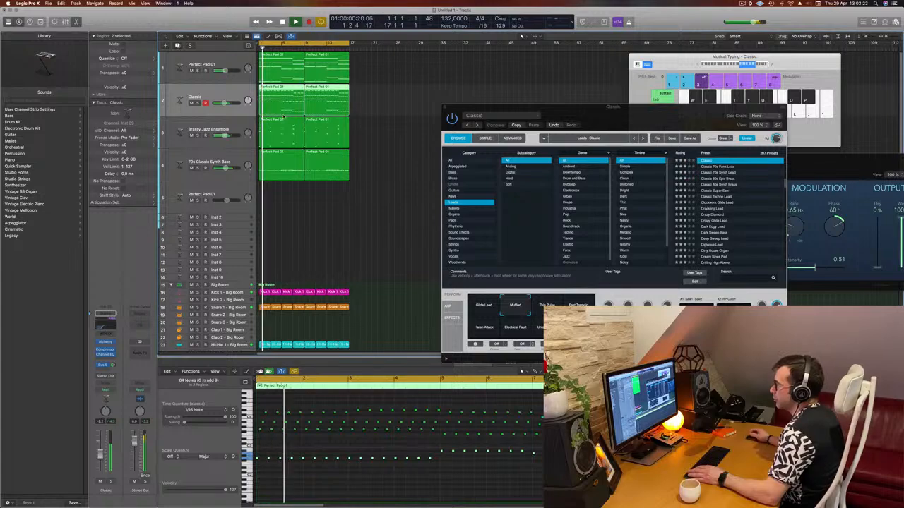
key(super+d)
click(285, 98)
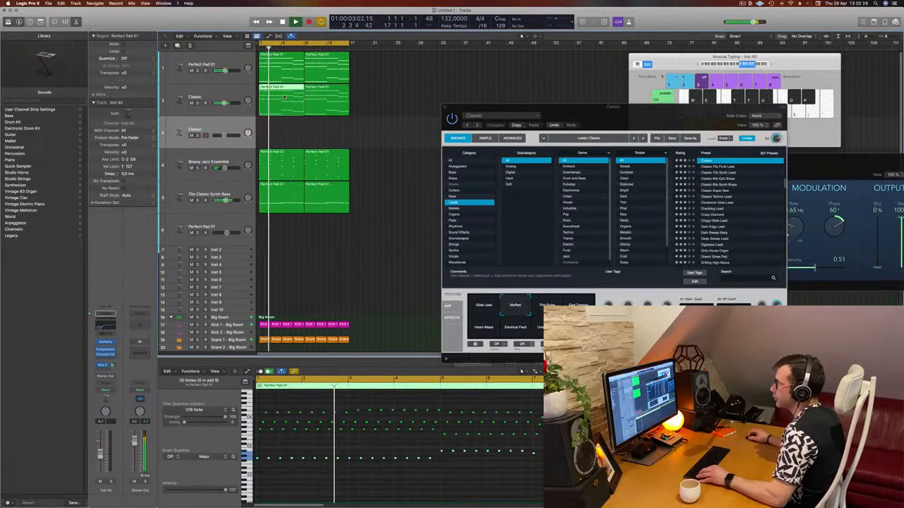
drag(286, 97, 285, 131)
scroll(267, 399, left, 1)
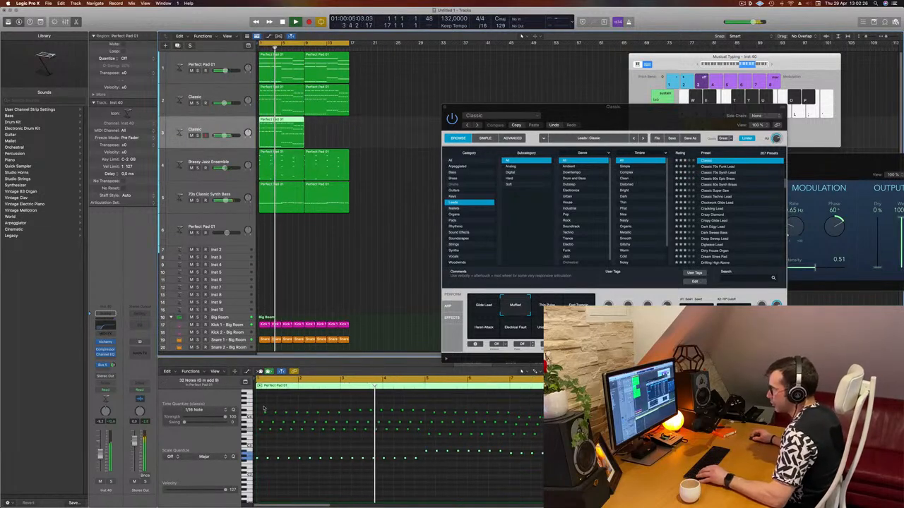
Step: Delete the three upper arpeggio rows from the copied region, keeping only the lowest row
drag(260, 405, 543, 443)
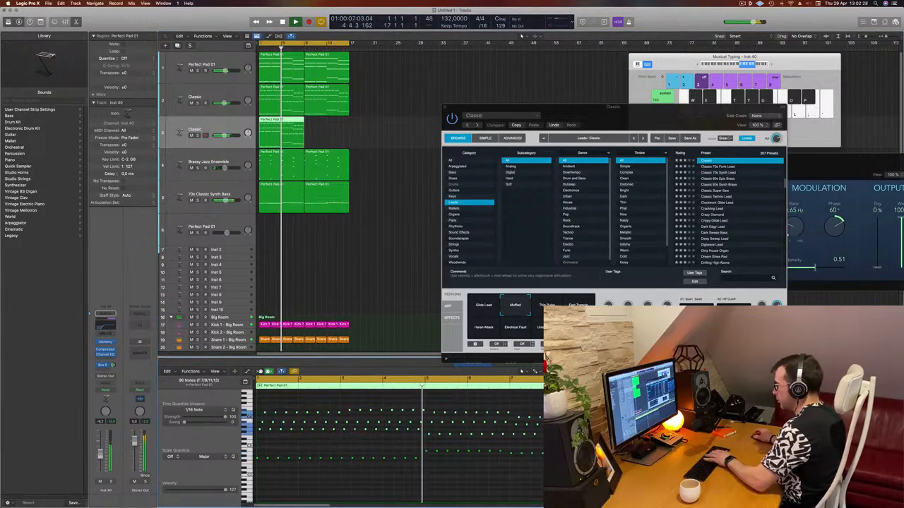
key(BackSpace)
key(Return)
scroll(347, 461, right, 3)
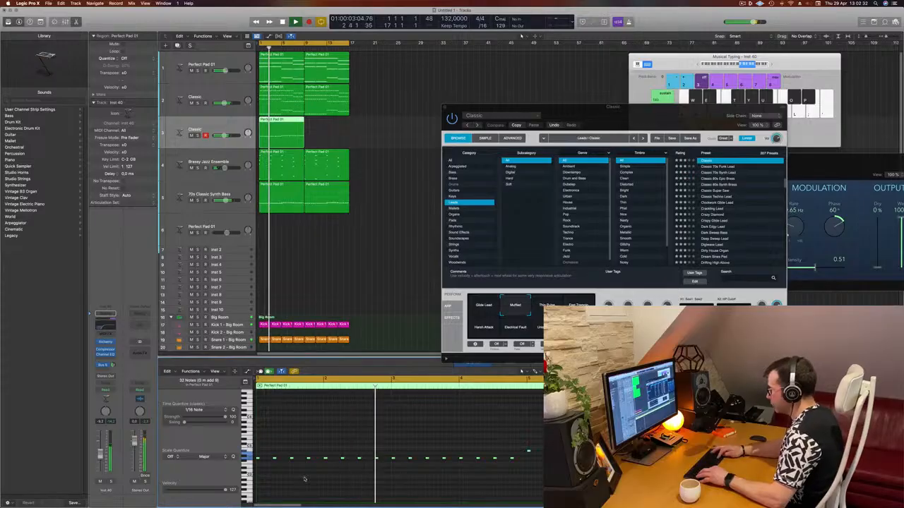
scroll(304, 479, up, 3)
scroll(304, 479, down, 4)
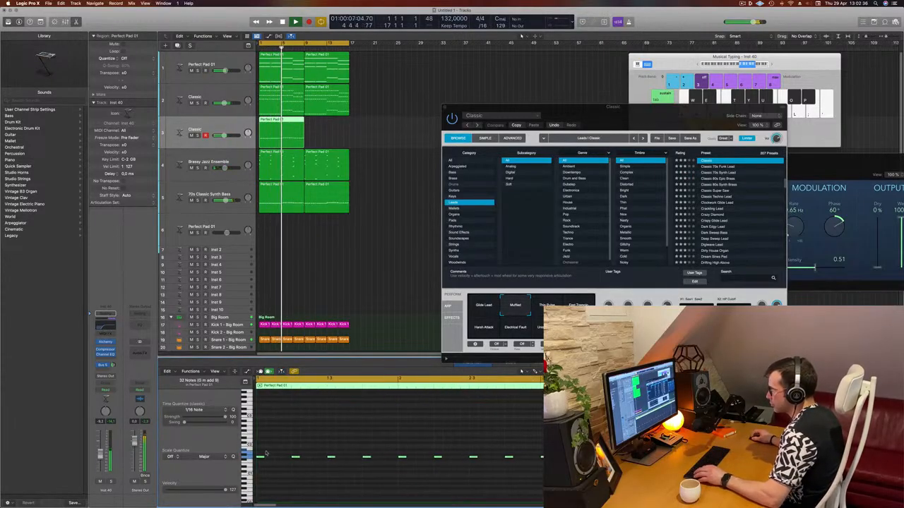
Step: Copy the remaining low note row into the gaps between its notes and play back the doubled pattern
drag(260, 458, 278, 459)
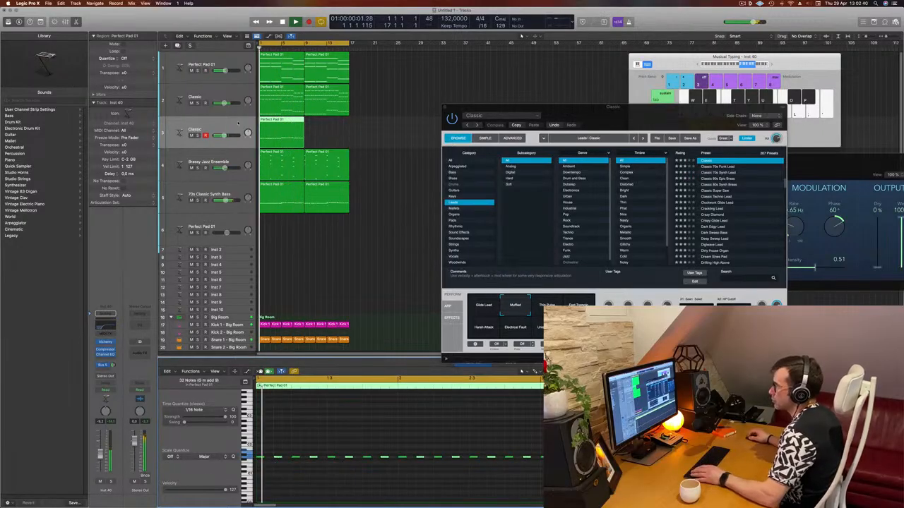
key(space)
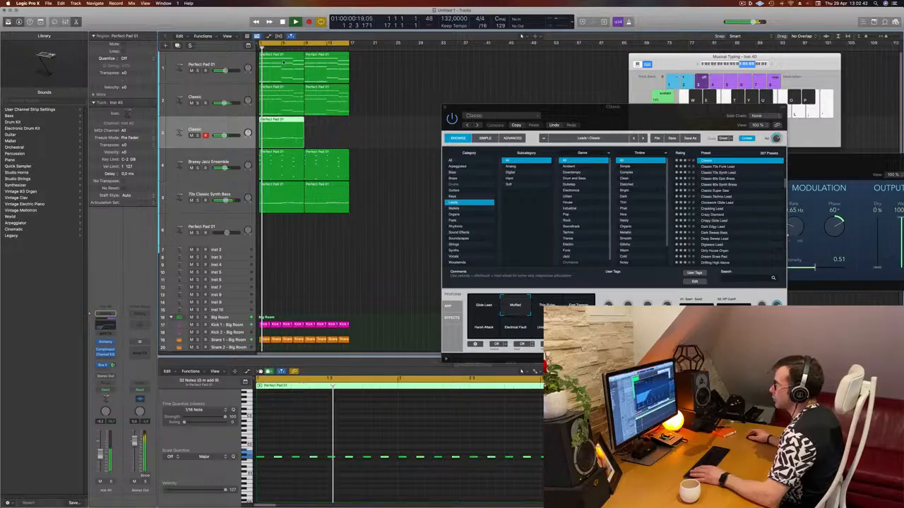
Step: Set the low cut of the duplicated track's Channel EQ to 58 Hz and replay the loop from the start
click(104, 319)
drag(459, 212, 377, 206)
key(Return)
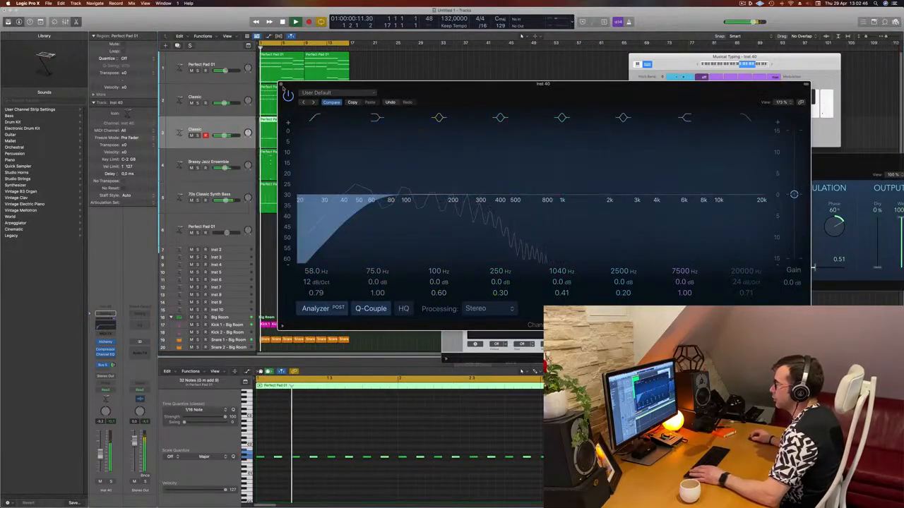
click(281, 84)
key(Return)
Step: Open Alchemy on the briefly soloed duplicate track, load the Classic 70s Funk Lead preset, and hear it in the full mix
click(111, 481)
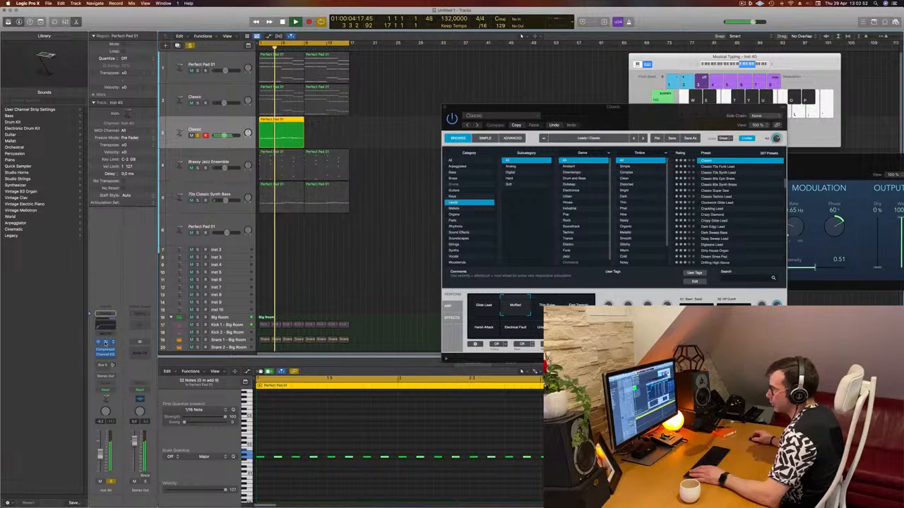
click(105, 344)
drag(522, 99, 570, 92)
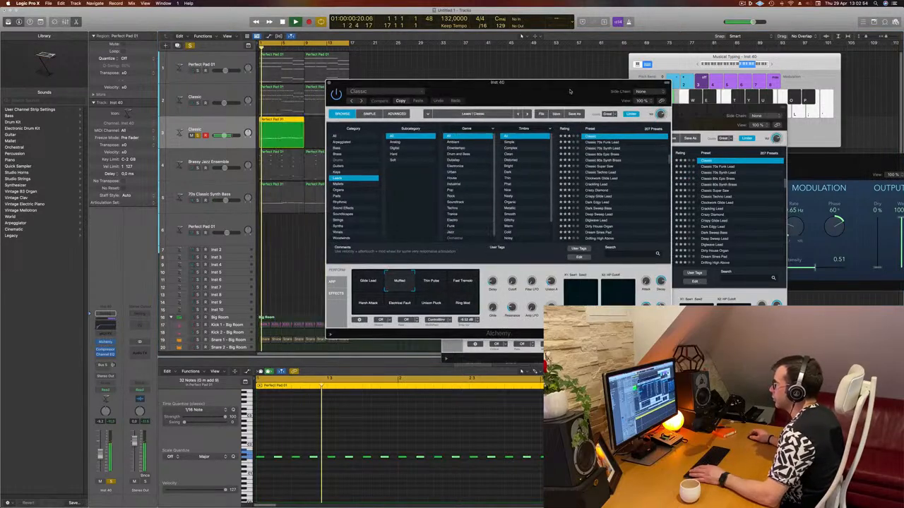
key(Down)
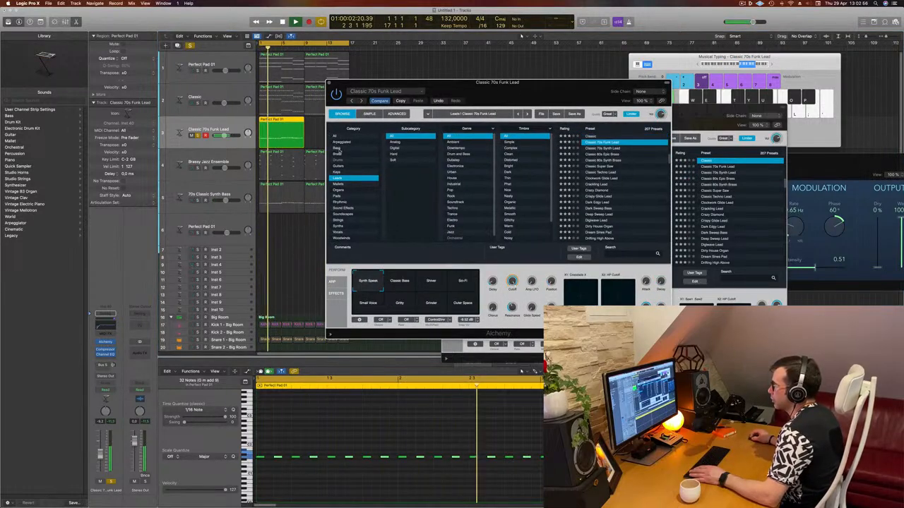
drag(488, 87, 530, 83)
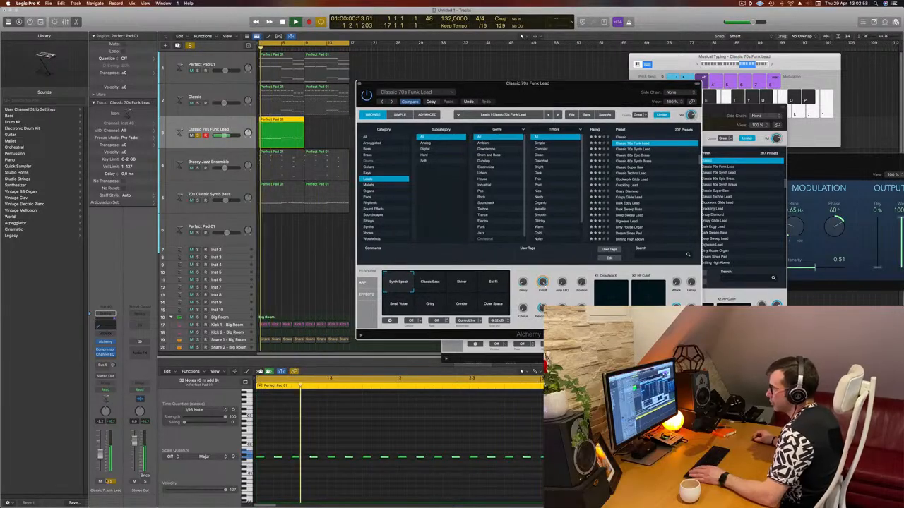
key(s)
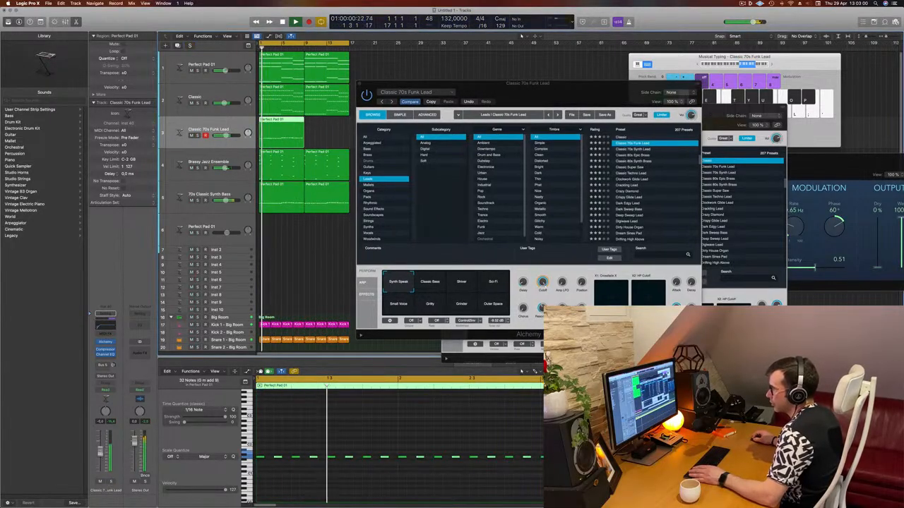
Step: Audition Classic 70s Funk Lead's performance variations, including Classic Bass, Sci-Fi and Small Voice
click(433, 283)
click(463, 285)
click(488, 287)
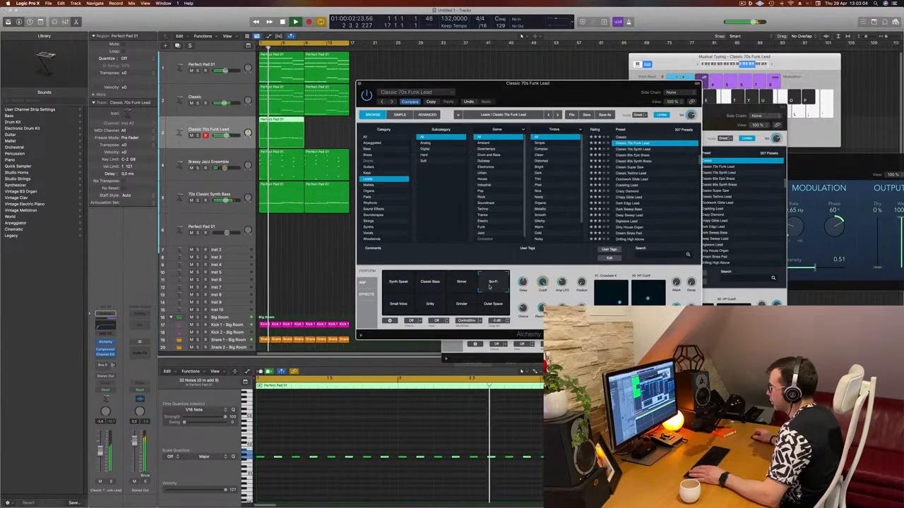
click(487, 311)
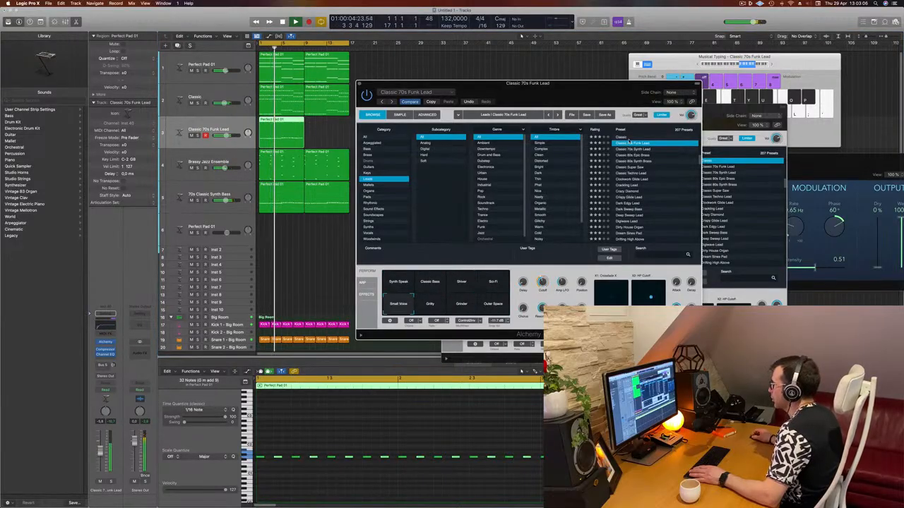
Step: Search the lead presets for "acid", load Titanic Elevations, and audition its Distorted, Funky and Ambience variations
text(acid)
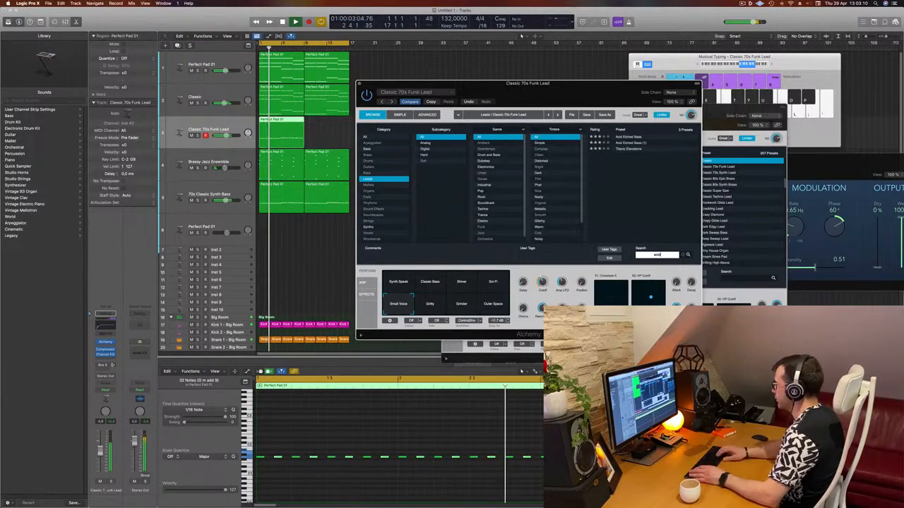
click(626, 137)
click(624, 150)
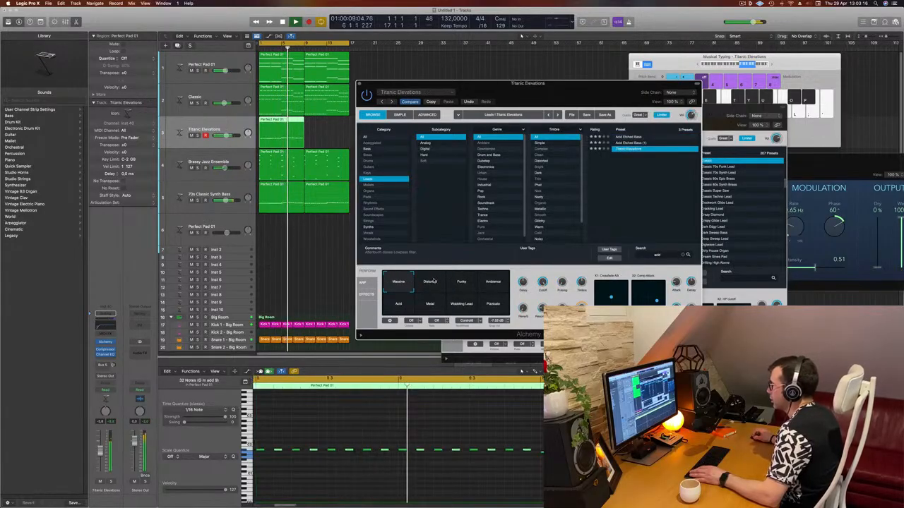
click(435, 284)
click(468, 285)
click(486, 284)
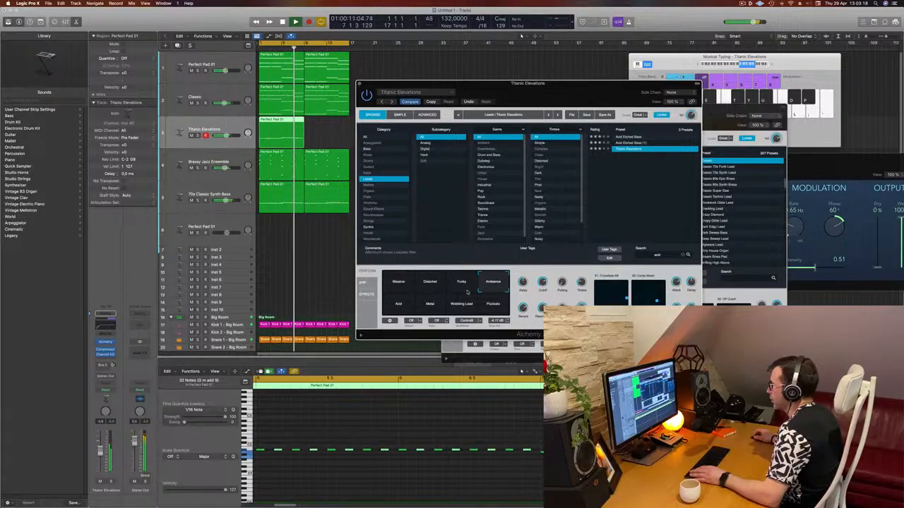
Step: Load the Acid Etched Bass preset and try its Clean & Phat and Arp Acid variations
click(632, 137)
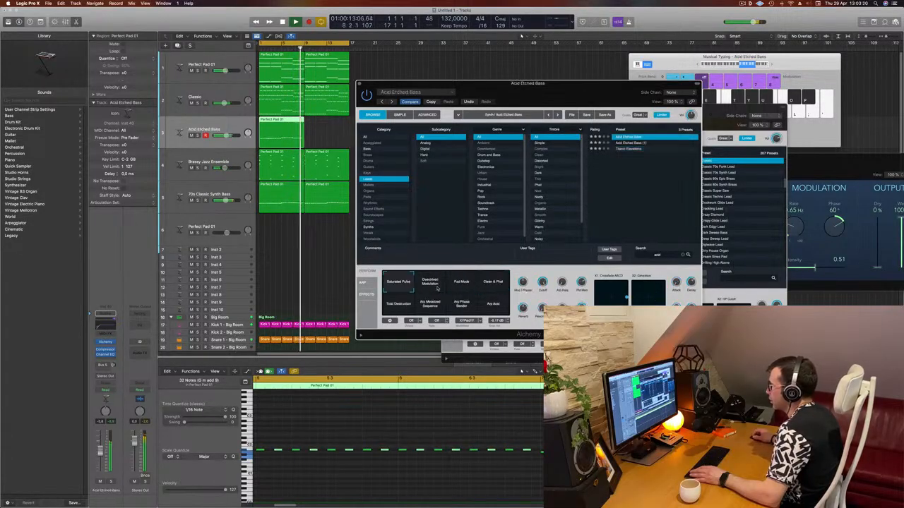
click(484, 288)
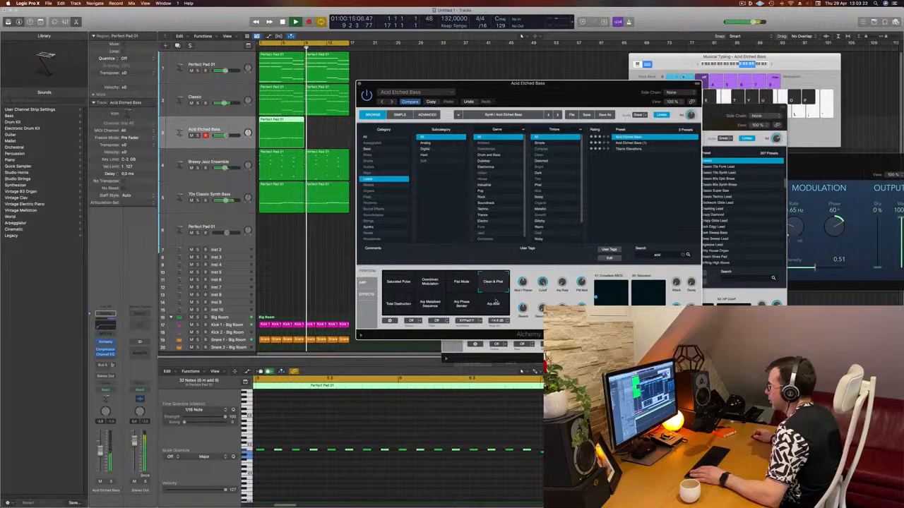
click(496, 315)
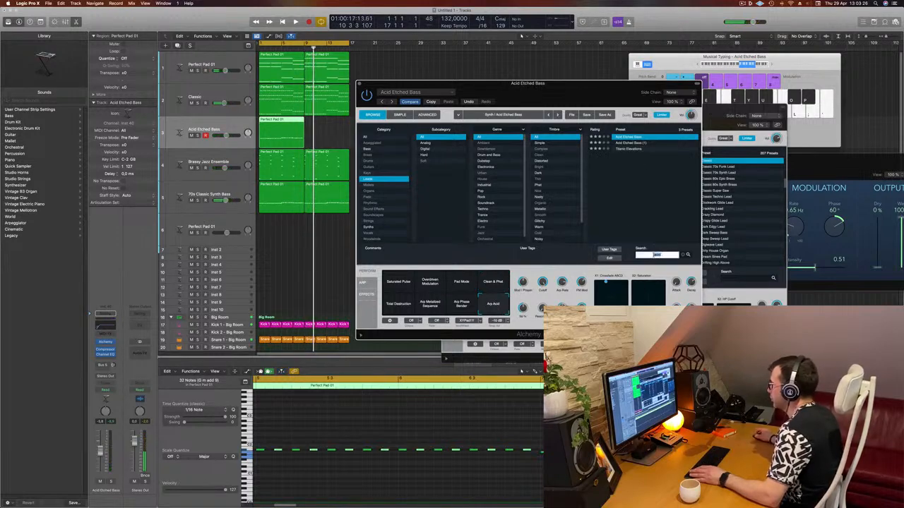
Step: Search the lead presets for "classic", load 80s Synth Pop Lead, and play it in the mix
text(classi)
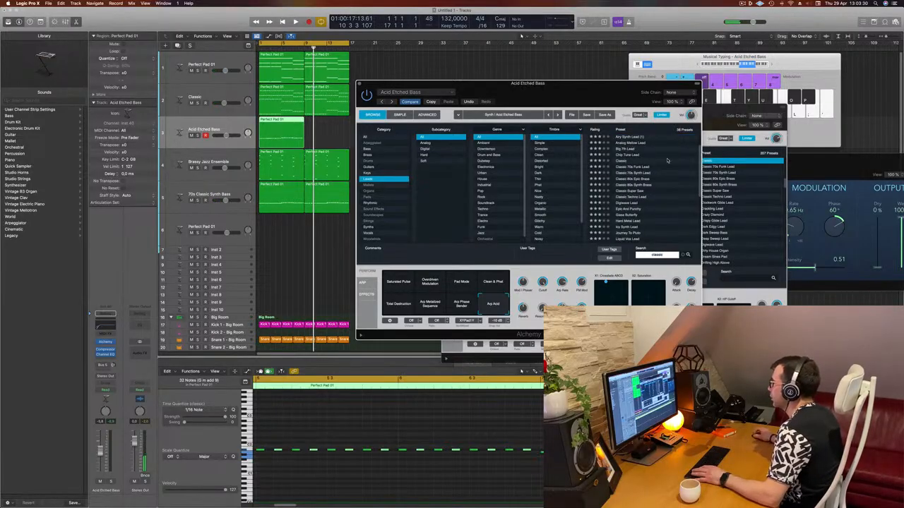
scroll(668, 161, down, 2)
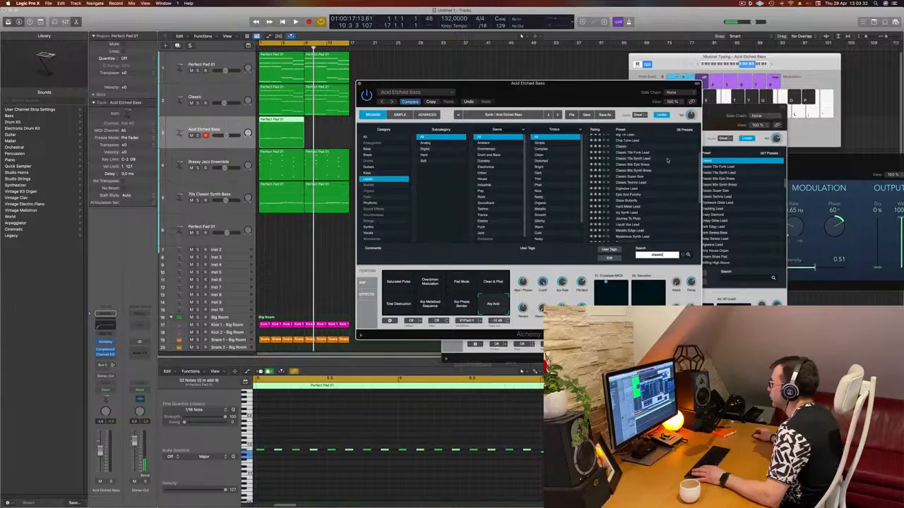
scroll(667, 161, down, 10)
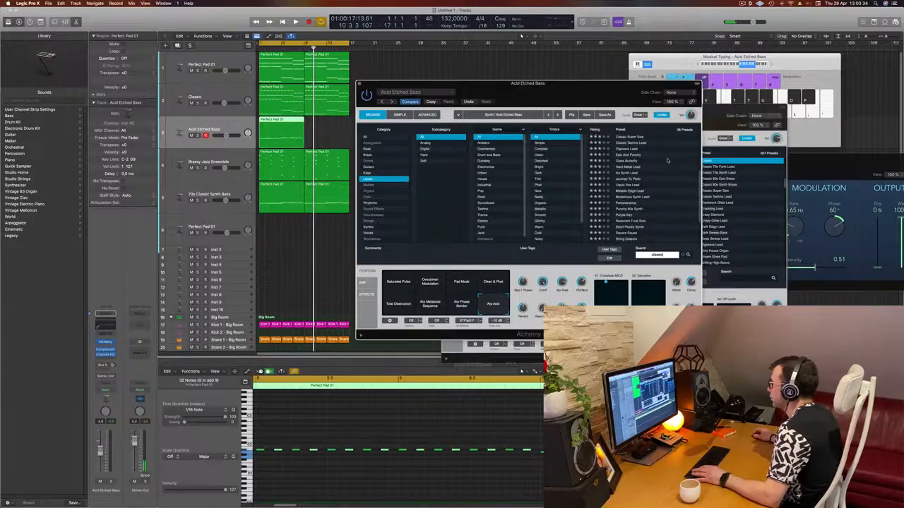
text(classic)
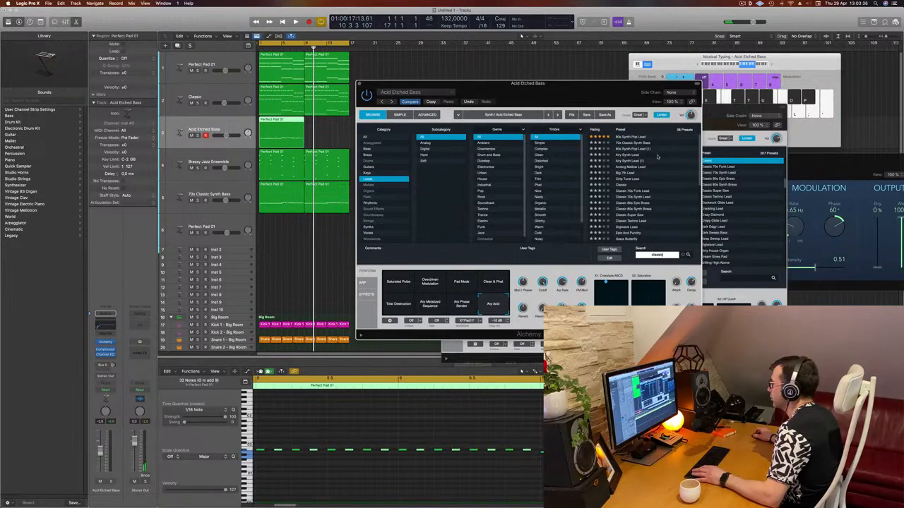
click(634, 148)
key(space)
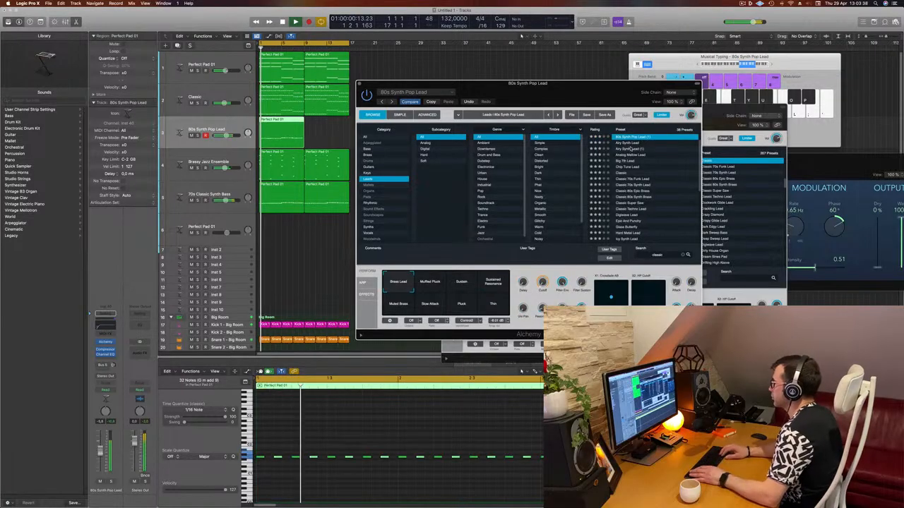
Step: Audition the filtered lead presets one after another during playback, from Airy Synth Lead to Classic Super Saw
click(630, 149)
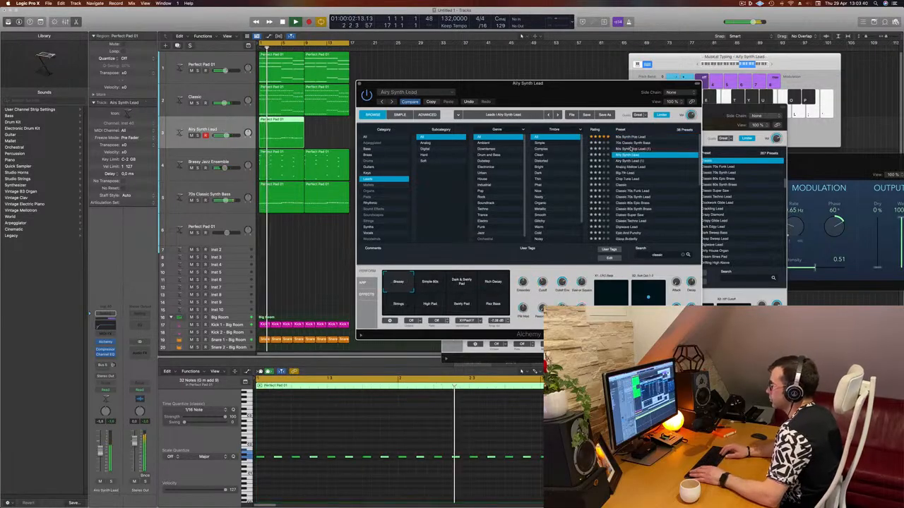
key(Down)
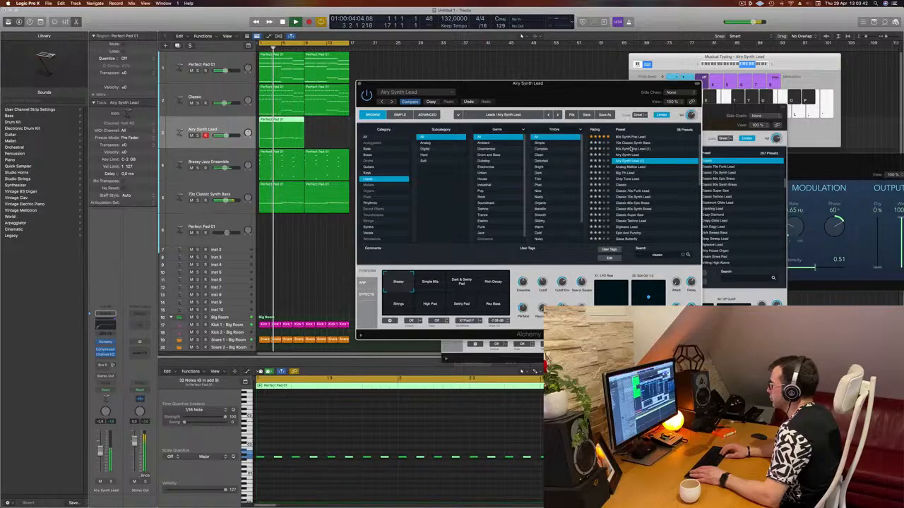
key(Down)
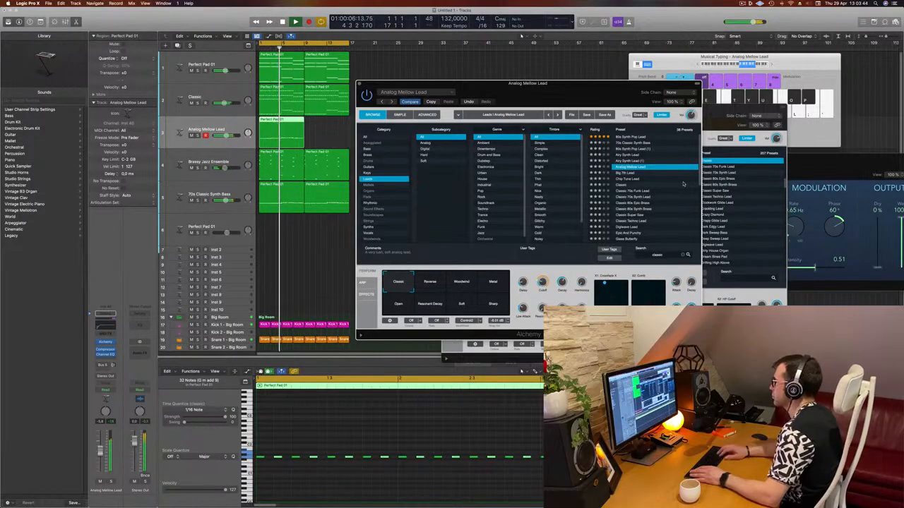
key(Down)
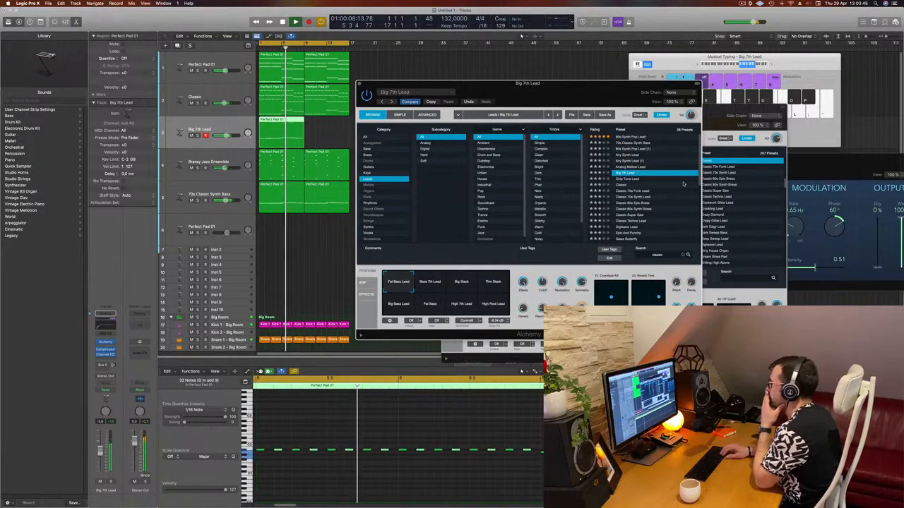
key(Down)
key(Down)
key(Down)
key(Down)
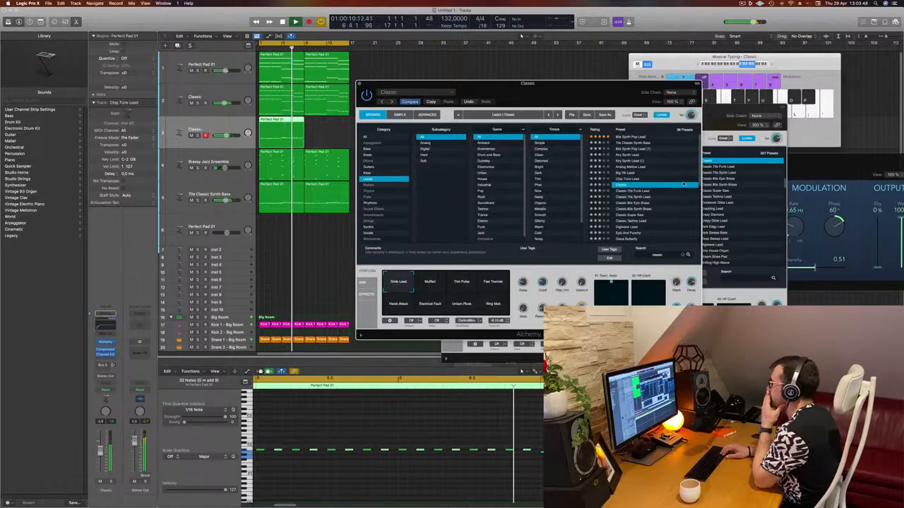
key(Down)
key(Down)
key(Down)
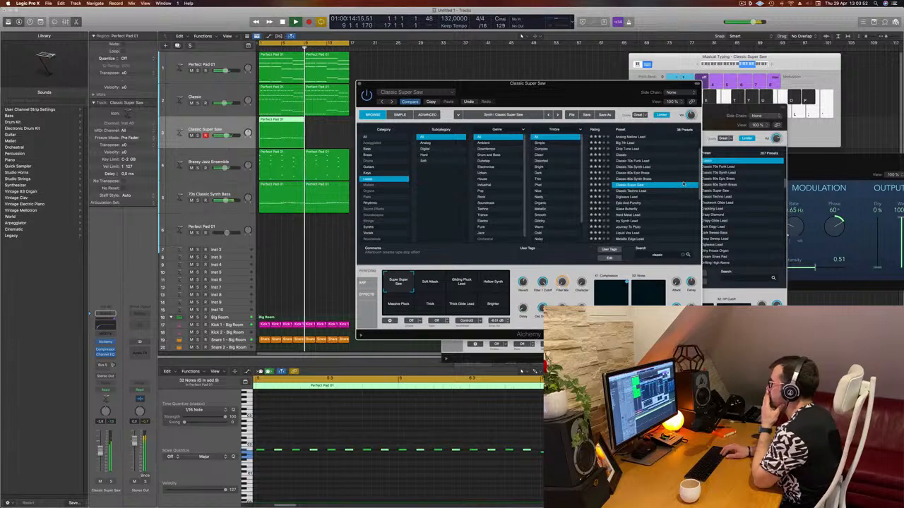
Step: Step through the remaining filtered presets, including Digiwave Lead, Hard Metal Lead and Icy Synth Lead, and load Square Squad
key(Down)
key(Down)
key(Down)
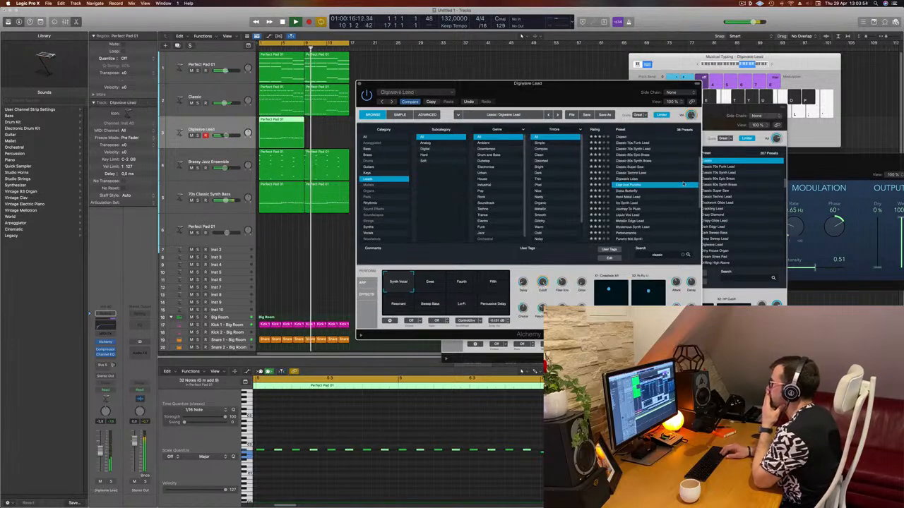
key(Down)
key(Down)
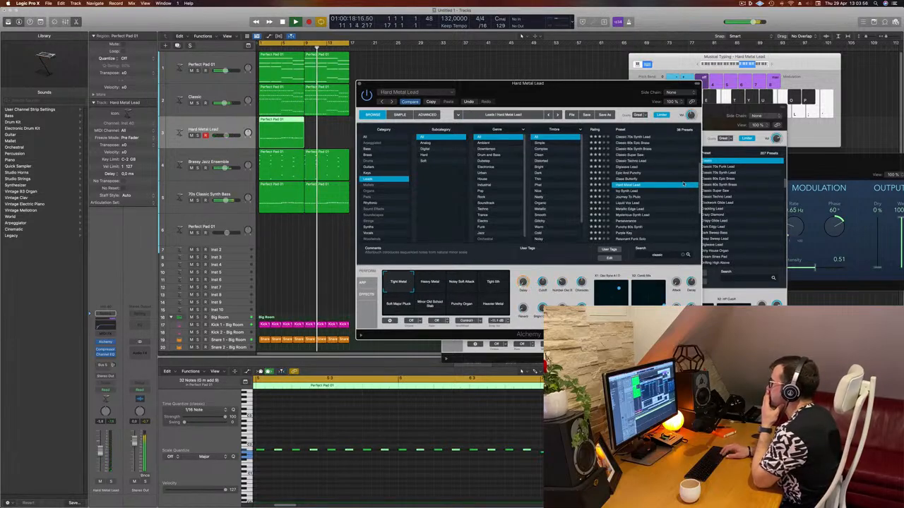
key(Down)
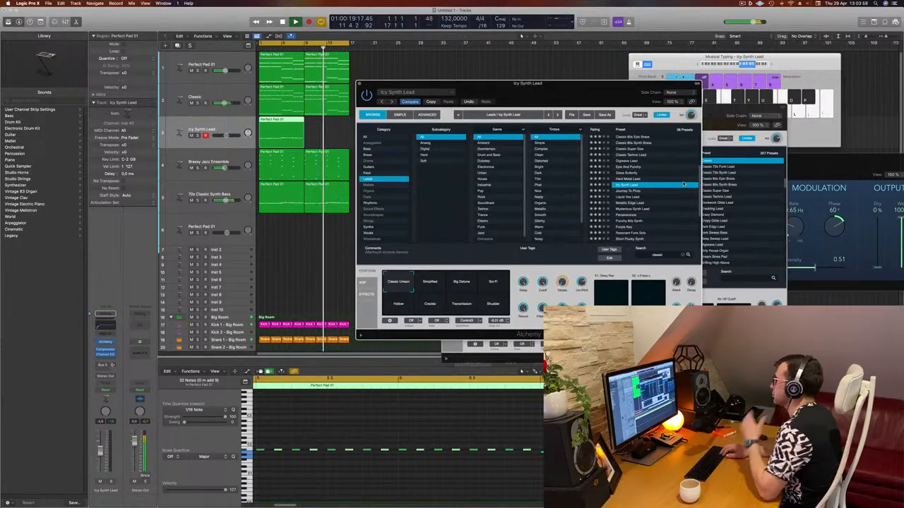
key(Down)
key(Down)
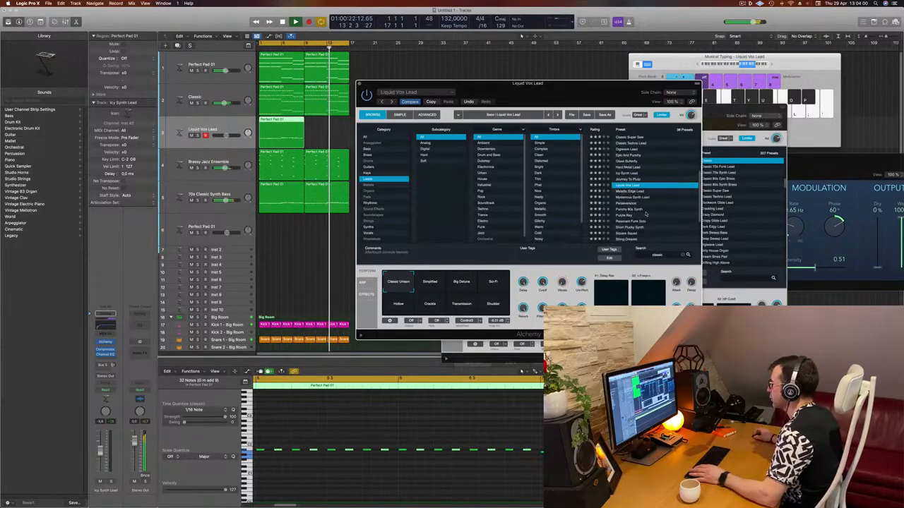
click(638, 192)
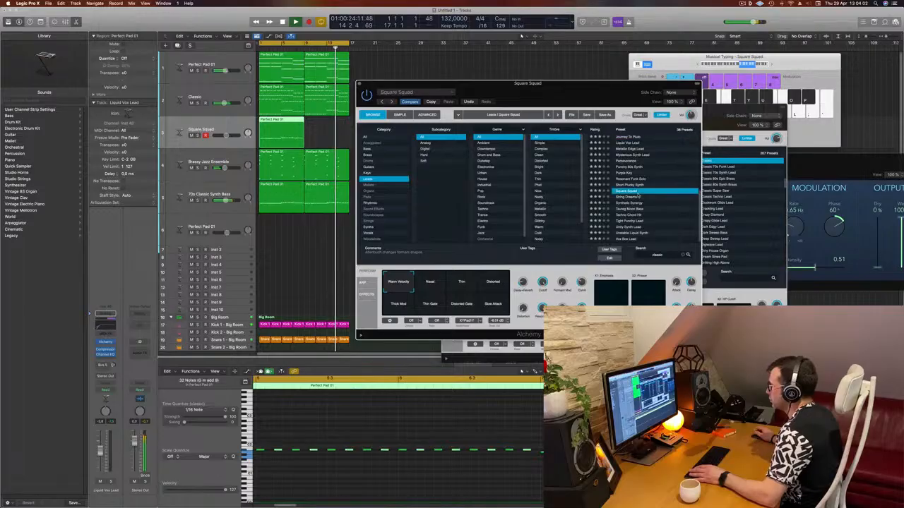
Step: Replace the preset search term with "303" to look for acid-style leads
click(664, 256)
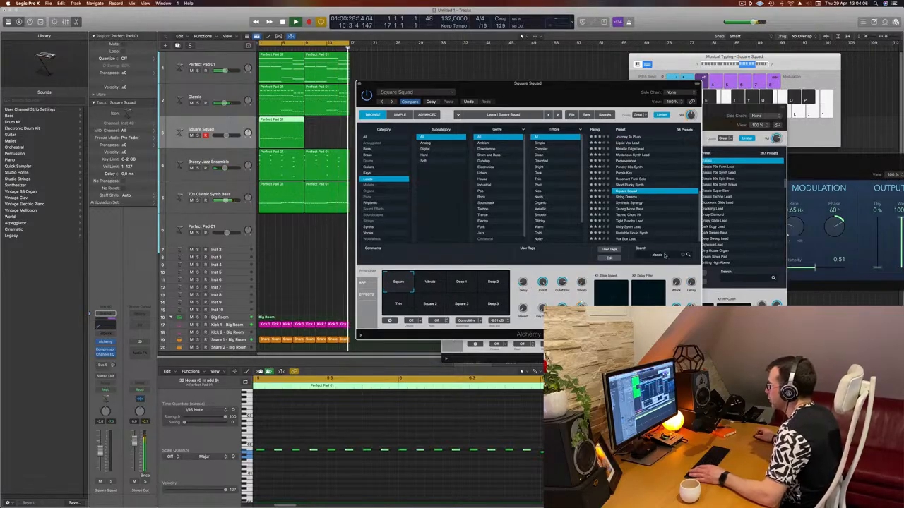
drag(664, 255, 628, 257)
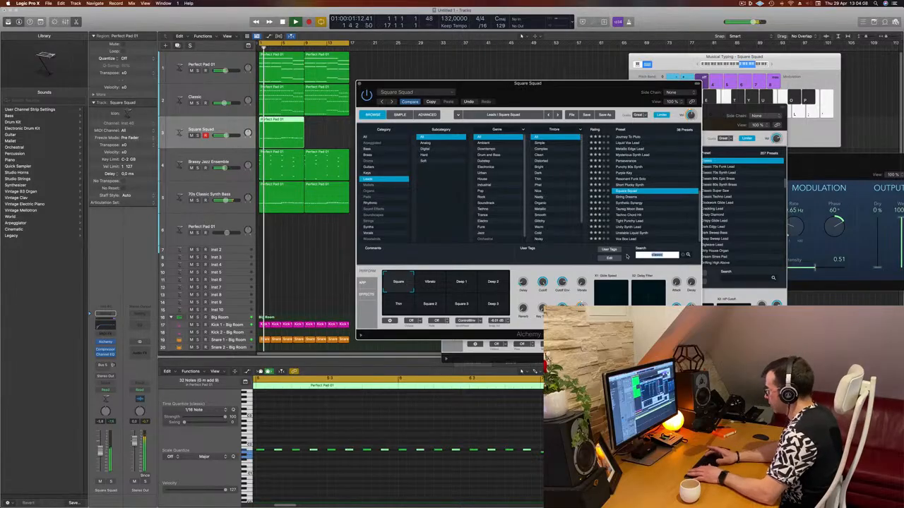
text(303)
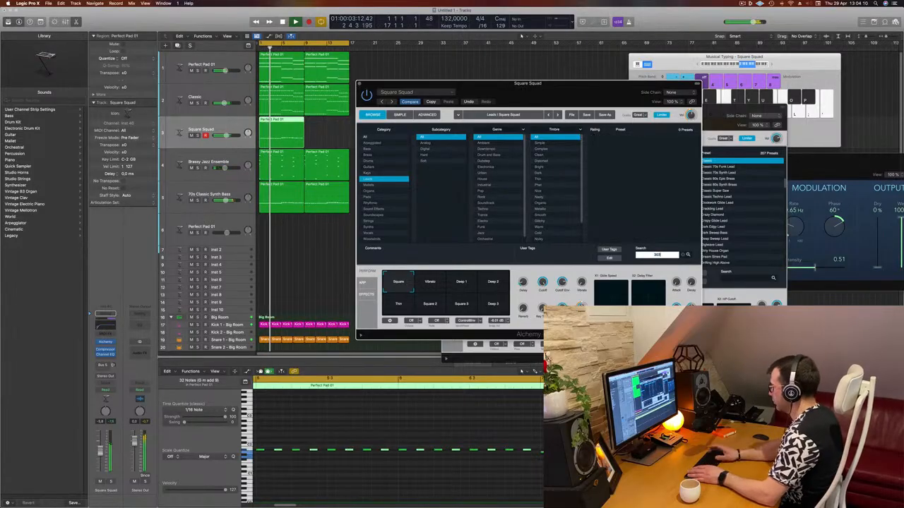
Step: Clear the preset search term and switch the Alchemy browser to the Bass category
key(BackSpace)
key(BackSpace)
key(BackSpace)
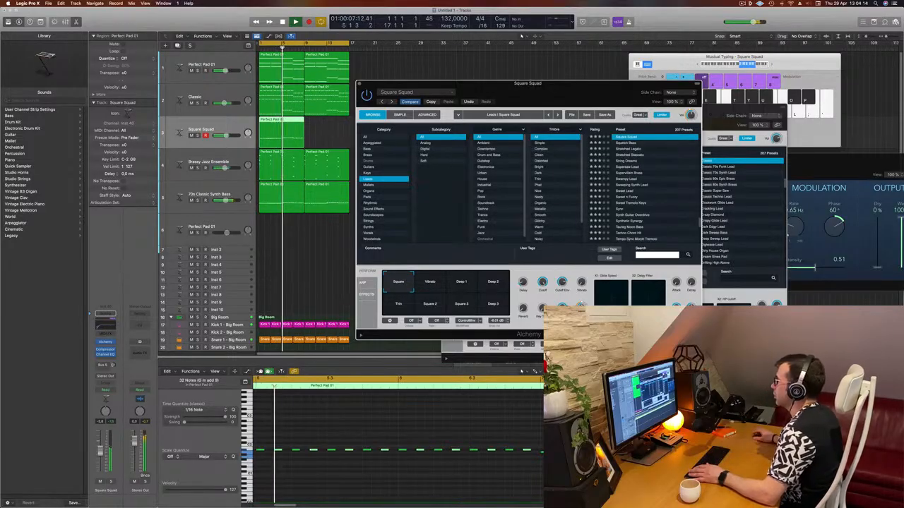
scroll(650, 190, up, 8)
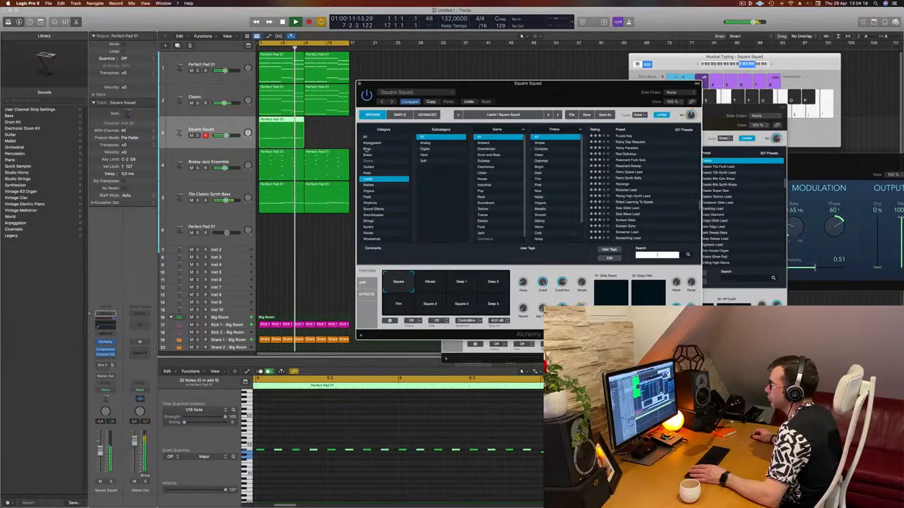
click(371, 149)
scroll(659, 160, up, 5)
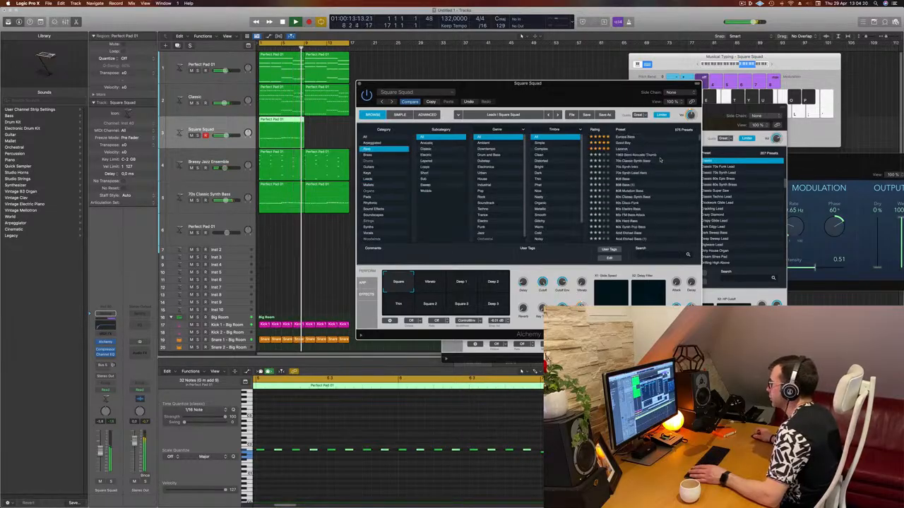
Step: Search the bass presets for "acid" and load Classic Acid Patterns on the low arpeggio track
click(652, 255)
text(ac)
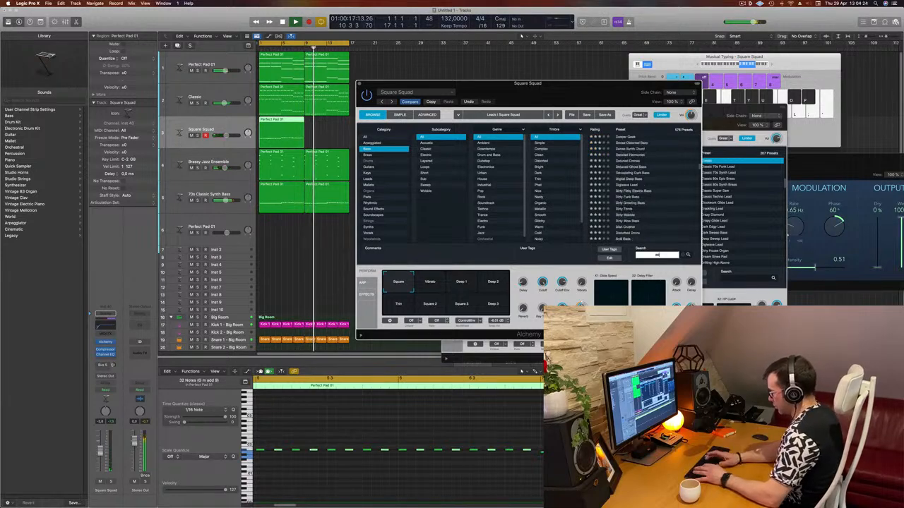
text(id)
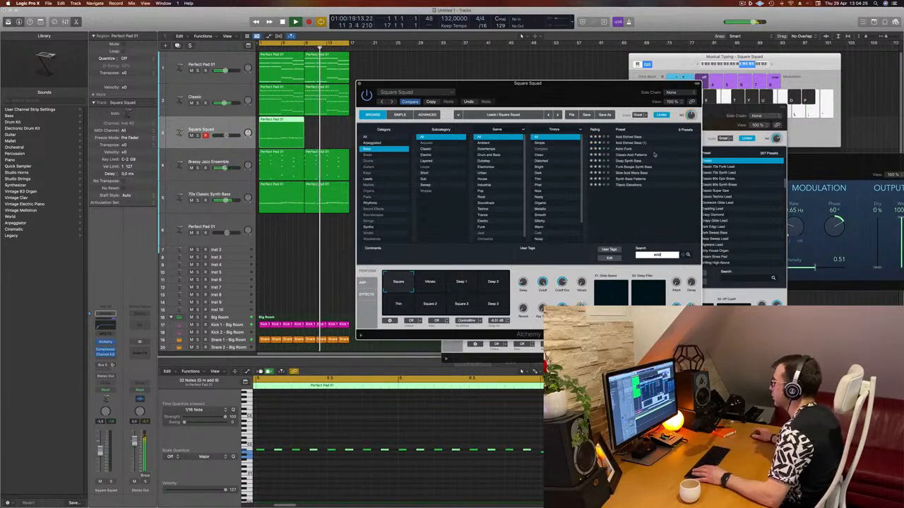
click(622, 154)
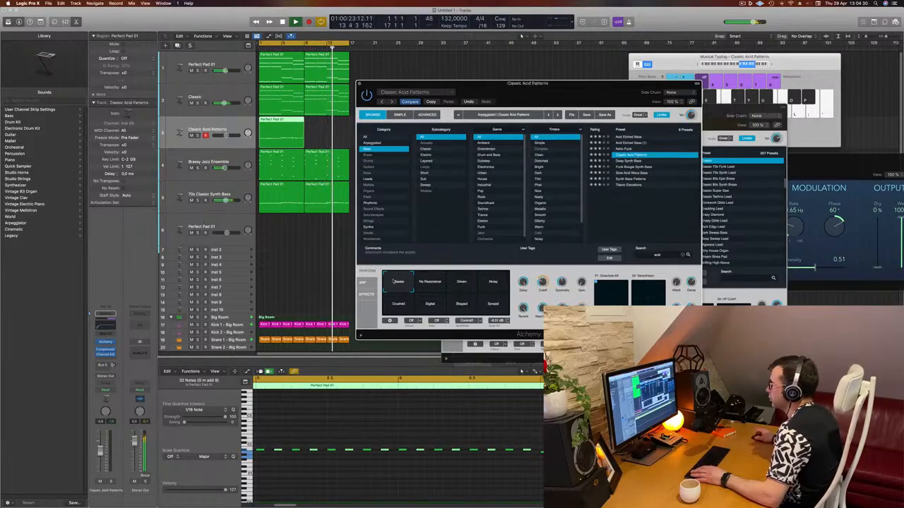
Step: Set the arpeggiator mode of the Classic Acid Patterns preset to Off
drag(520, 94, 548, 88)
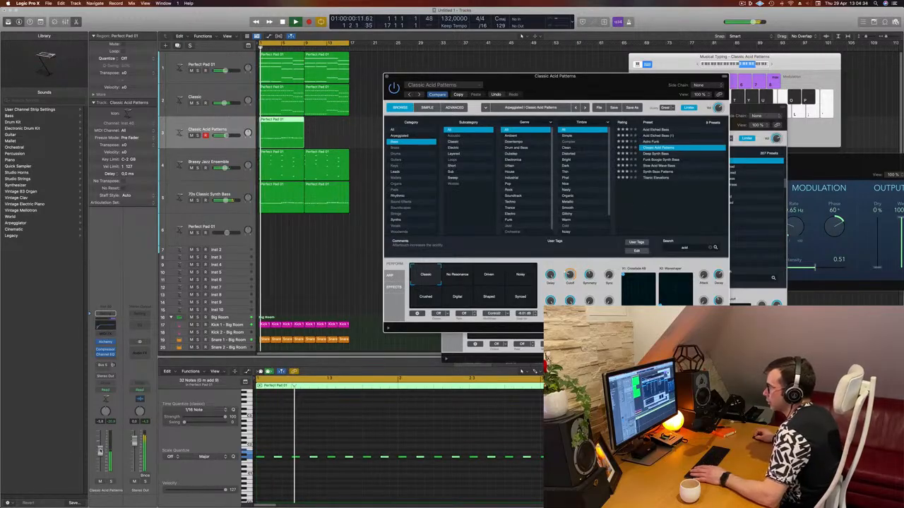
click(355, 220)
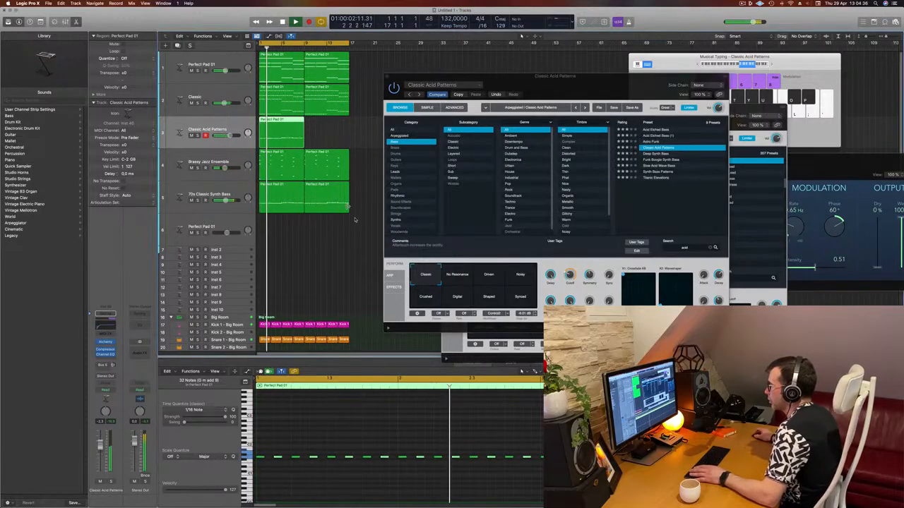
click(389, 276)
click(389, 276)
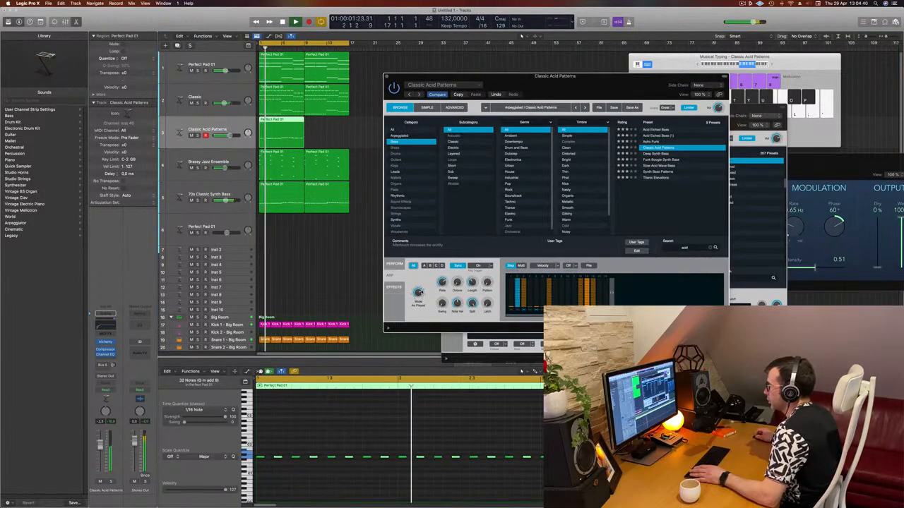
drag(418, 291, 418, 381)
drag(709, 72, 512, 109)
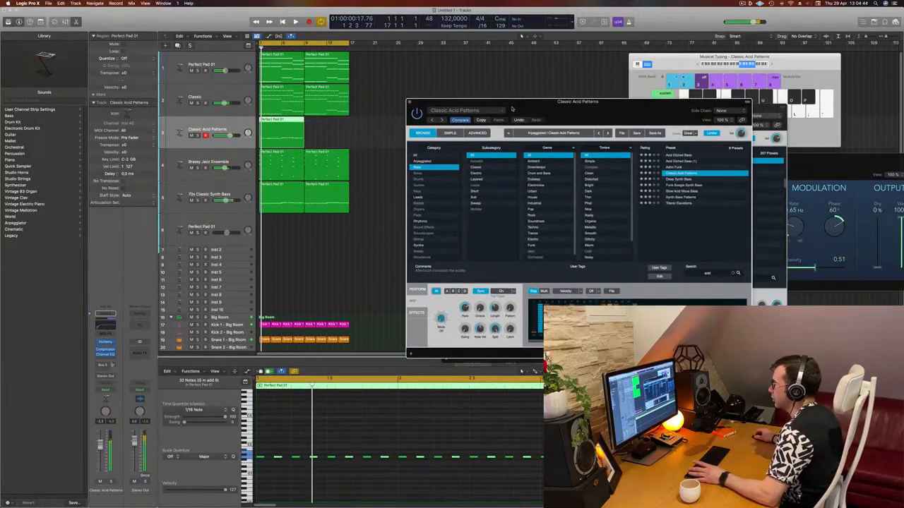
Step: Audition the No Resonance snapshot of the acid preset and switch to the Driven snapshot
click(450, 134)
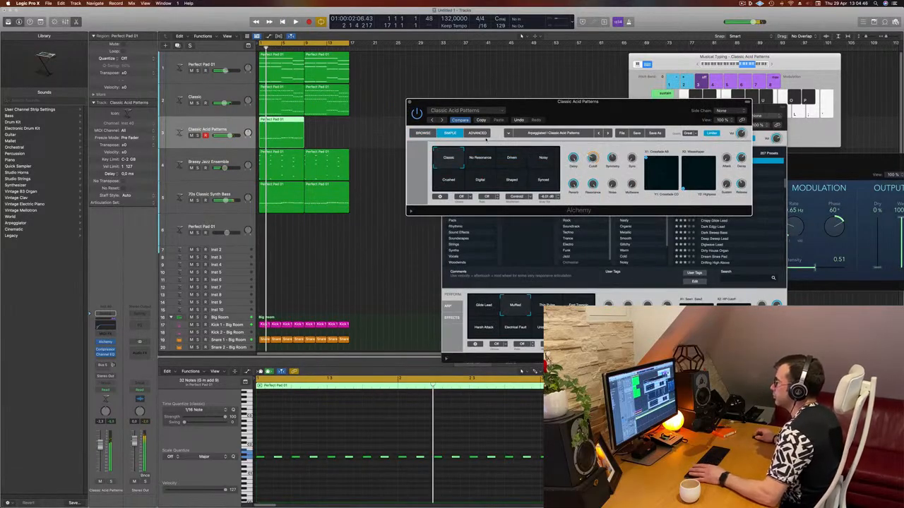
click(422, 134)
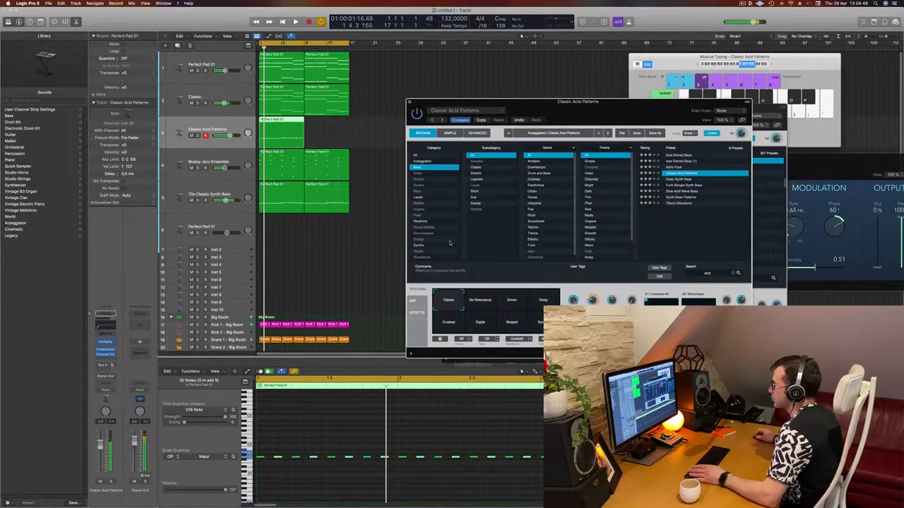
click(475, 302)
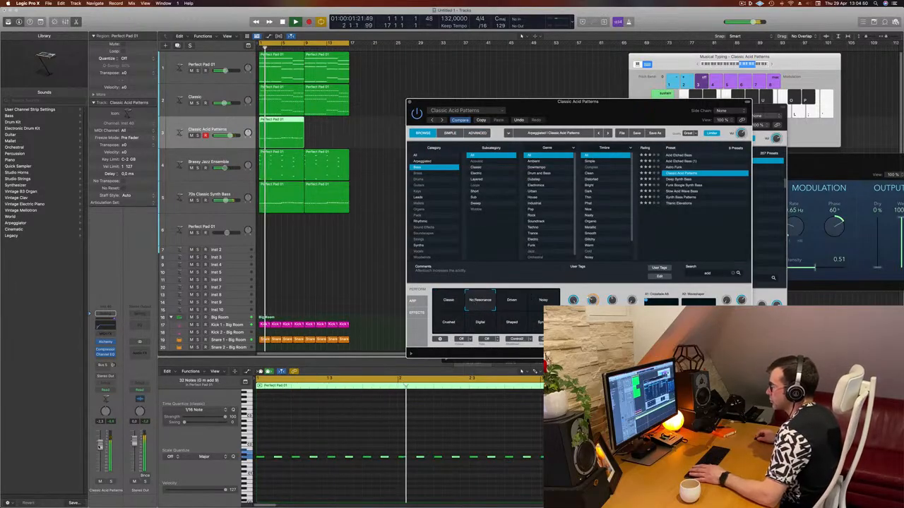
key(space)
click(334, 341)
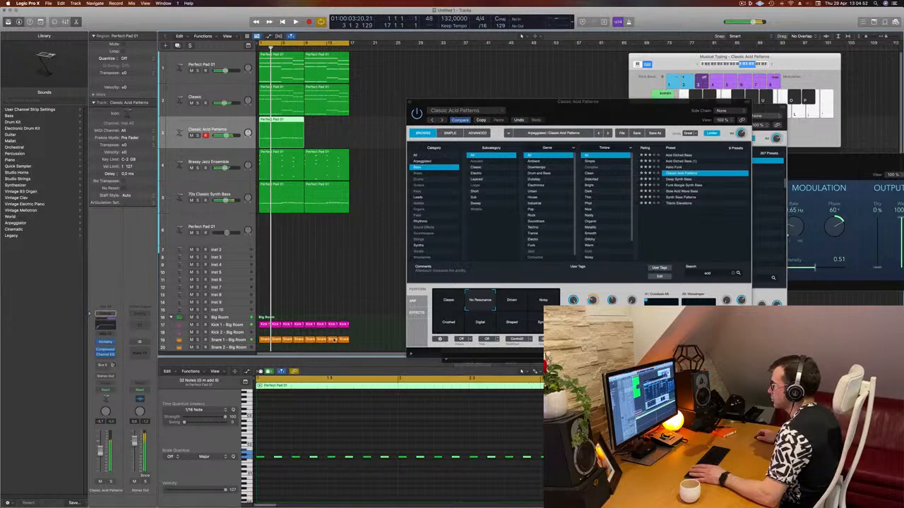
click(502, 299)
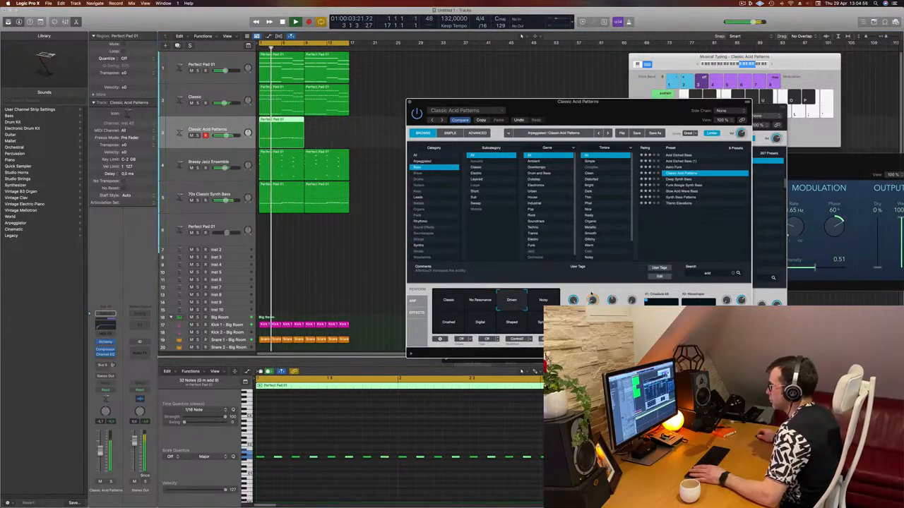
Step: Copy all notes of the acid region one sixteenth later to fill the gaps between them
scroll(334, 444, right, 2)
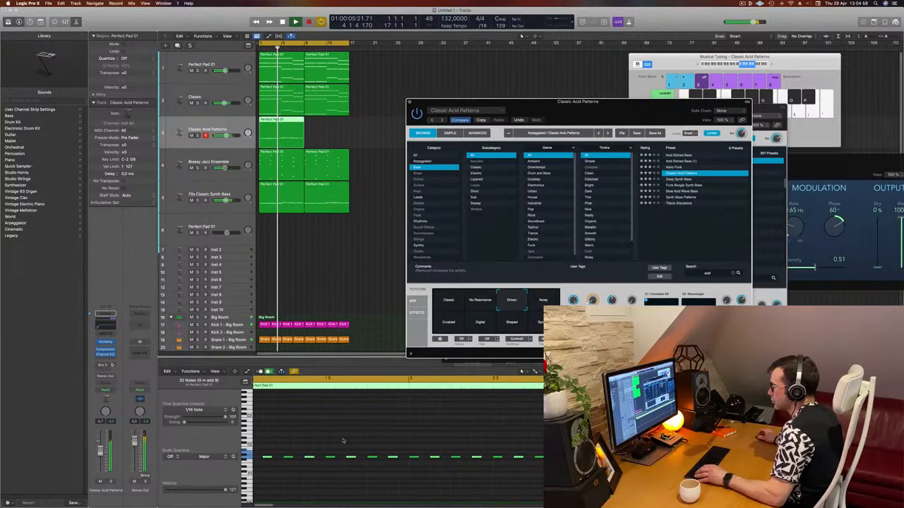
click(317, 488)
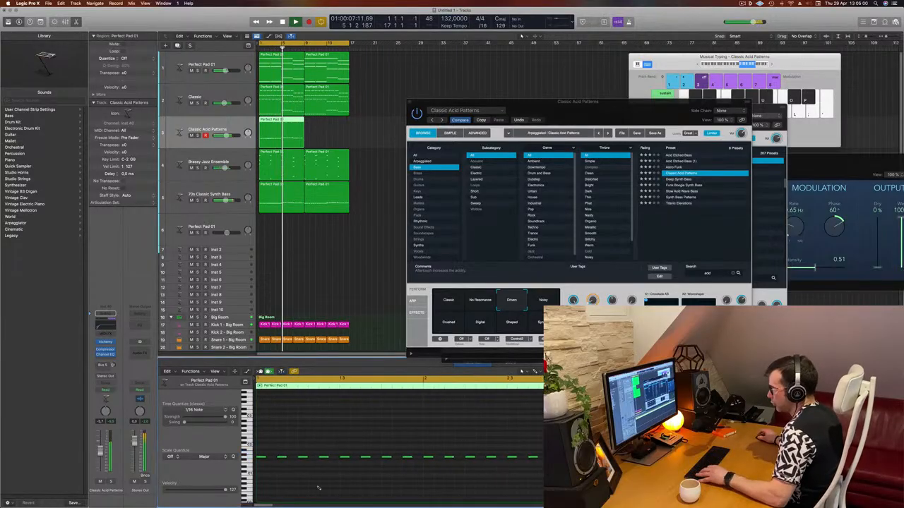
click(274, 459)
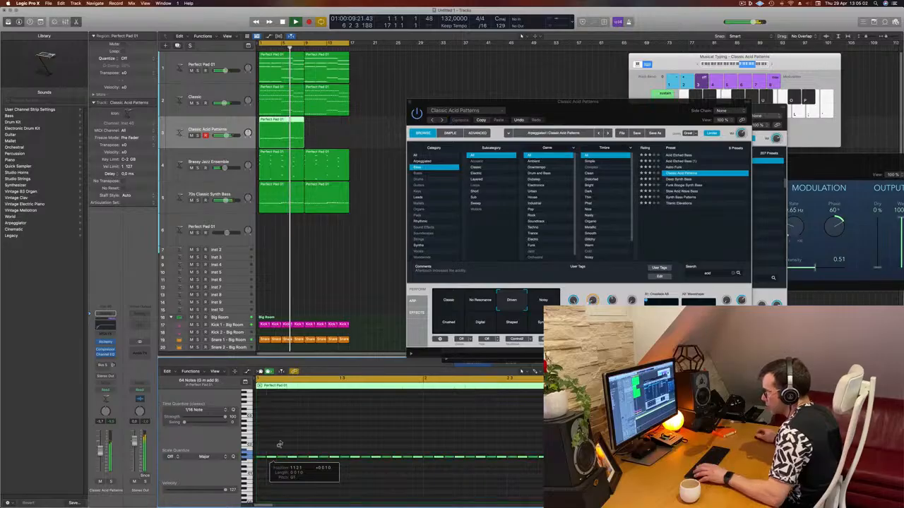
key(Return)
ctrl+alt+click(317, 431)
Step: Restart playback and adjust the Decay control of the Driven acid sound
drag(610, 101, 654, 50)
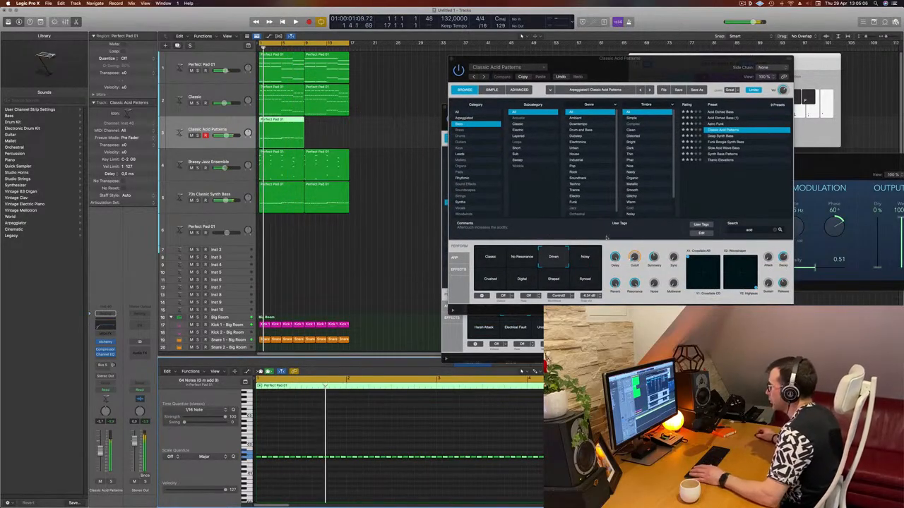
key(Return)
key(Return)
drag(783, 257, 784, 267)
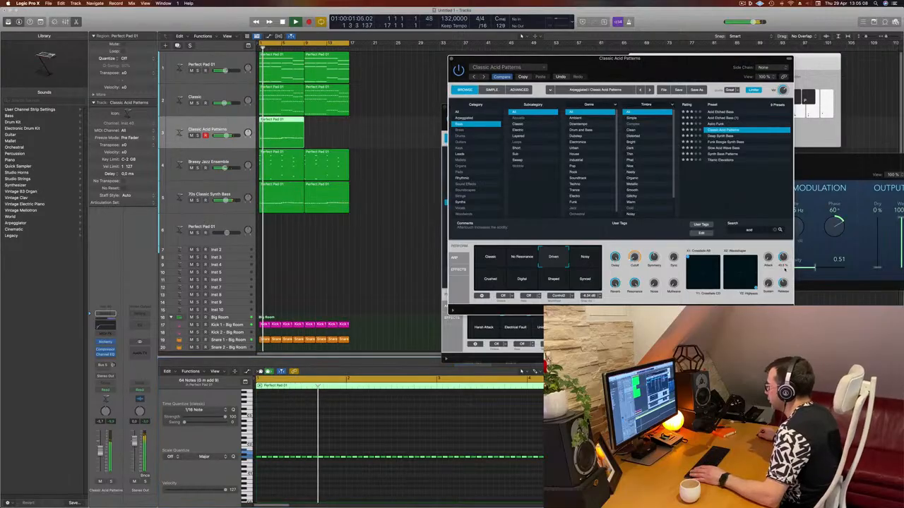
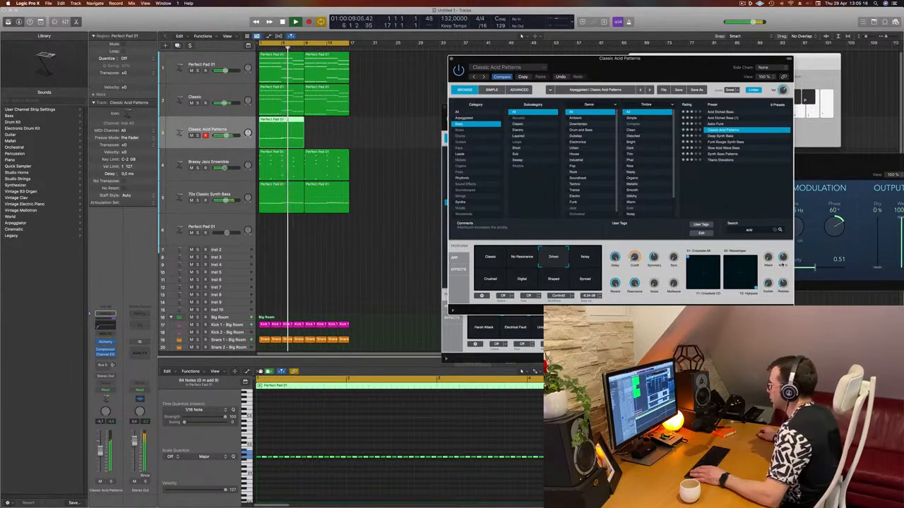
Step: Compare the Noisy, Shaped and No Resonance snapshots during playback and return to Driven
key(space)
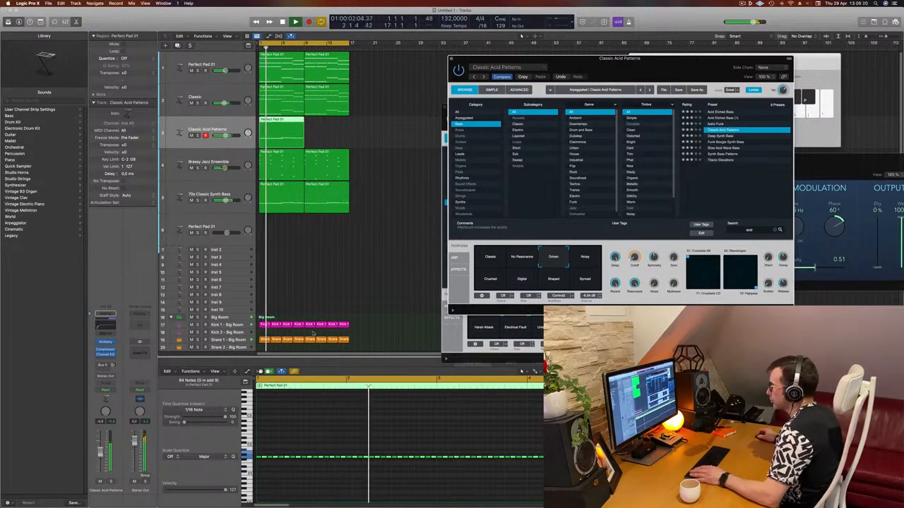
click(590, 261)
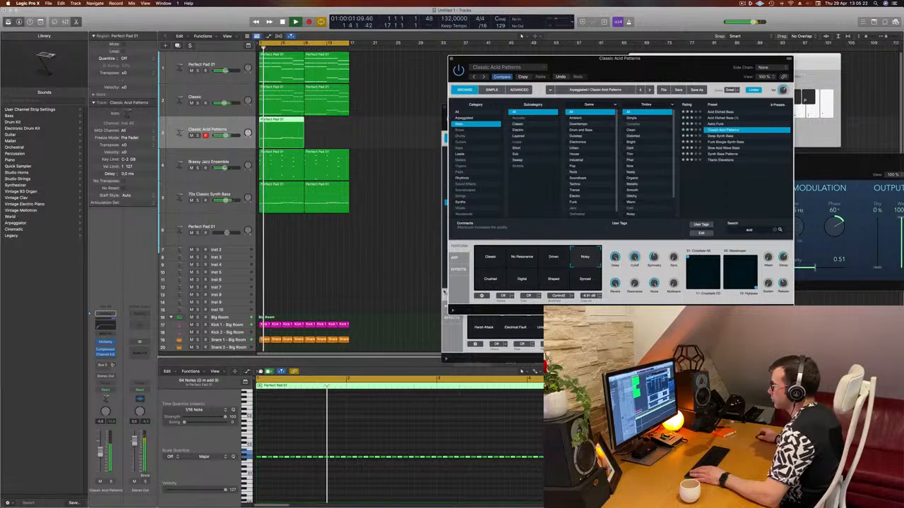
click(555, 284)
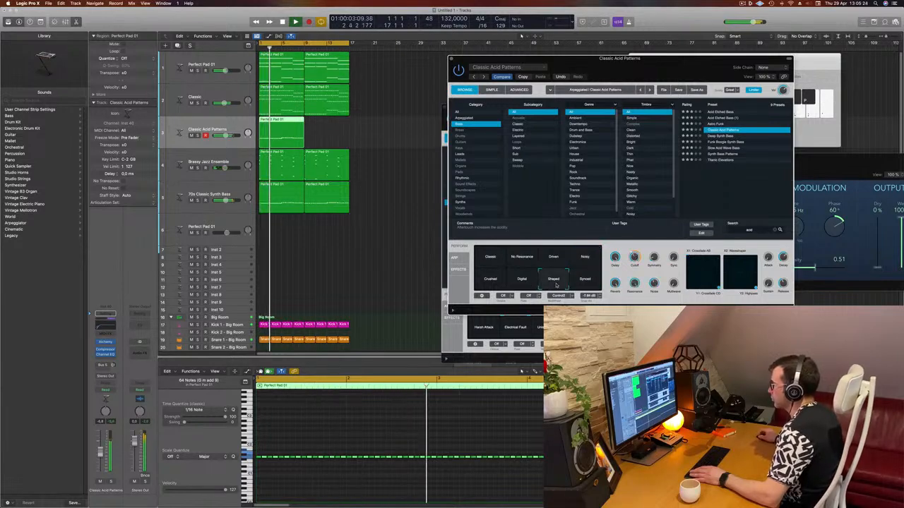
click(486, 259)
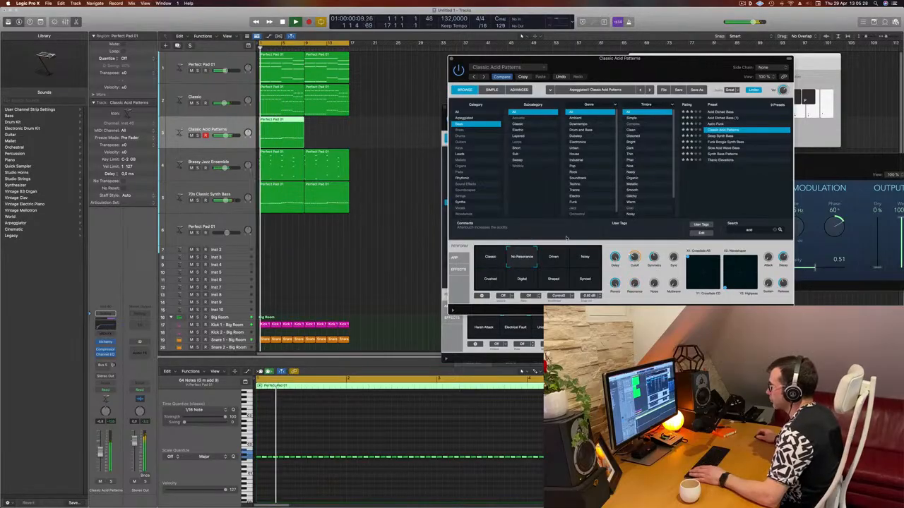
click(550, 261)
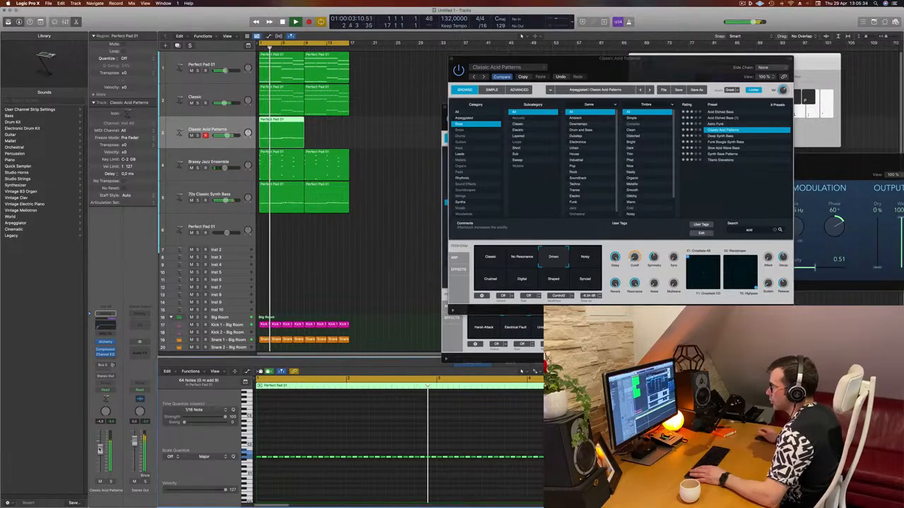
Step: Clear the plug-in window from the arrangement and copy the Classic Acid Patterns region to bar 9
drag(668, 66, 562, 106)
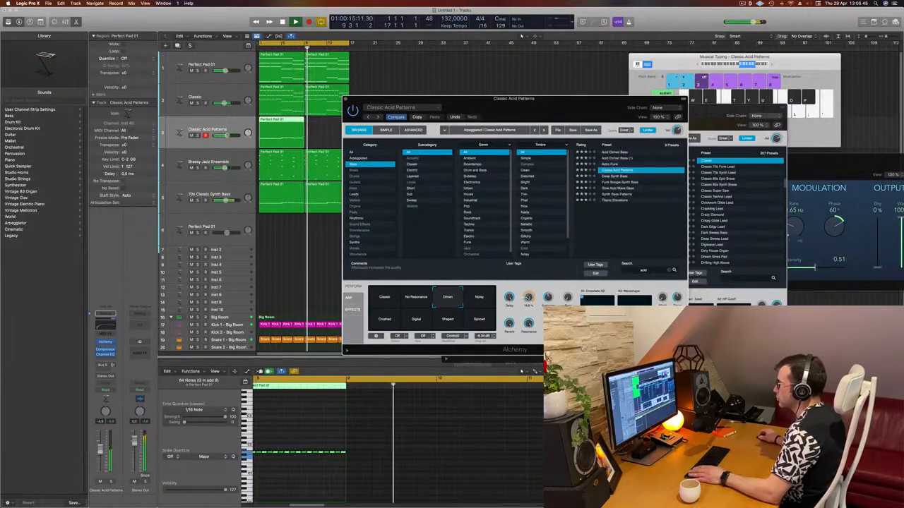
drag(514, 99, 810, 84)
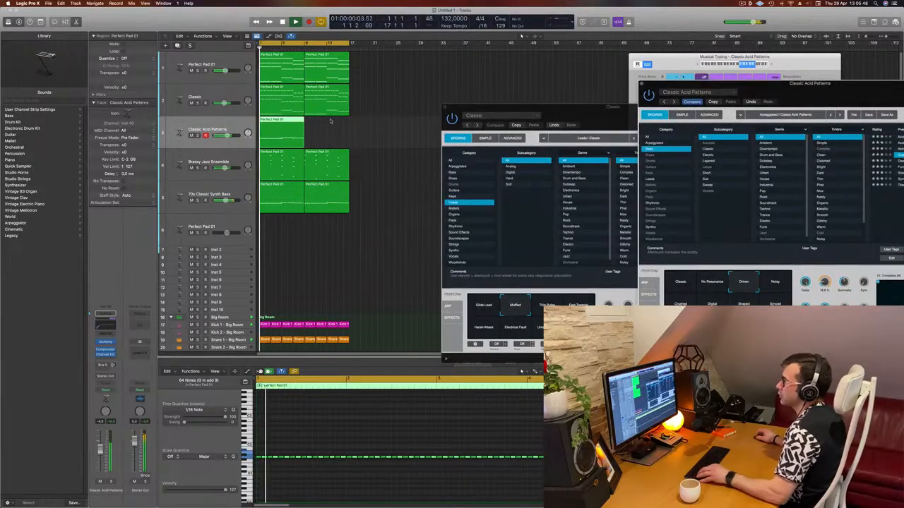
drag(284, 125, 330, 125)
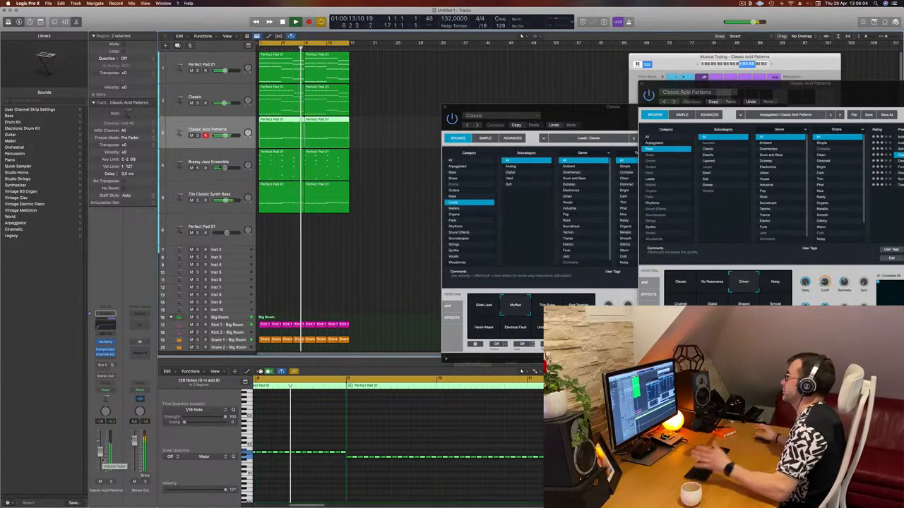
Step: Arrange the two Alchemy windows side by side and turn down the Cutoff of Classic Acid Patterns during playback
drag(674, 84, 611, 67)
drag(517, 111, 441, 108)
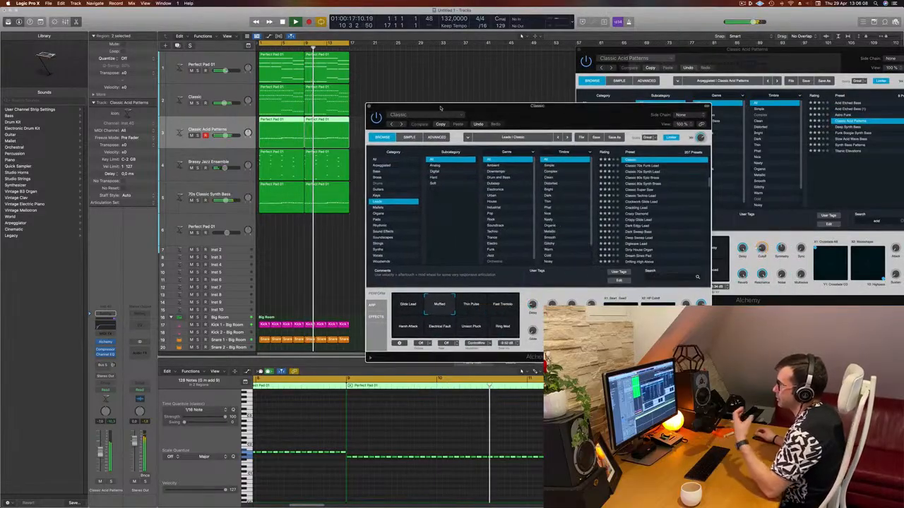
drag(523, 114, 456, 123)
drag(787, 58, 652, 99)
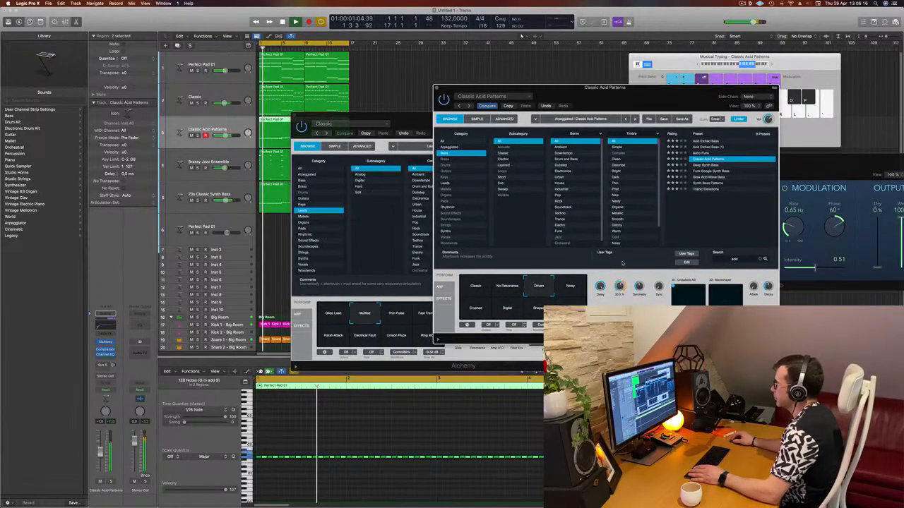
drag(622, 264, 619, 294)
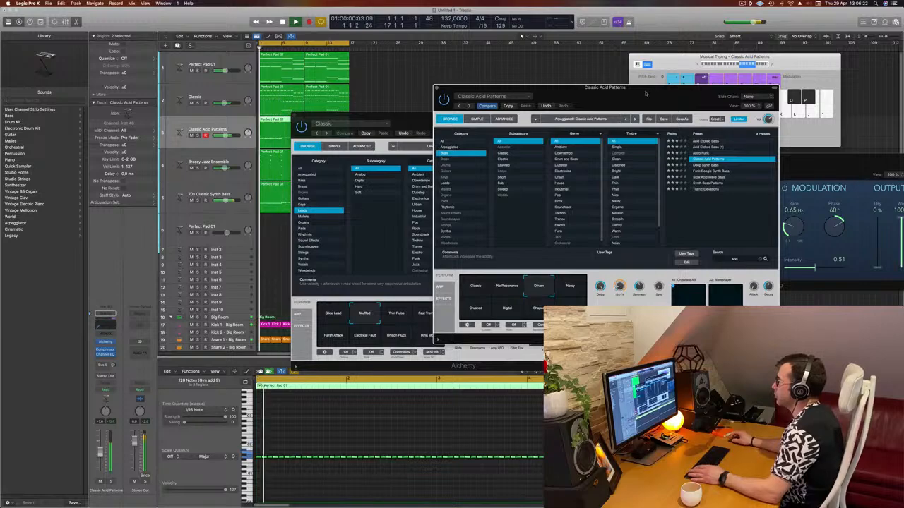
Step: Close the Classic Acid Patterns and Classic plug-in windows to clear the arrangement area
drag(645, 93, 574, 102)
click(365, 98)
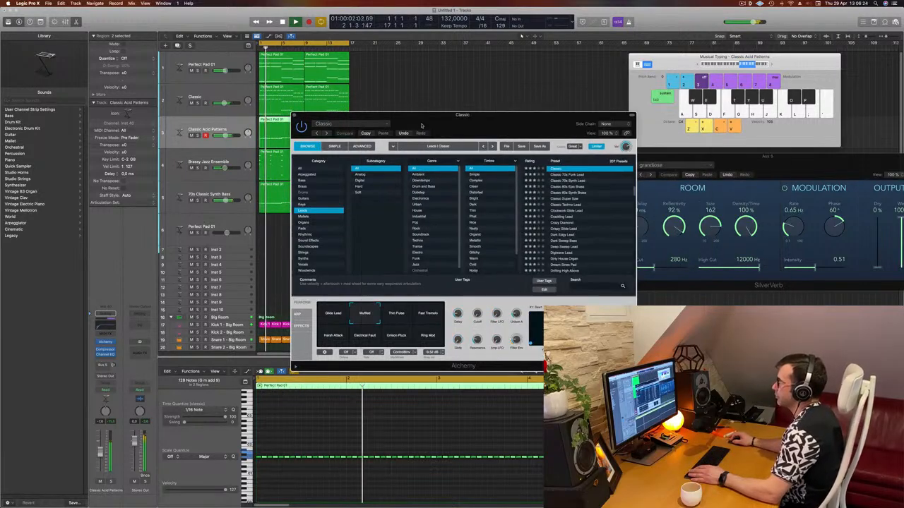
drag(367, 115, 397, 116)
click(324, 115)
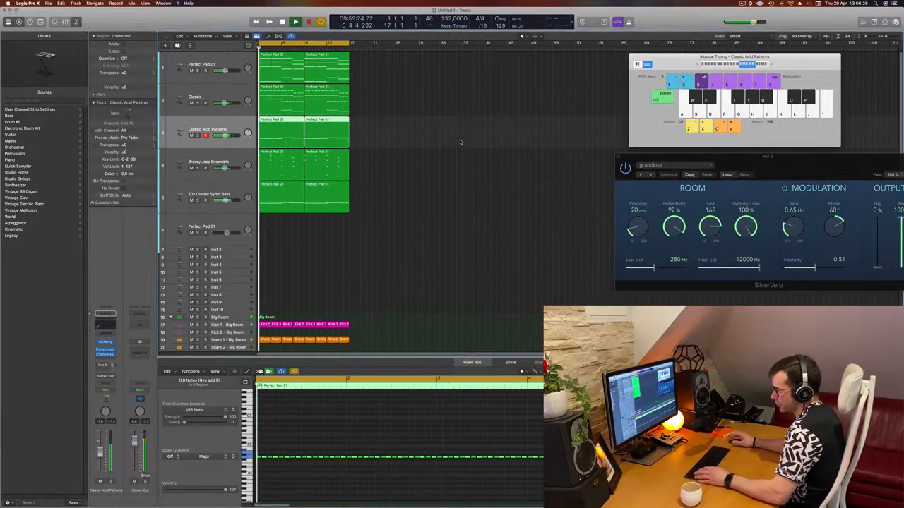
Step: Select all regions in the arrangement and repeat them once, from bar 17 to bar 33
key(super+a)
key(super+r)
scroll(473, 177, down, 3)
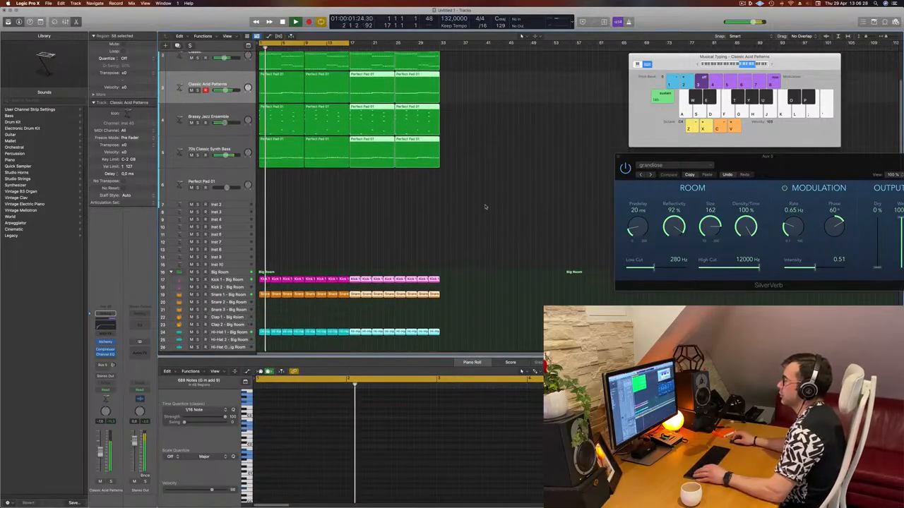
Step: Deselect the repeated regions and open the Alchemy window of the Brassy Jazz Ensemble track over the arrangement
click(446, 206)
scroll(513, 157, up, 3)
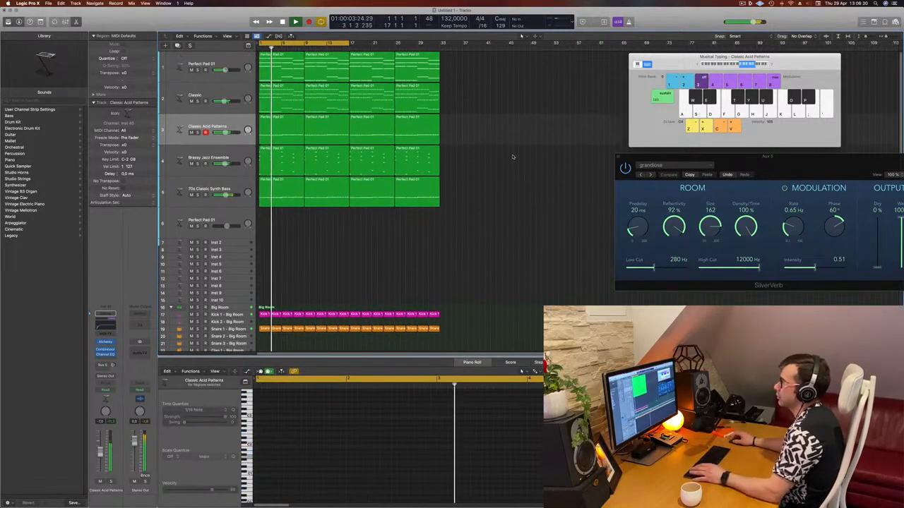
click(238, 154)
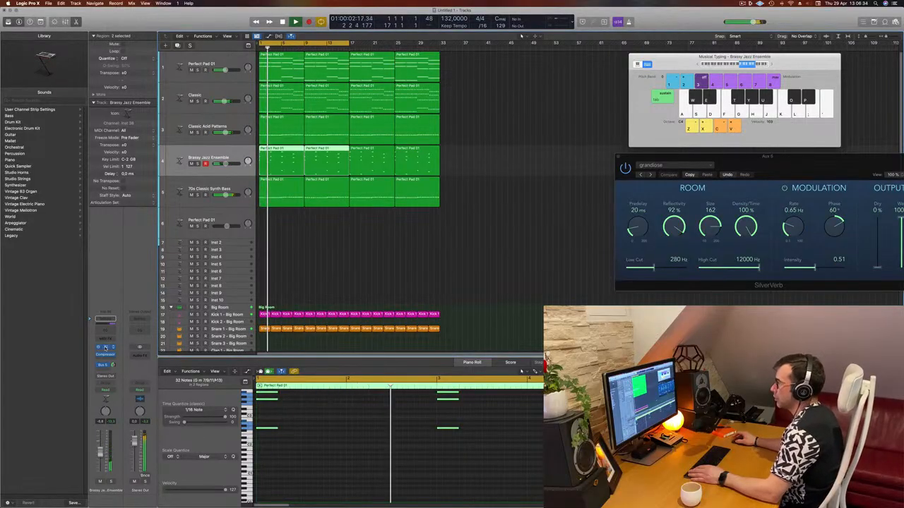
drag(617, 152, 594, 147)
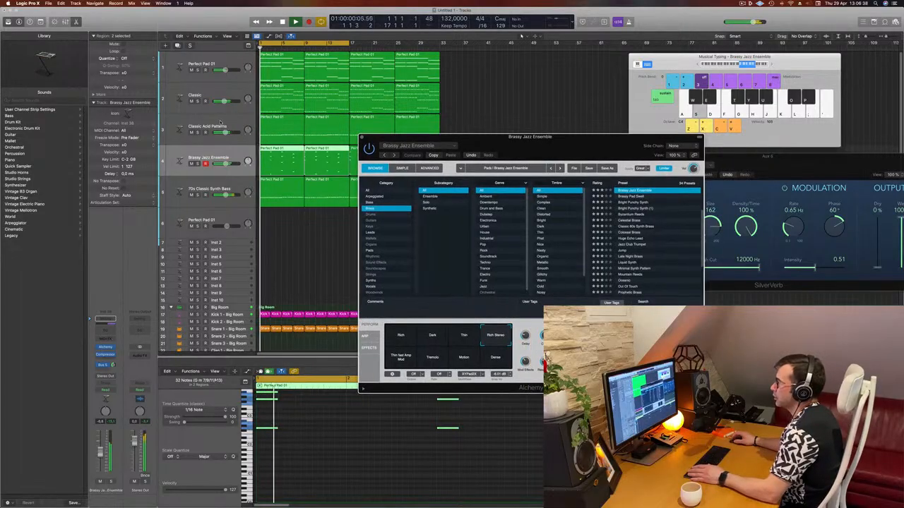
Step: Adjust the Compressor threshold on the Classic Acid Patterns track during playback and close the plug-in window
click(233, 119)
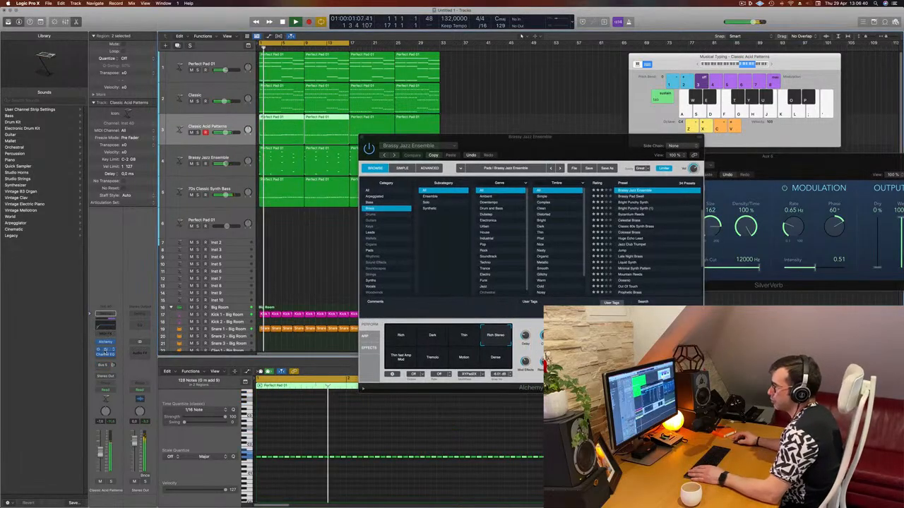
click(104, 350)
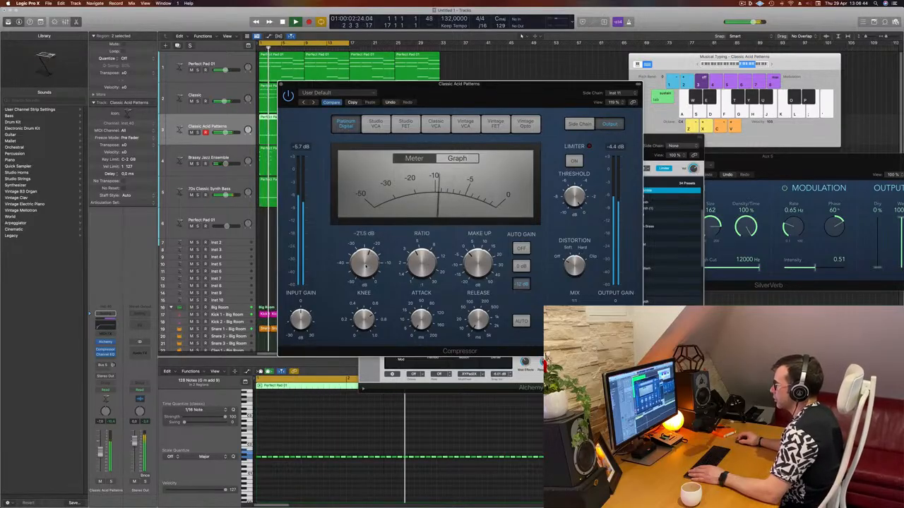
drag(367, 266, 365, 260)
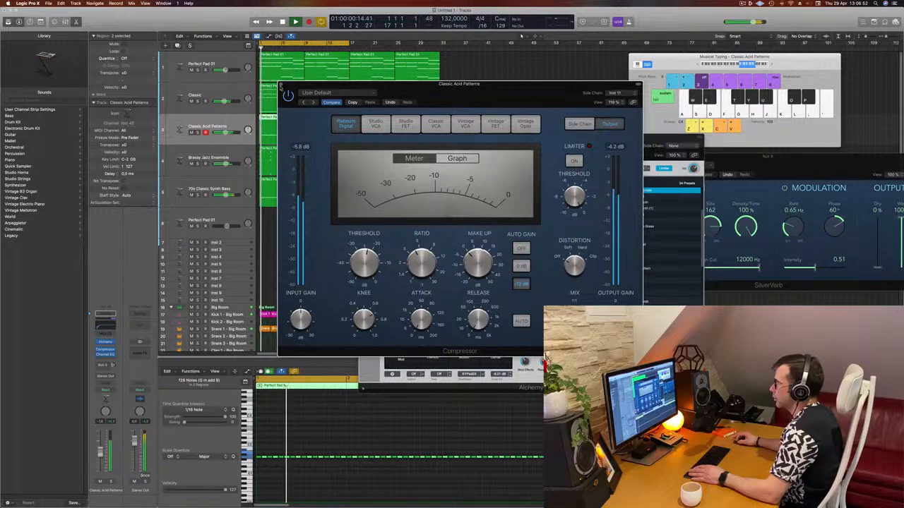
click(280, 84)
key(Return)
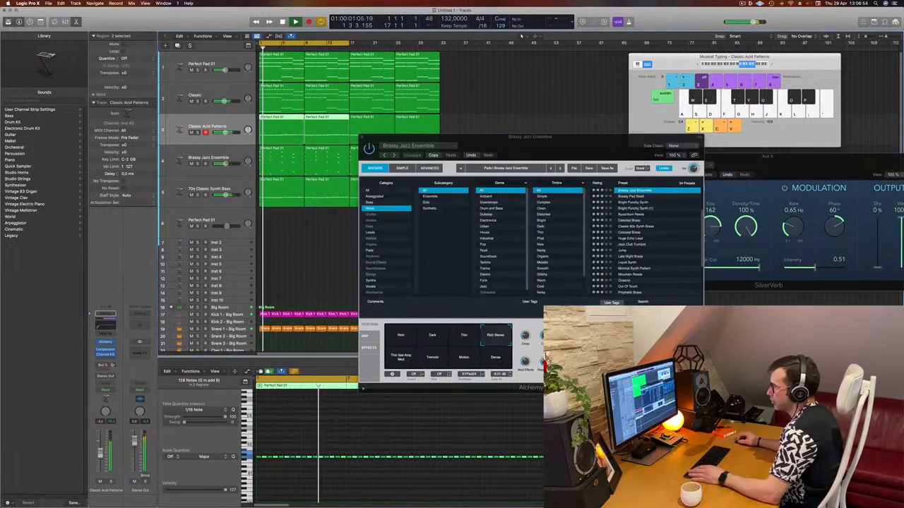
Step: Set the low-cut band of the Classic Acid Patterns Channel EQ to 88 Hz and solo the track
click(108, 328)
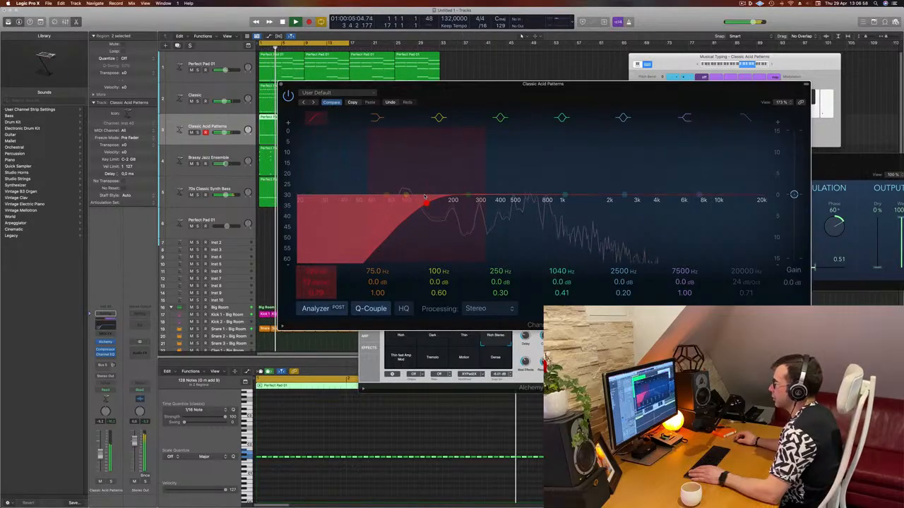
drag(368, 202, 396, 196)
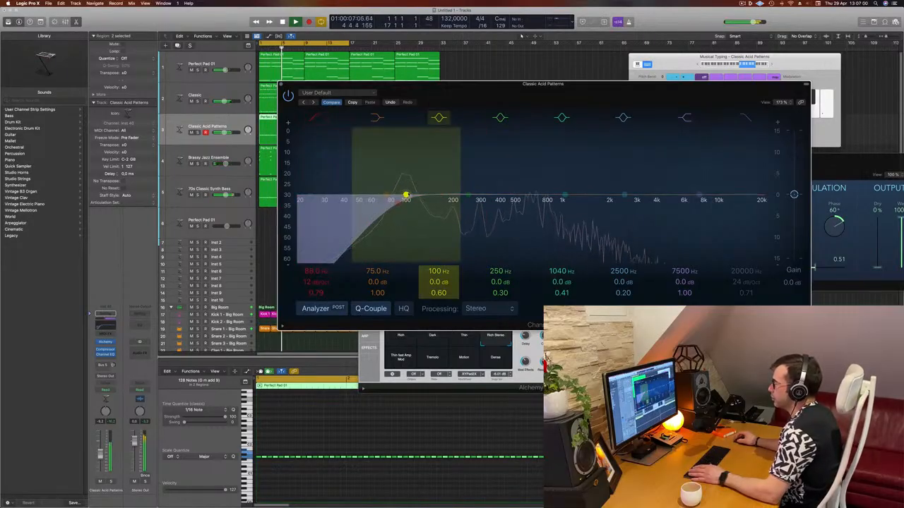
click(111, 482)
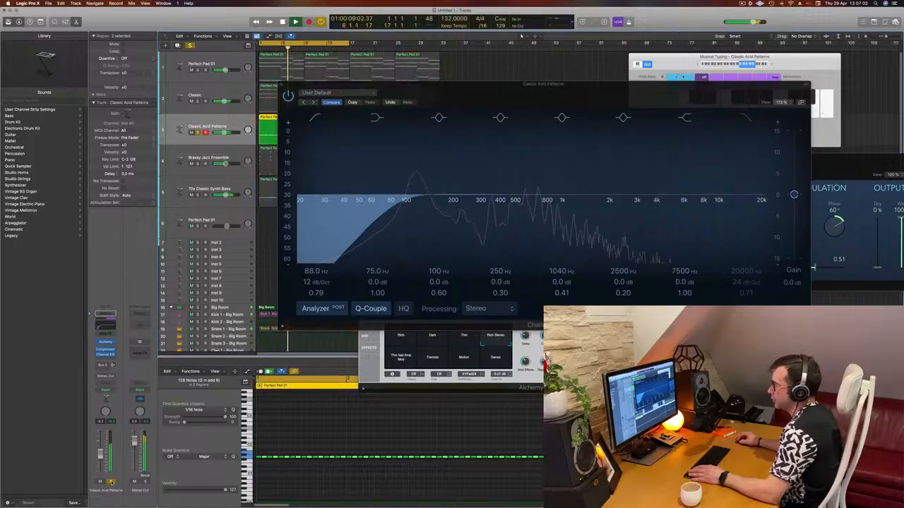
Step: Unsolo the Classic Acid Patterns track and close its Channel EQ window and the Brassy Jazz Ensemble synth window
click(111, 482)
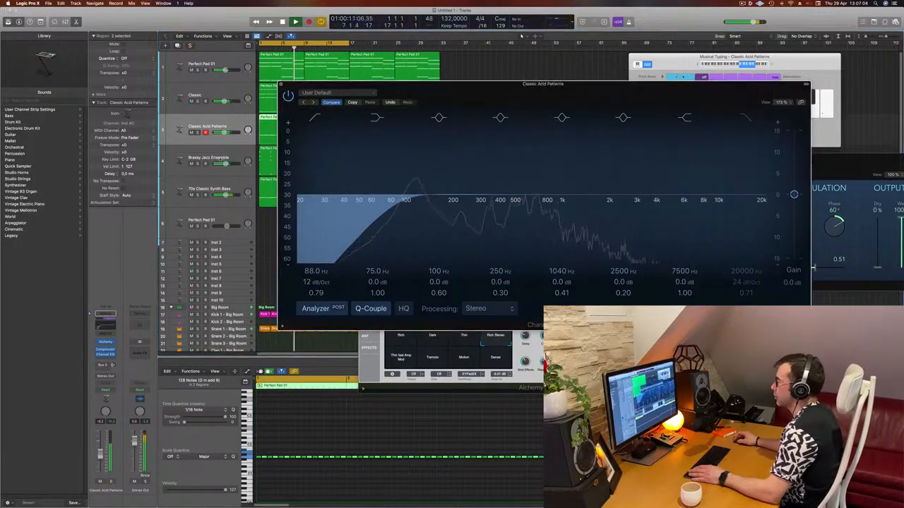
click(281, 84)
drag(449, 140, 474, 147)
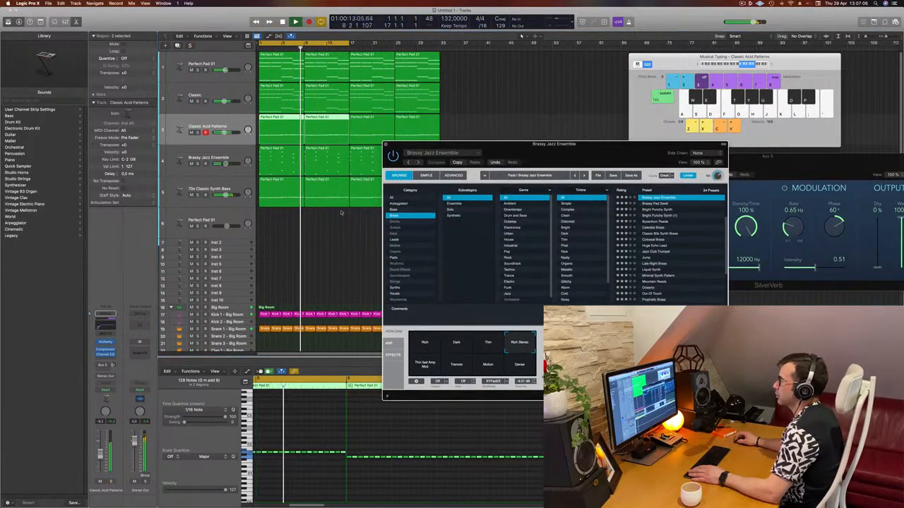
key(super+w)
click(342, 241)
scroll(464, 271, right, 2)
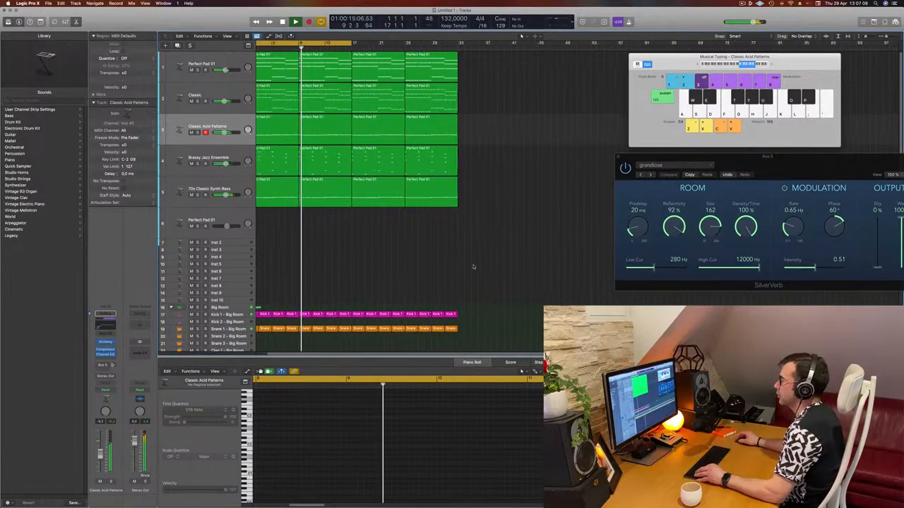
scroll(462, 262, left, 3)
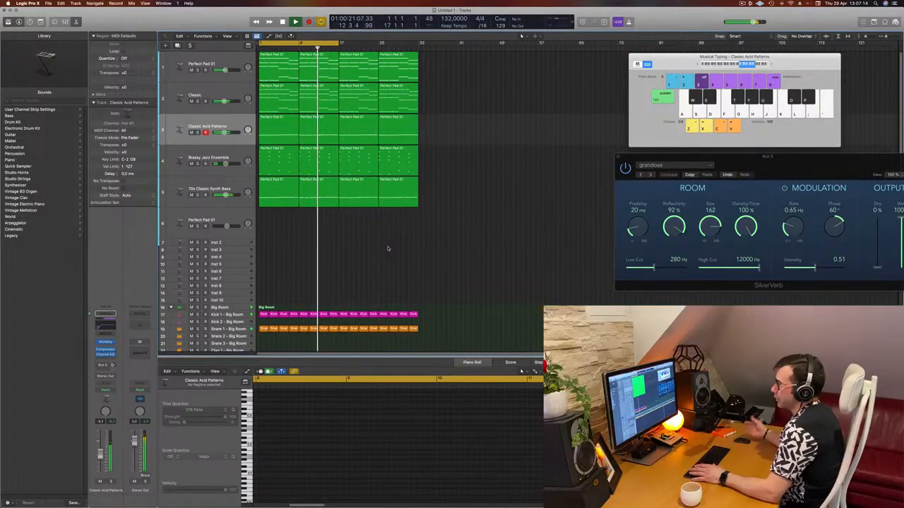
Step: Adjust one of the Perform knobs in the Alchemy synth of the first Perfect Pad 01 track and close the synth window
click(208, 95)
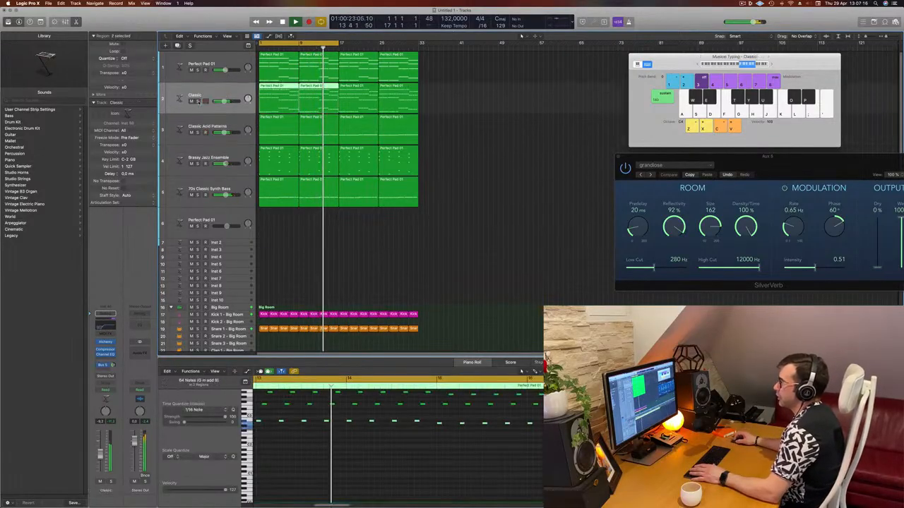
click(234, 159)
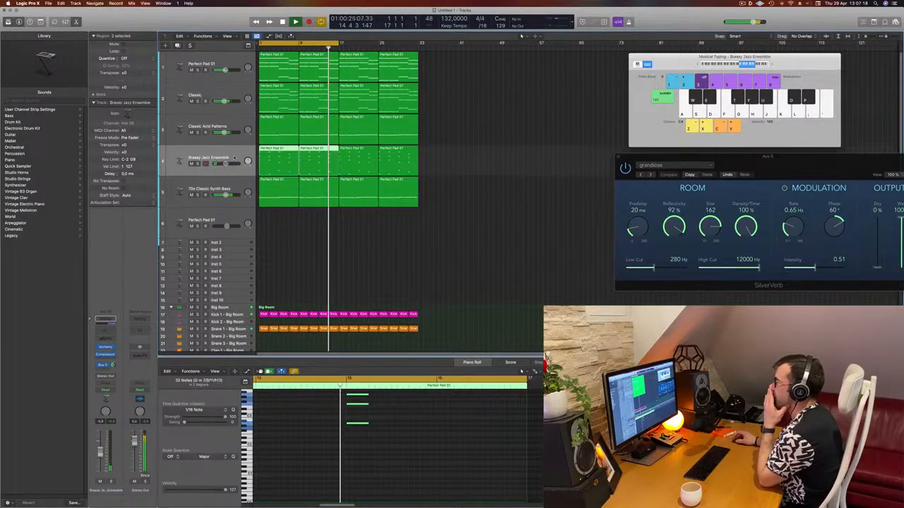
click(194, 70)
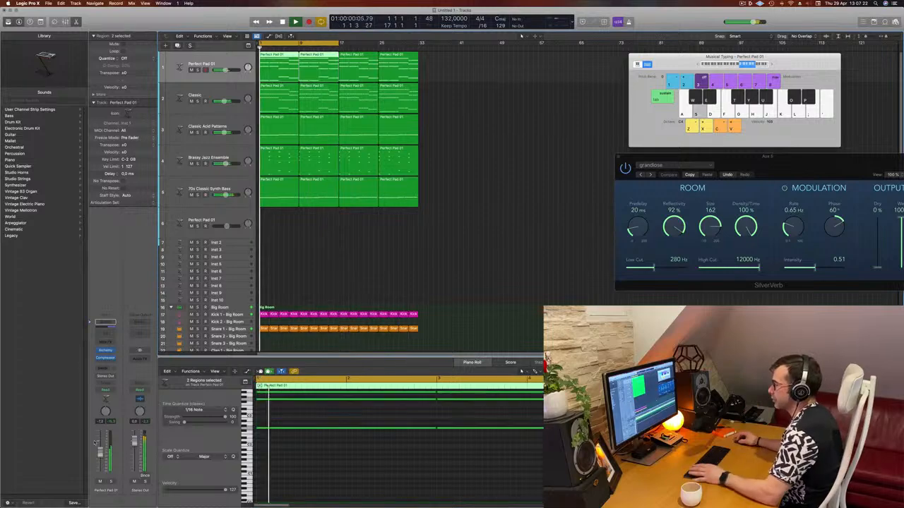
click(105, 351)
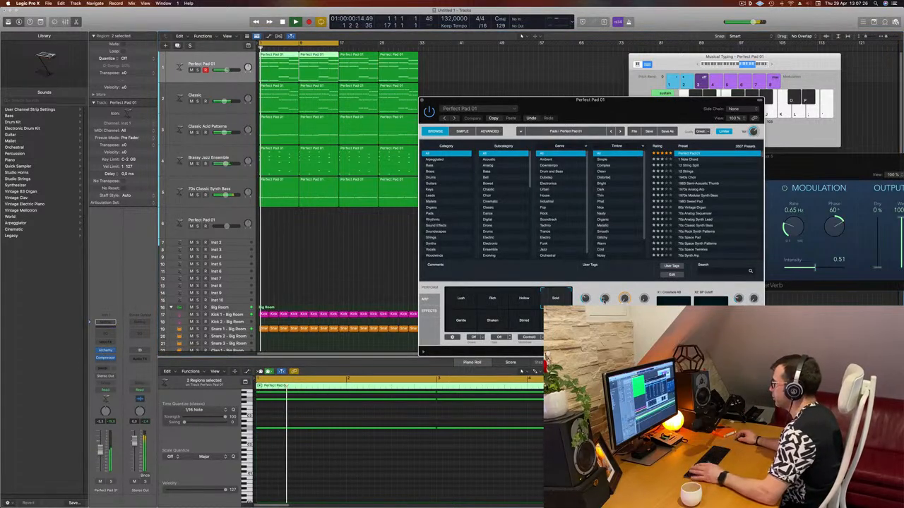
drag(604, 298, 607, 284)
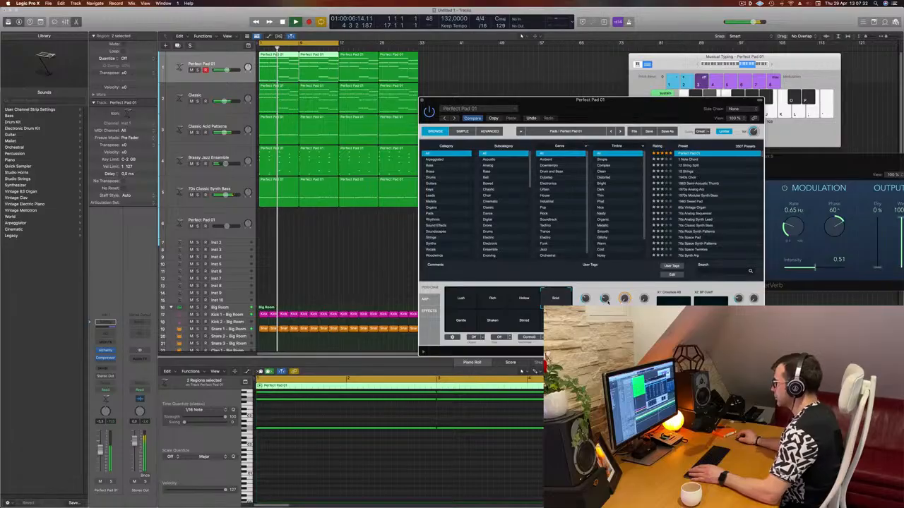
drag(414, 101, 393, 119)
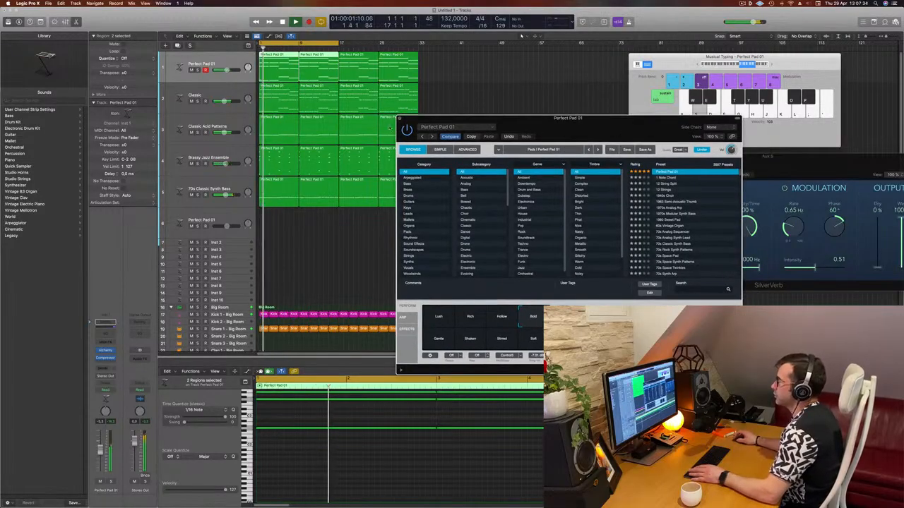
click(399, 118)
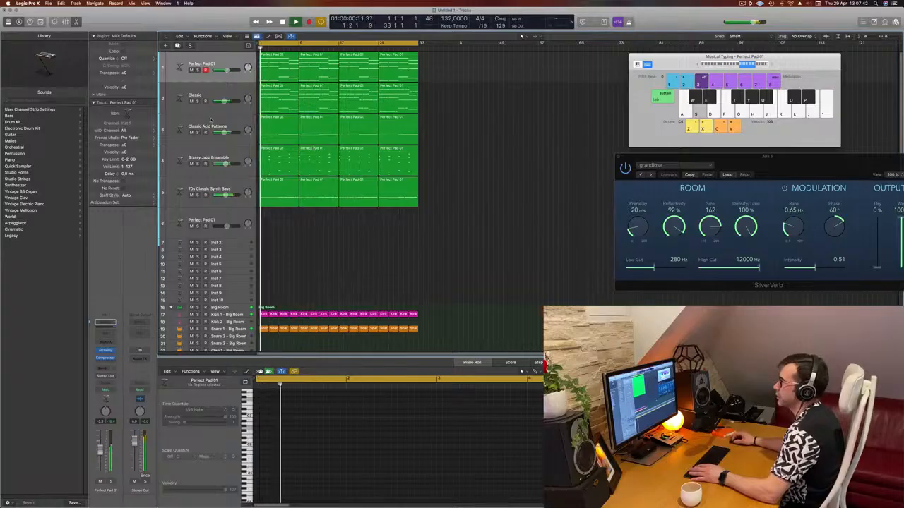
Step: Lower the volume of the Classic Acid Patterns track slightly
click(210, 125)
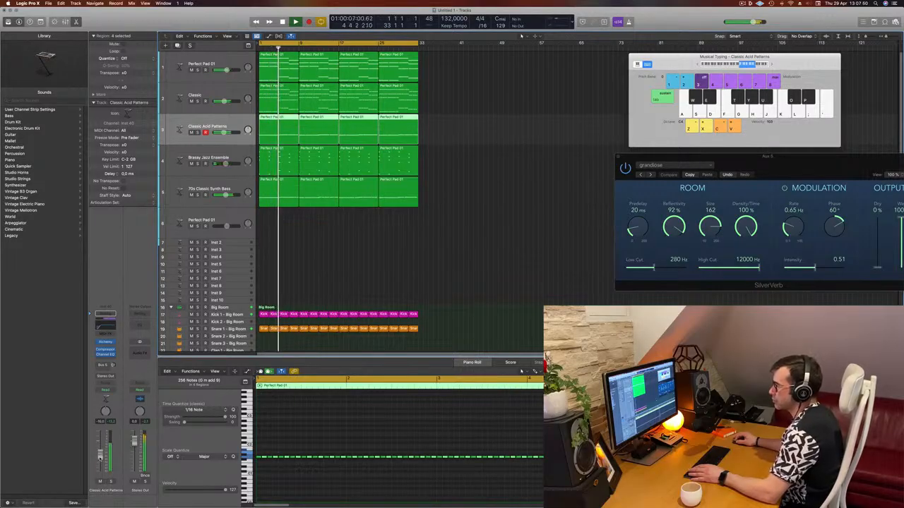
click(424, 279)
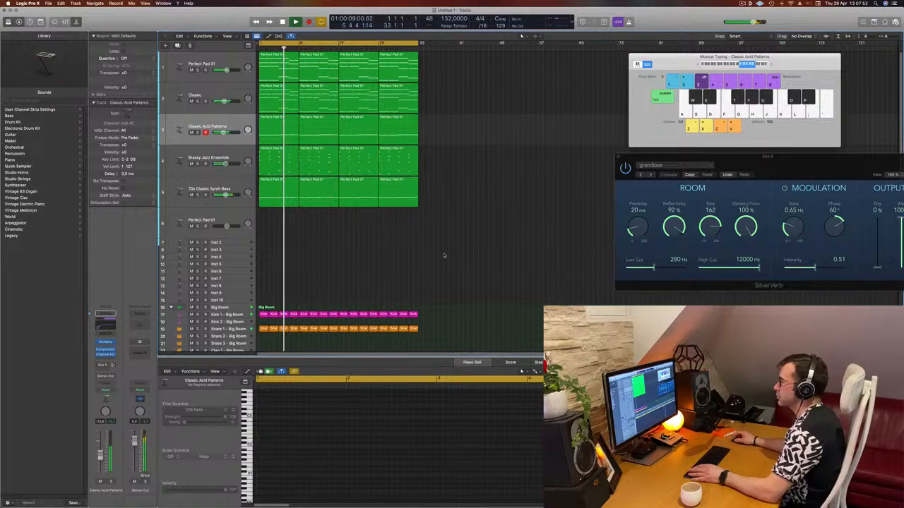
click(241, 185)
Step: Add a new instrument track with duplicate settings below Brassy Jazz Ensemble and load the Yamaha Grand Piano sound on it
click(236, 152)
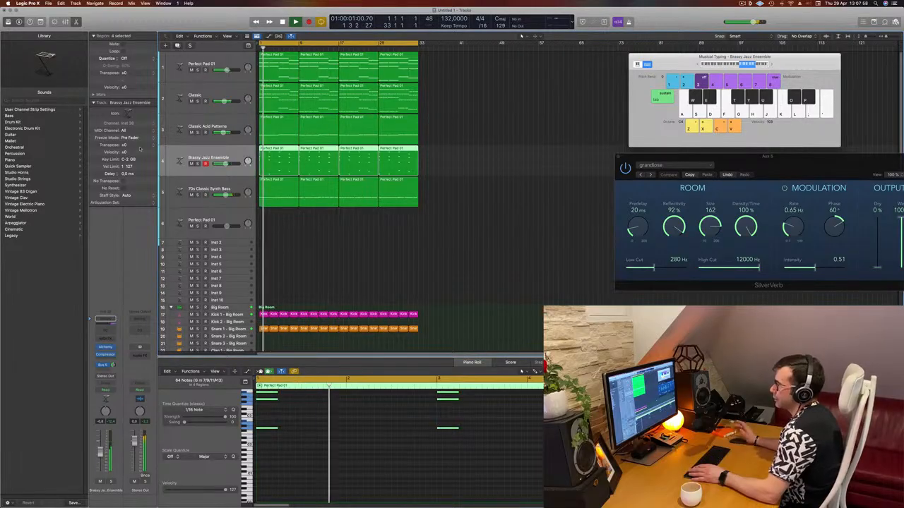
key(super+d)
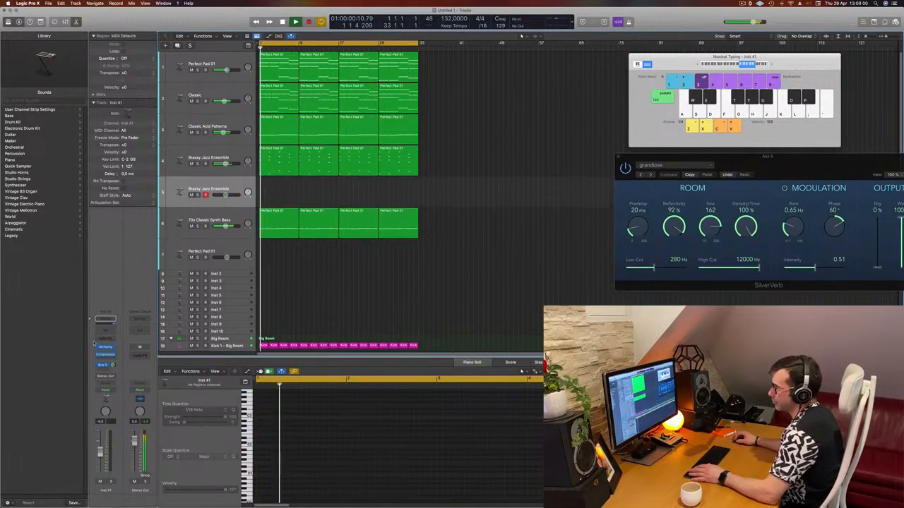
click(12, 160)
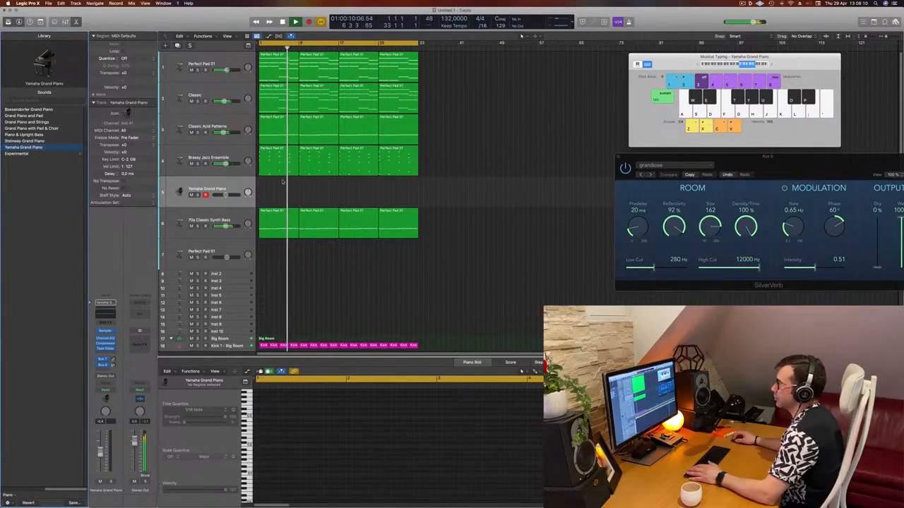
click(227, 184)
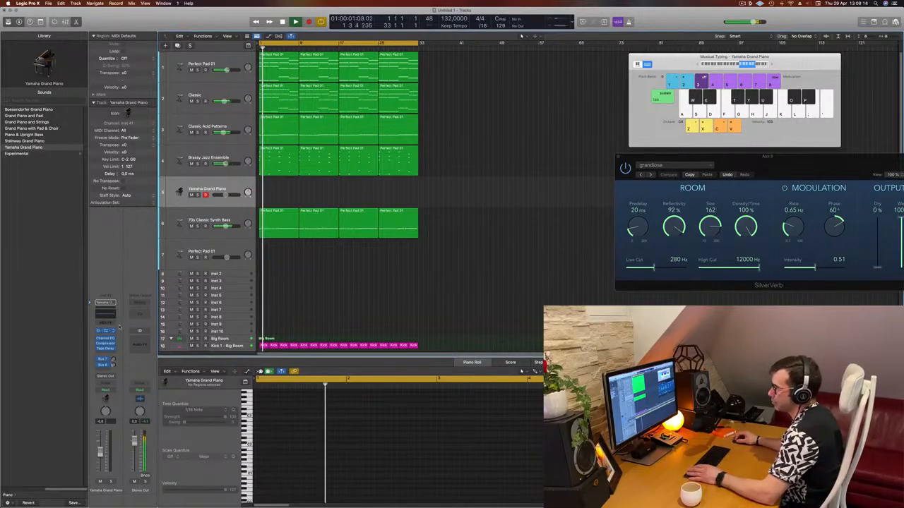
Step: Add a send to Bus 5 (Aux 5) on the Yamaha Grand Piano track
click(105, 369)
mouse_move(127, 378)
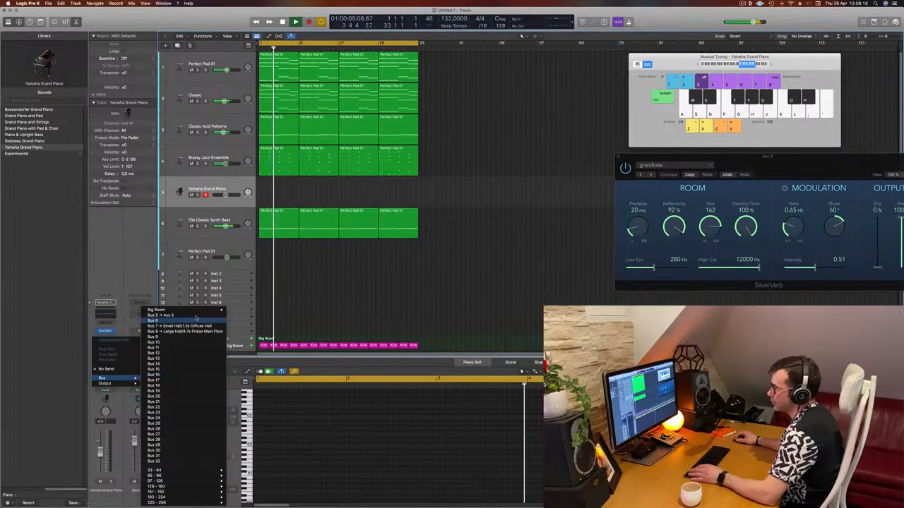
click(166, 315)
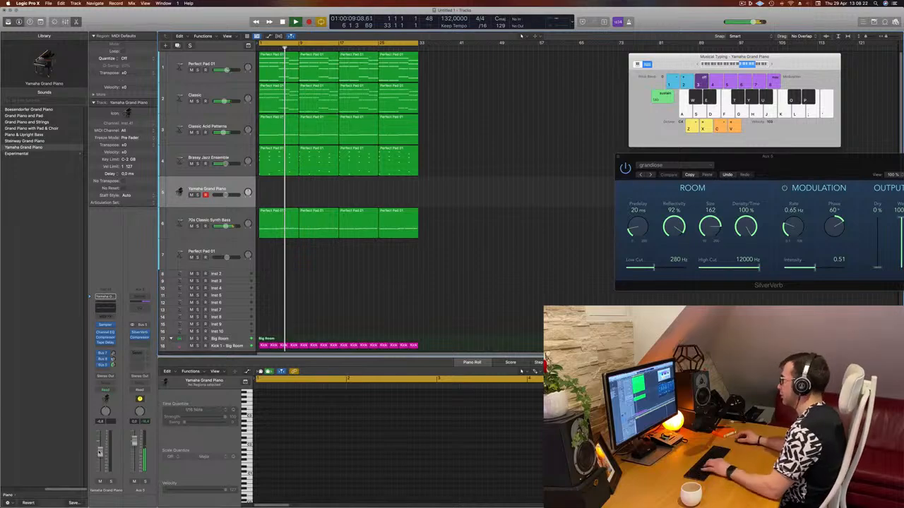
Step: Try out piano notes over the playing loop, lowering the Musical Typing keyboard to octave C3
key(h)
key(j)
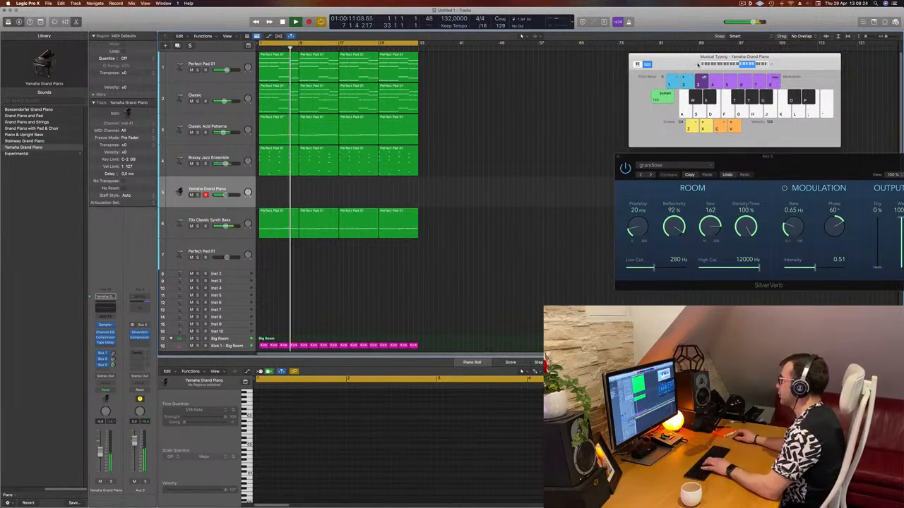
key(k)
click(697, 65)
key(j)
key(h)
key(j)
key(k)
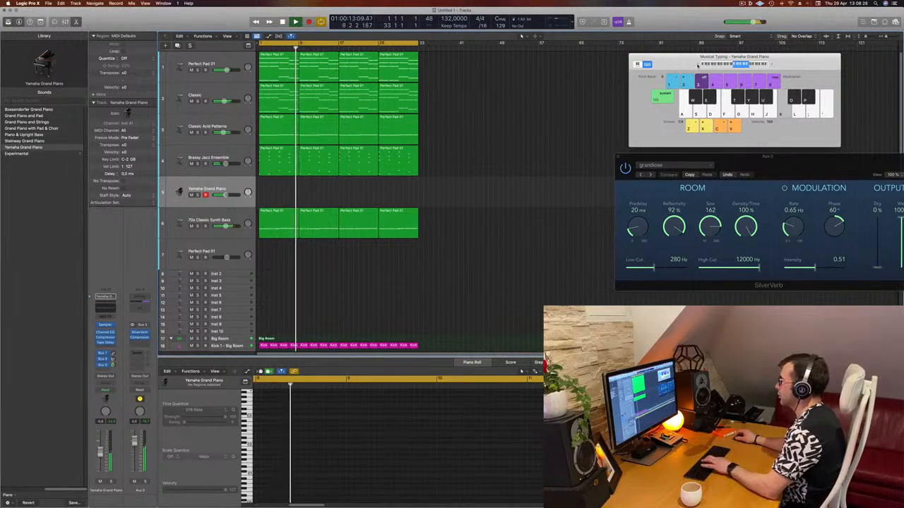
key(l)
key(k)
Step: Raise the Yamaha Grand Piano track's volume and improvise a melody over the looped arrangement
drag(105, 446, 104, 438)
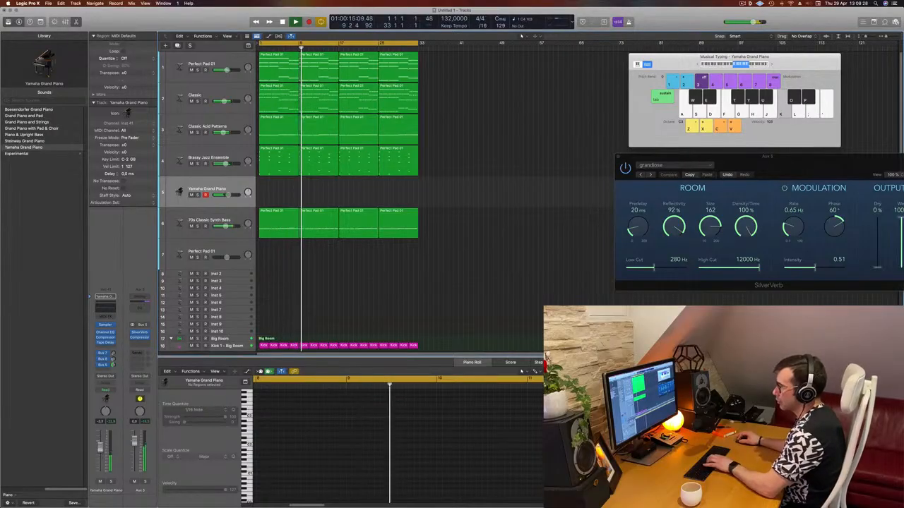
key(j)
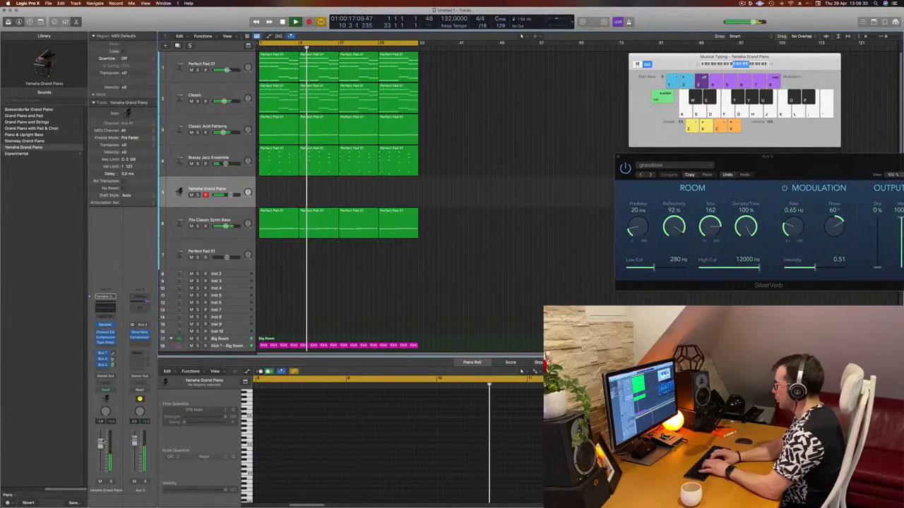
key(l)
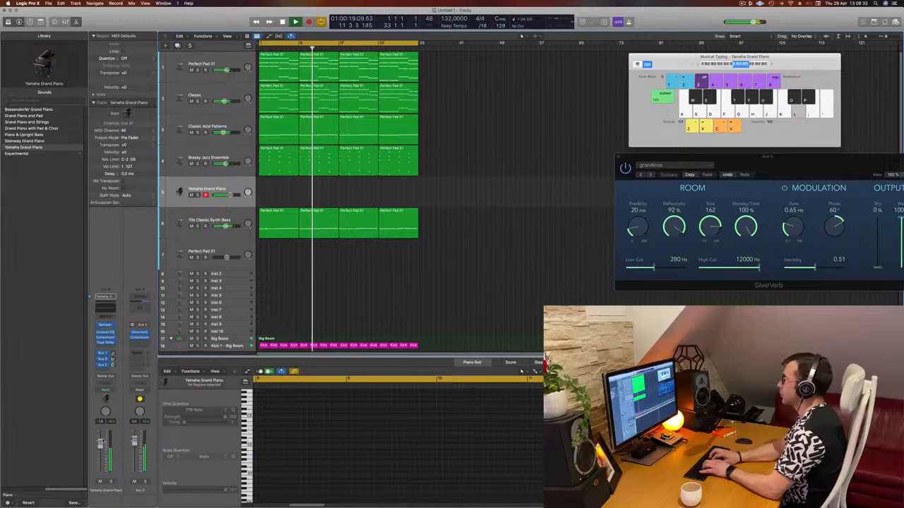
key(semicolon)
key(apostrophe)
key(apostrophe)
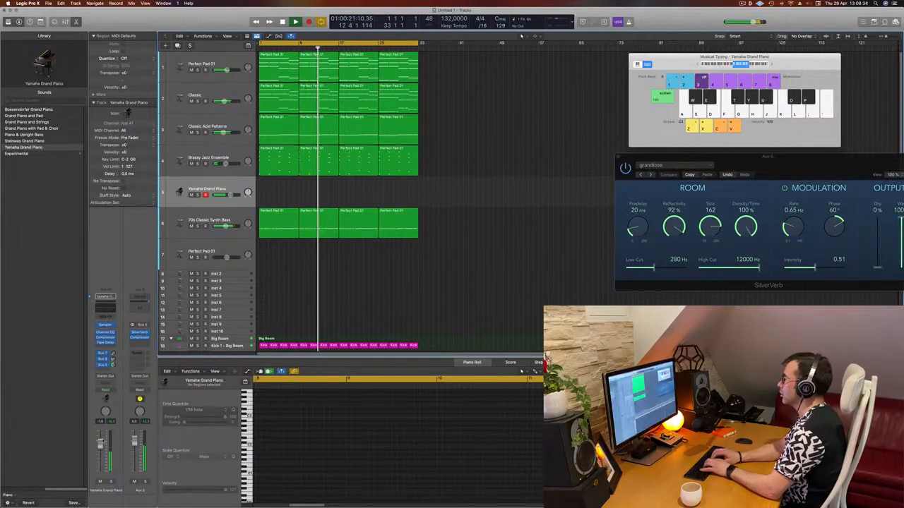
key(apostrophe)
key(apostrophe)
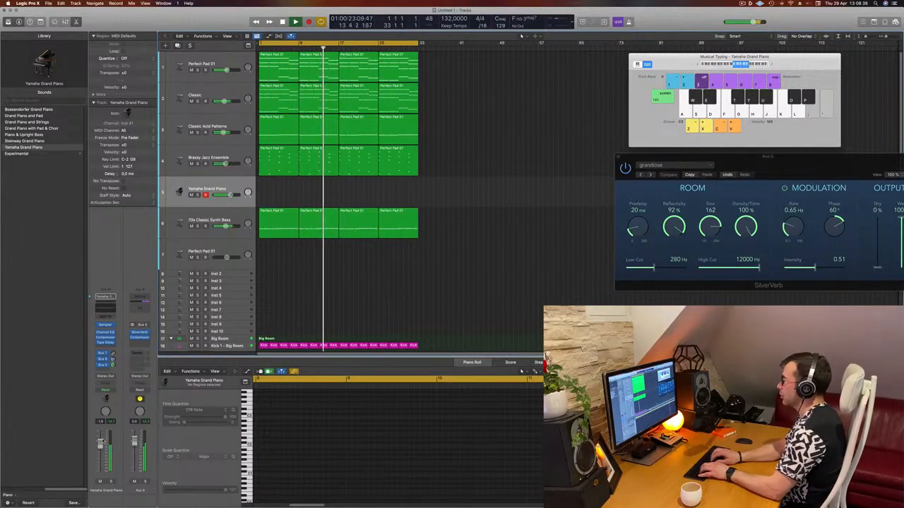
key(f)
key(f)
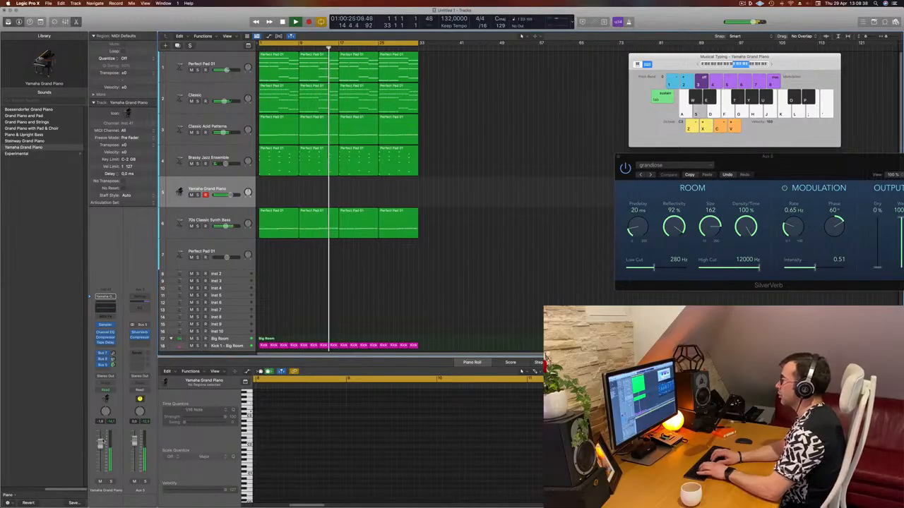
key(s)
key(d)
key(f)
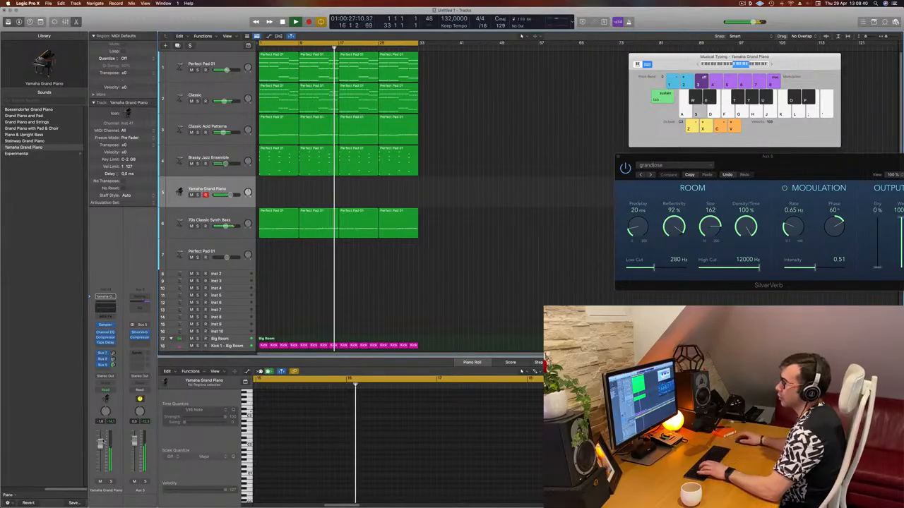
key(s)
key(d)
key(s)
Step: Nudge up the Yamaha Grand Piano track's volume and rehearse melody ideas over the looping arrangement
drag(98, 447, 101, 438)
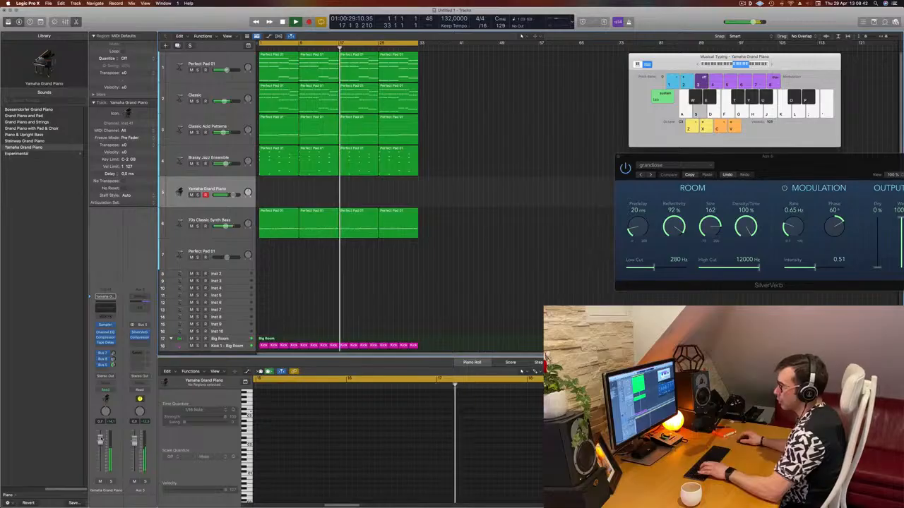
key(s)
key(d)
key(f)
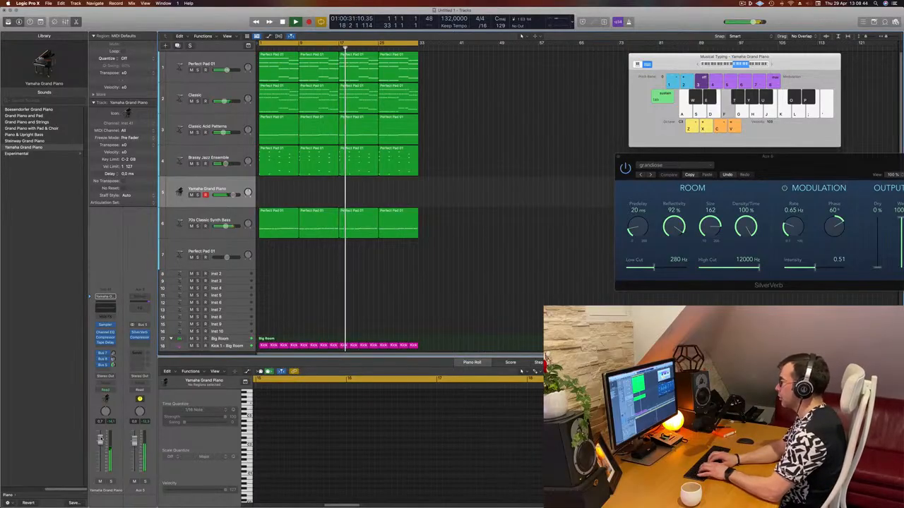
key(j)
key(k)
key(l)
key(l)
key(l)
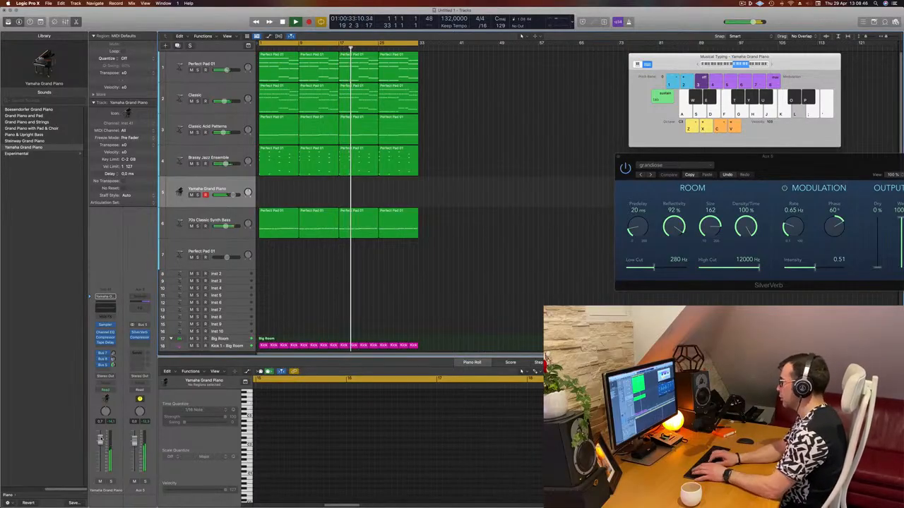
key(k)
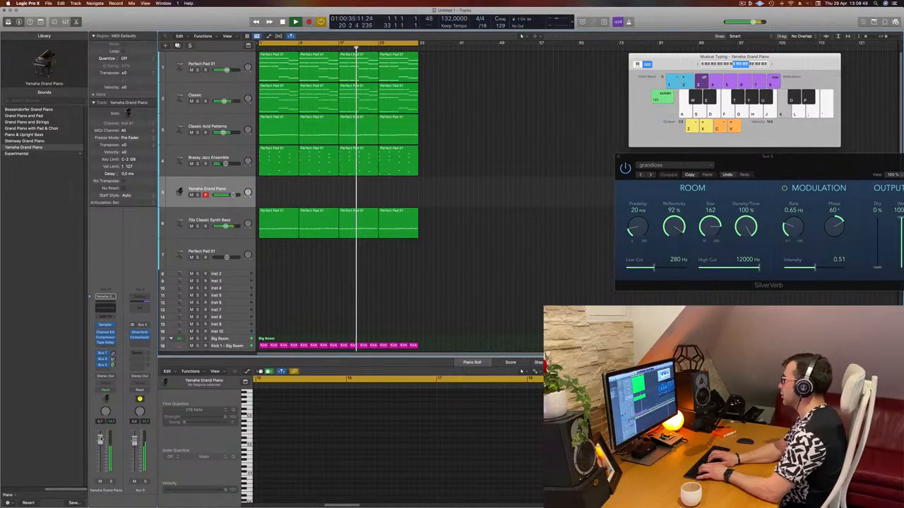
key(apostrophe)
key(semicolon)
key(apostrophe)
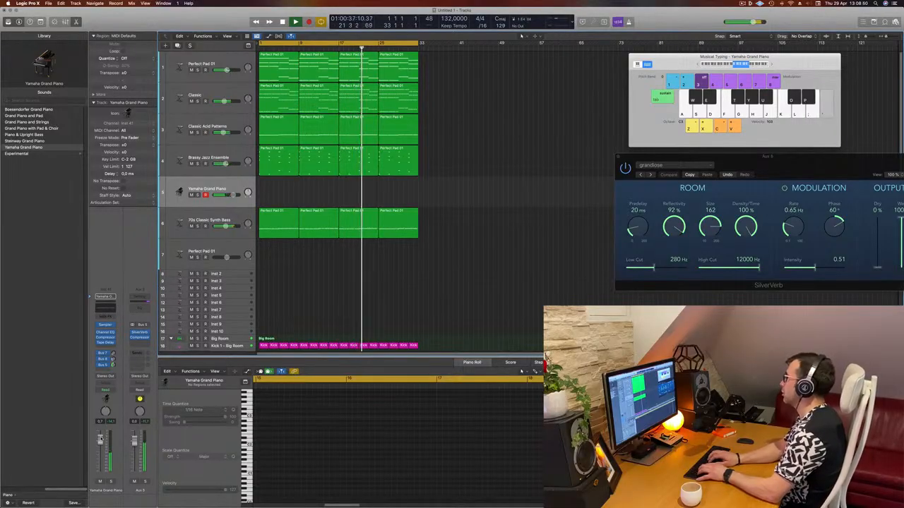
key(semicolon)
key(k)
key(k)
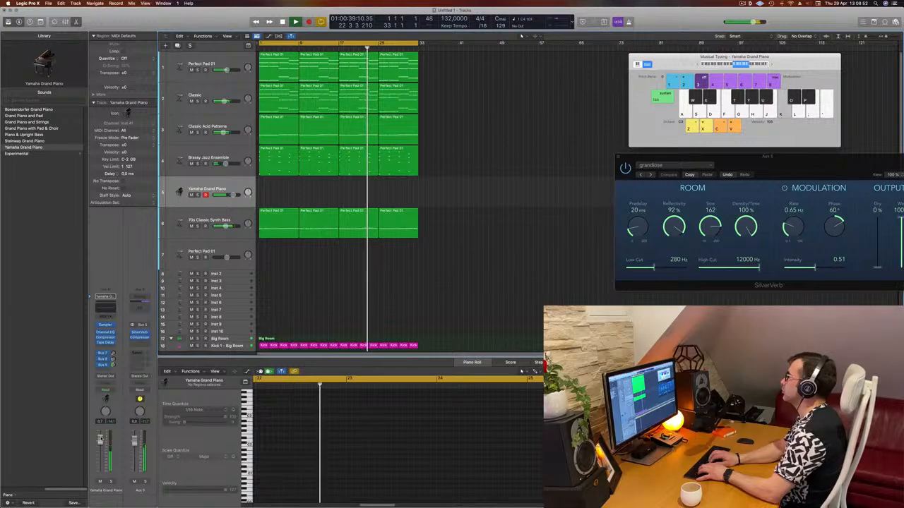
key(apostrophe)
key(apostrophe)
key(k)
key(k)
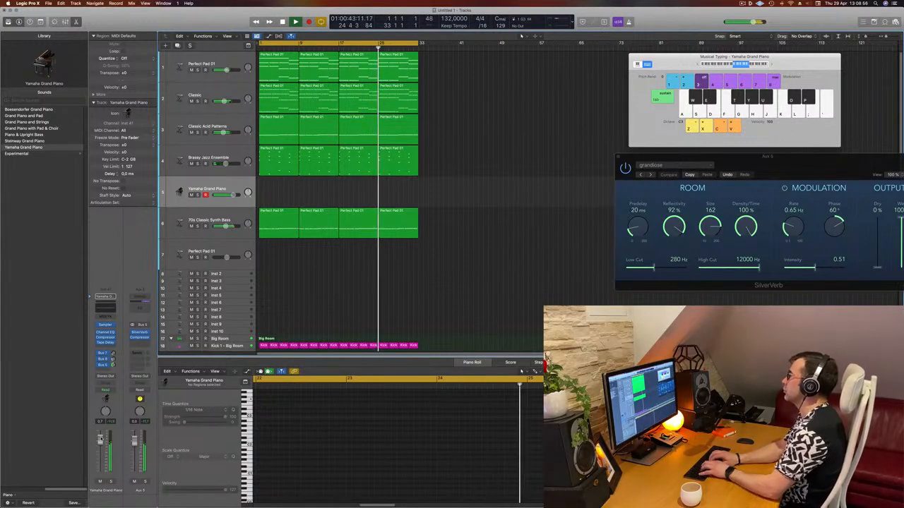
key(g)
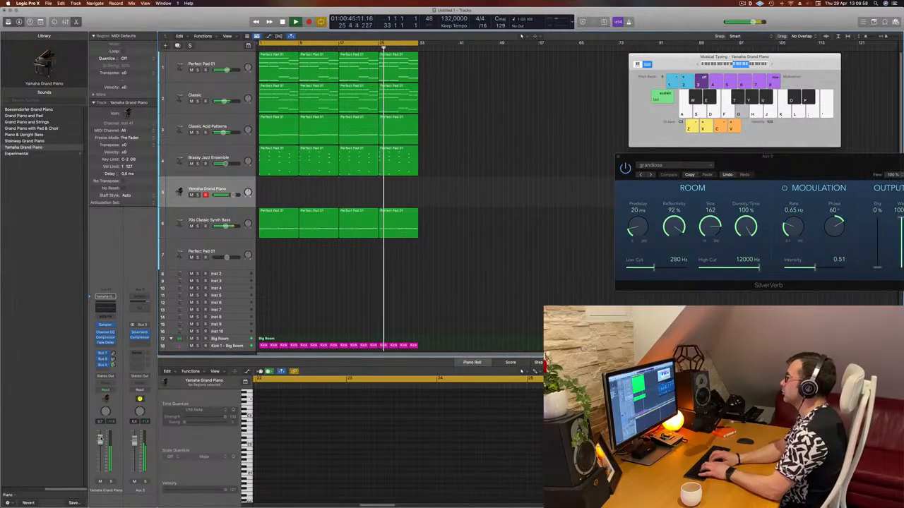
key(l)
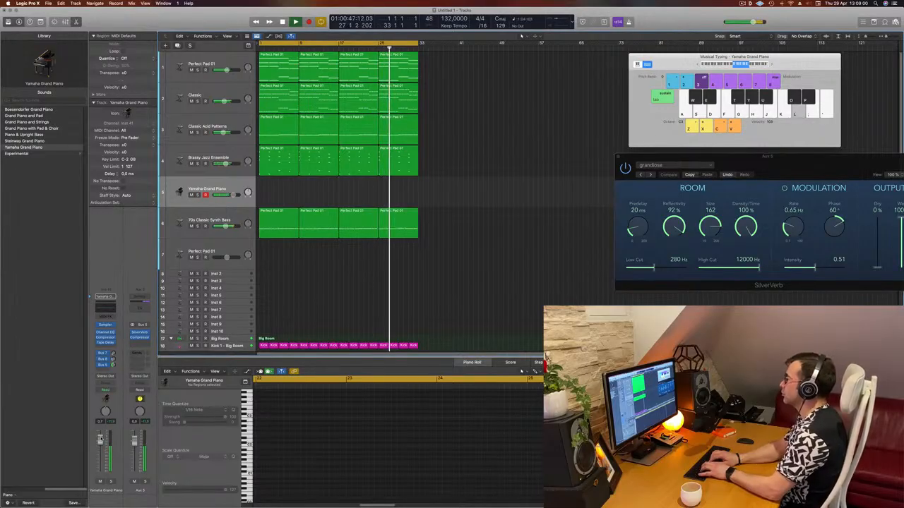
key(g)
key(g)
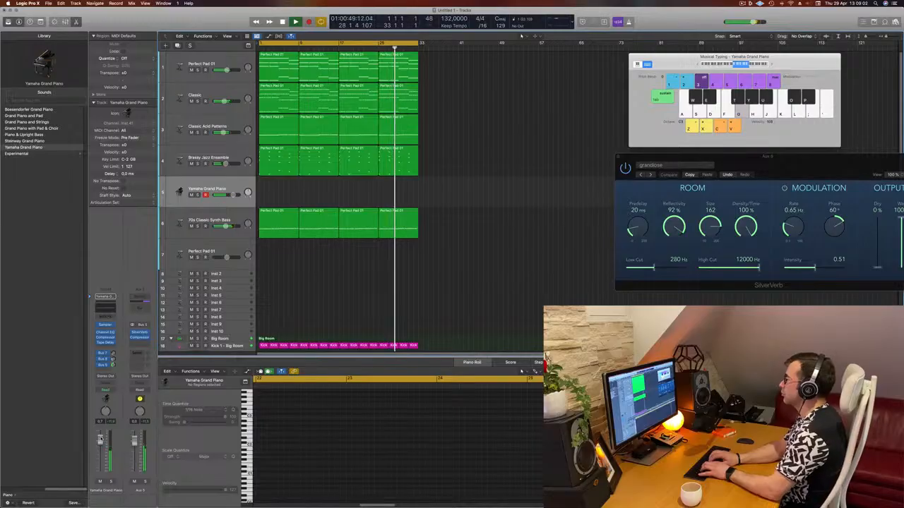
key(k)
key(l)
key(semicolon)
key(l)
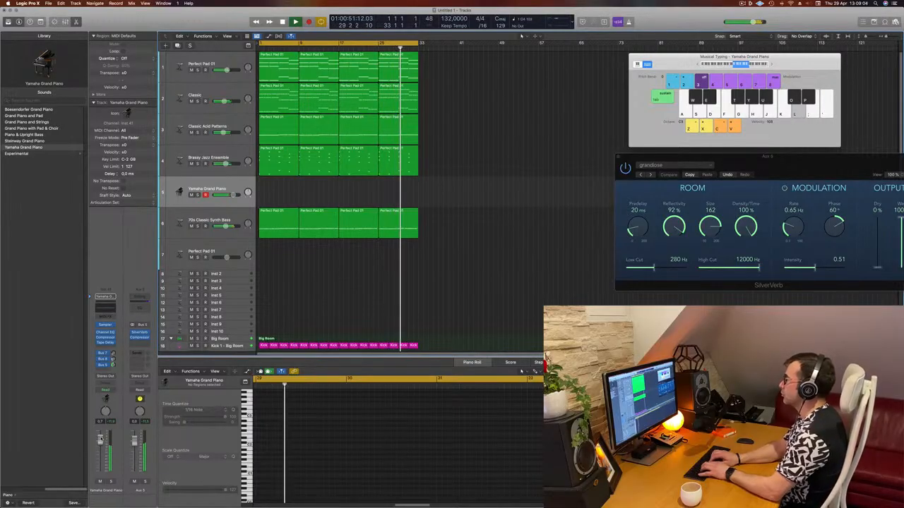
key(k)
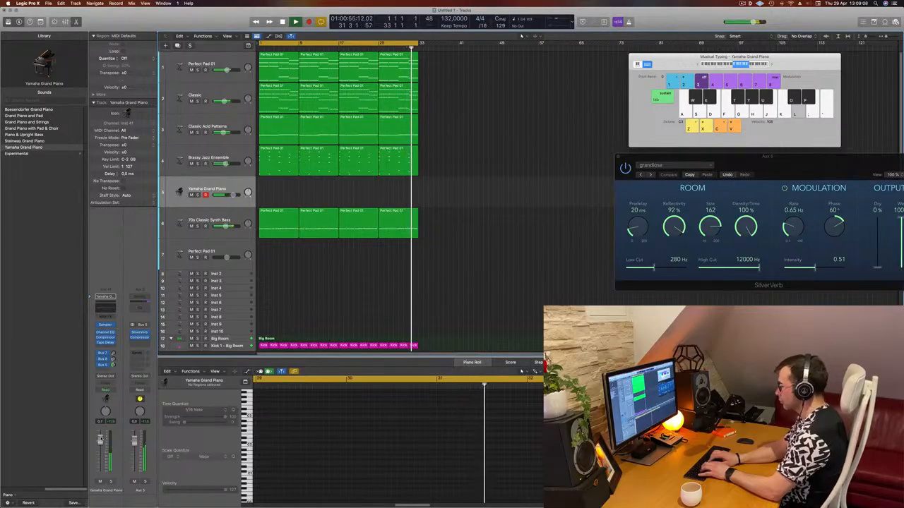
key(k)
key(l)
Step: Record a piano melody phrase from bar 1 onto the Yamaha Grand Piano track over the looping arrangement
key(r)
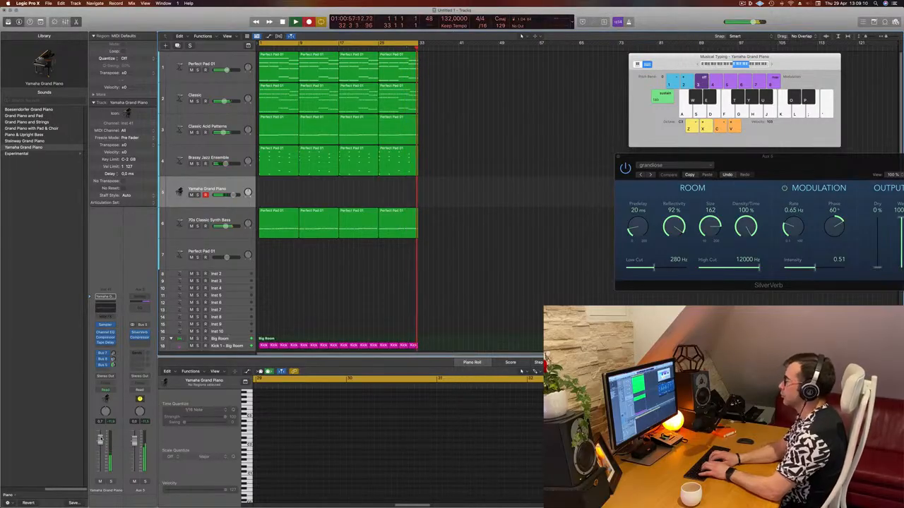
key(g)
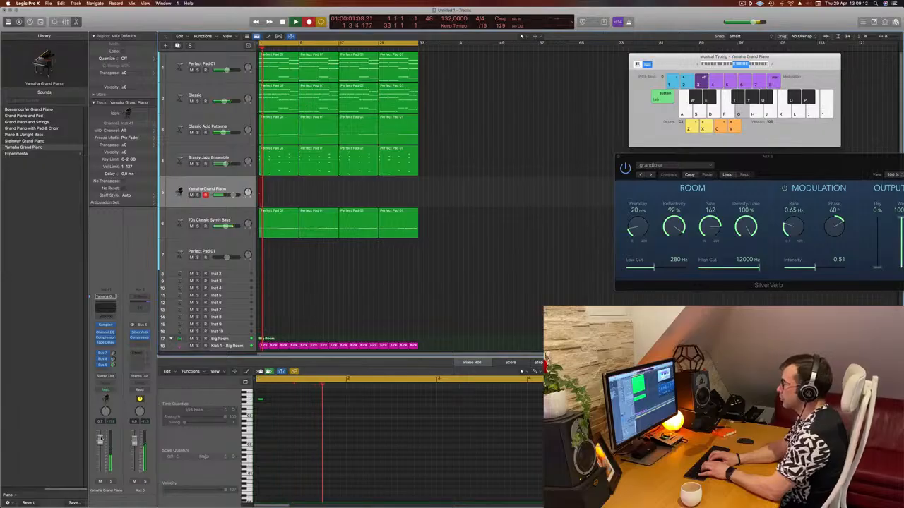
key(l)
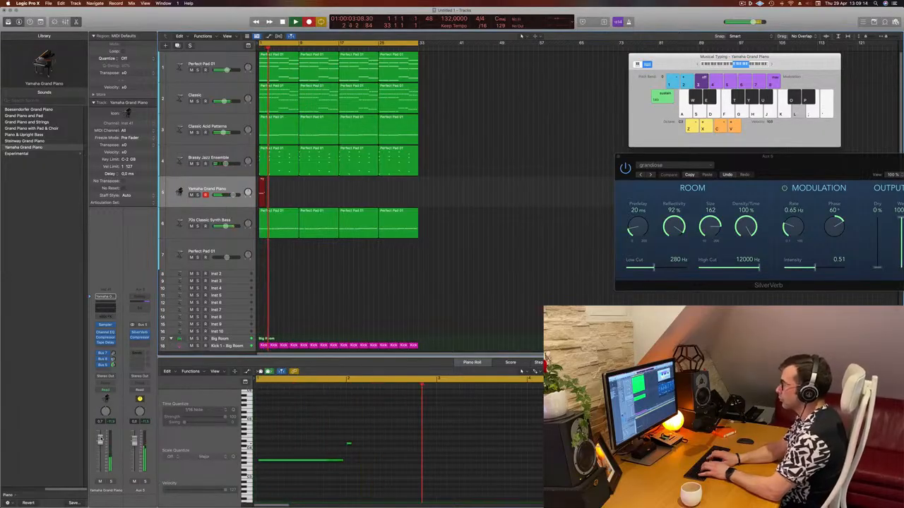
key(k)
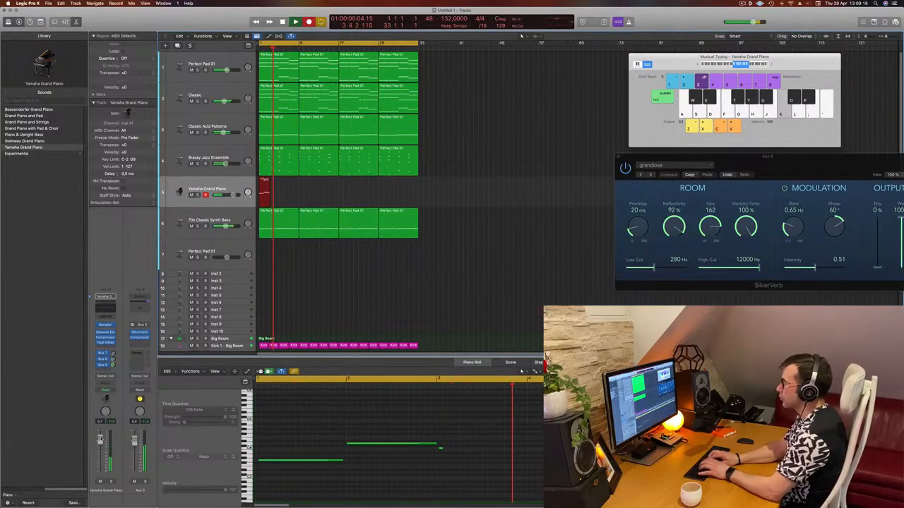
key(g)
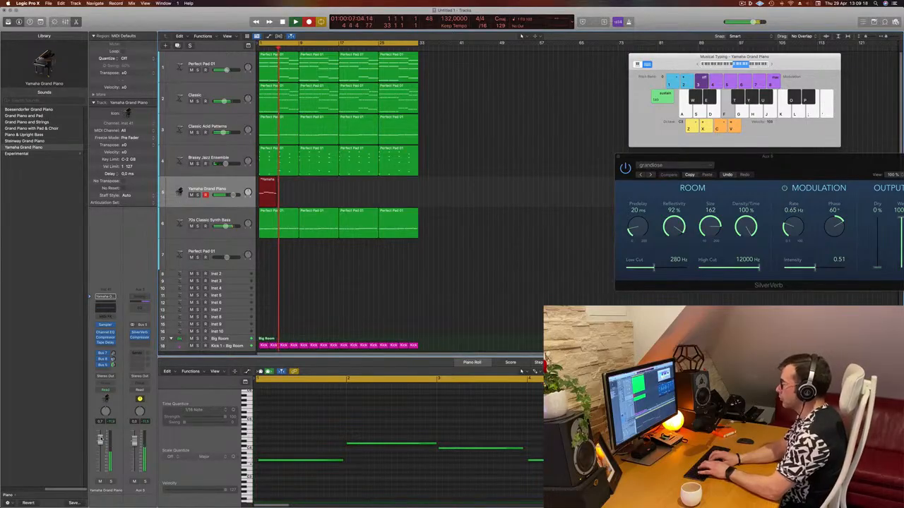
key(g)
key(semicolon)
key(l)
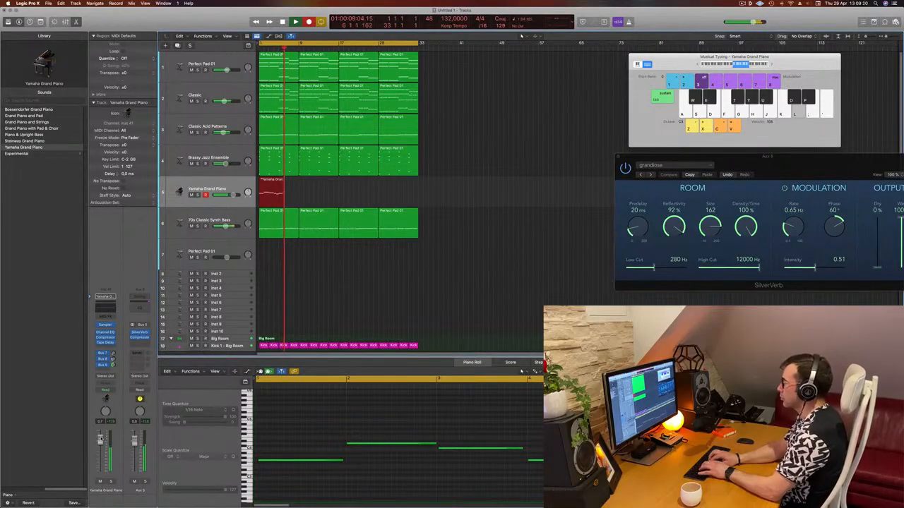
key(k)
key(g)
key(space)
Step: Play back the recorded piano region and quantize all its notes to 1/16 Note
key(space)
key(space)
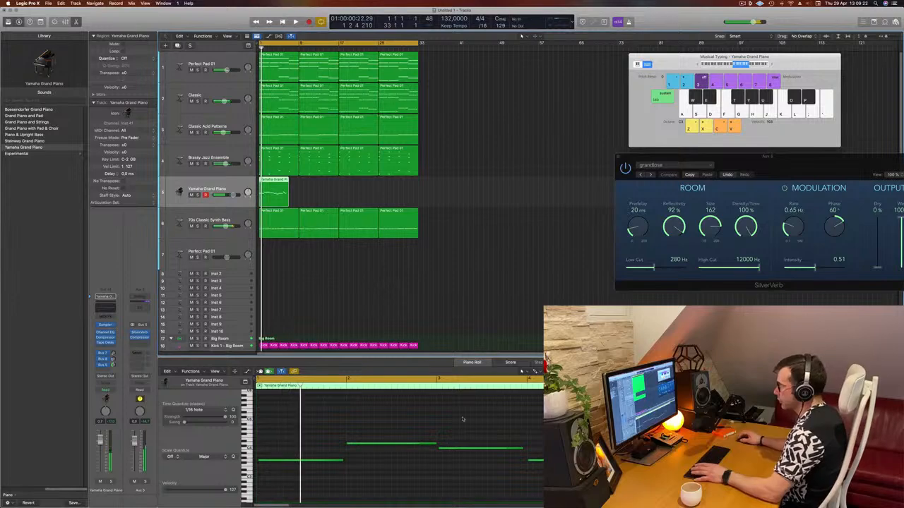
key(space)
click(459, 418)
key(super+a)
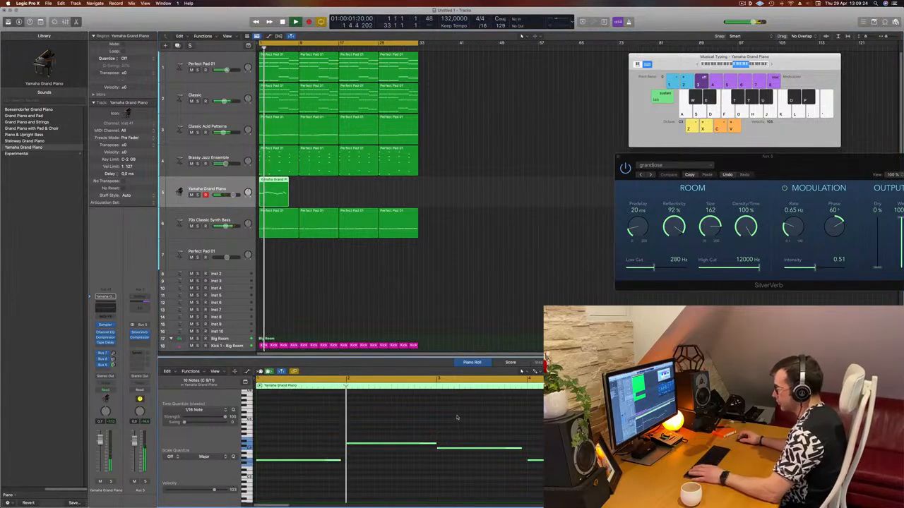
Step: Trim the end of the recorded Yamaha Grand Piano region so it spans the first four bars
click(408, 410)
scroll(407, 411, down, 1)
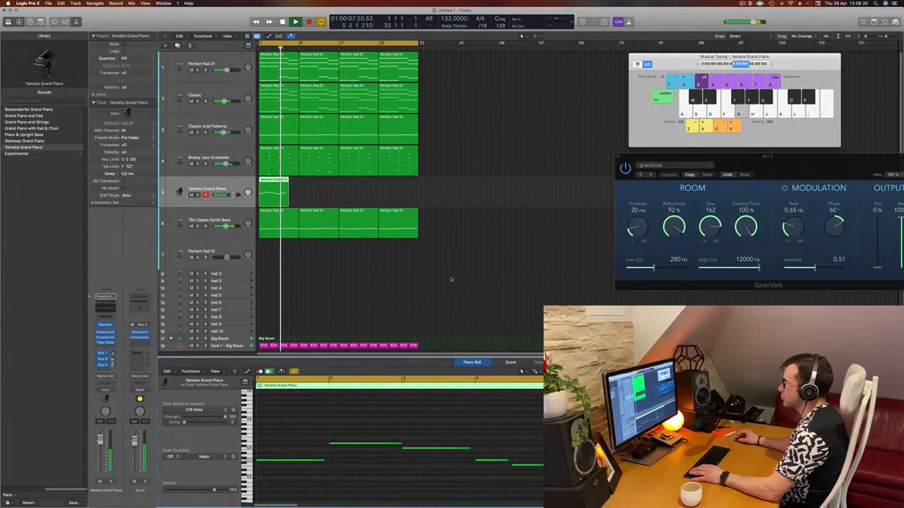
scroll(304, 191, up, 2)
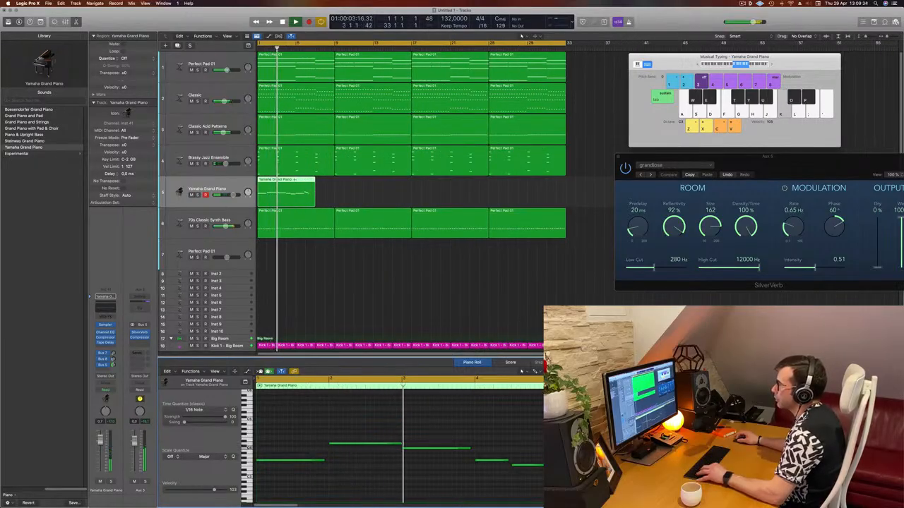
drag(297, 185, 315, 191)
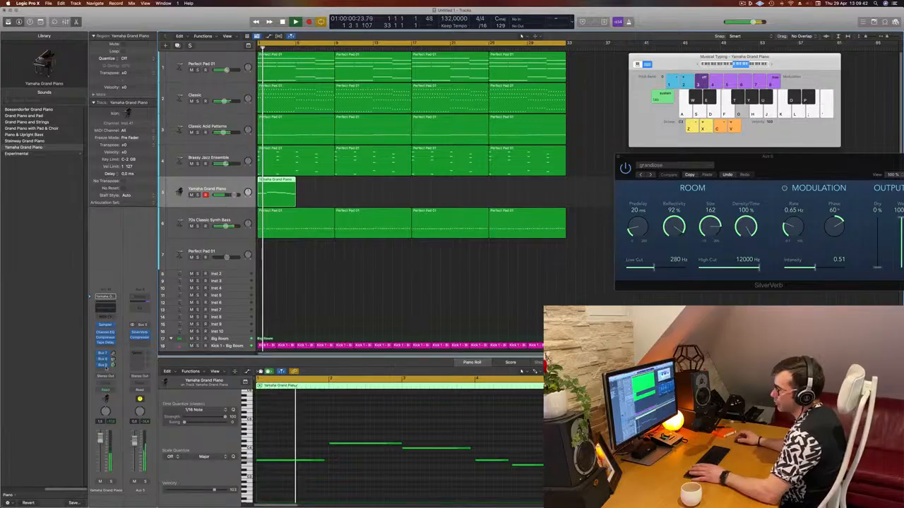
Step: Check the piano track's Channel EQ and Compressor settings and add a second Compressor after the Tape Delay
click(107, 309)
drag(328, 93, 444, 91)
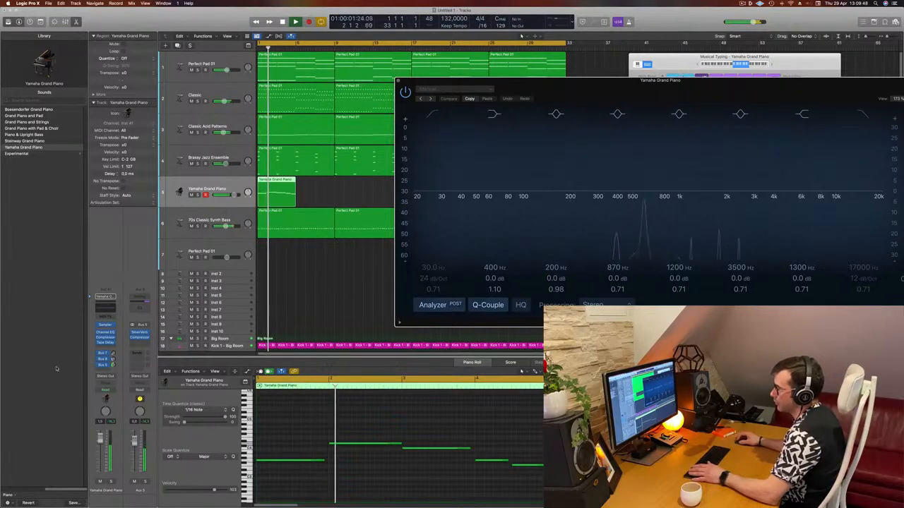
click(103, 338)
click(476, 124)
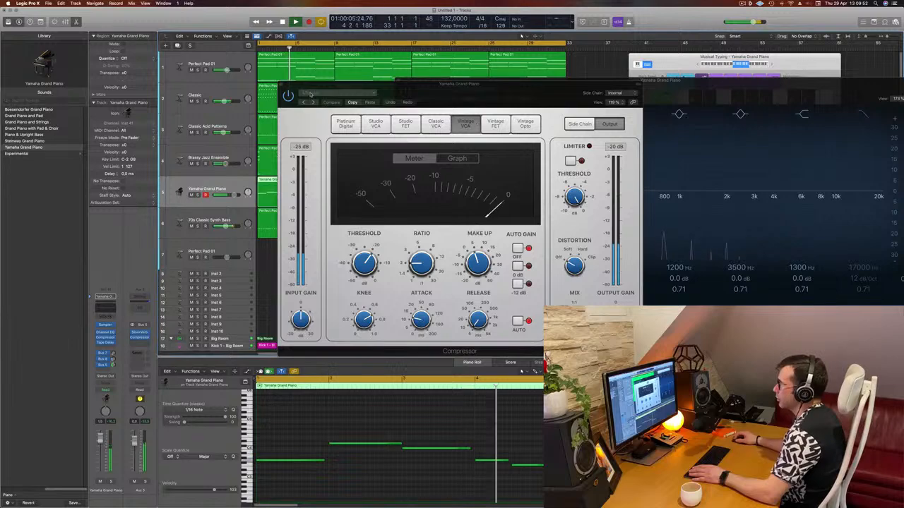
click(281, 84)
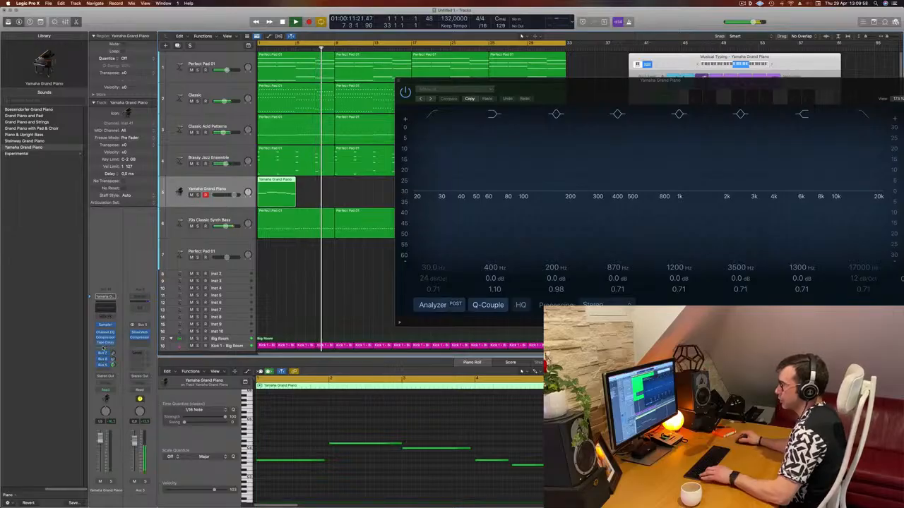
key(Return)
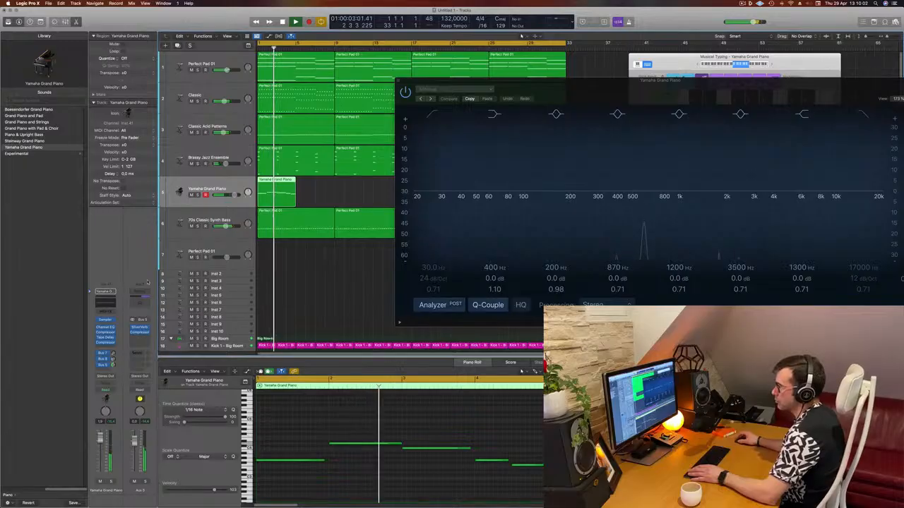
click(399, 80)
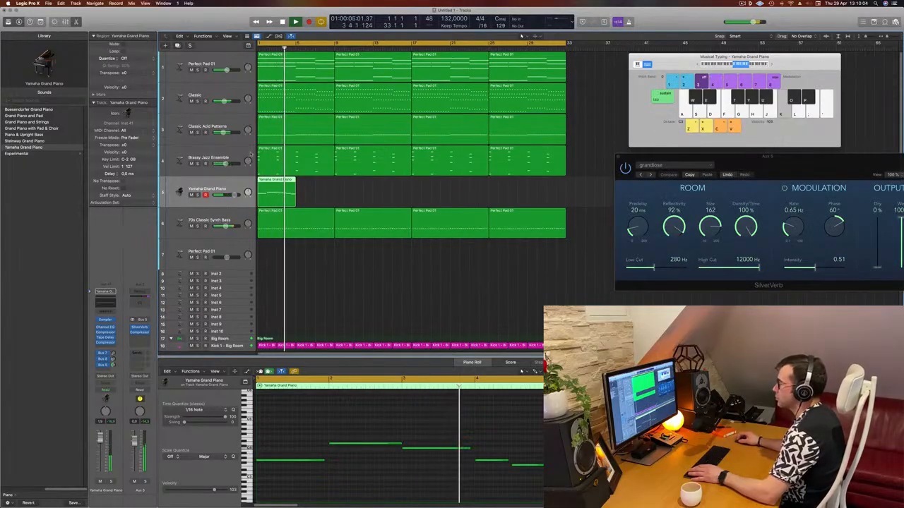
Step: In the piano's Channel EQ, boost 3560 Hz by 3.7 dB and set the high shelf to 398 Hz with +4.0 dB
click(106, 302)
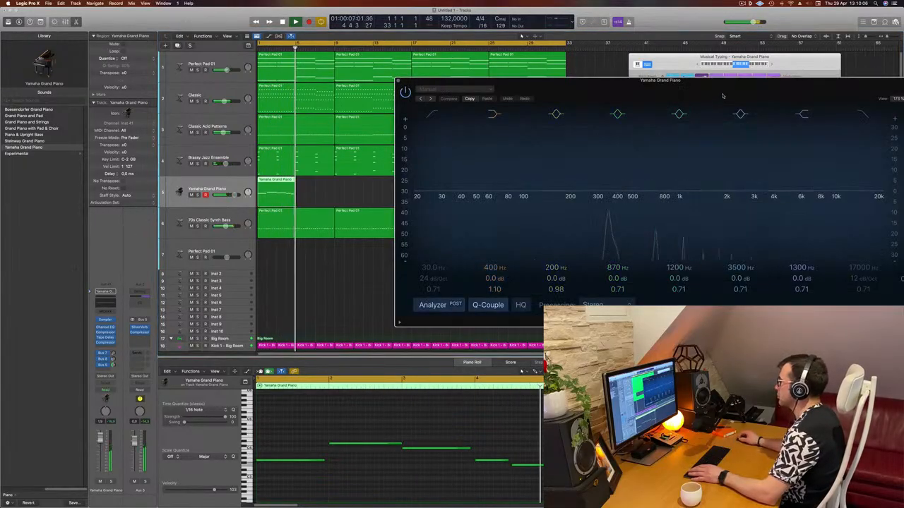
drag(723, 94, 576, 87)
key(space)
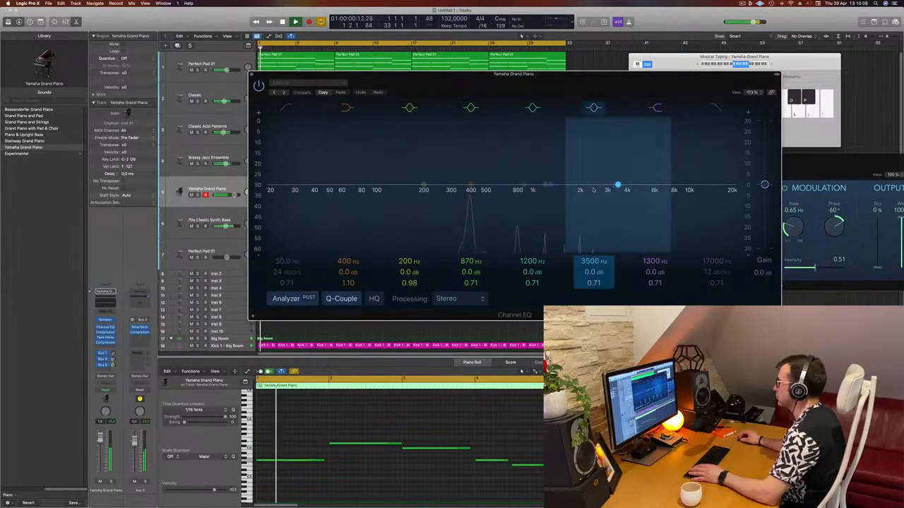
drag(617, 186, 619, 177)
mouse_move(550, 186)
mouse_down()
mouse_move(551, 168)
mouse_move(550, 179)
mouse_up()
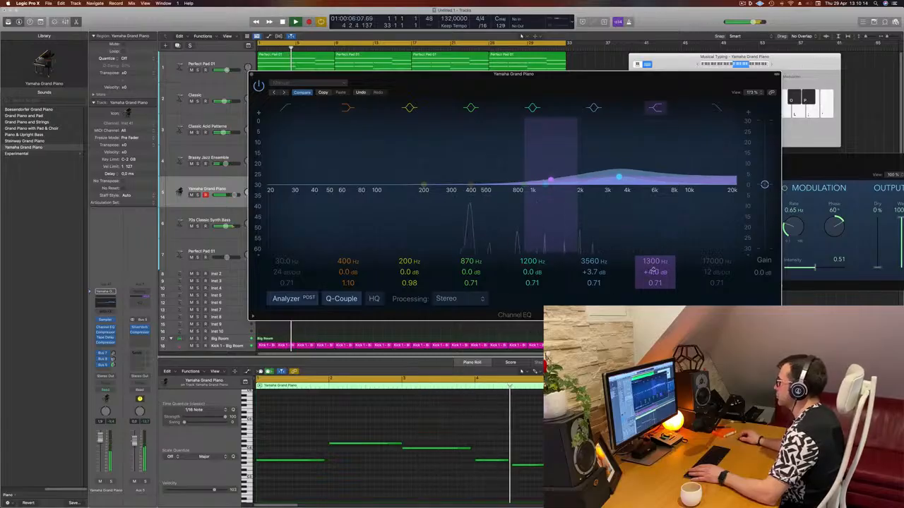
drag(654, 262, 654, 281)
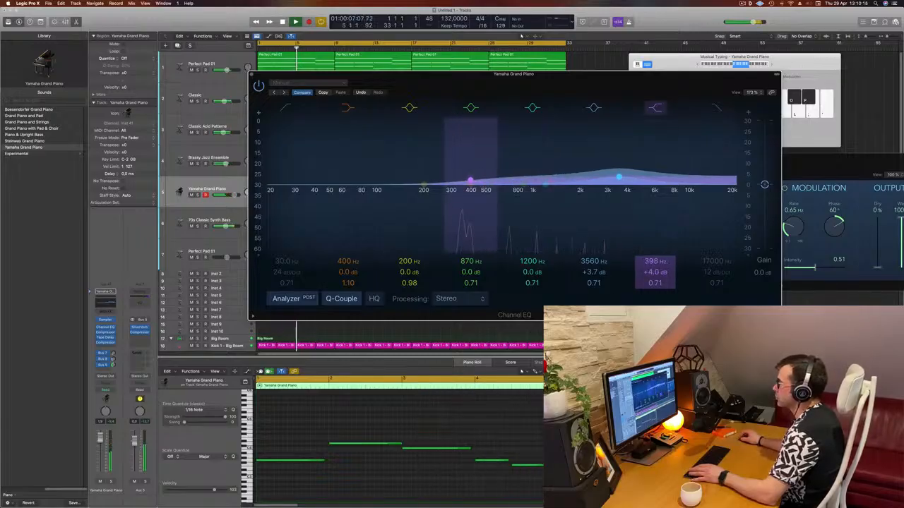
Step: Enable the piano EQ's low-cut filter just above 400 Hz, close the EQ and replay the loop from the start
click(286, 108)
drag(281, 190, 472, 189)
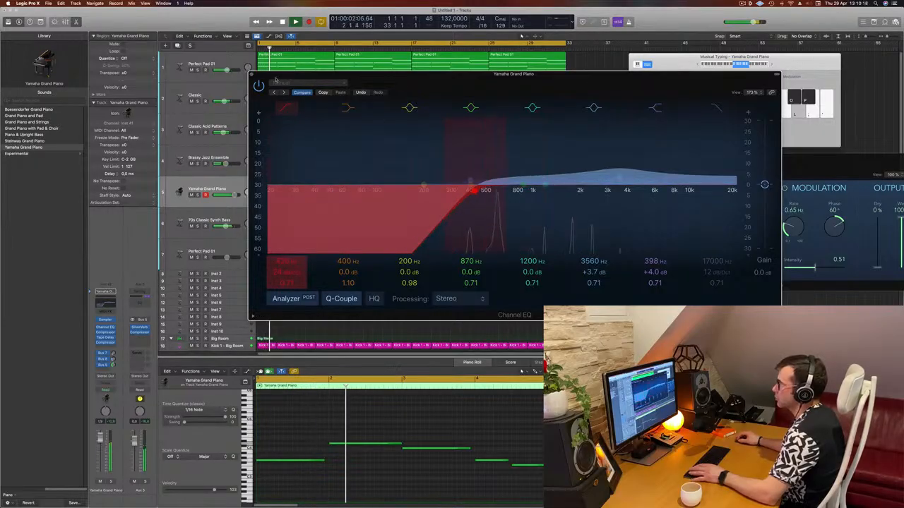
key(Return)
click(251, 74)
key(Return)
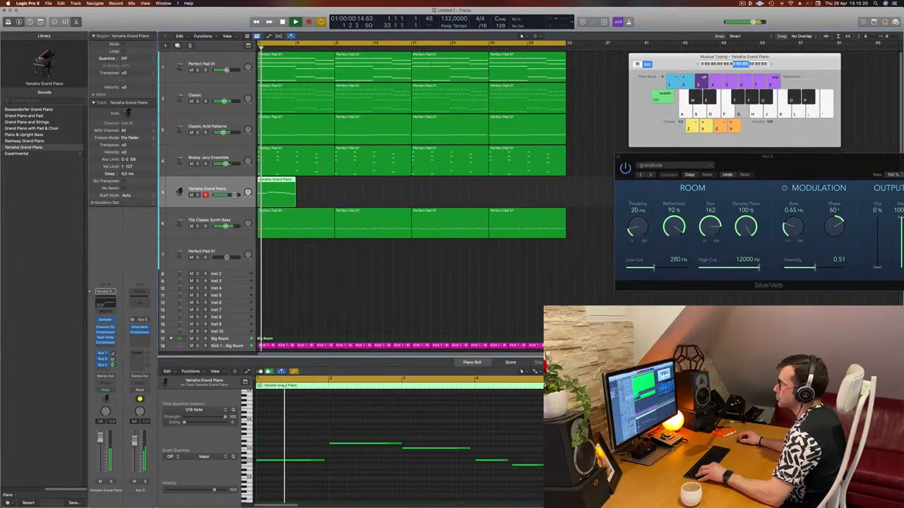
Step: Copy the Yamaha Grand Piano region to bars 5–8 and show both regions together in the Piano Roll
drag(277, 187, 315, 186)
scroll(347, 191, down, 1)
shift+click(281, 191)
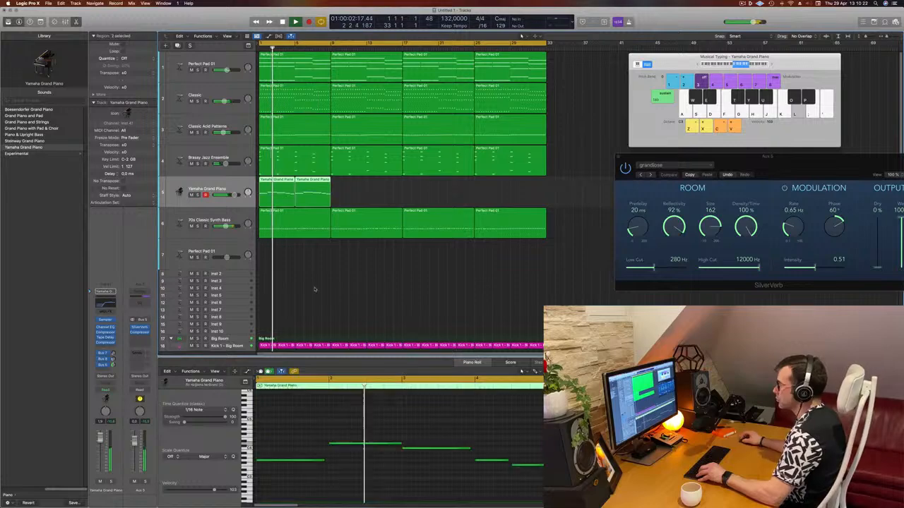
scroll(369, 400, down, 3)
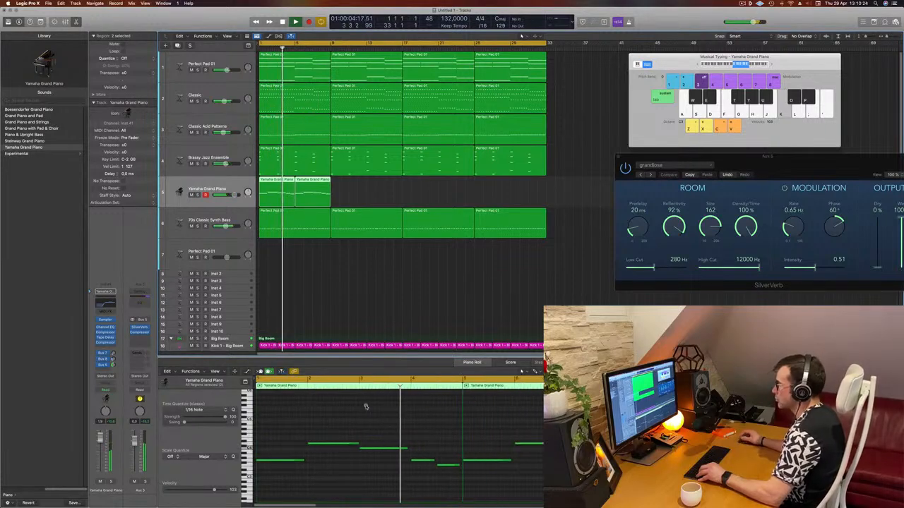
scroll(366, 407, down, 4)
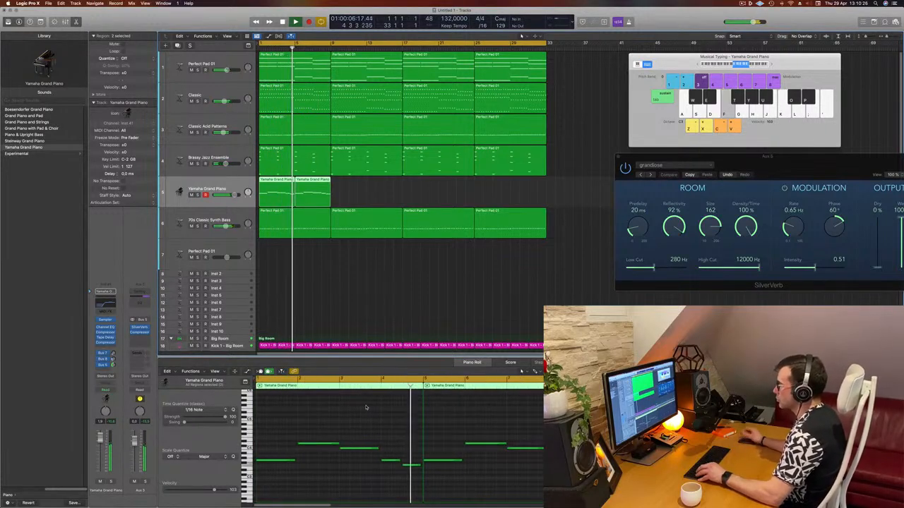
key(super+Left)
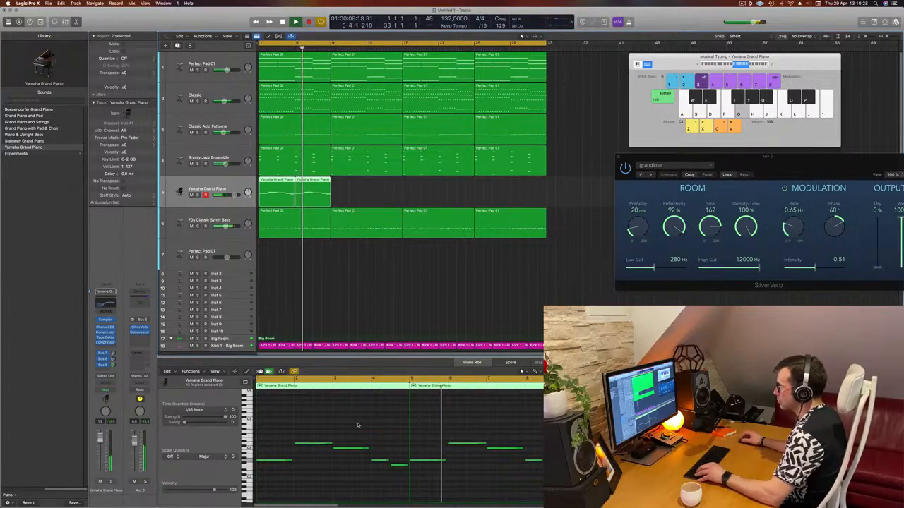
key(Return)
Step: Raise the first note of the second piano region to the pitch of the first region's third note
drag(427, 428, 428, 493)
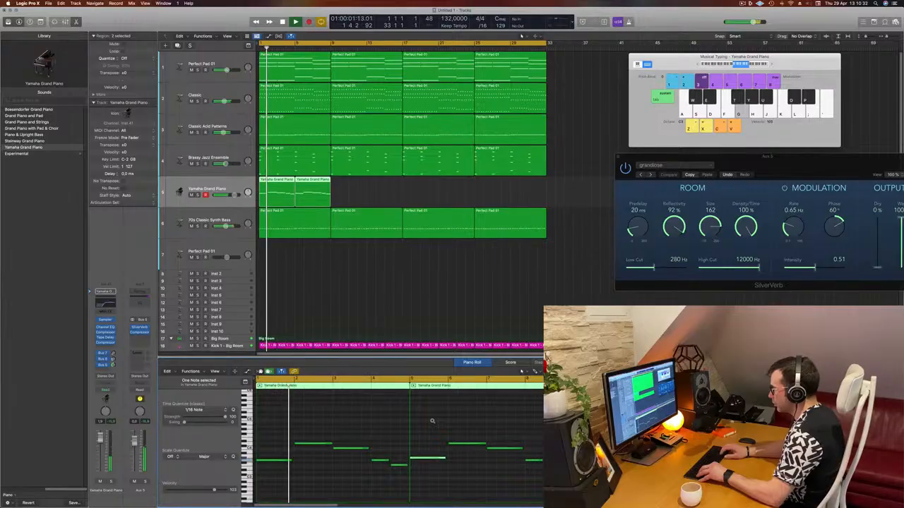
key(alt+Up)
key(alt+Up)
key(alt+Up)
key(alt+Up)
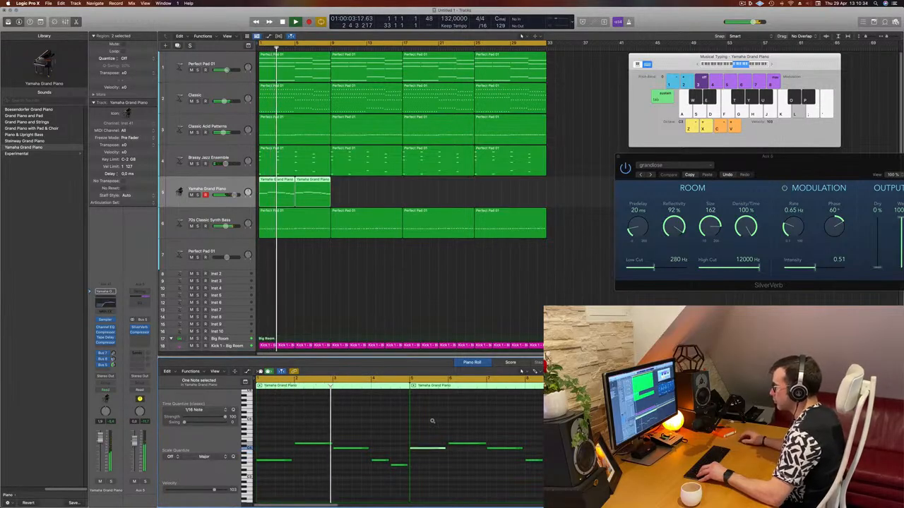
Step: Lower the second piano region's third note to just above the pitch of the first region's opening note
drag(502, 436, 510, 456)
key(alt+Down)
key(alt+Down)
key(alt+Down)
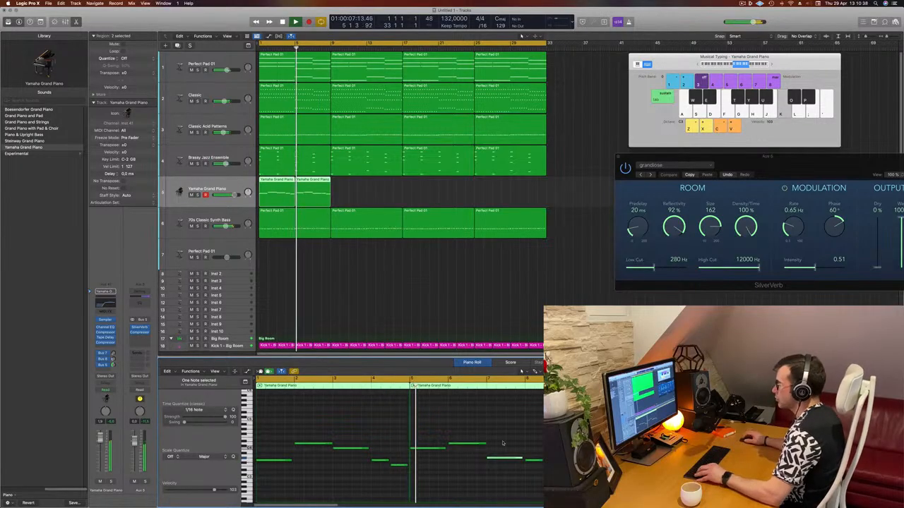
Step: Replay the melody and lower the second piano region's third note by one more semitone
scroll(494, 434, left, 1)
key(space)
key(space)
click(387, 418)
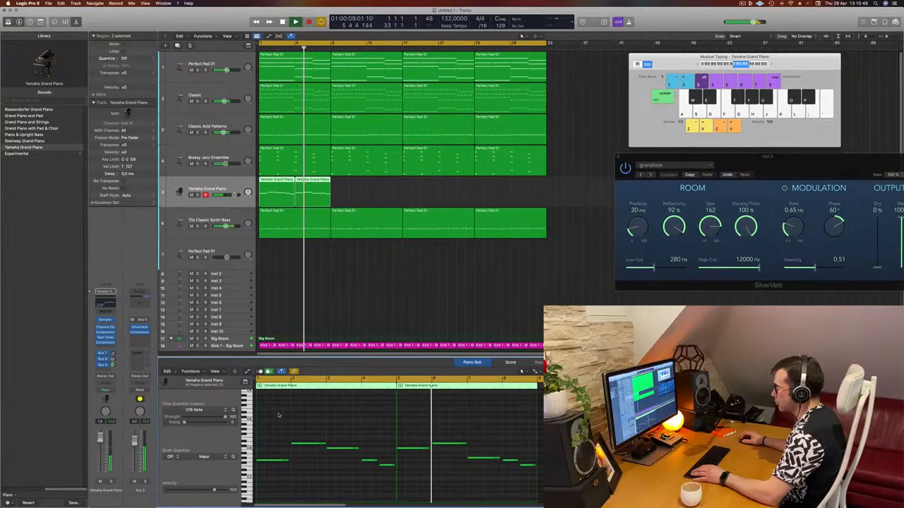
scroll(274, 417, down, 1)
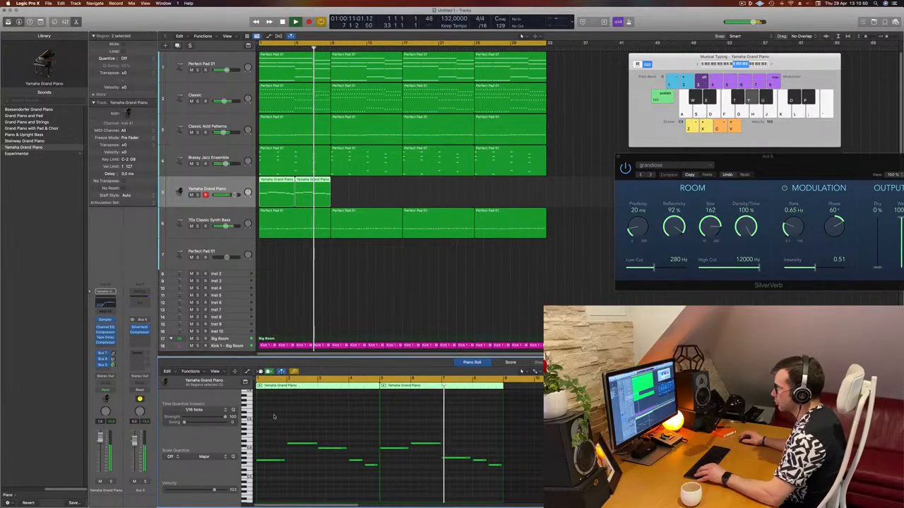
drag(447, 475, 446, 473)
key(alt+Down)
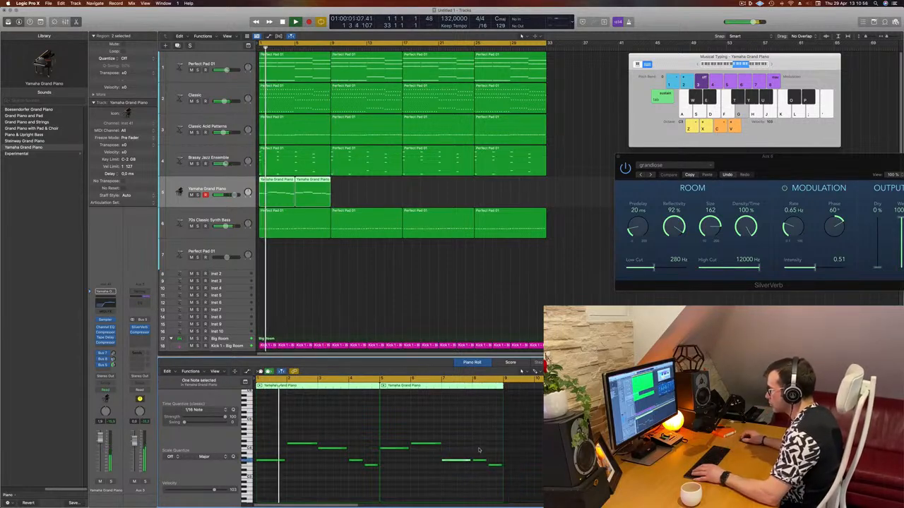
Step: Raise the fourth note of the second piano region to that region's first-note pitch and replay from the start
drag(481, 452, 482, 467)
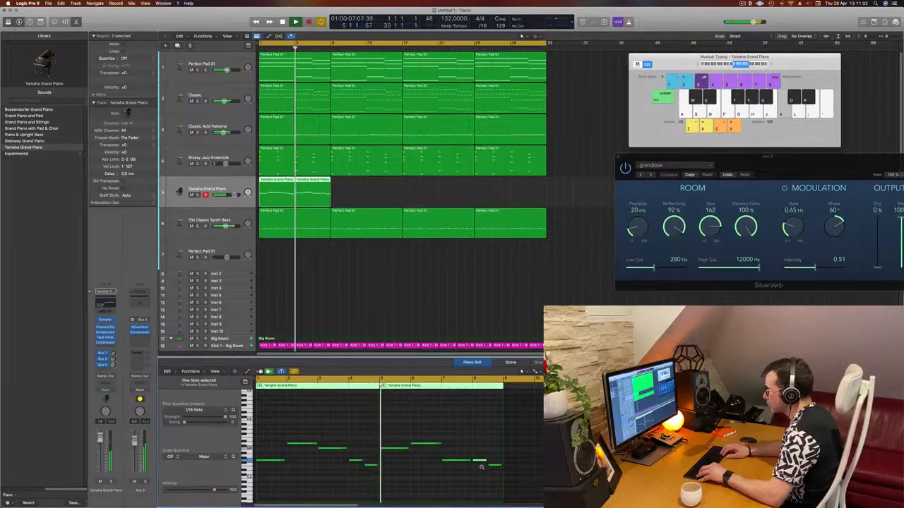
key(alt+Up)
key(alt+Up)
key(alt+Up)
key(alt+Up)
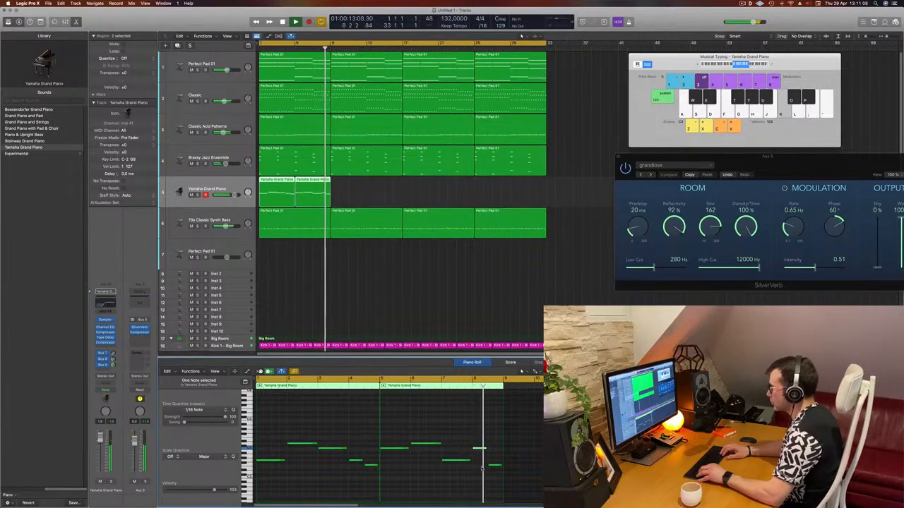
key(Return)
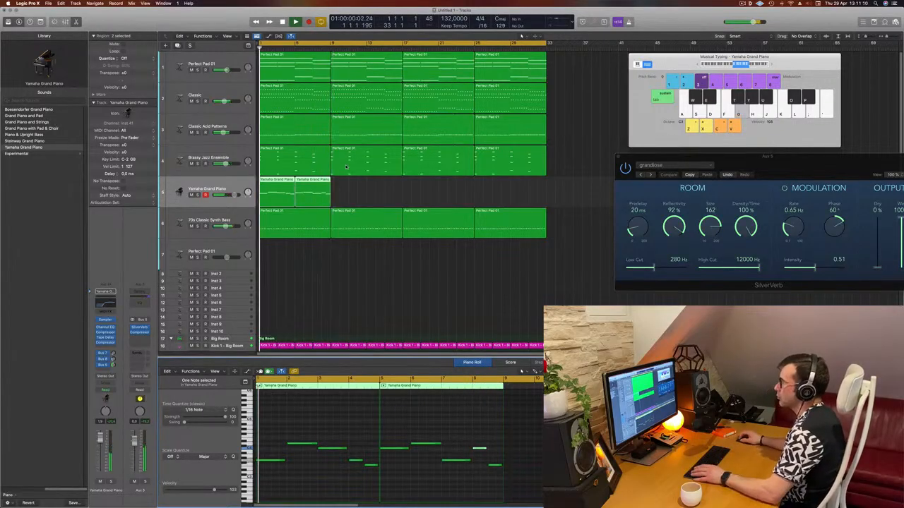
Step: Copy the two piano regions to bars 9–16 and zoom the arrangement out
drag(283, 184, 351, 189)
key(space)
key(super+Left)
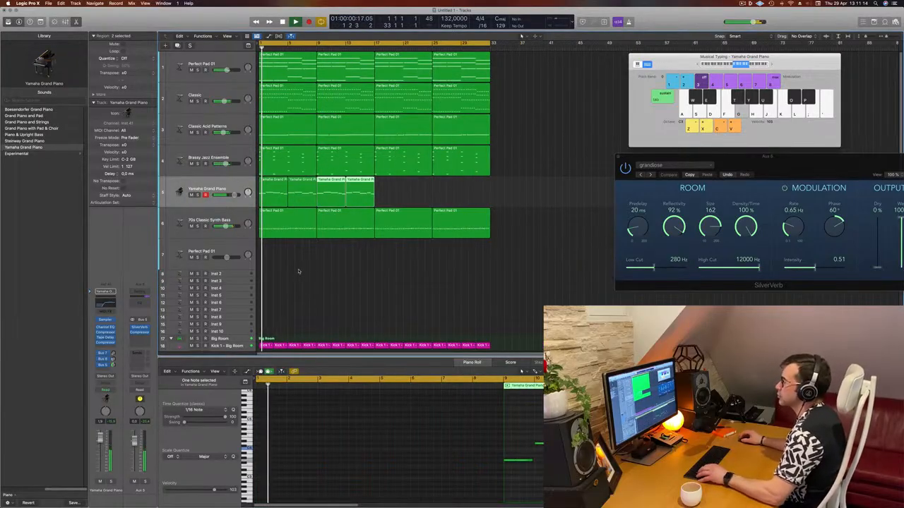
Step: Check the Yamaha Grand Piano and Brassy Jazz Ensemble tracks and their channel strips while the loop plays
click(212, 189)
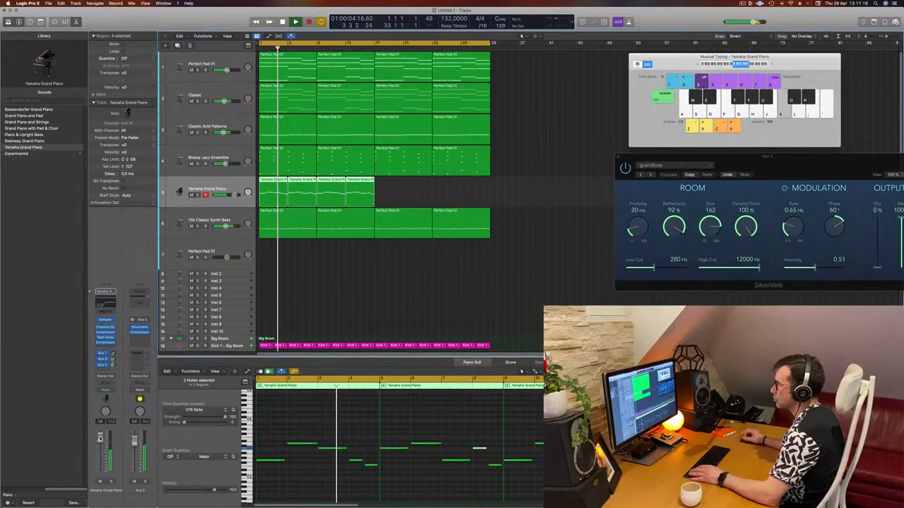
click(379, 296)
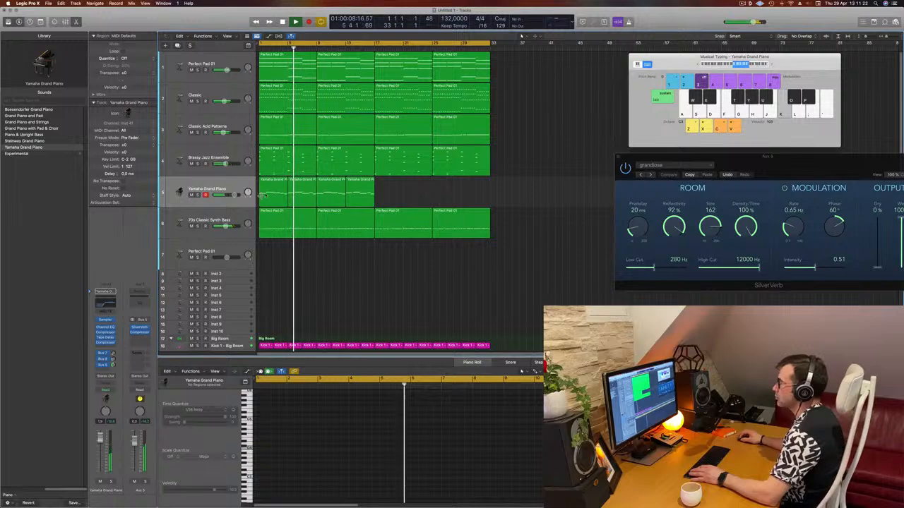
click(224, 151)
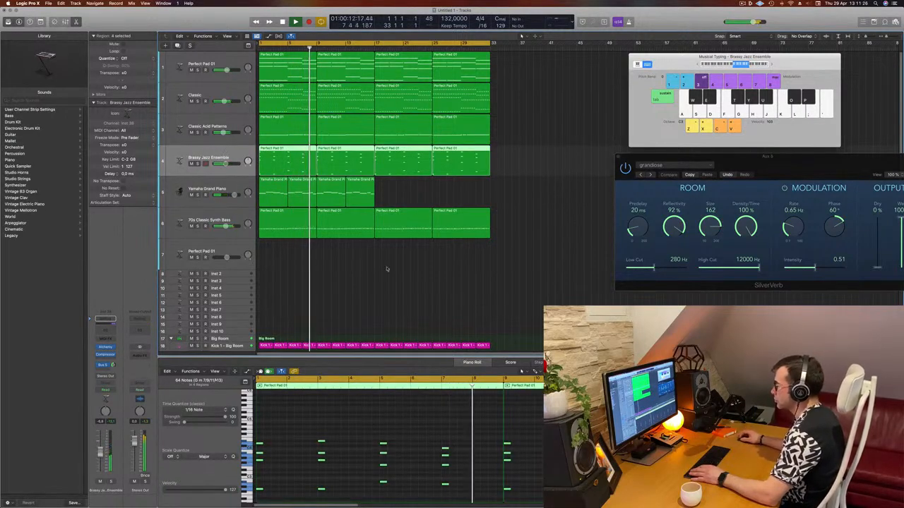
click(457, 202)
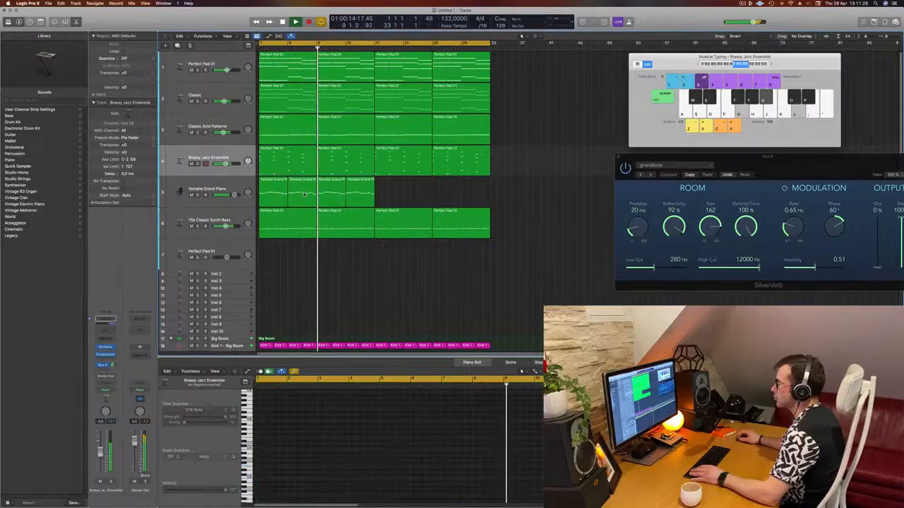
Step: Replay from the start and delete the two copied piano regions in bars 9–16
click(300, 189)
key(Return)
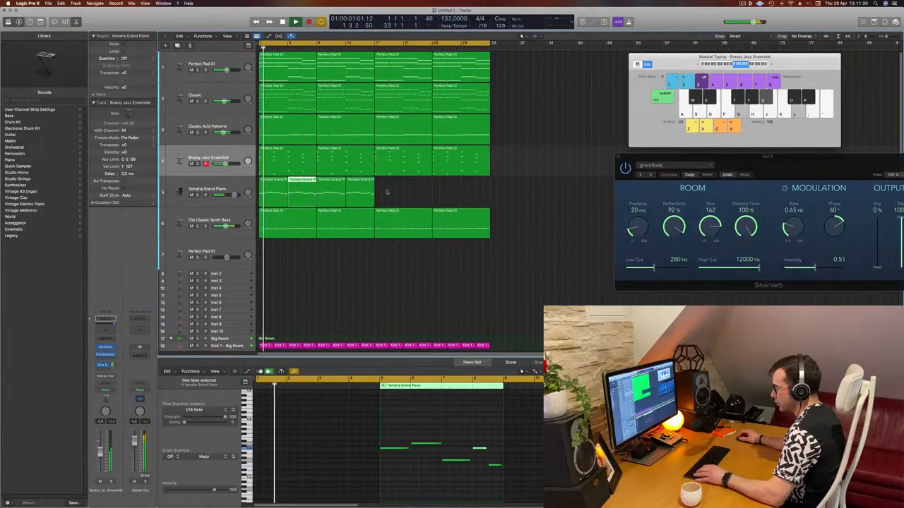
drag(386, 193, 278, 195)
key(Delete)
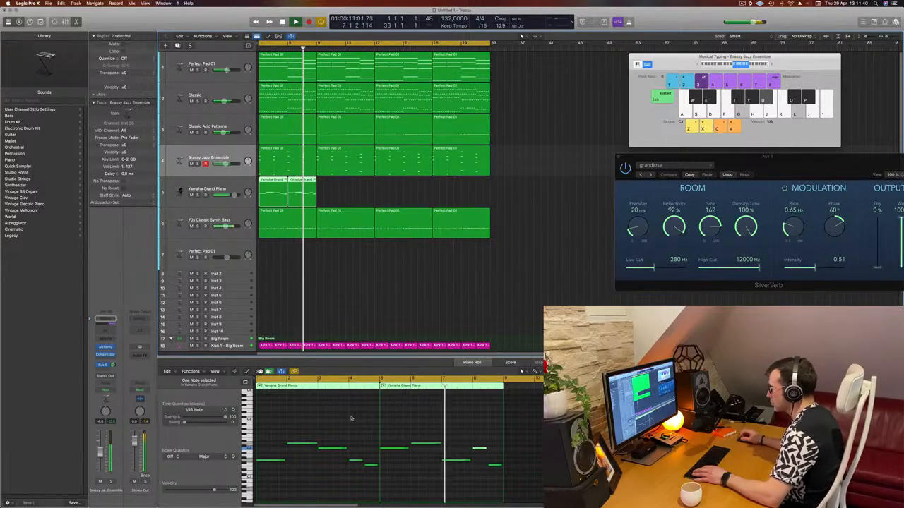
Step: Lower the second piano region's third note by two semitones to match that region's last note
click(454, 460)
key(alt+Down)
key(alt+Down)
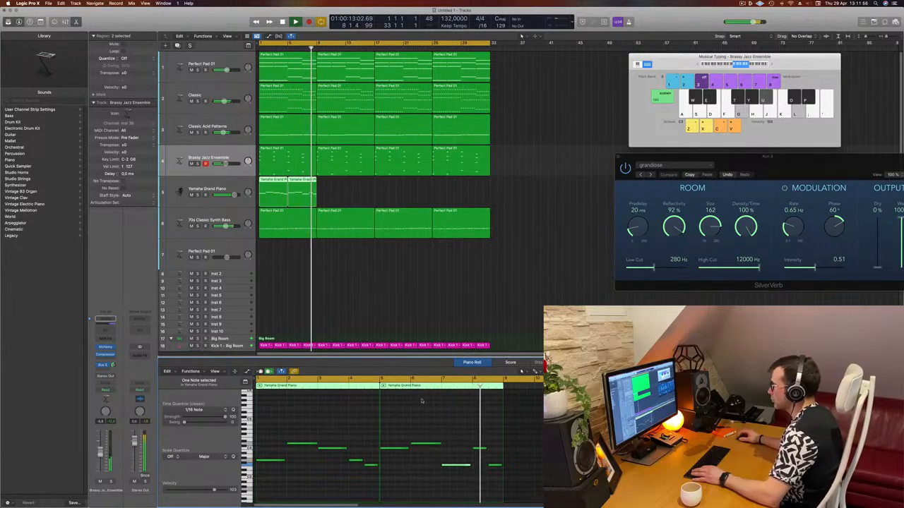
Step: Copy the two edited piano regions repeatedly from bar 9 to fill the arrangement through bar 32, and replay the loop
click(270, 180)
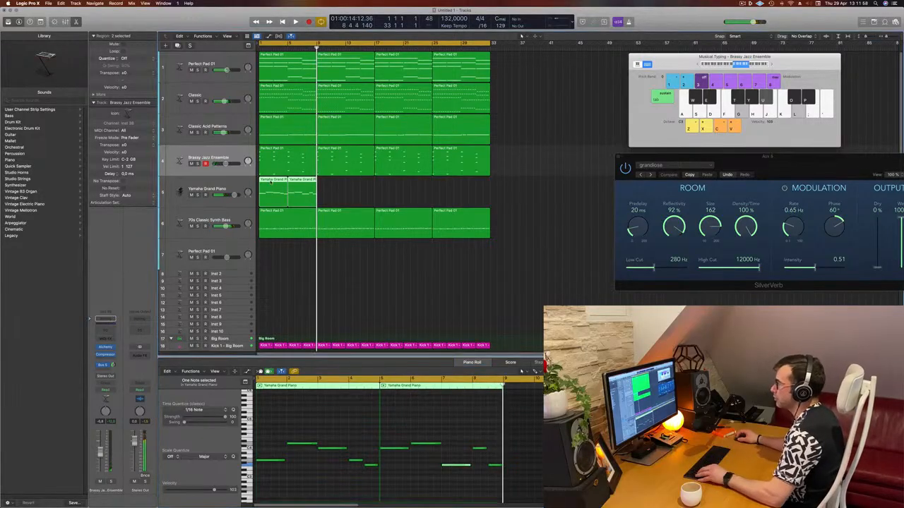
drag(274, 180, 344, 185)
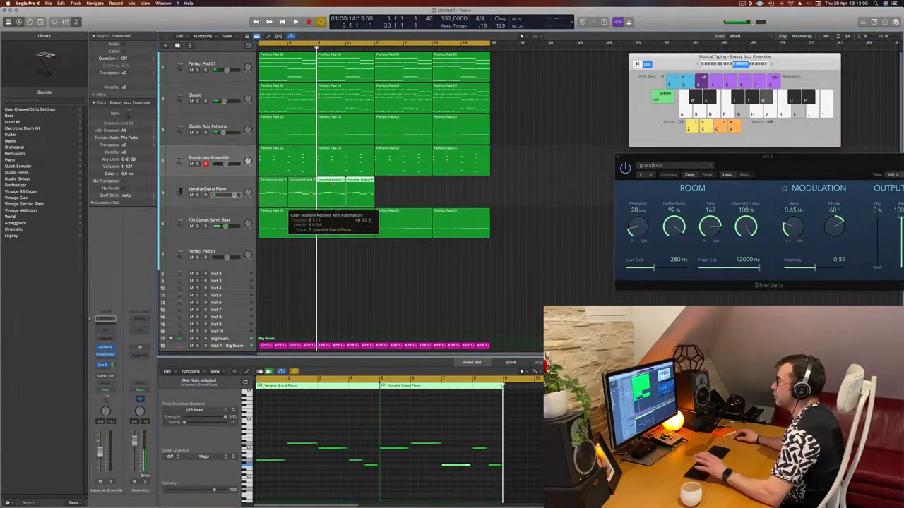
mouse_move(400, 201)
mouse_down()
mouse_move(278, 191)
mouse_move(401, 191)
mouse_up()
key(space)
key(space)
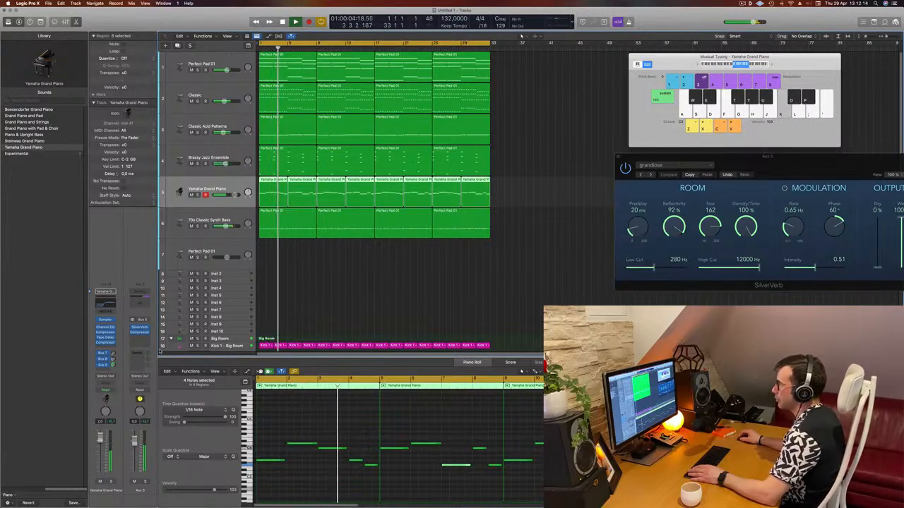
Step: Check the Brassy Jazz Ensemble track's Alchemy preset and close its plug-in window
click(377, 243)
click(215, 157)
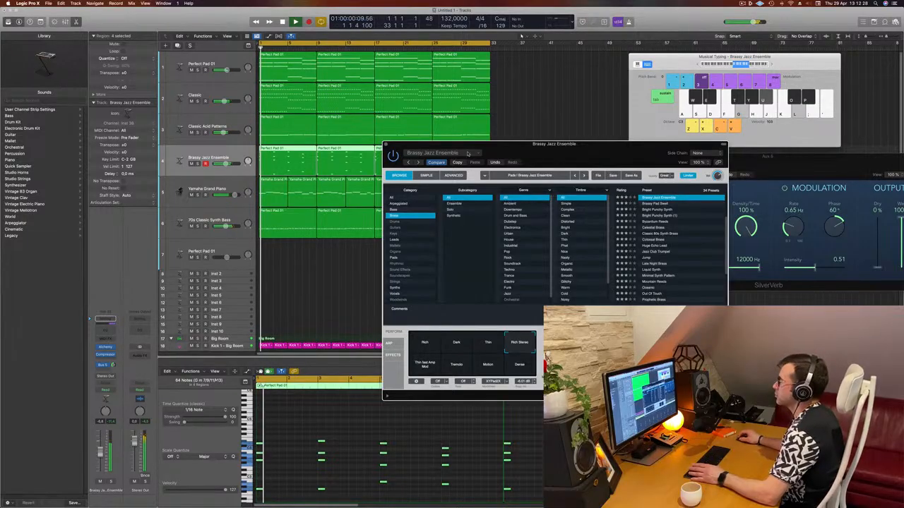
drag(467, 153, 463, 152)
click(381, 146)
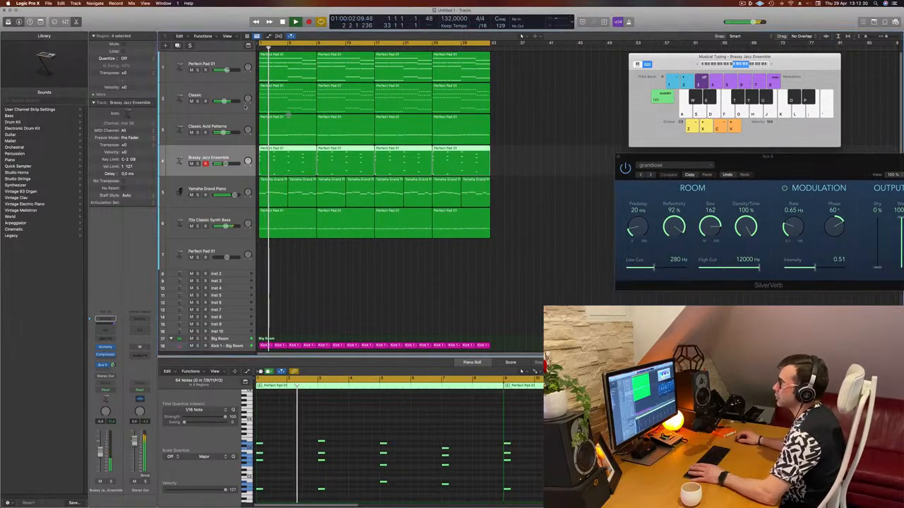
Step: Lower the Classic track's volume fader slightly while checking its Alchemy preset, and close the plug-in window
click(221, 93)
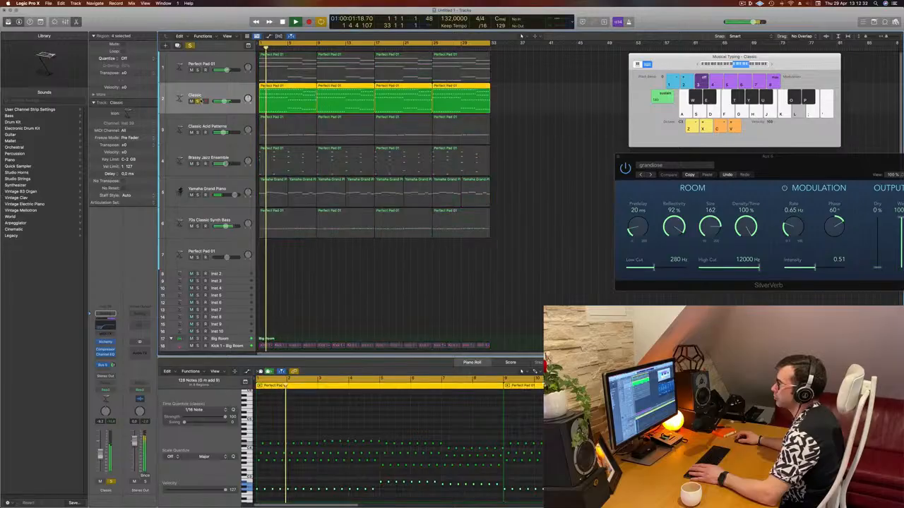
click(106, 342)
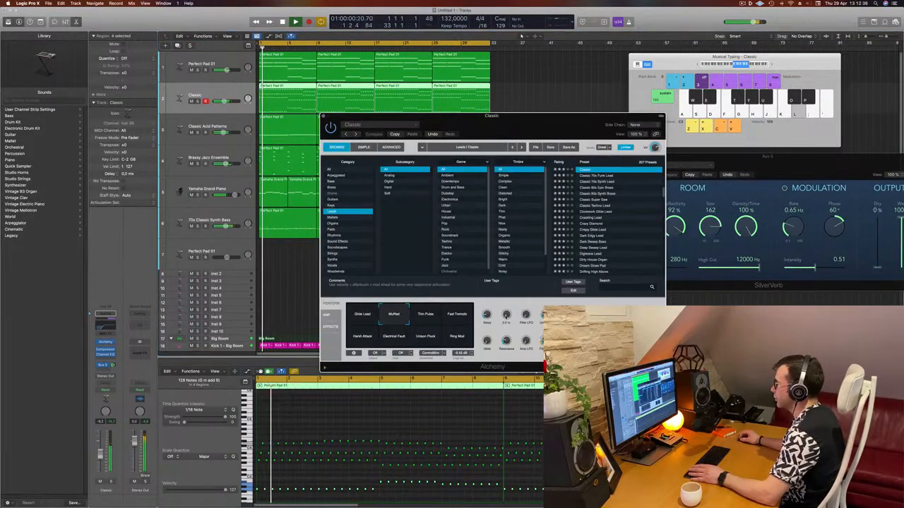
drag(526, 133, 551, 129)
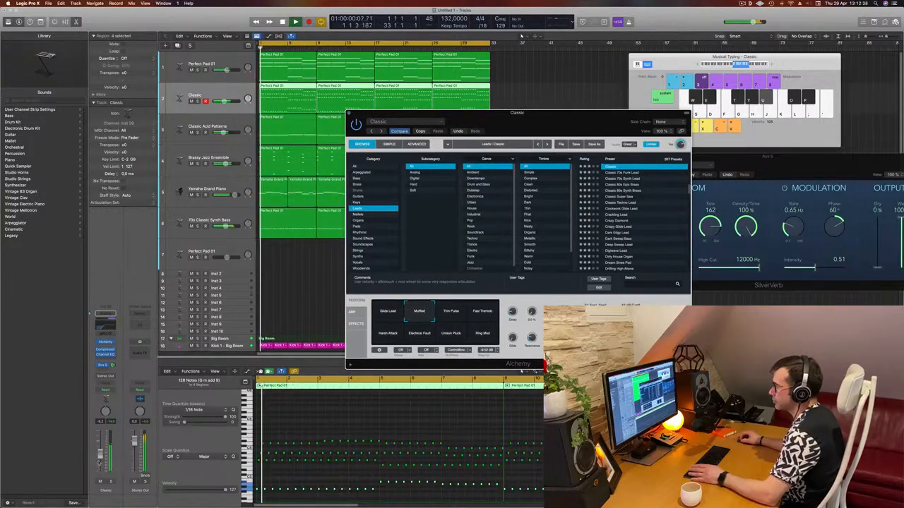
drag(101, 455, 101, 457)
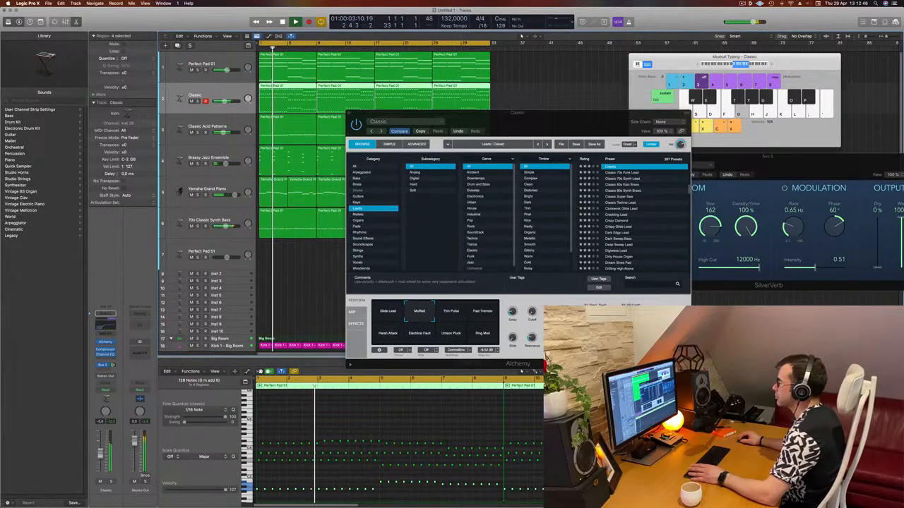
drag(413, 110, 388, 110)
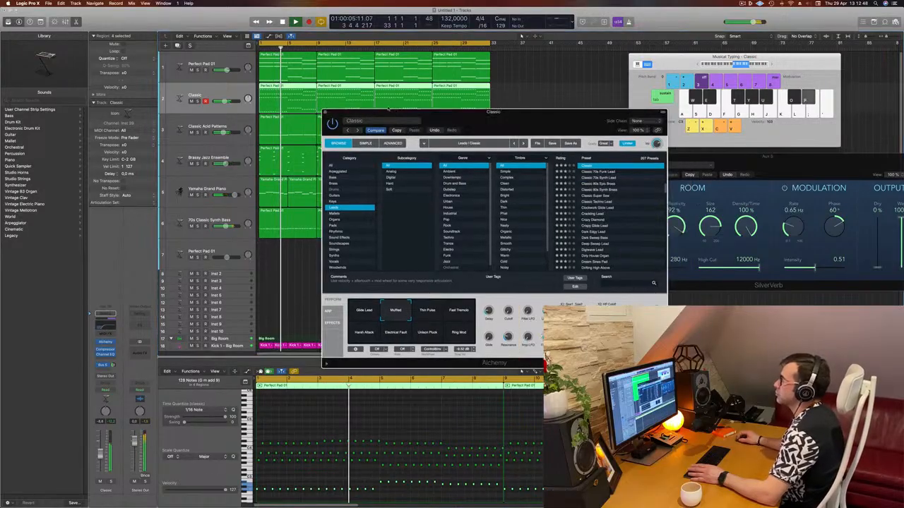
key(super+w)
click(290, 256)
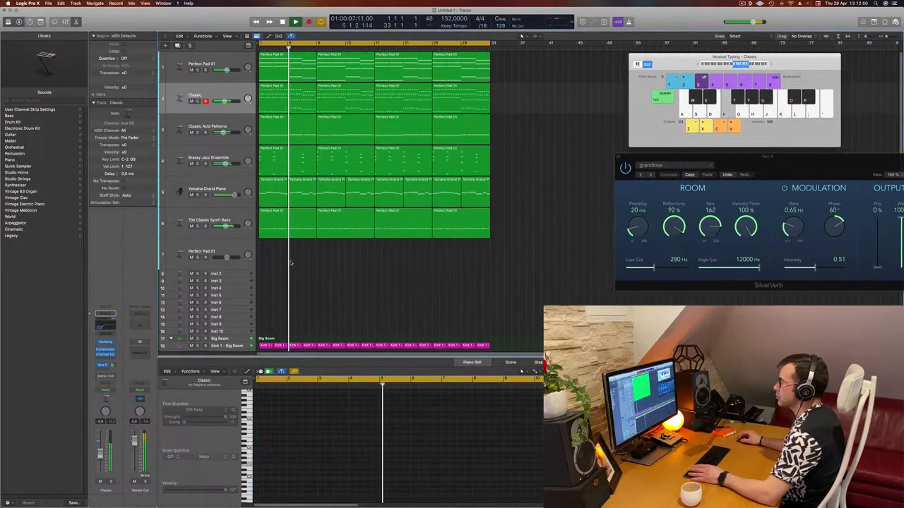
Step: Zoom the arrangement in slightly and select the Yamaha Grand Piano track with all its regions
key(super+Left)
key(super+Right)
key(super+Right)
key(super+Right)
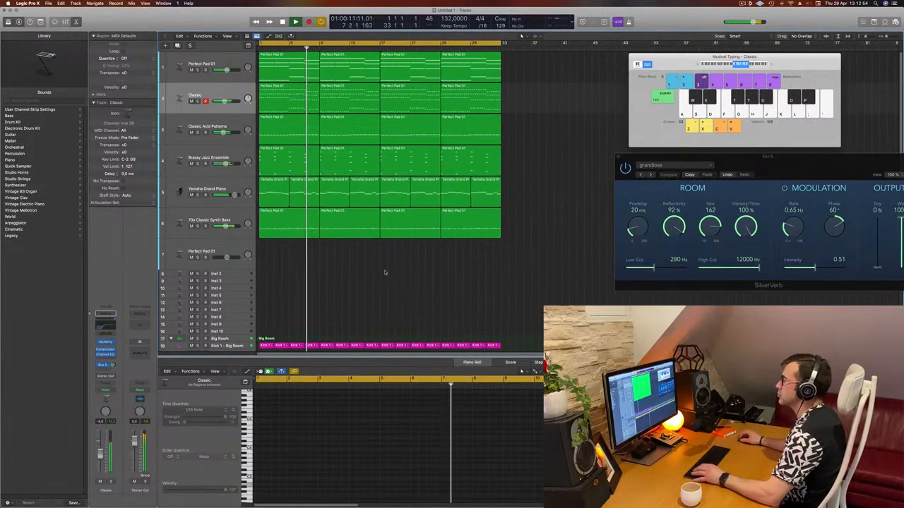
key(super+Right)
key(super+Right)
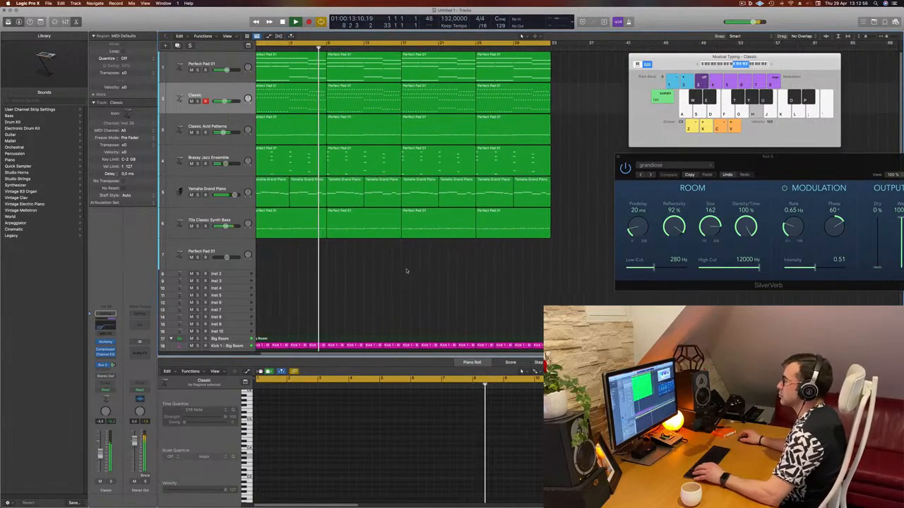
key(super+Left)
click(239, 192)
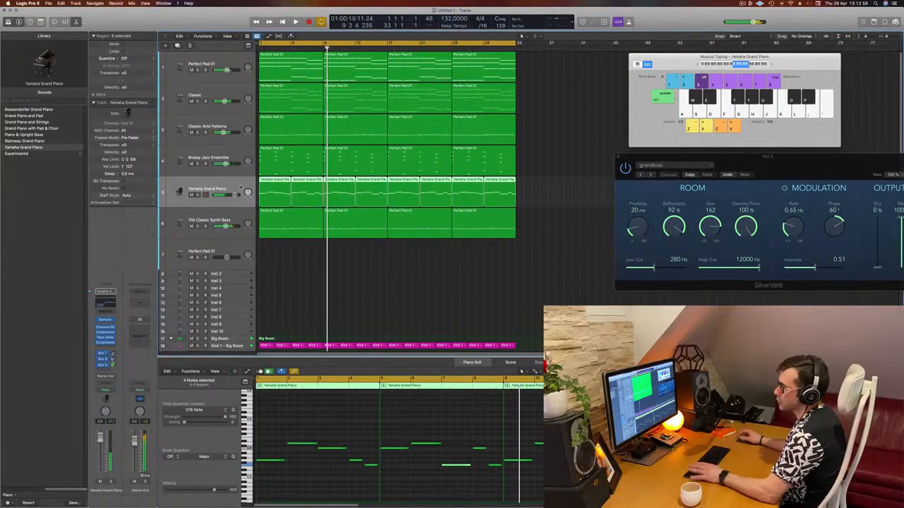
Step: Insert the Step FX multi-effect in the Yamaha Grand Piano track's next free effect slot and replay the arrangement from the start
key(Return)
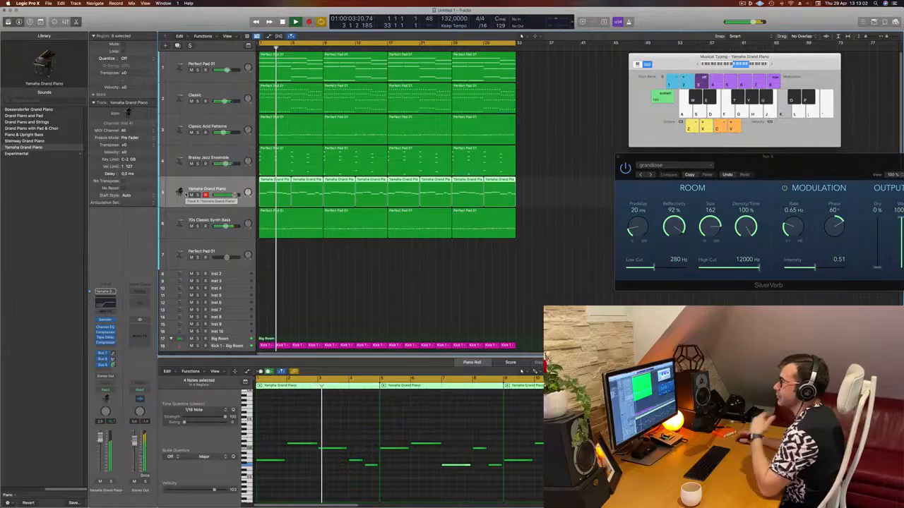
key(space)
click(106, 346)
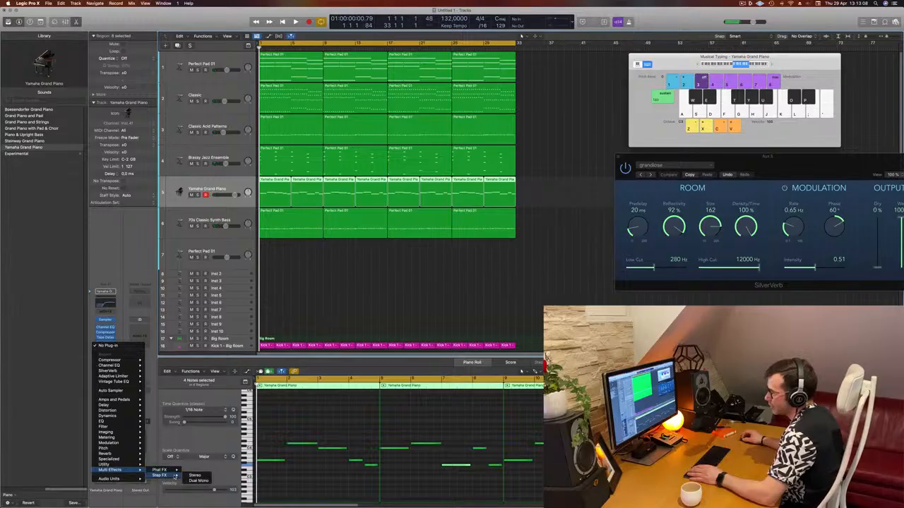
click(193, 480)
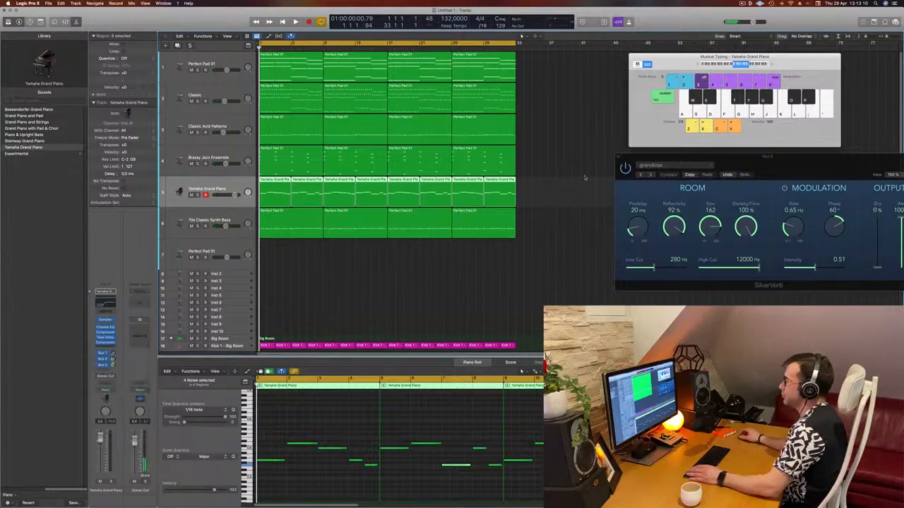
drag(469, 89, 601, 90)
key(space)
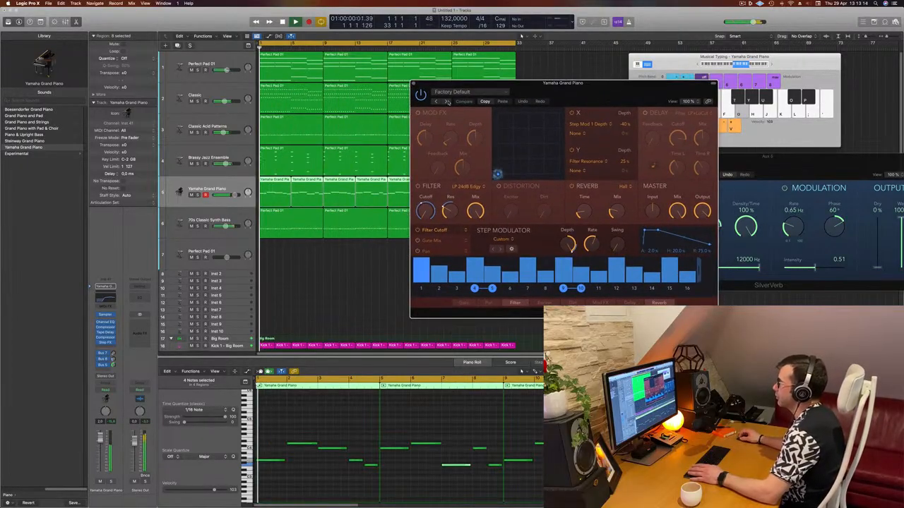
Step: Audition the Step FX factory presets on the piano track during playback and load Bubbling Shimmer
click(445, 101)
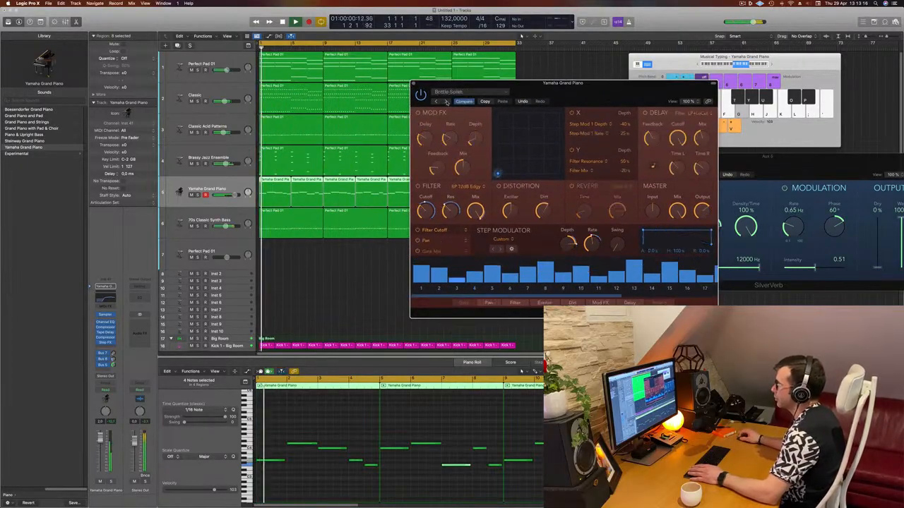
drag(602, 92, 562, 111)
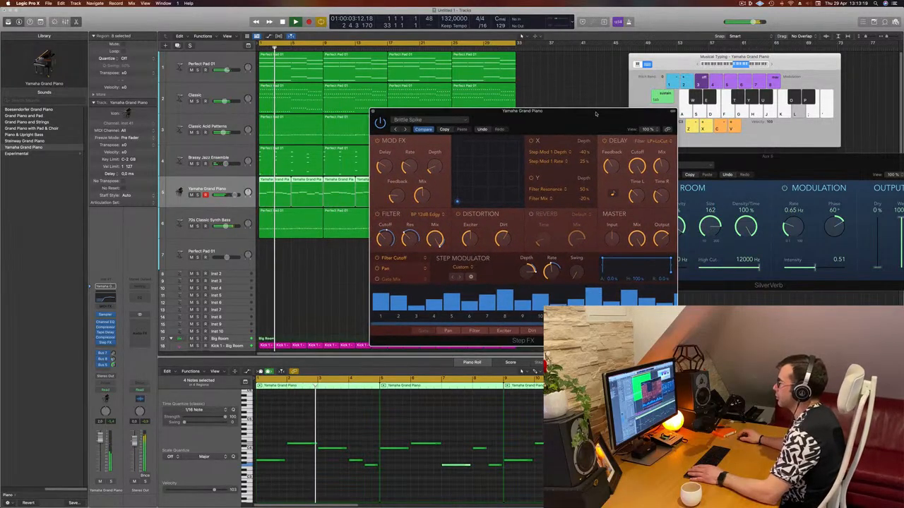
click(405, 130)
drag(545, 126, 514, 130)
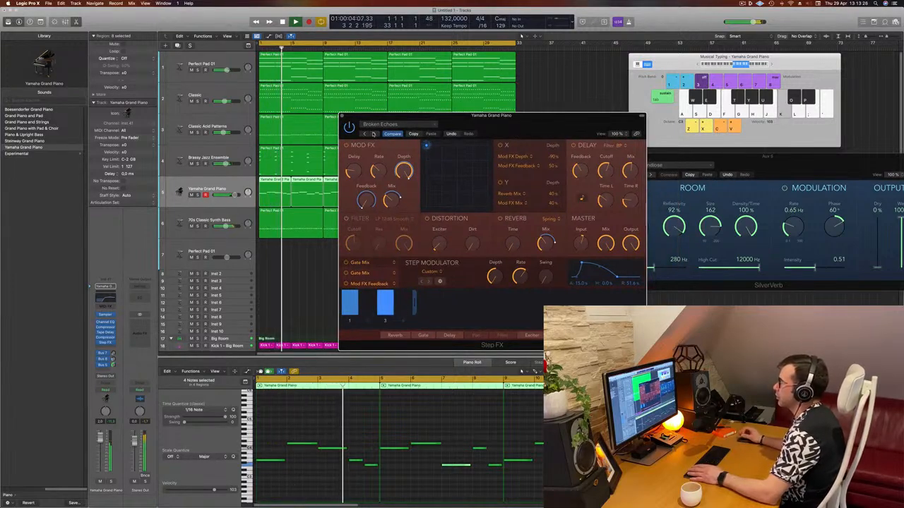
click(373, 134)
drag(514, 122, 556, 106)
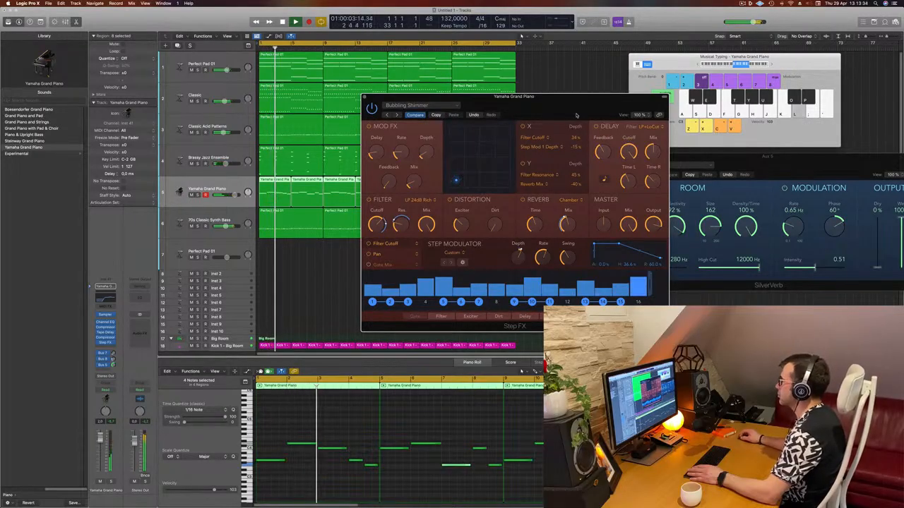
drag(576, 115, 573, 137)
Step: Reduce the Step FX master mix to about 65%, replay the loop, and close the plug-in window
mouse_move(626, 245)
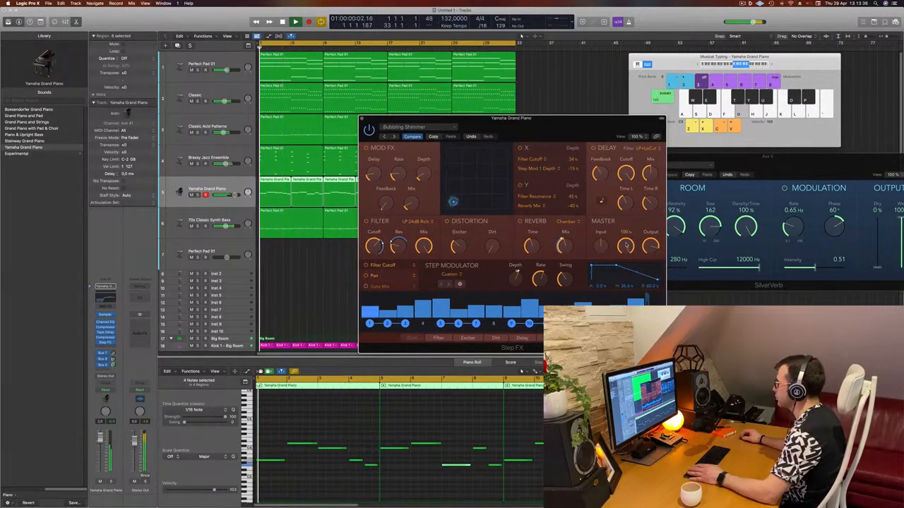
drag(627, 287, 627, 378)
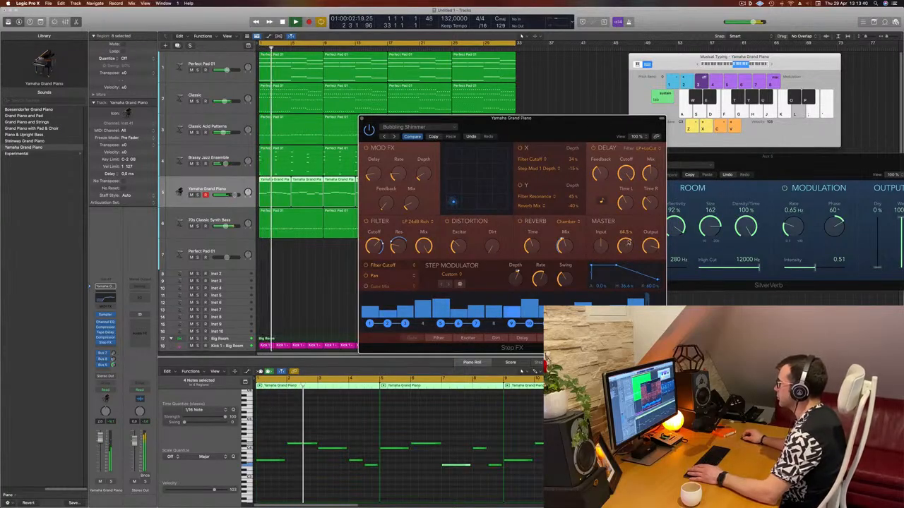
drag(628, 242, 627, 239)
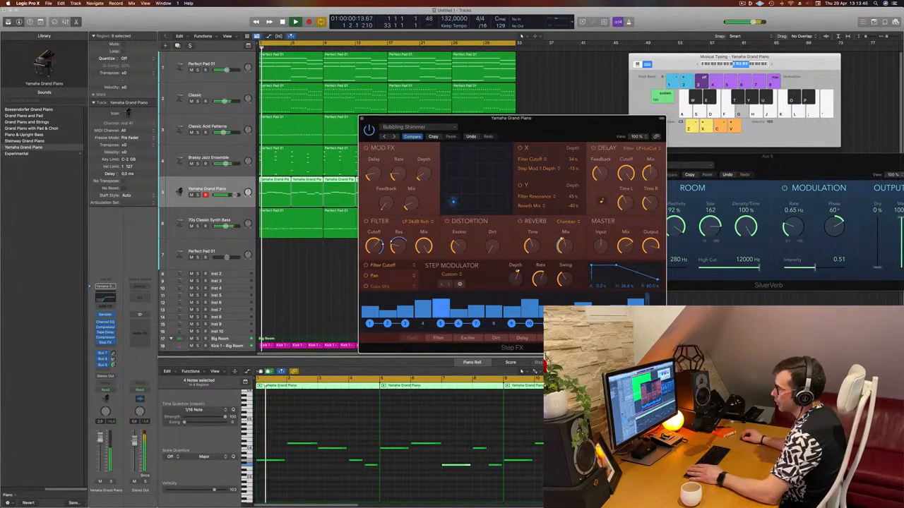
click(589, 92)
key(space)
key(space)
drag(541, 128, 505, 163)
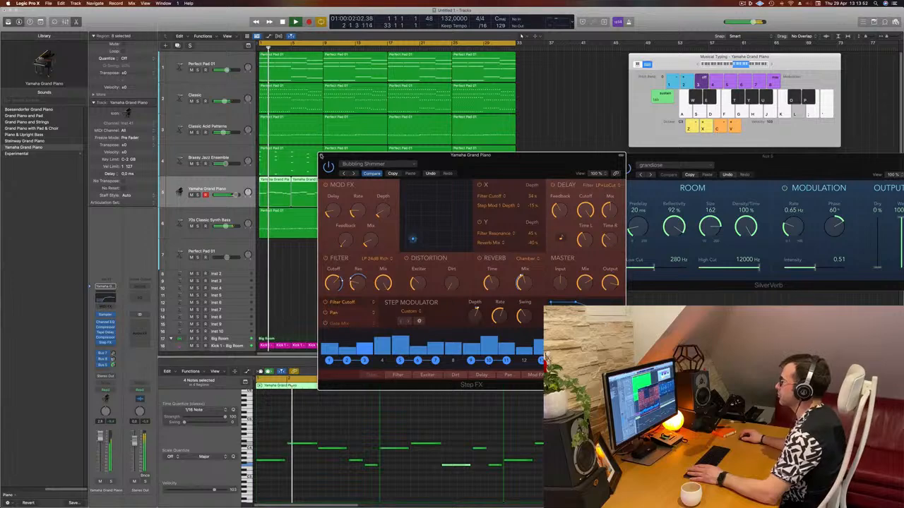
click(321, 156)
Step: Zoom the arrangement out and solo the 70s Classic Synth Bass track to compare it with Classic Acid Patterns
click(420, 209)
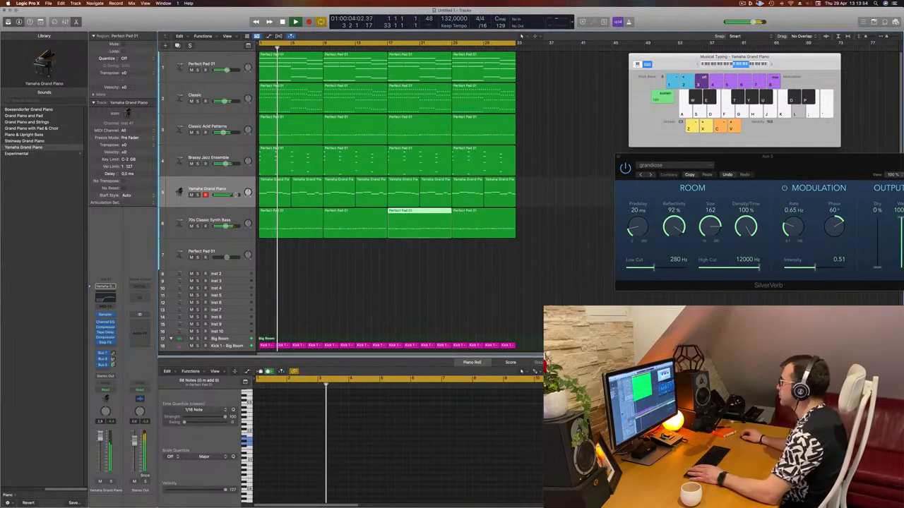
click(575, 150)
scroll(332, 313, left, 3)
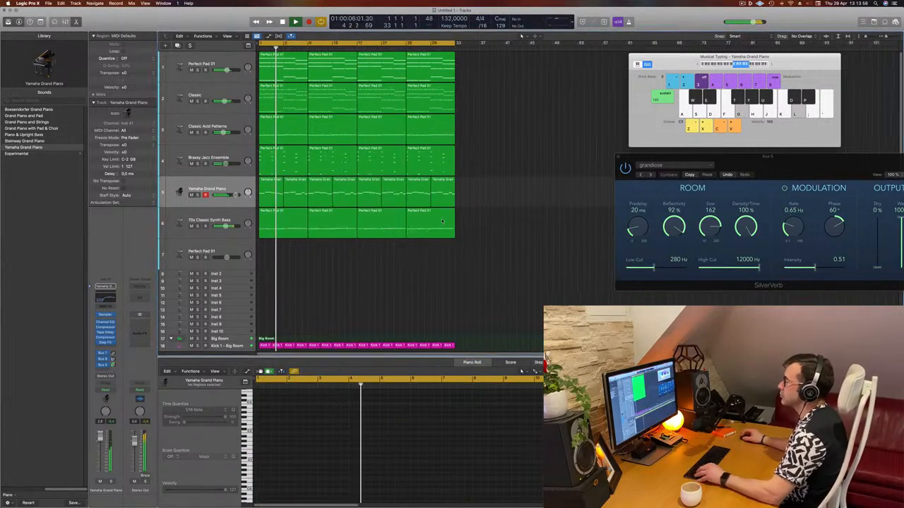
scroll(332, 312, right, 1)
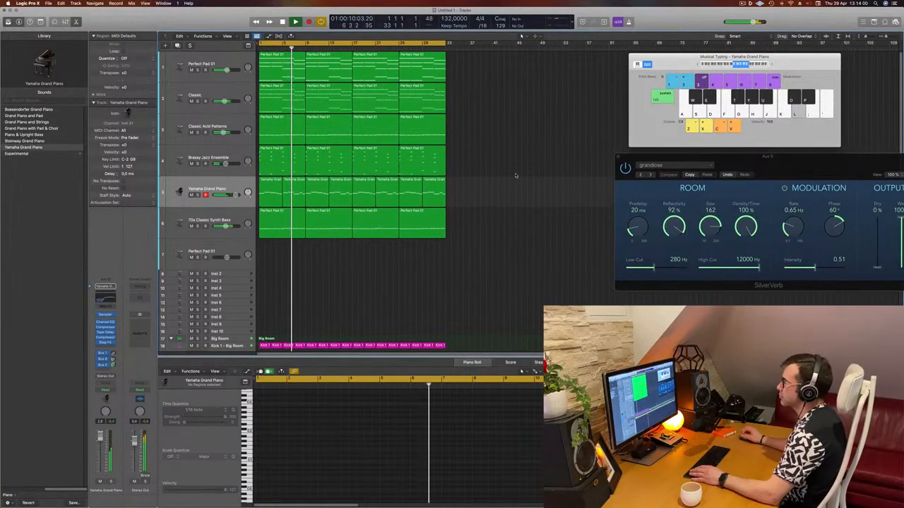
click(198, 132)
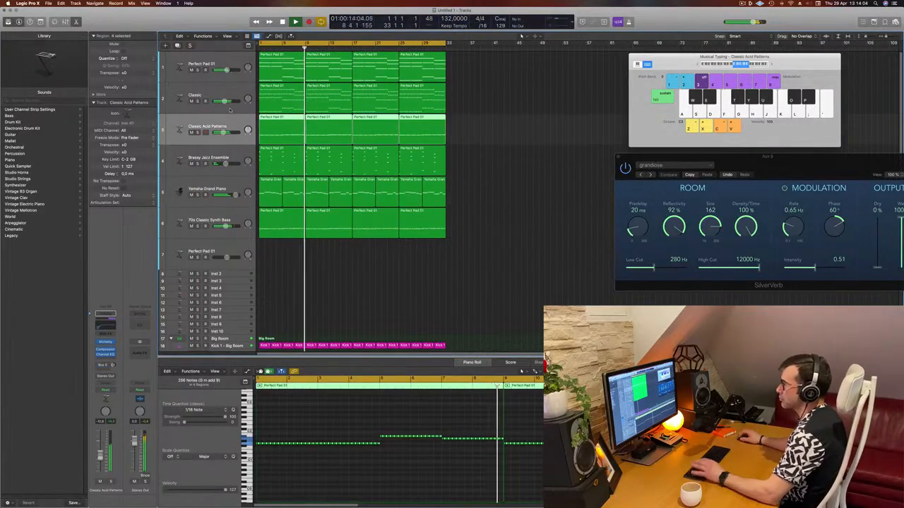
click(359, 296)
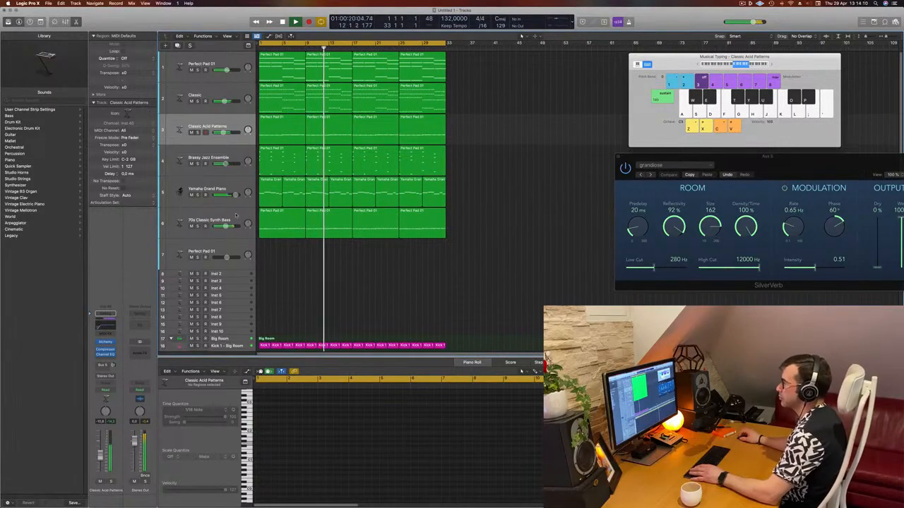
click(206, 229)
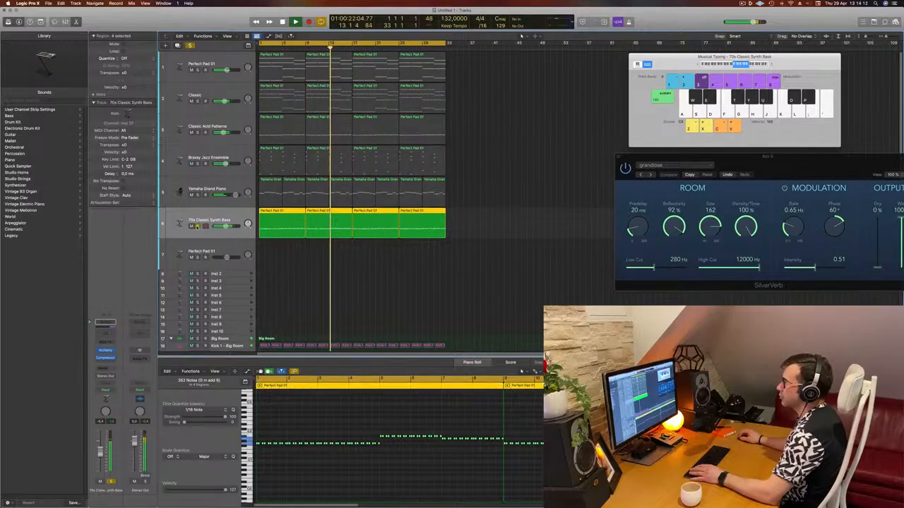
Step: Move the Classic Acid Patterns track directly above 70s Classic Synth Bass and replay from bar 1 with all tracks audible
click(224, 126)
drag(226, 125, 205, 191)
key(Return)
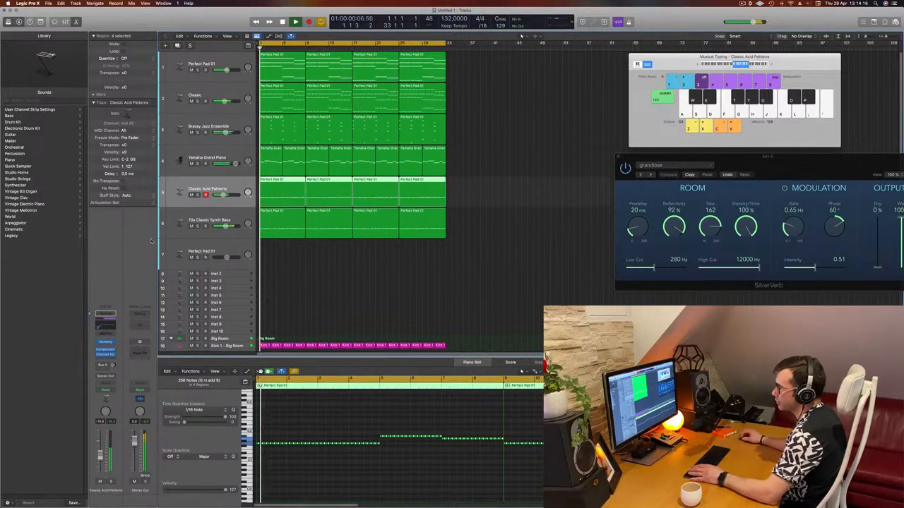
Step: Check the Classic Acid Patterns track's Alchemy preset, close its plug-in window, and clear the region selection
click(106, 342)
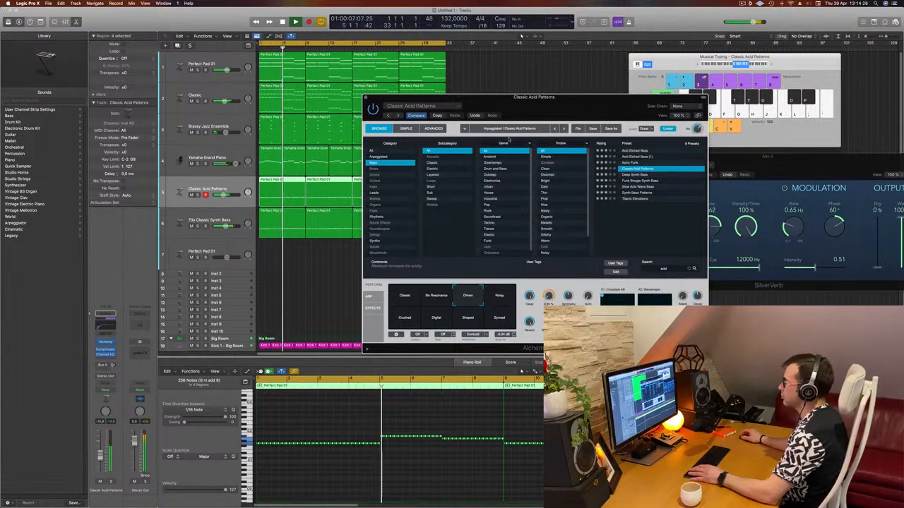
drag(573, 108, 483, 132)
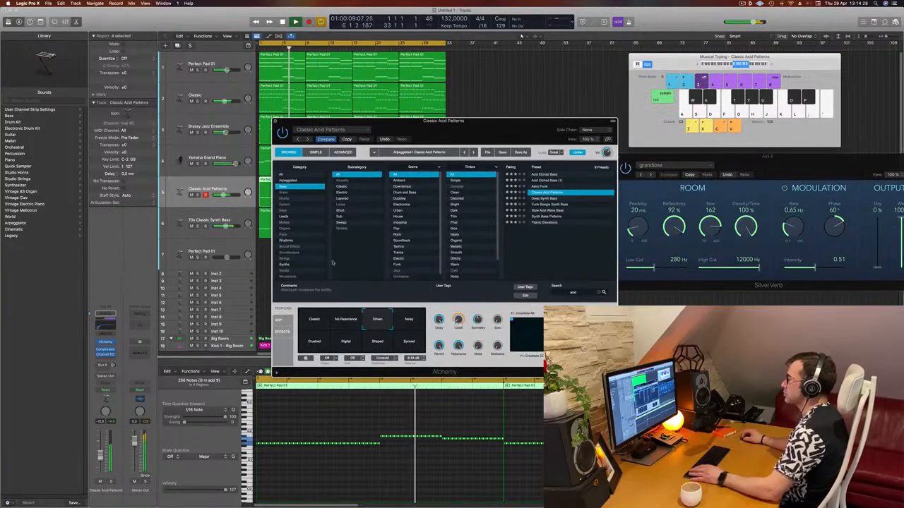
click(275, 121)
click(441, 262)
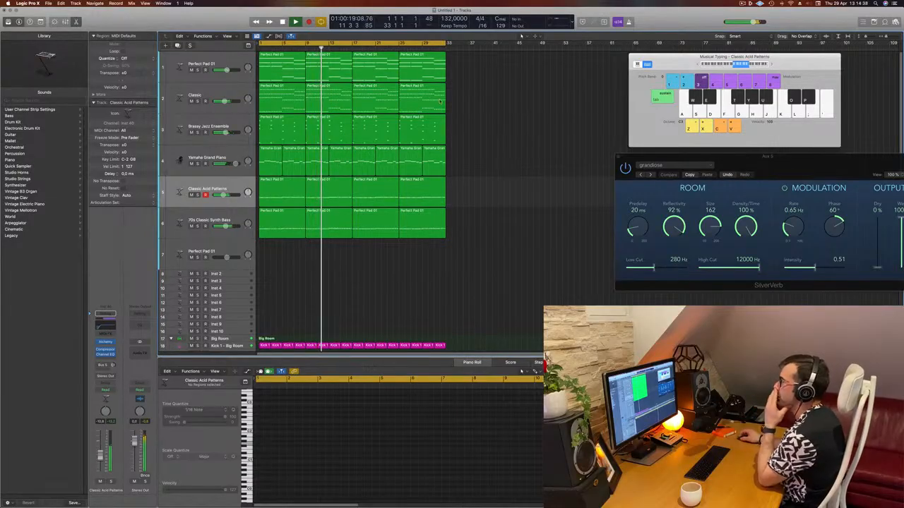
Step: Duplicate the Yamaha Grand Piano track without its regions and replace the duplicate's Sampler instrument with a stereo Alchemy
click(225, 155)
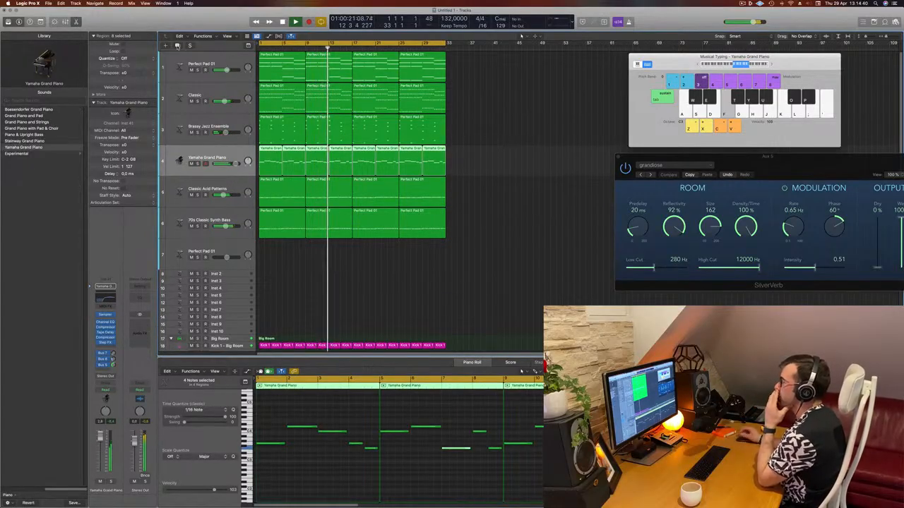
click(177, 46)
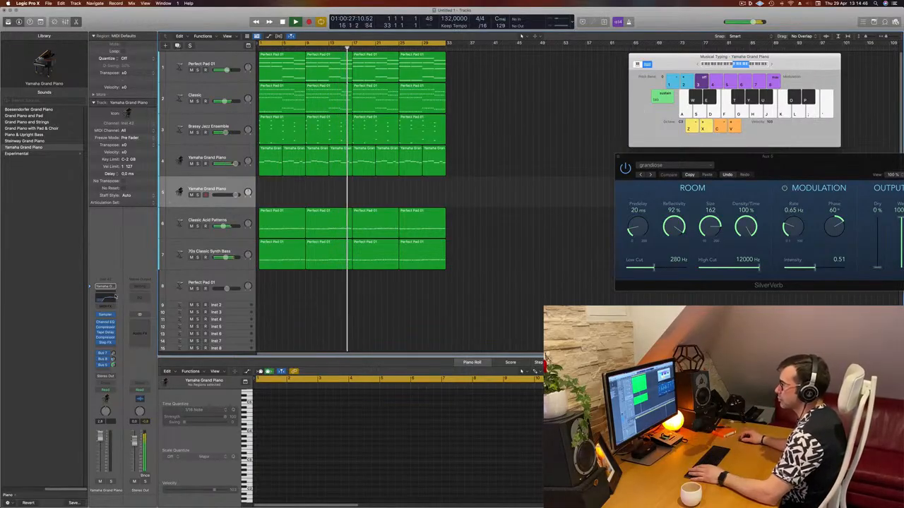
click(114, 316)
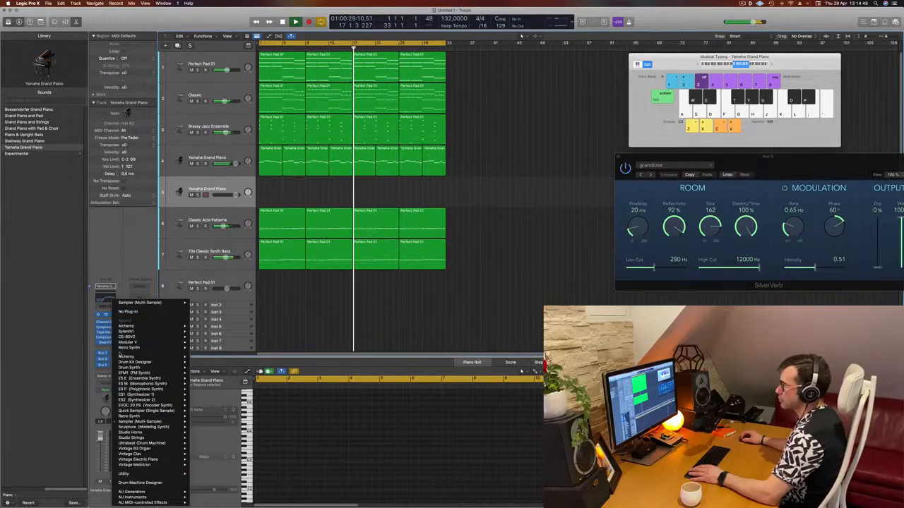
mouse_move(131, 328)
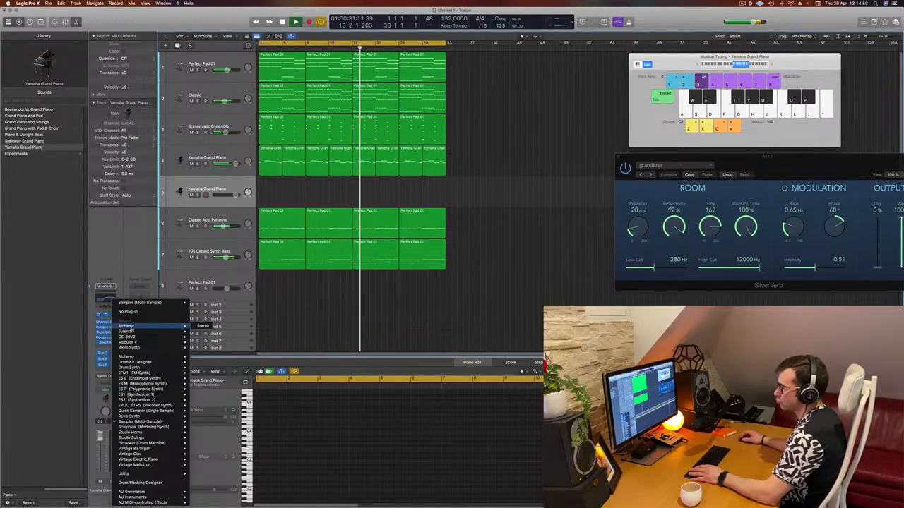
click(198, 327)
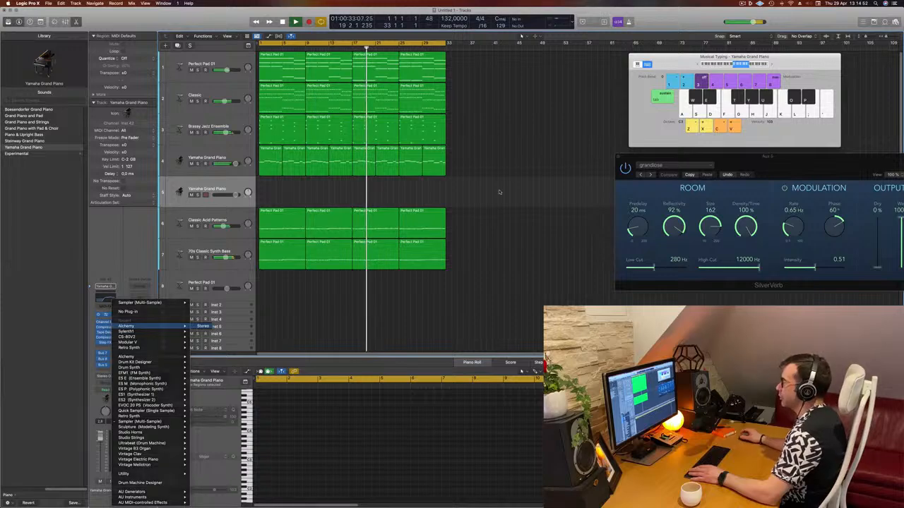
drag(515, 94, 550, 83)
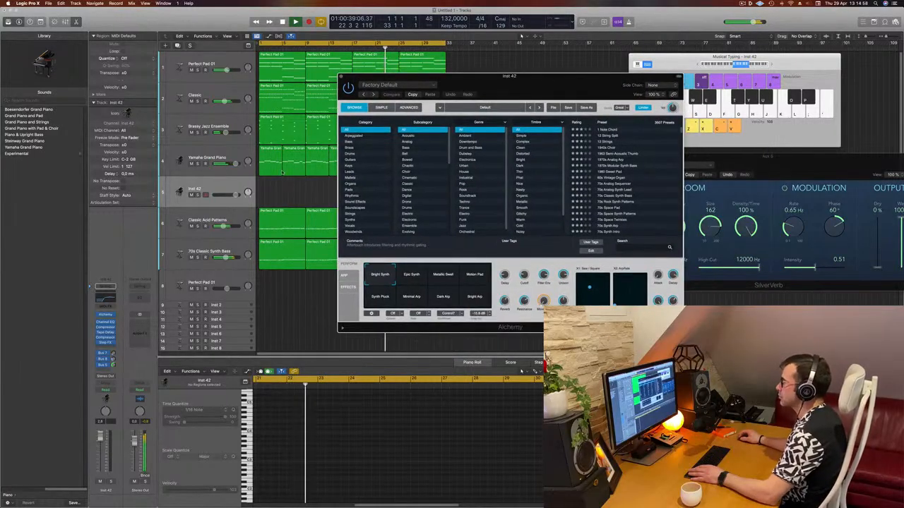
Step: Load the 80s Pop Electric Piano preset from Alchemy's Keys category on the duplicated track
click(348, 166)
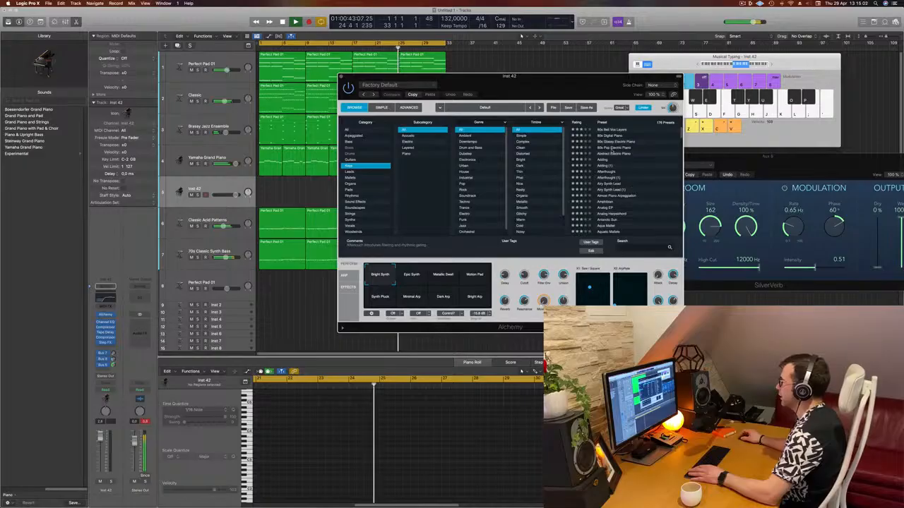
click(613, 148)
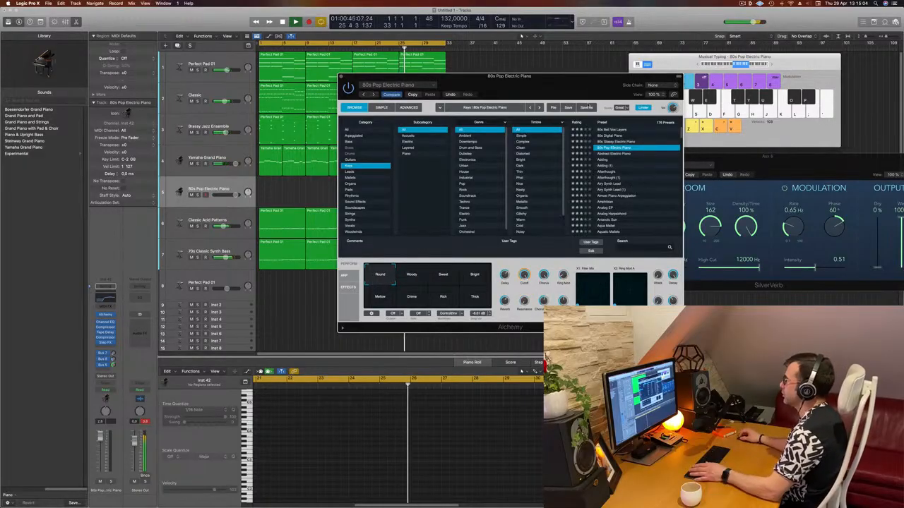
drag(599, 81, 641, 116)
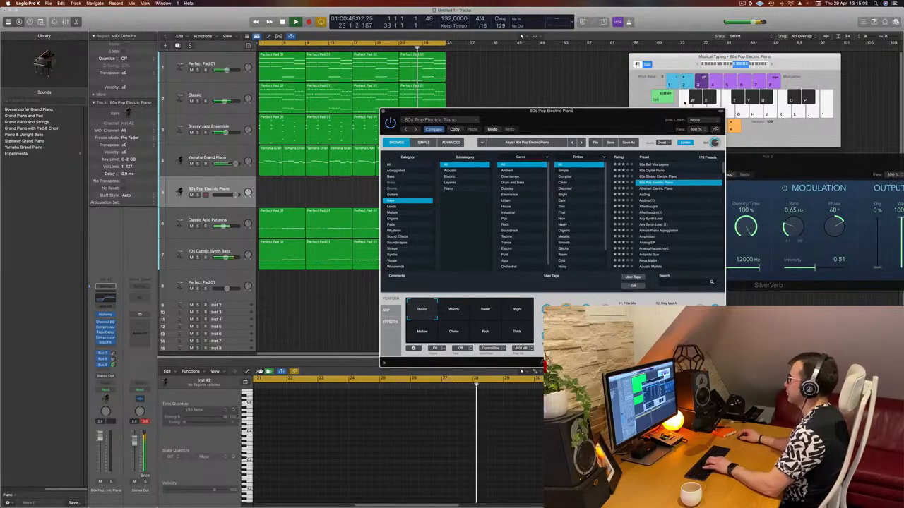
drag(615, 115, 607, 130)
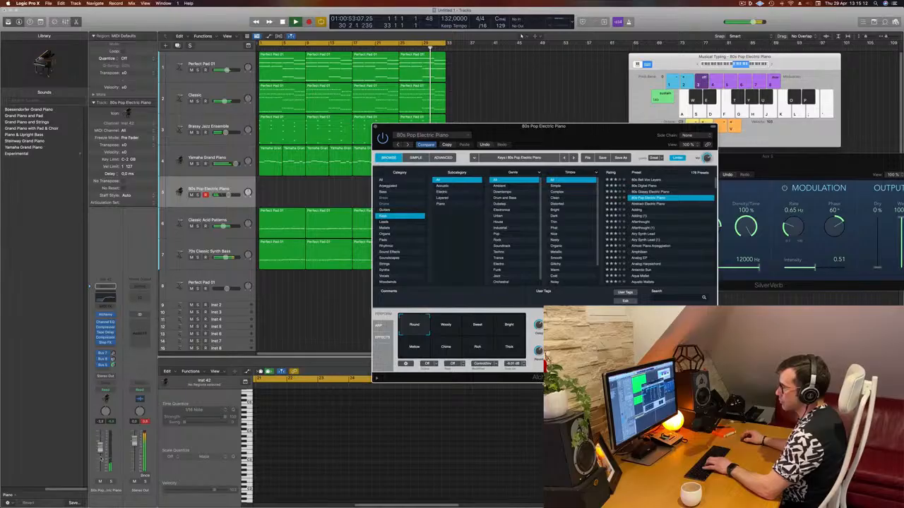
Step: Lower the 80s Pop Electric Piano track's volume fader and play test notes over the running arrangement
click(101, 460)
key(k)
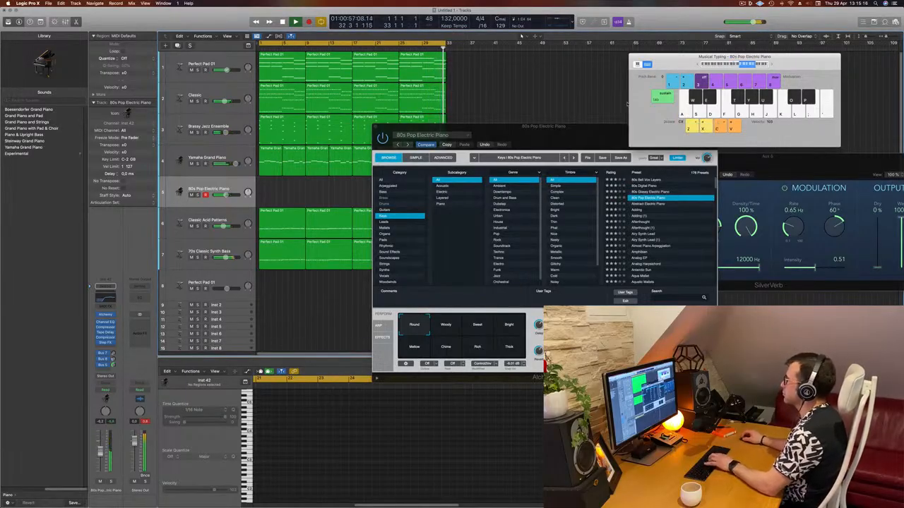
drag(580, 132, 609, 173)
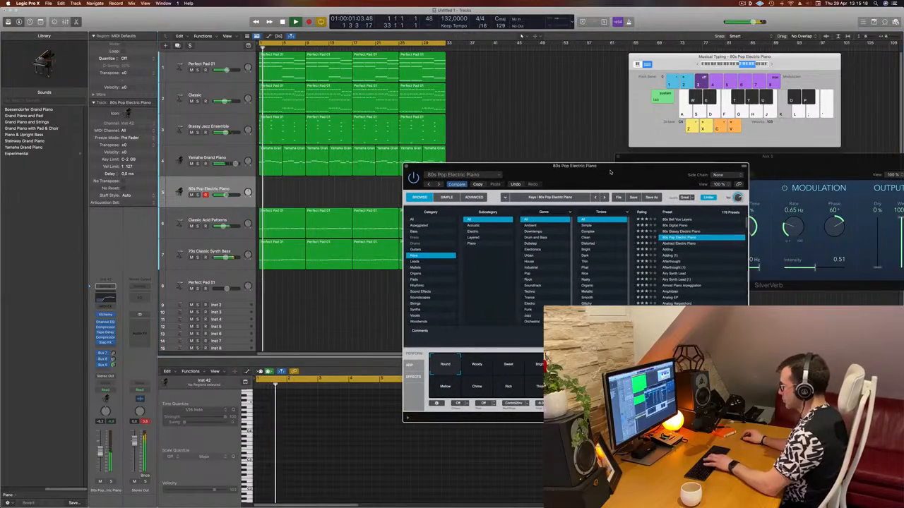
key(semicolon)
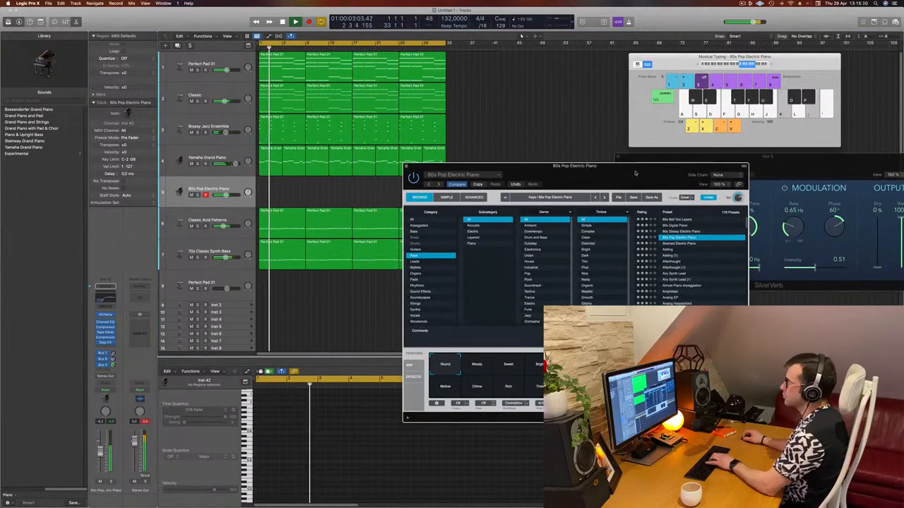
Step: Lower the 80s Pop Electric Piano track's fader a little more while playing a short test phrase over the arrangement
key(l)
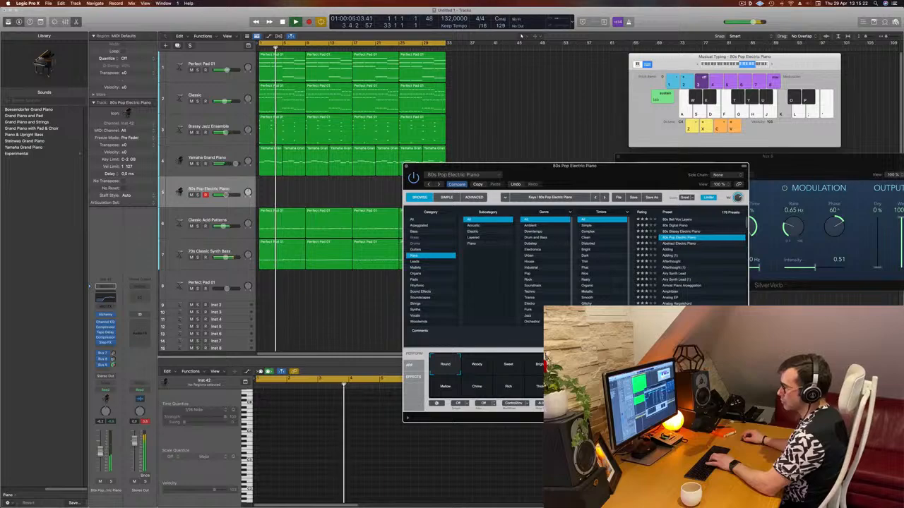
drag(101, 452, 100, 455)
key(l)
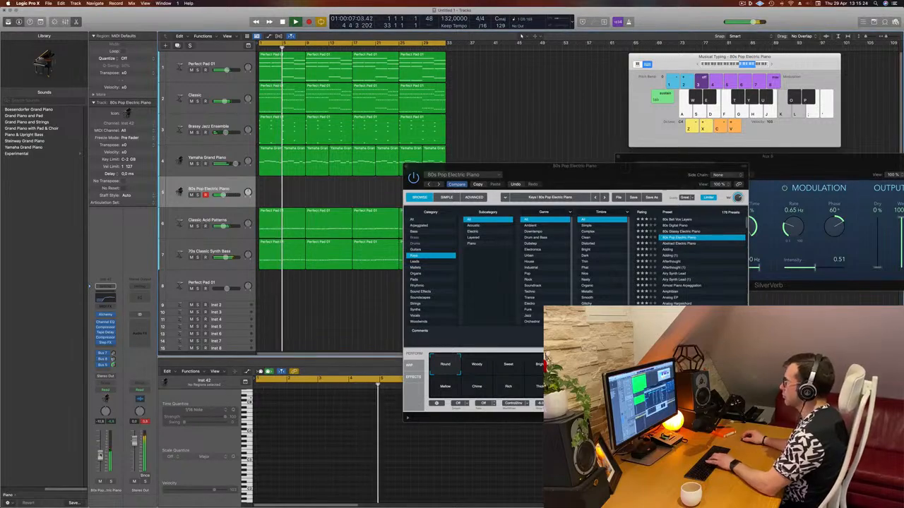
key(semicolon)
key(apostrophe)
key(l)
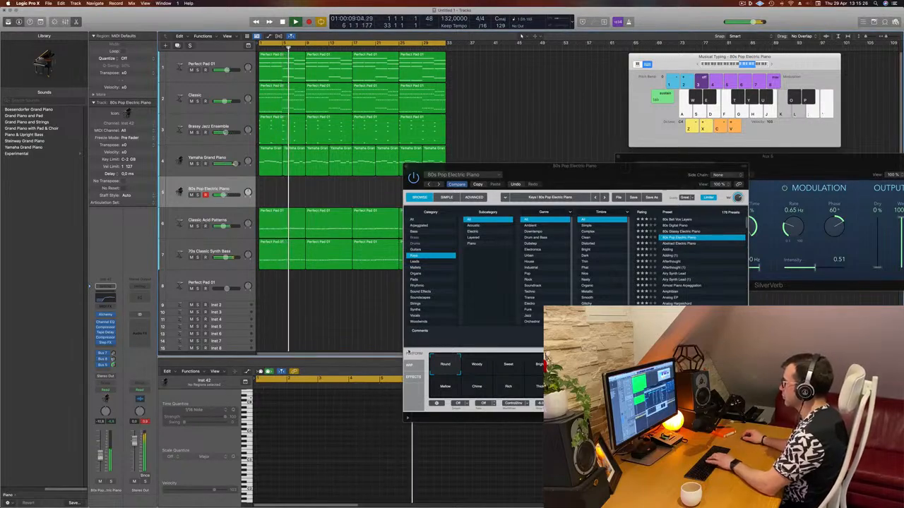
key(semicolon)
key(apostrophe)
Step: Audition the Alchemy presets 80s Glassy Electric Piano, 80s Bell Vox Layers, and Adding with its Delayed and Brighter Delayed variations
click(678, 232)
click(679, 231)
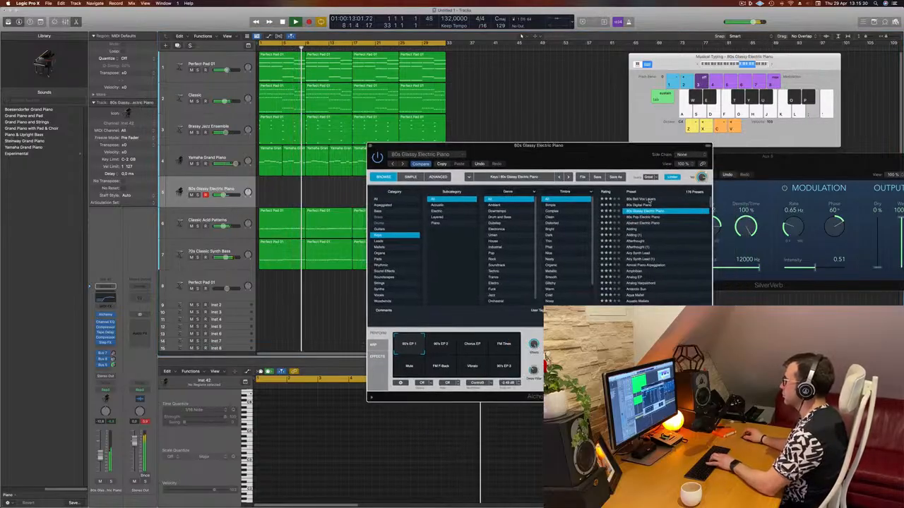
click(649, 198)
scroll(657, 223, down, 1)
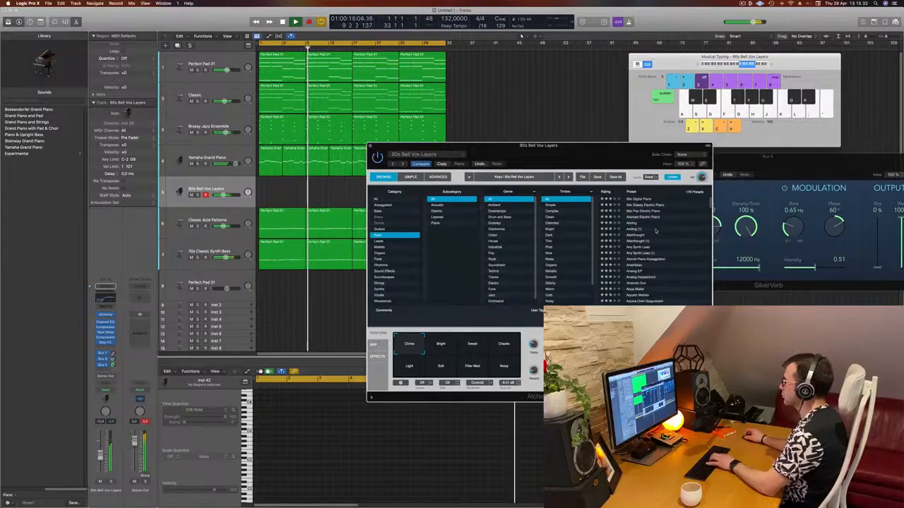
click(631, 223)
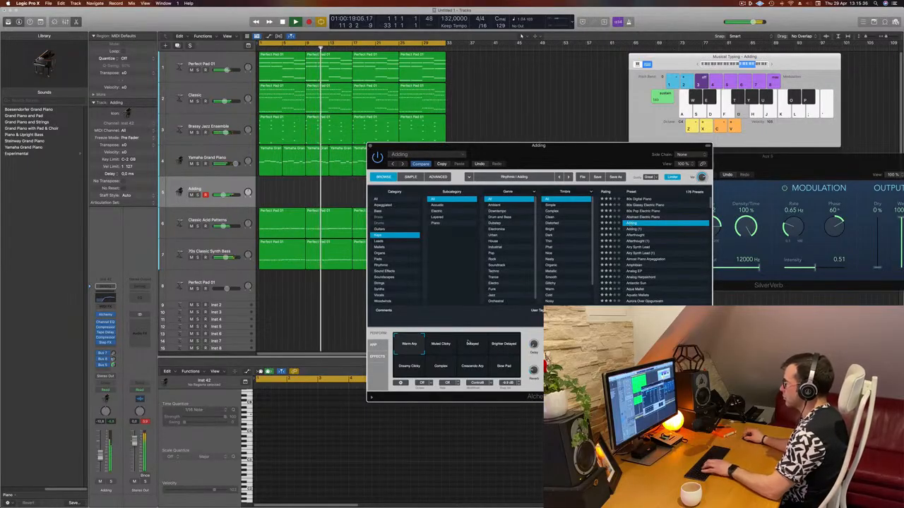
click(473, 345)
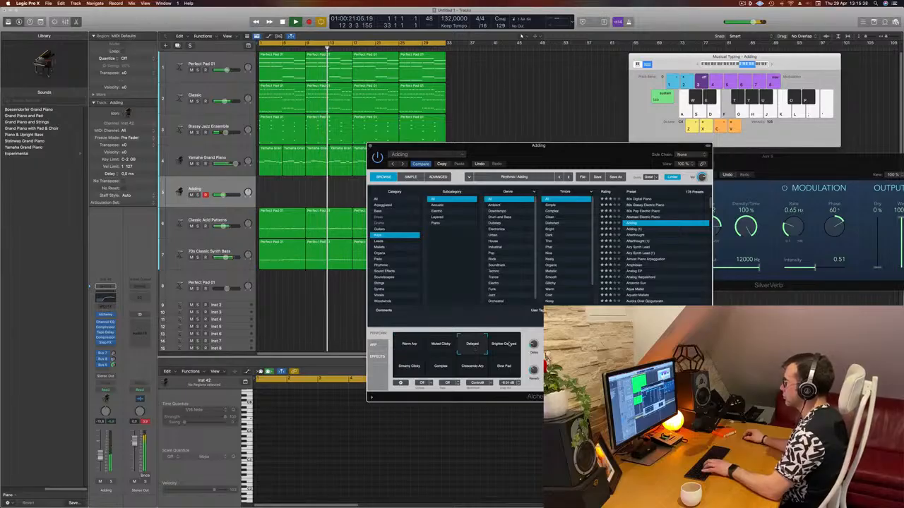
click(509, 343)
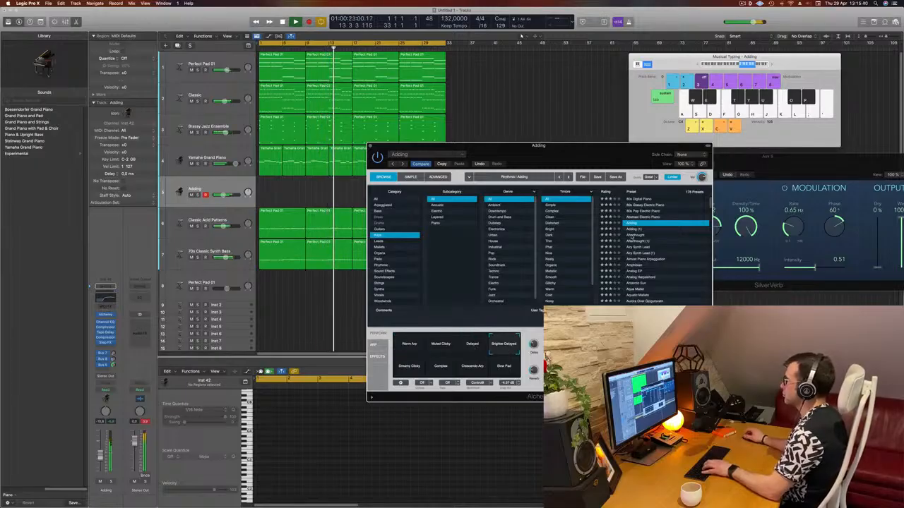
Step: Audition the Afterthought and Airy Synth Lead presets, lower the track's fader, and try Airy Synth Lead's third performance variation
click(633, 234)
drag(601, 147, 707, 104)
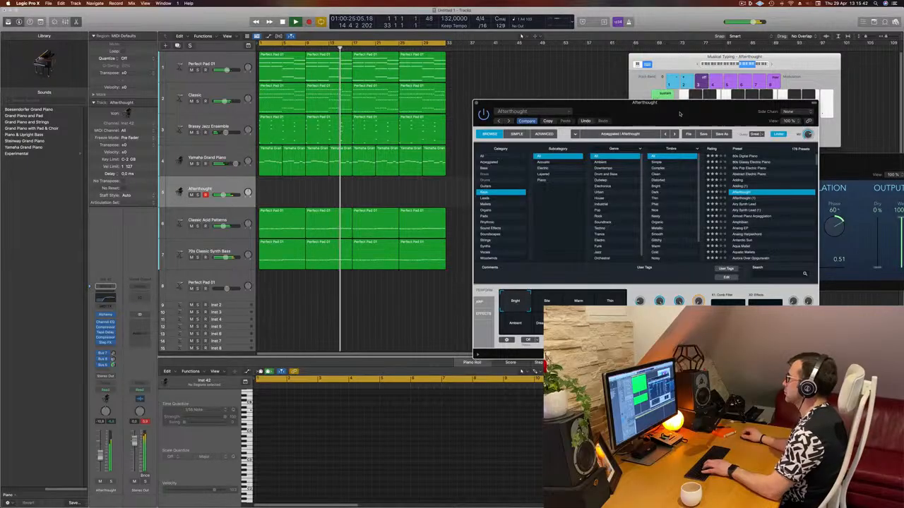
click(743, 205)
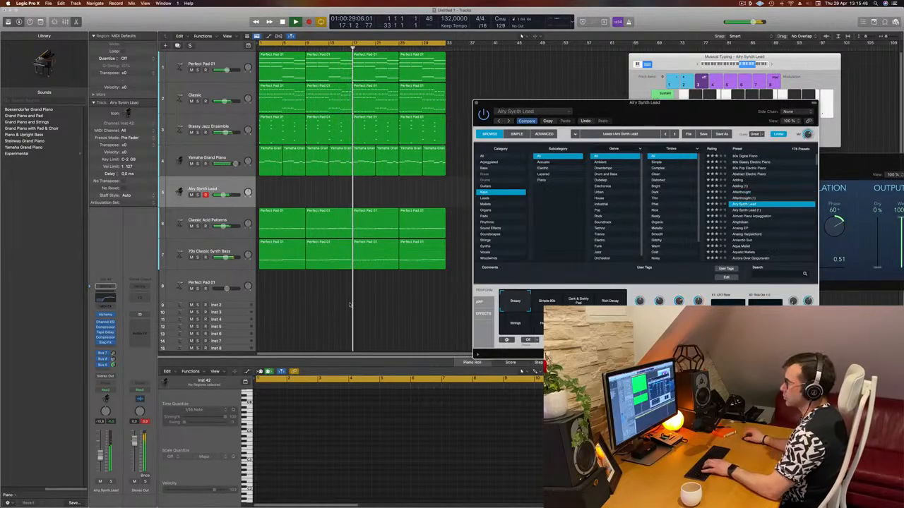
click(99, 463)
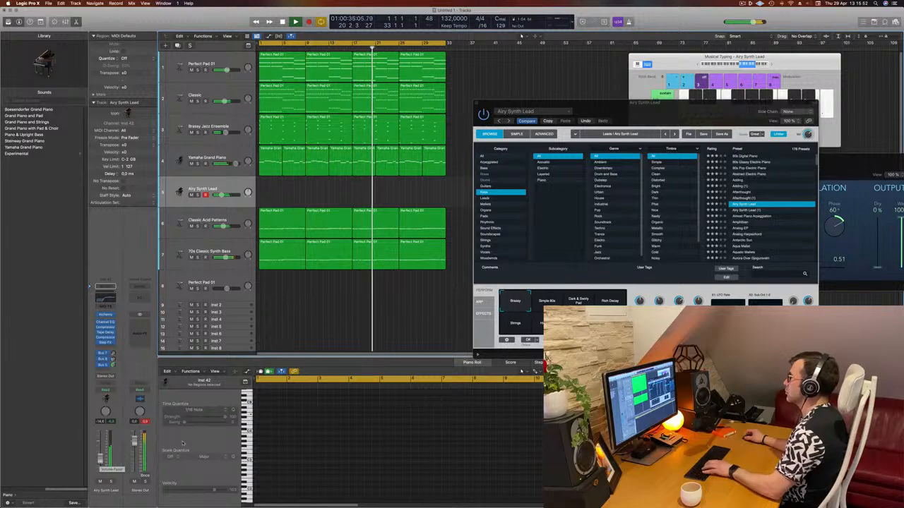
drag(700, 106, 700, 95)
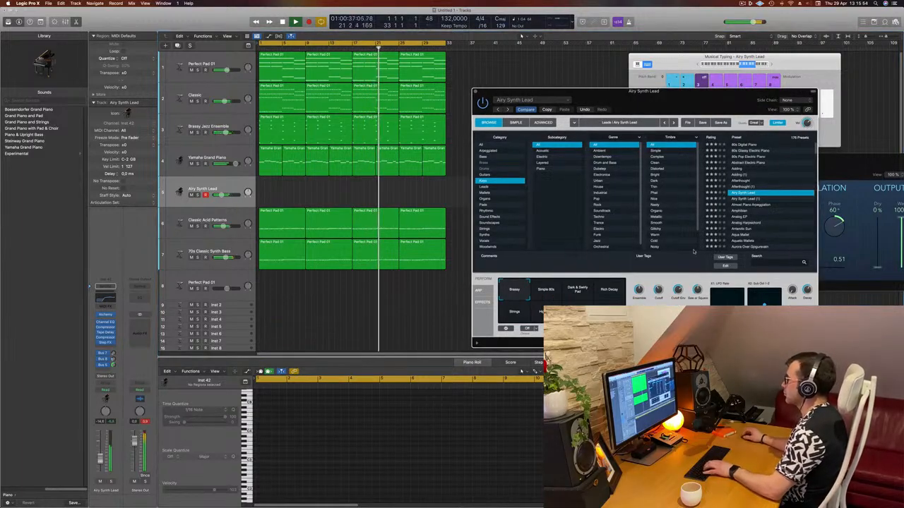
click(578, 290)
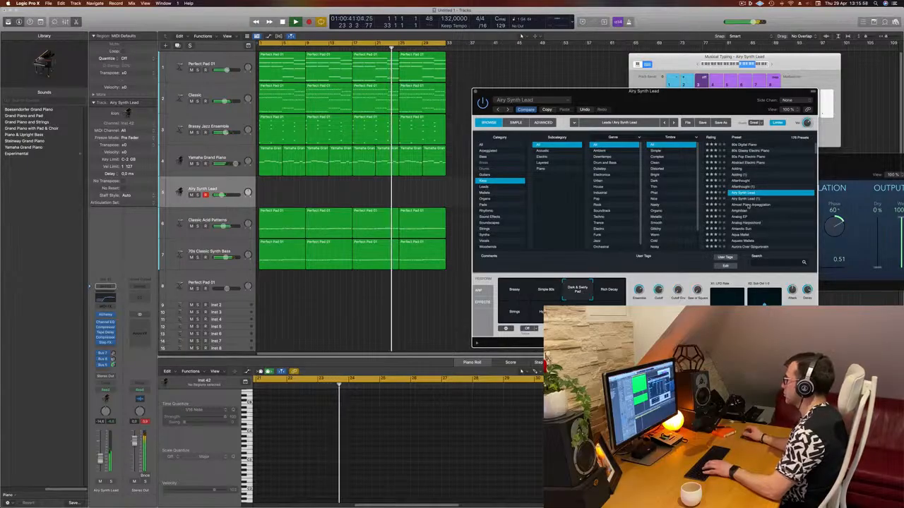
Step: Compare Almost Piano Arpeggiation with Amphibian, load Almost Piano Arpeggiation, and choose its Thin Swing performance variation
click(749, 206)
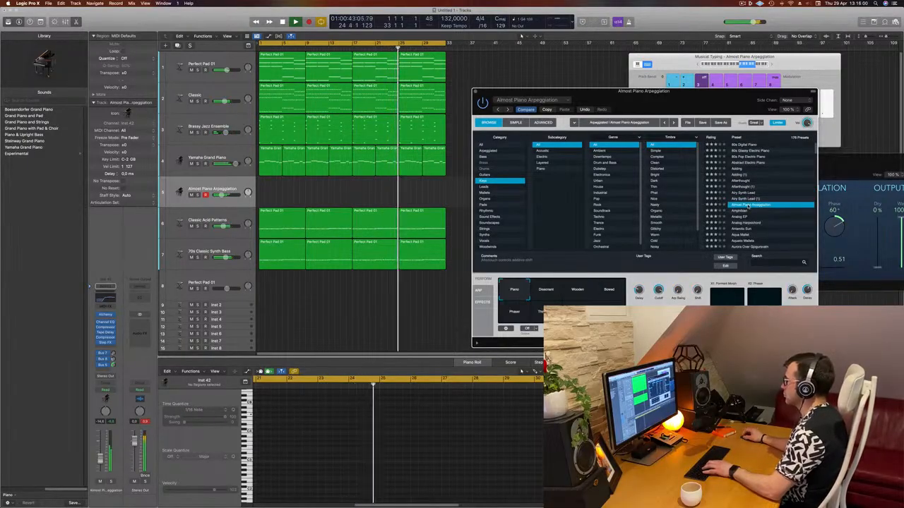
click(740, 212)
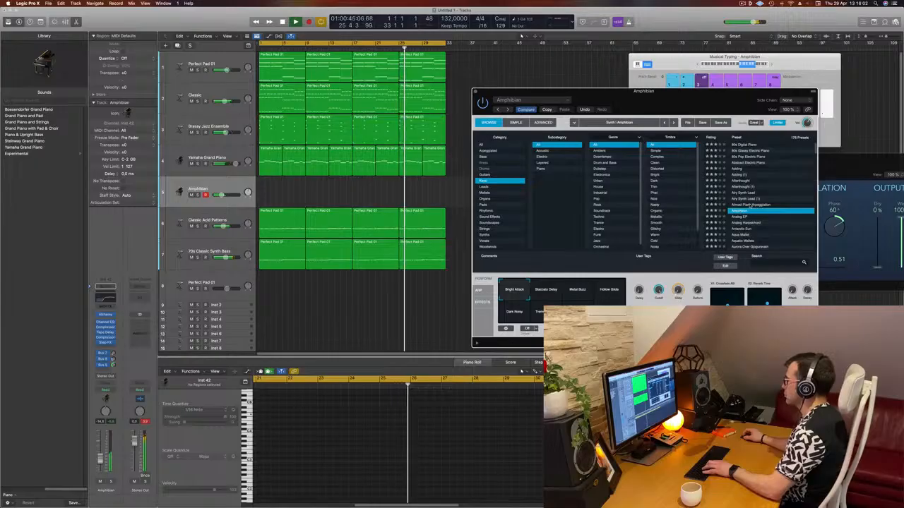
click(750, 205)
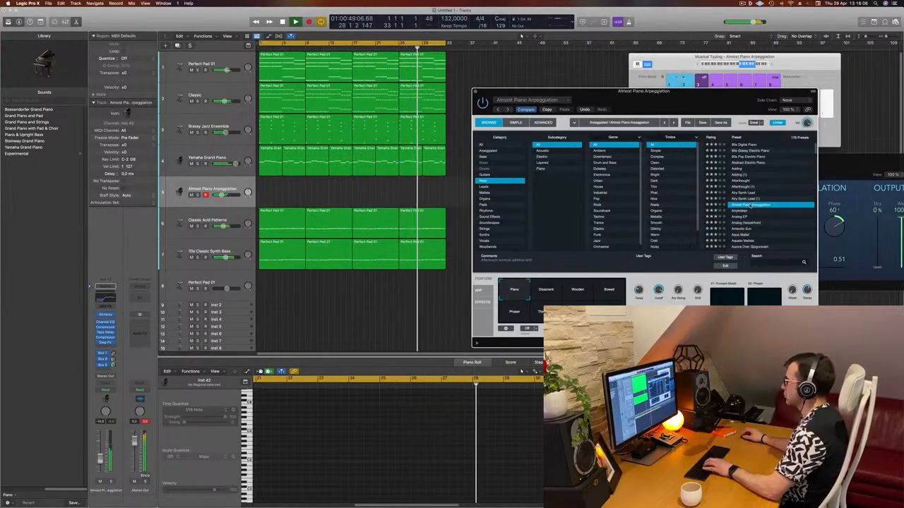
click(547, 289)
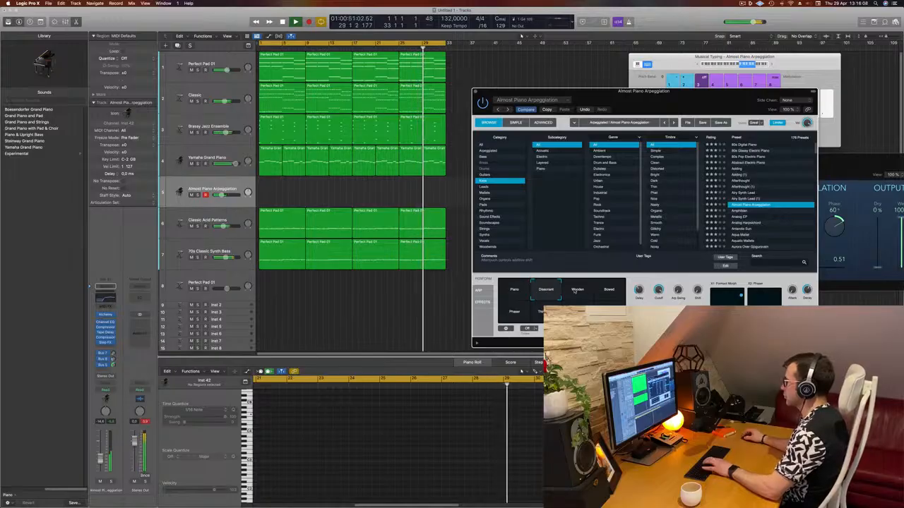
click(577, 290)
click(609, 290)
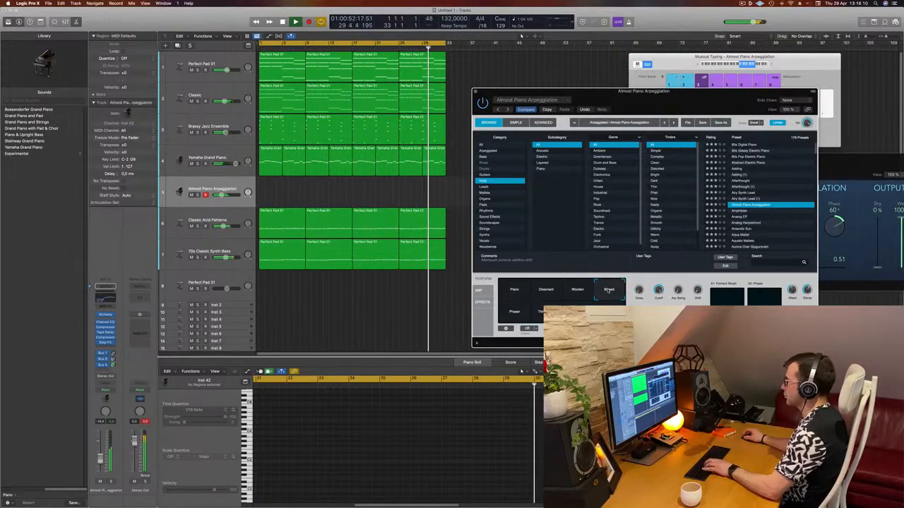
click(516, 310)
click(546, 312)
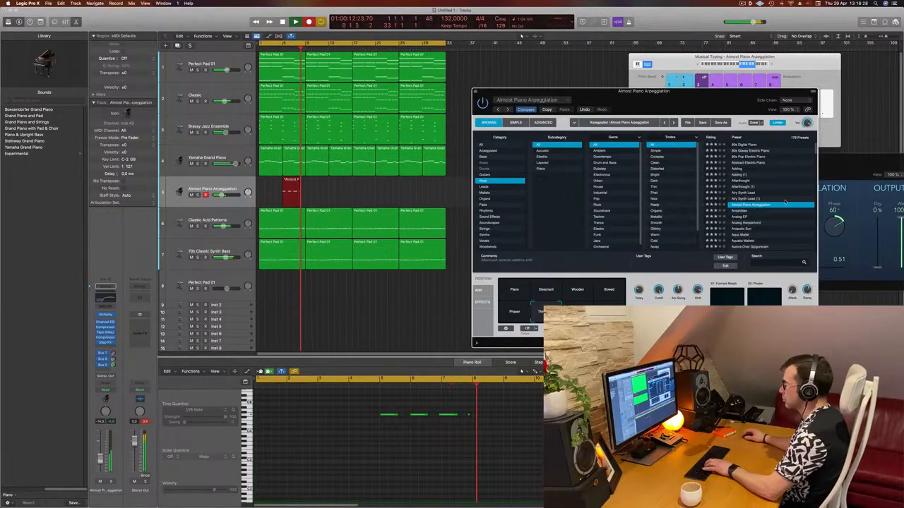
Step: Stop recording the Almost Piano Arpeggiation part, move its region to bar 1, and play it from the start
key(space)
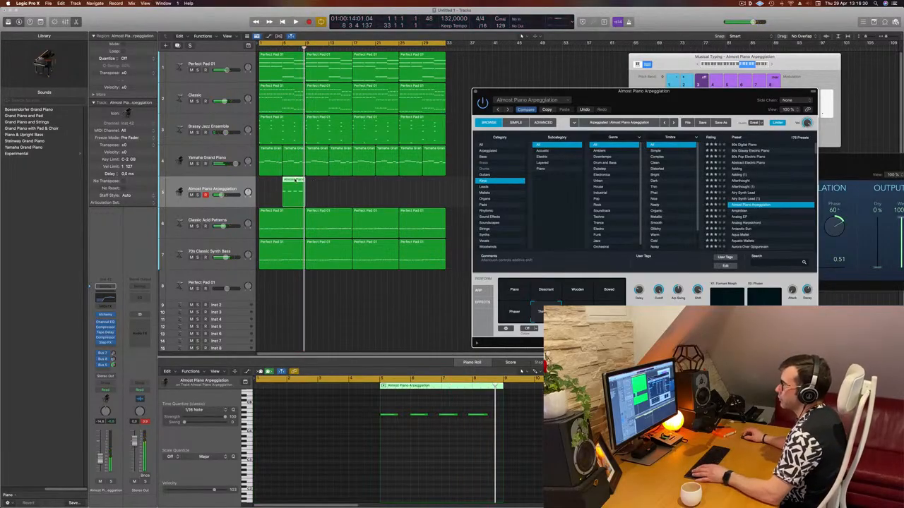
drag(296, 180, 271, 181)
click(309, 460)
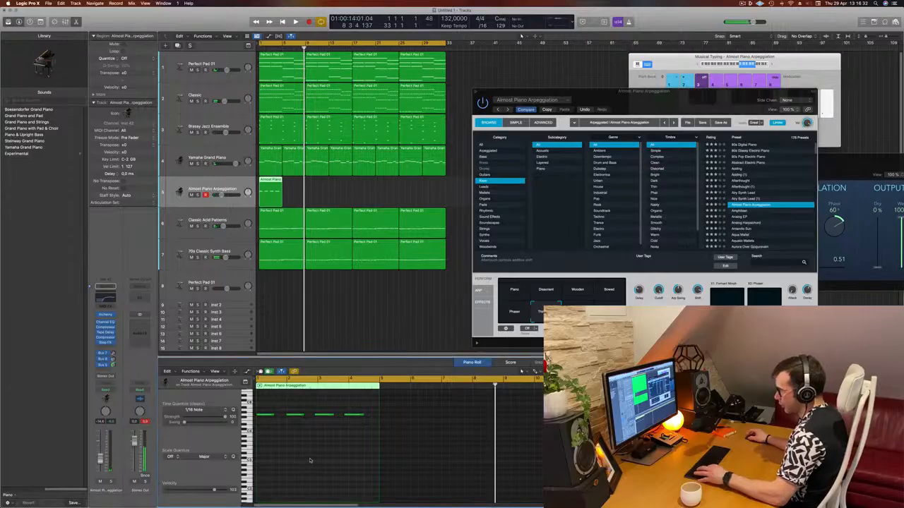
key(Return)
key(space)
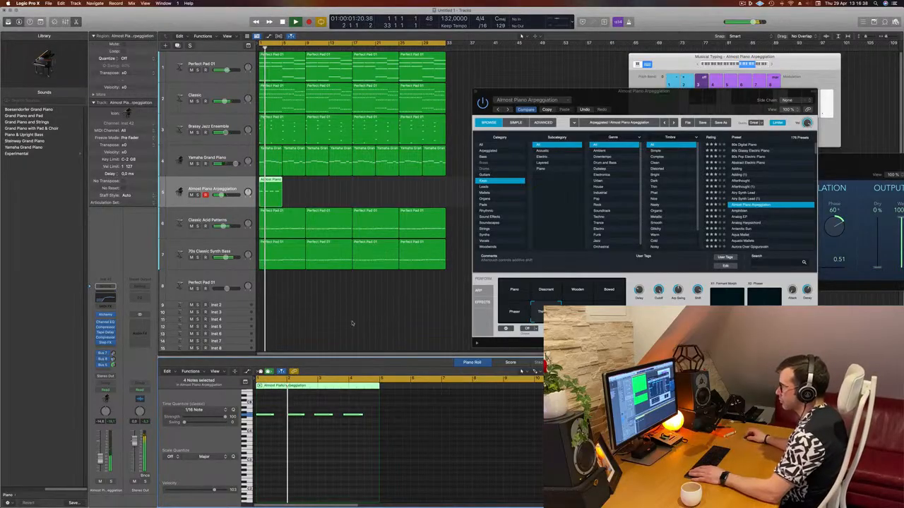
Step: Shift the last two notes of the Almost Piano Arpeggiation region slightly later and replay from the start
click(289, 452)
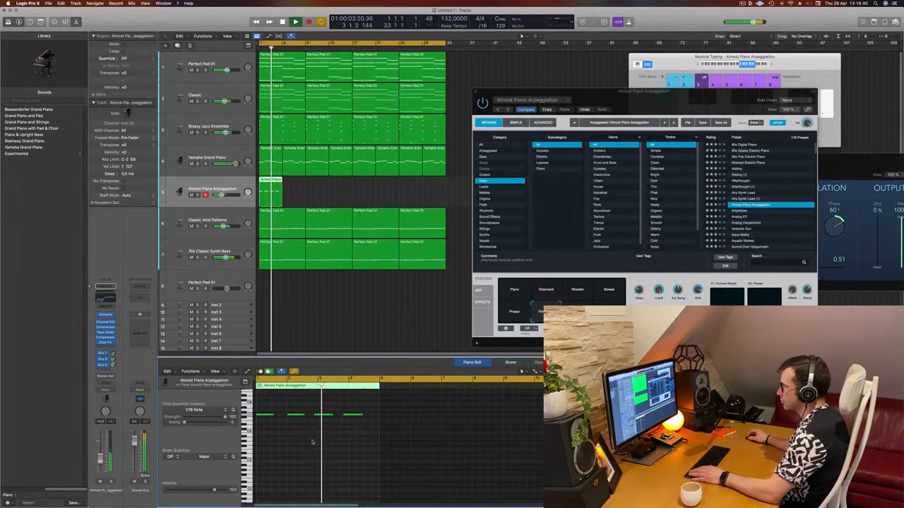
drag(360, 421, 360, 421)
key(Return)
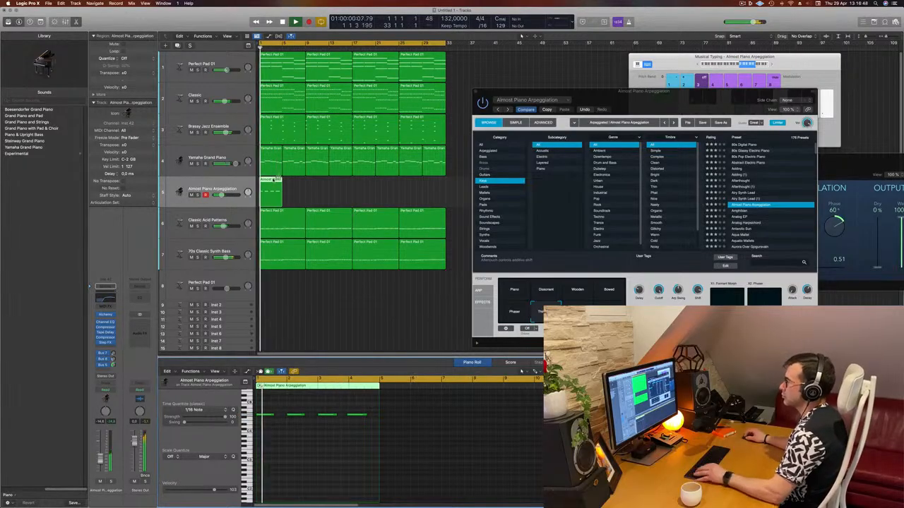
Step: Copy the four-bar Almost Piano Arpeggiation region along its track to fill 32 bars, and close the Alchemy window
drag(275, 180, 358, 186)
click(358, 190)
drag(534, 94, 491, 101)
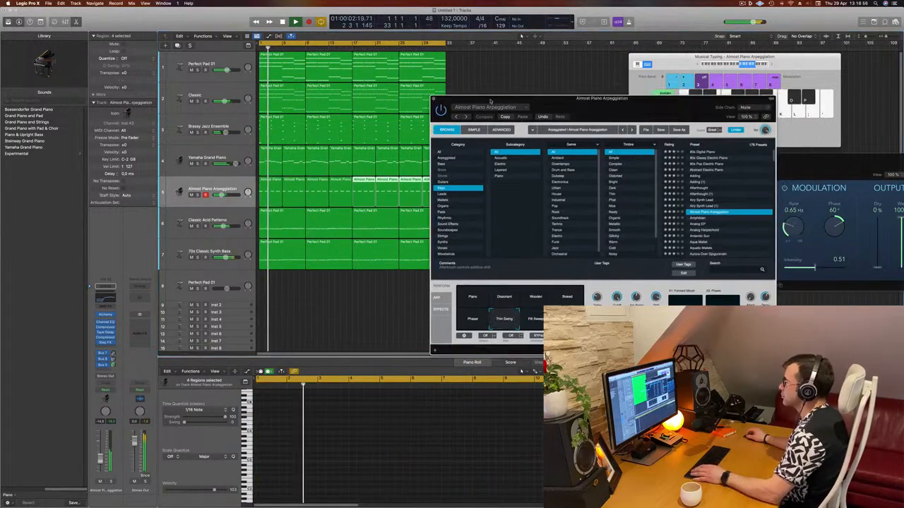
key(super+w)
Step: Select all Almost Piano Arpeggiation regions and listen to the track soloed, ending with solo turned off
click(180, 199)
key(space)
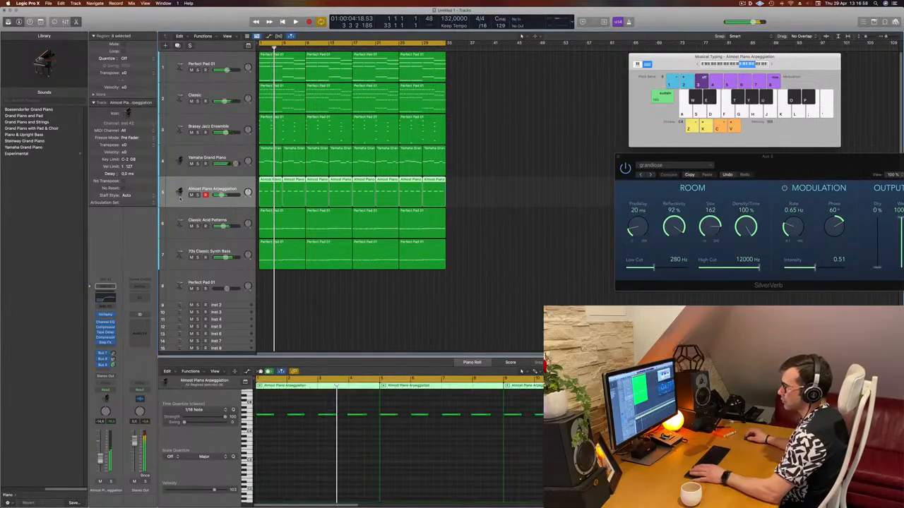
click(110, 482)
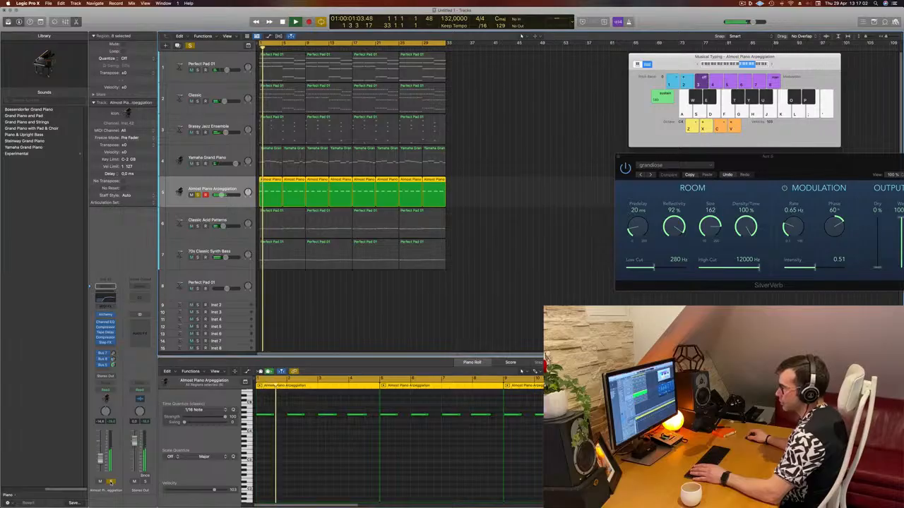
click(109, 482)
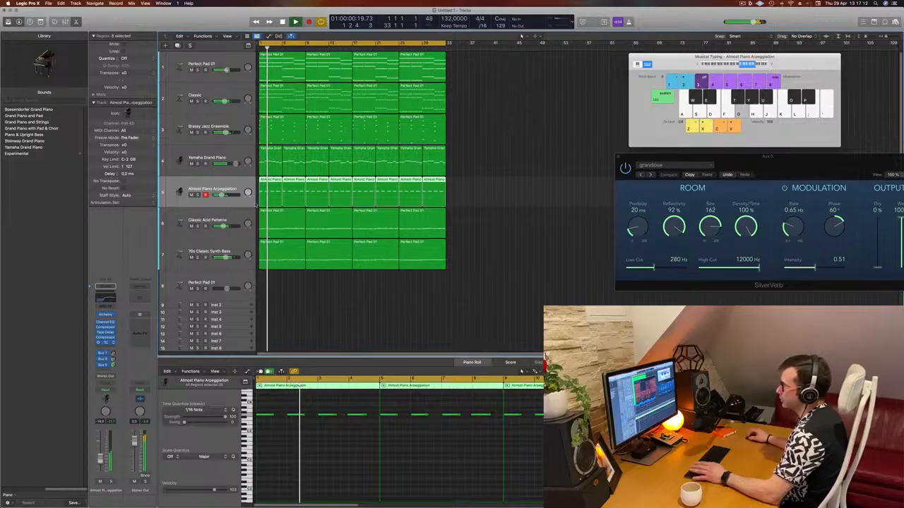
Step: Change the Almost Piano Arpeggiation track's Step FX preset to Chaos Spring and replay the arrangement from the start
drag(468, 96, 582, 108)
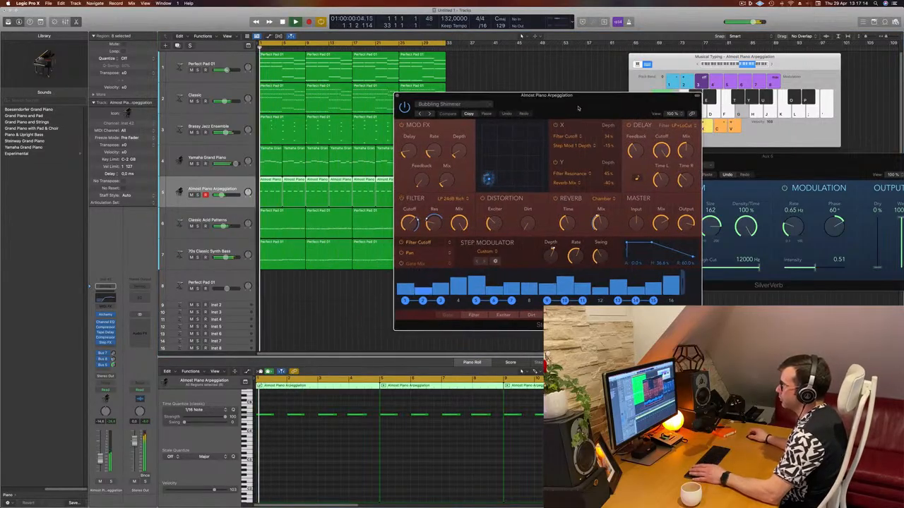
click(430, 114)
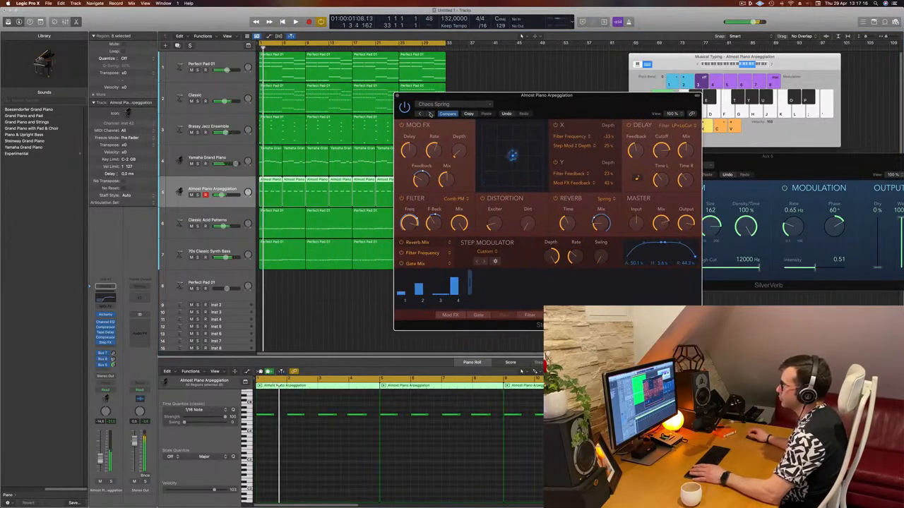
drag(567, 104, 657, 122)
key(Return)
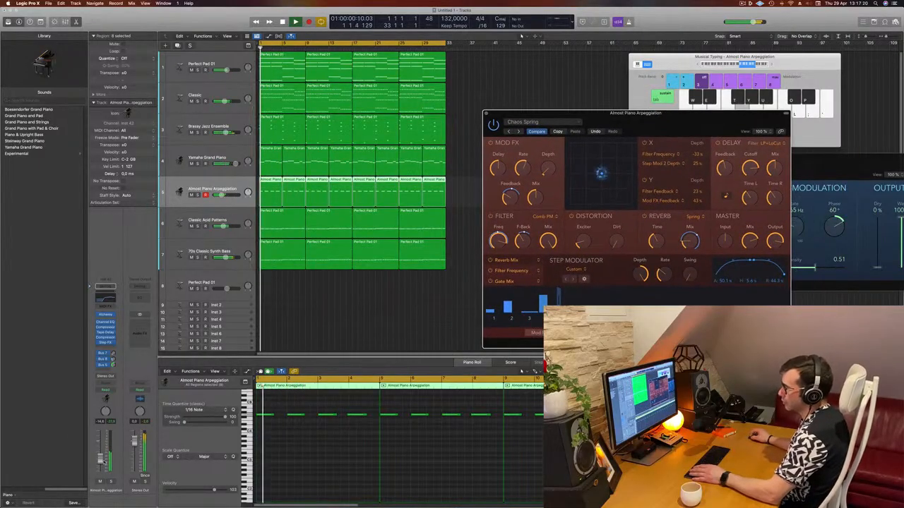
Step: Lower the Almost Piano Arpeggiation track's fader slightly, close its Step FX window, and clear the region selection
click(98, 459)
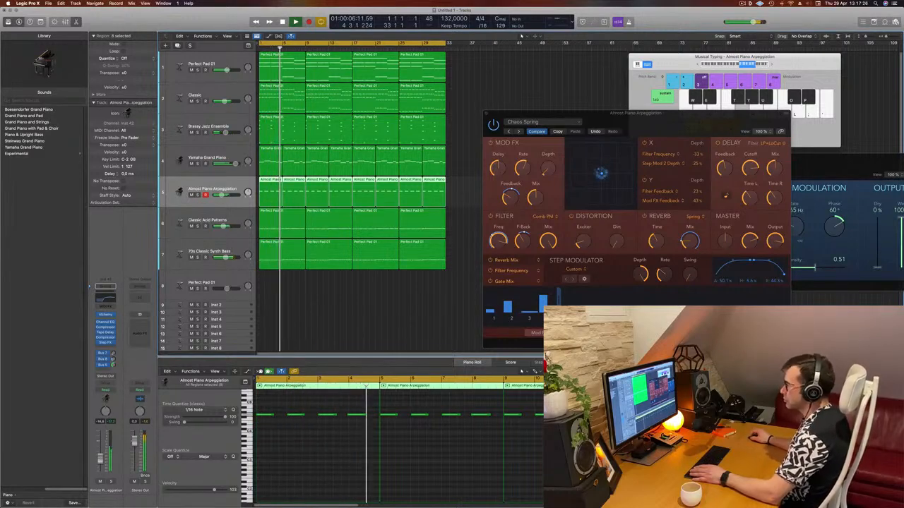
drag(692, 124, 572, 82)
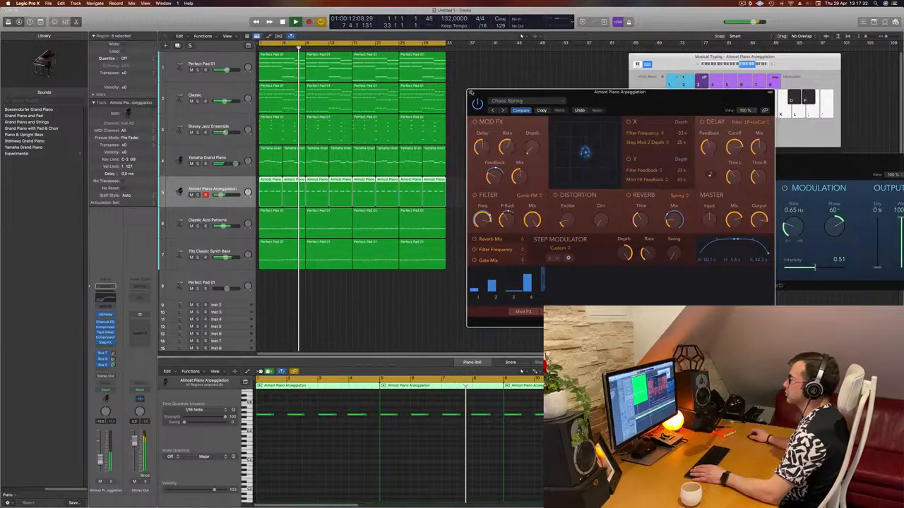
click(471, 91)
click(516, 182)
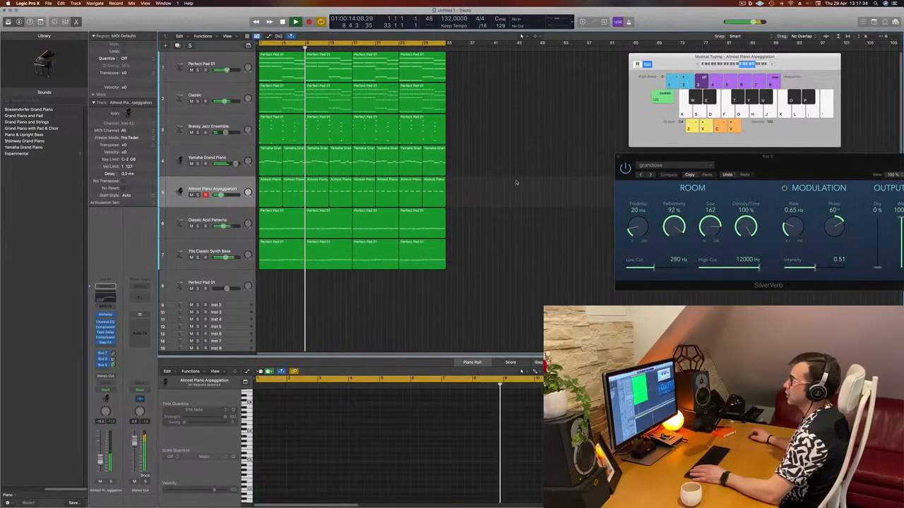
Step: Replay the arrangement from the start and audition the Big Room Kick 1, Ride and Perc 1 tracks, soloing Perc 1 briefly
scroll(512, 184, down, 4)
scroll(492, 184, down, 2)
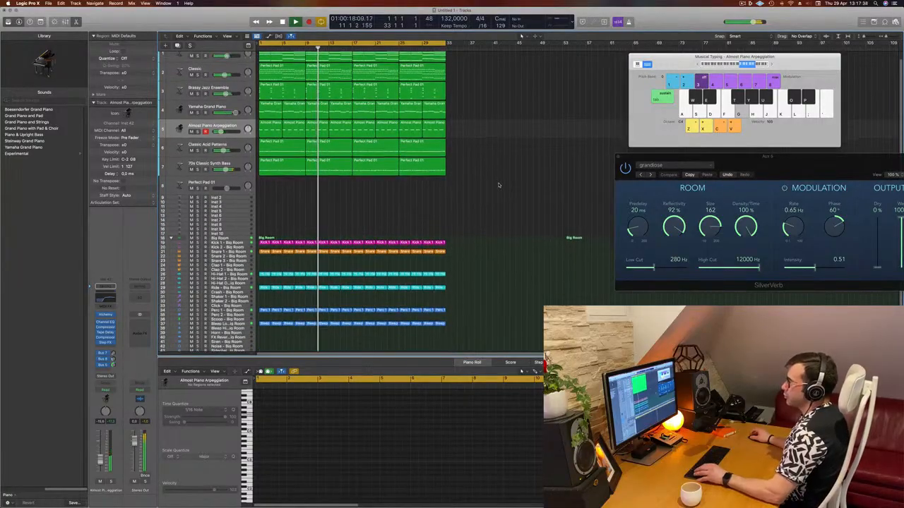
scroll(498, 185, up, 1)
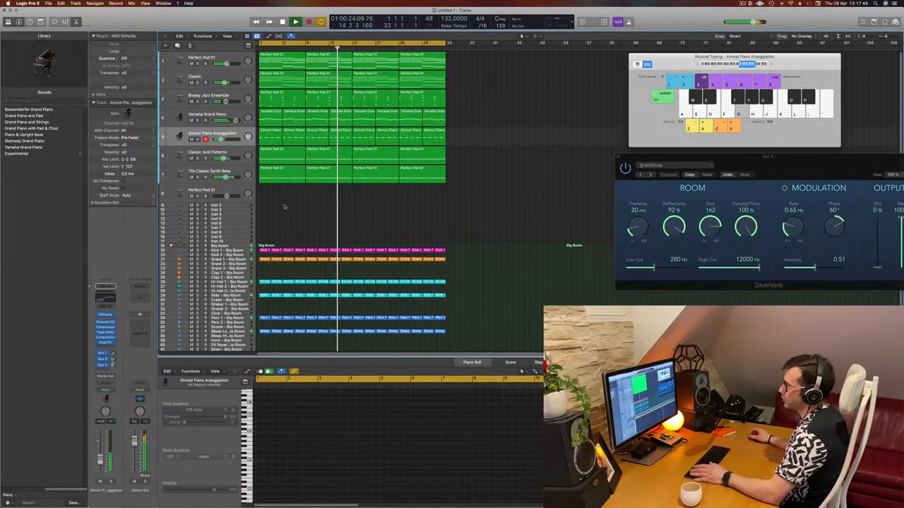
key(Return)
click(240, 251)
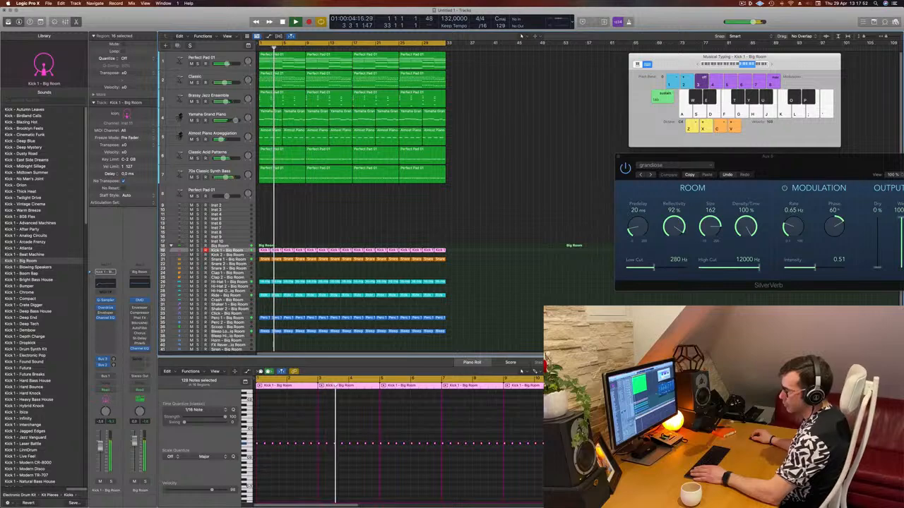
scroll(250, 299, down, 2)
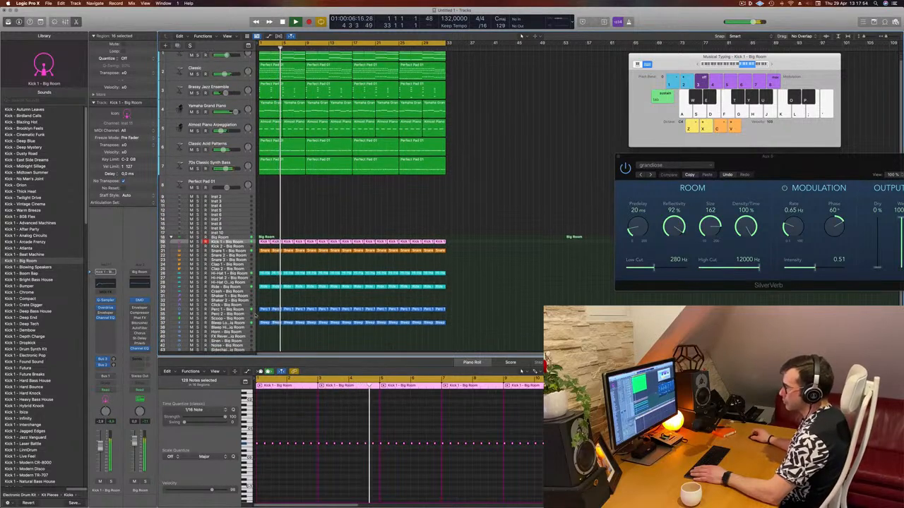
click(242, 288)
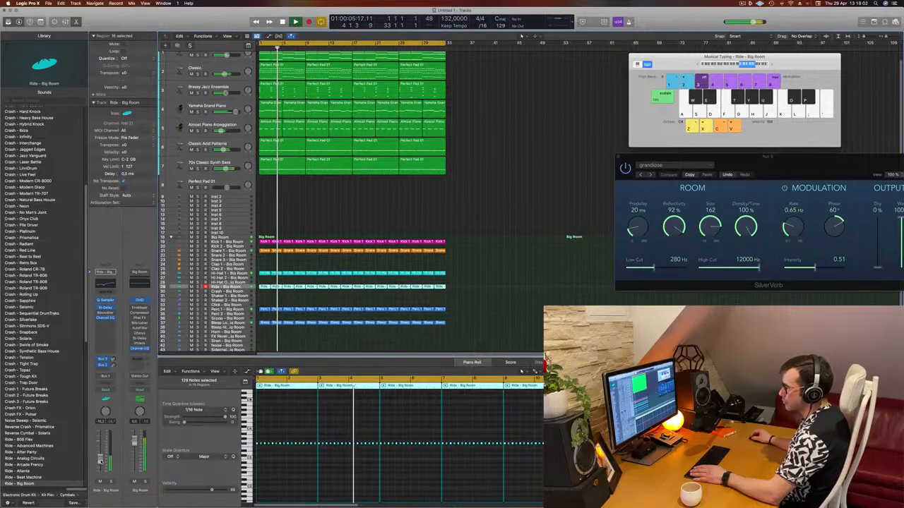
click(244, 310)
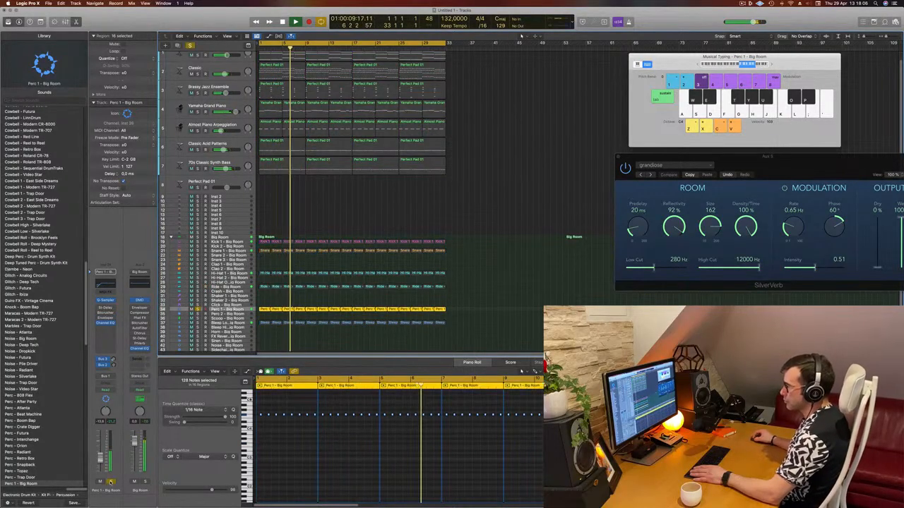
Step: Adjust the Snare 1 - Big Room track's Bus 2 delay send during playback, and clear the region selection
click(238, 247)
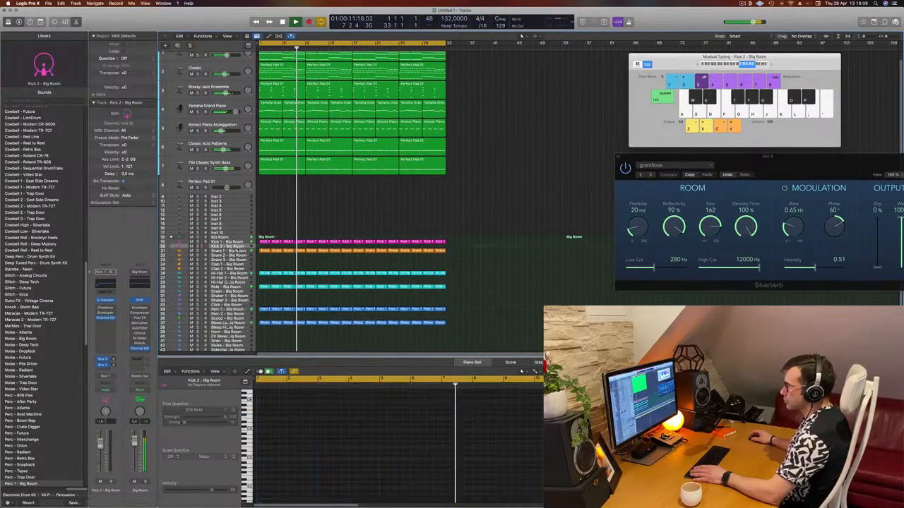
click(237, 251)
key(space)
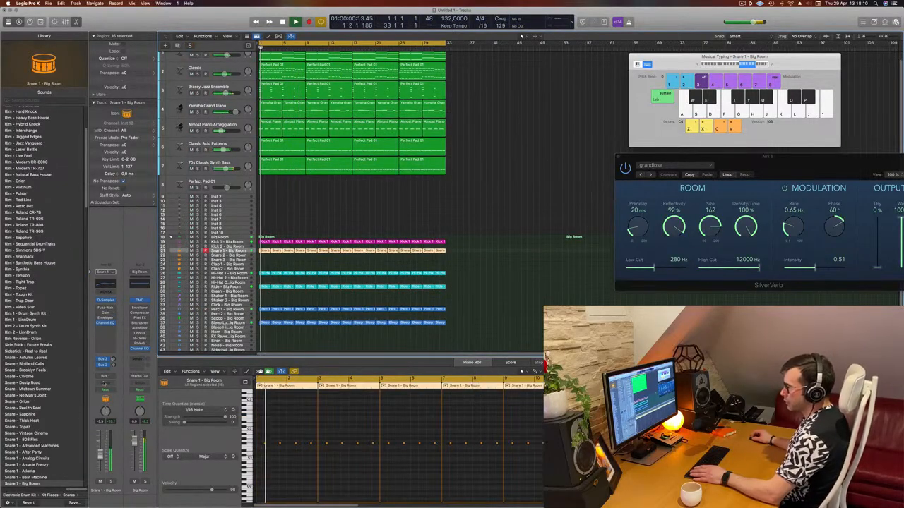
key(space)
key(space)
drag(113, 359, 114, 361)
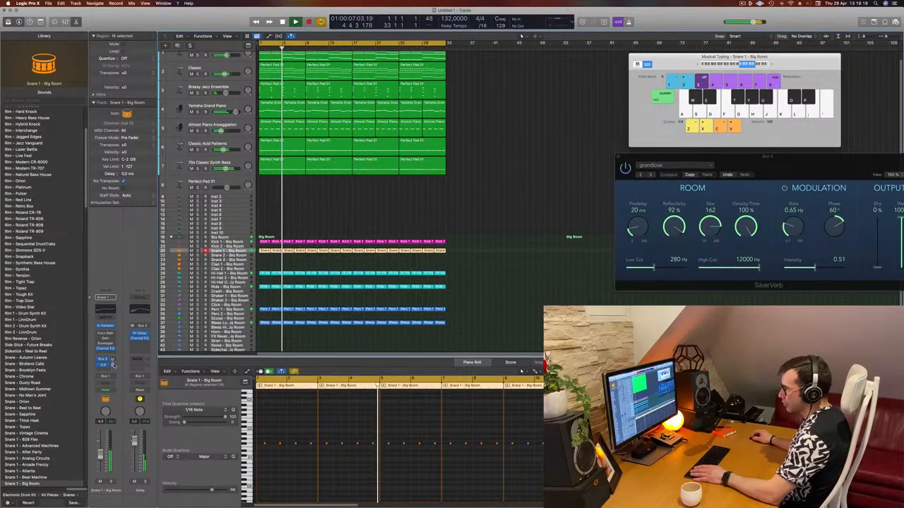
click(516, 293)
Step: Repeat all regions once to extend the arrangement to 64 bars, and display the secondary ruler
scroll(537, 247, up, 1)
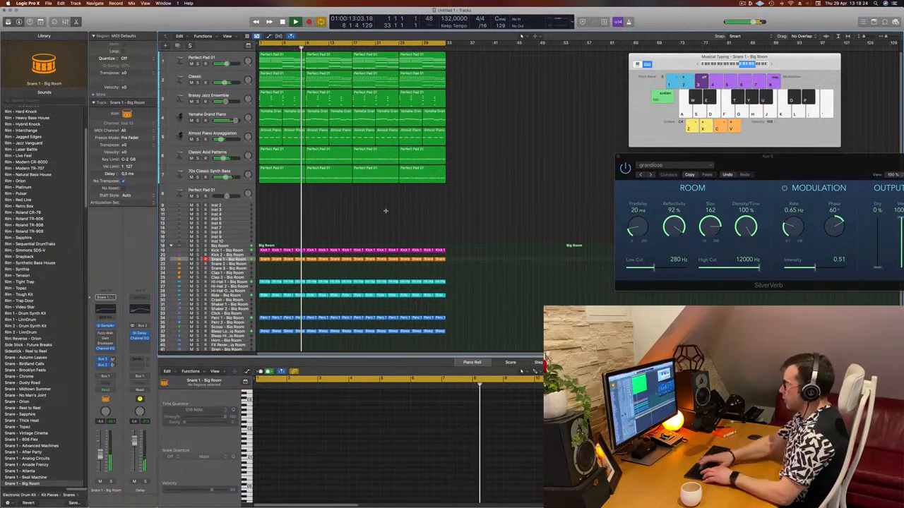
key(super+a)
key(super+r)
key(super+Left)
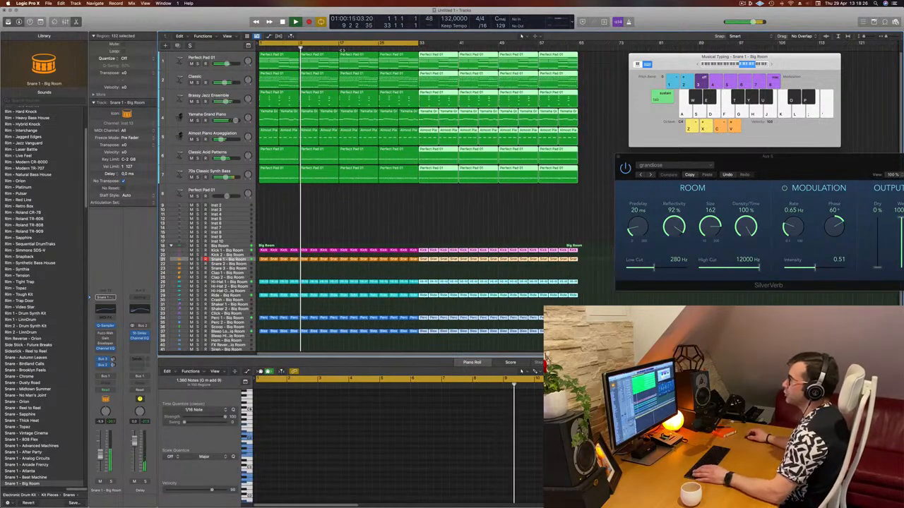
click(228, 36)
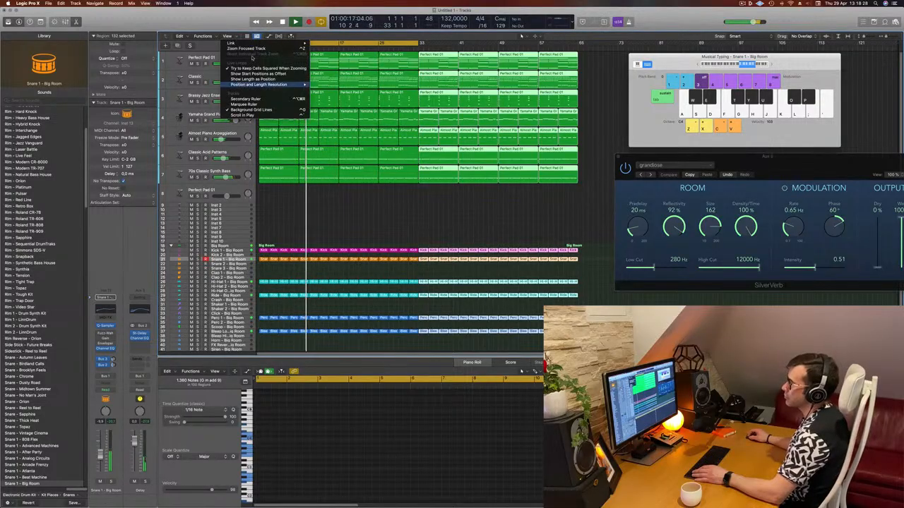
click(244, 99)
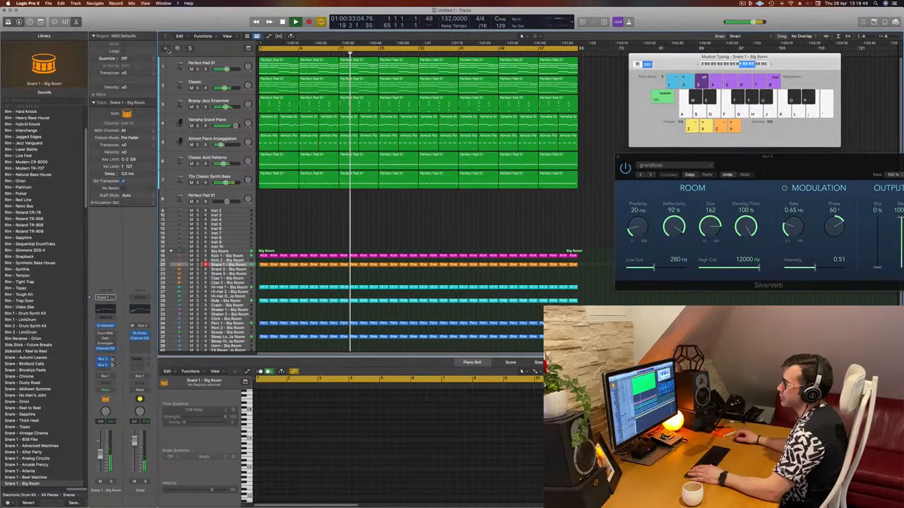
Step: Reorder the synth tracks to Almost Piano Arpeggiation, Yamaha Grand Piano, Brassy Jazz Ensemble, Classic and Perfect Pad 01
click(195, 84)
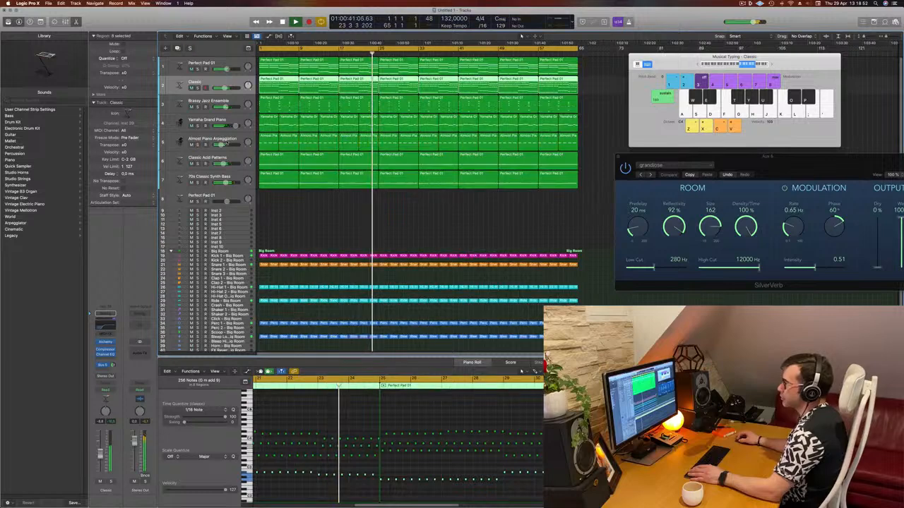
drag(240, 141, 205, 63)
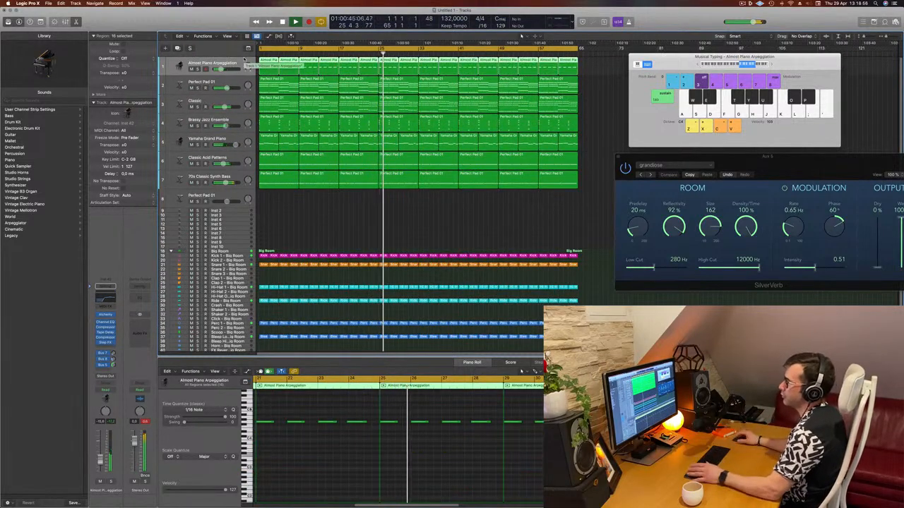
click(204, 86)
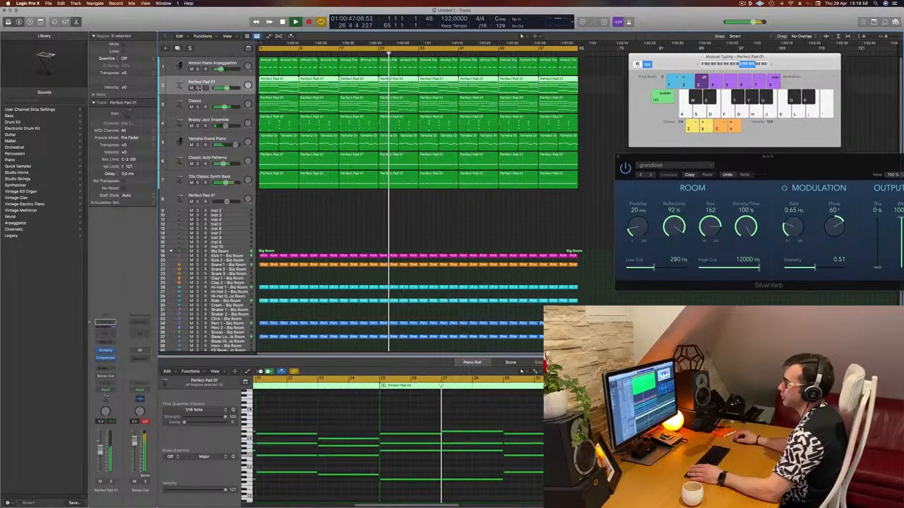
mouse_move(203, 87)
mouse_down()
mouse_move(223, 145)
mouse_move(225, 99)
mouse_move(209, 84)
mouse_up()
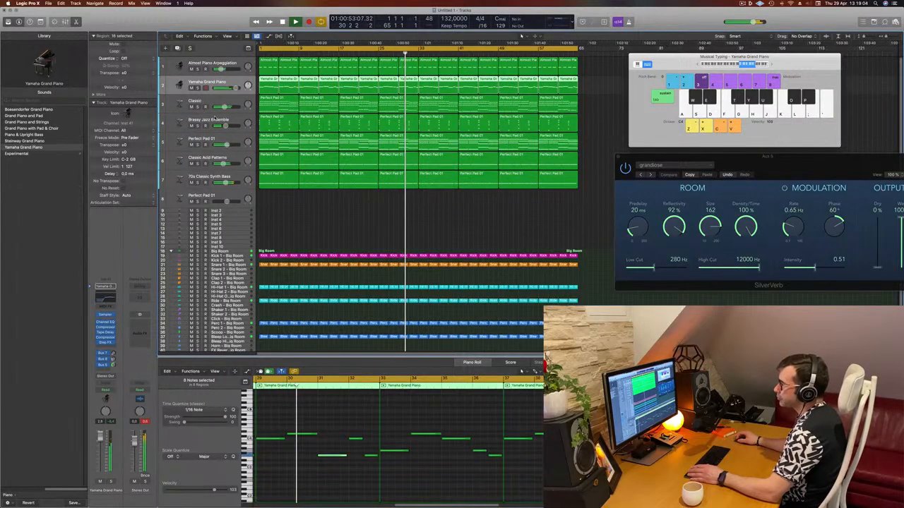
click(198, 126)
click(198, 126)
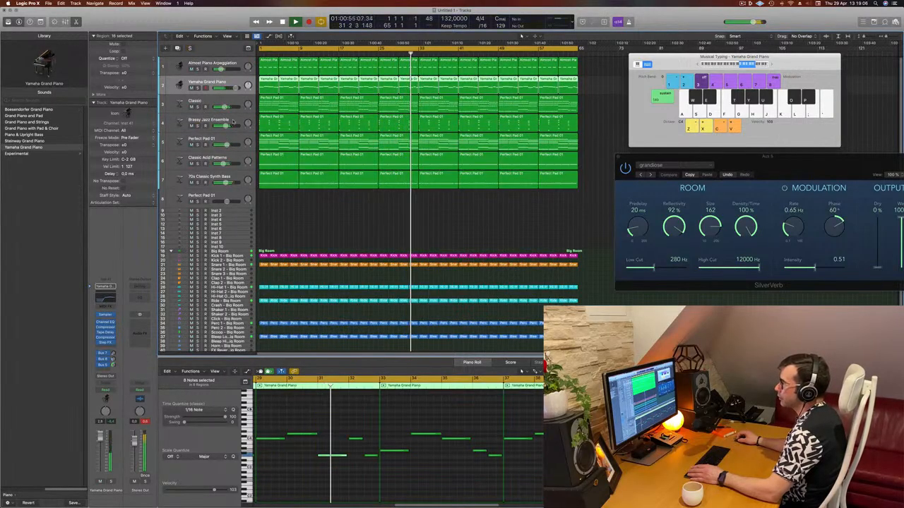
drag(233, 121, 237, 99)
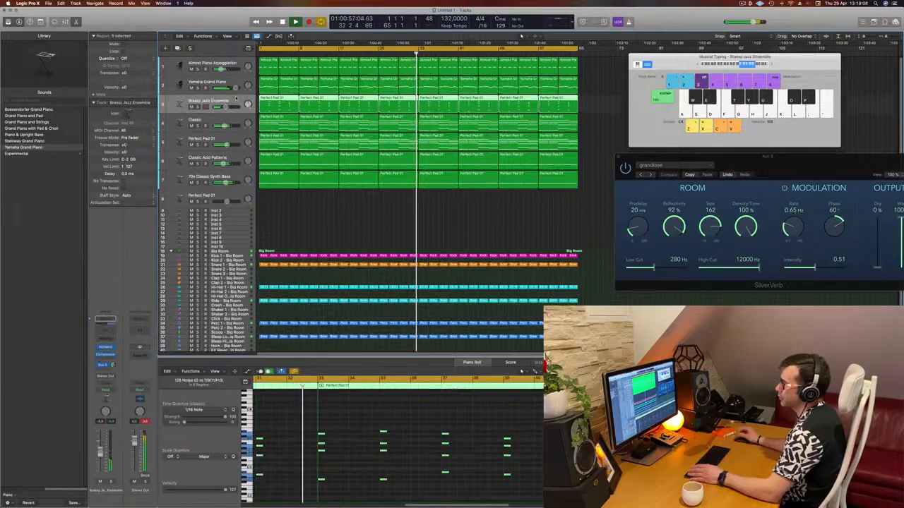
Step: Listen briefly to Classic and 70s Classic Synth Bass in solo, ending with solo turned off
click(198, 124)
key(s)
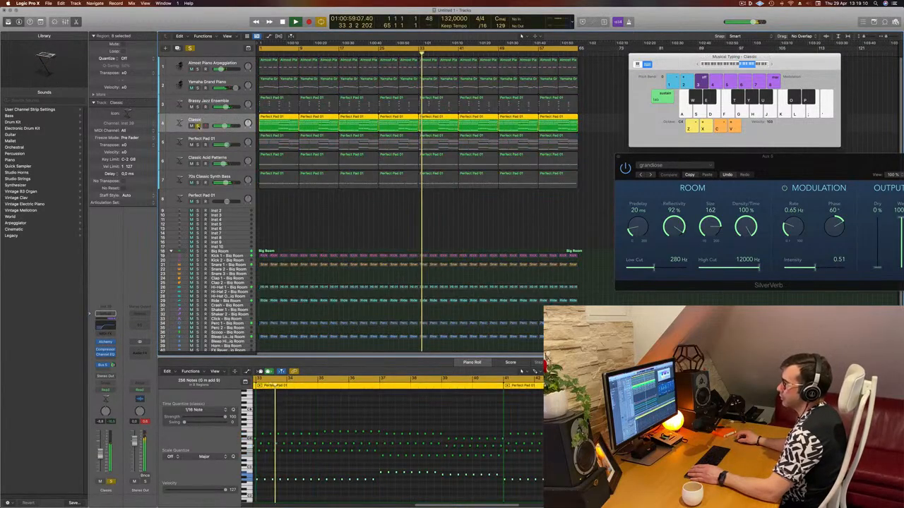
key(s)
key(s)
key(s)
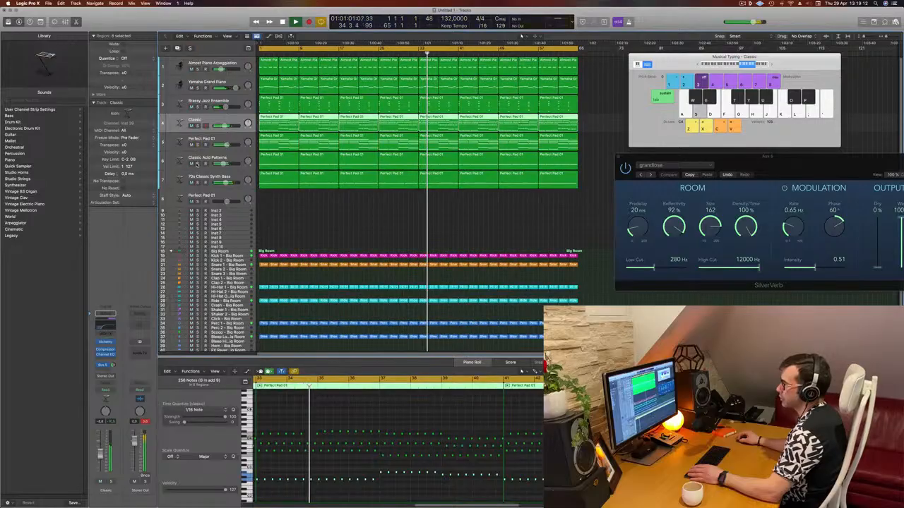
key(s)
key(s)
click(197, 182)
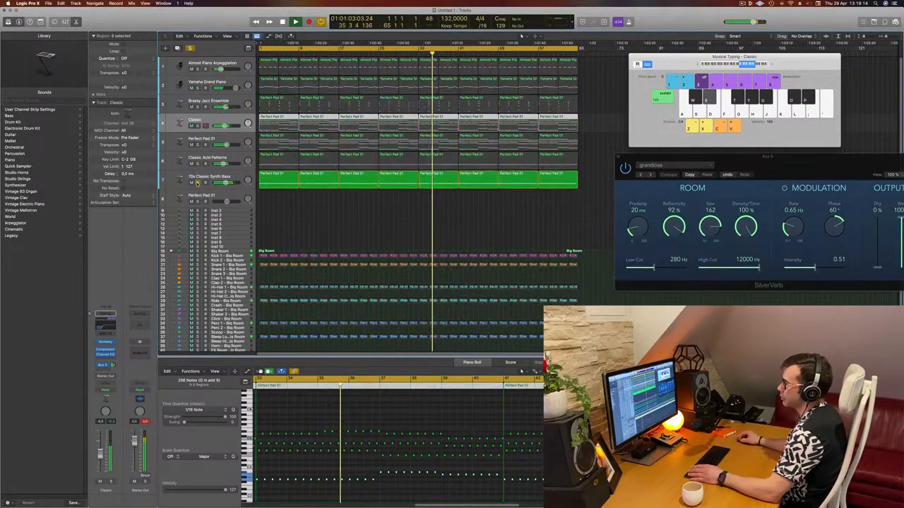
click(198, 183)
Step: Delete the empty Perfect Pad 01 track and the unused tracks Inst 2 through Inst 10
key(Return)
click(235, 196)
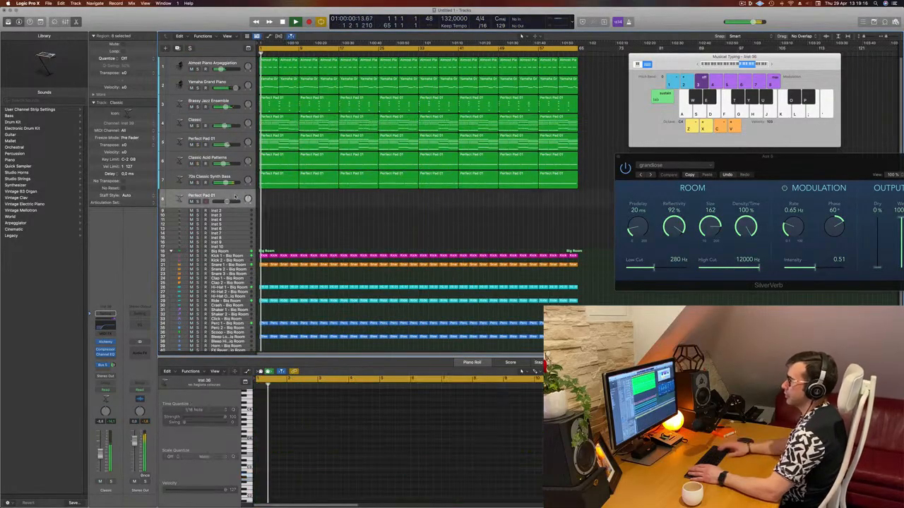
key(super+BackSpace)
key(super+BackSpace)
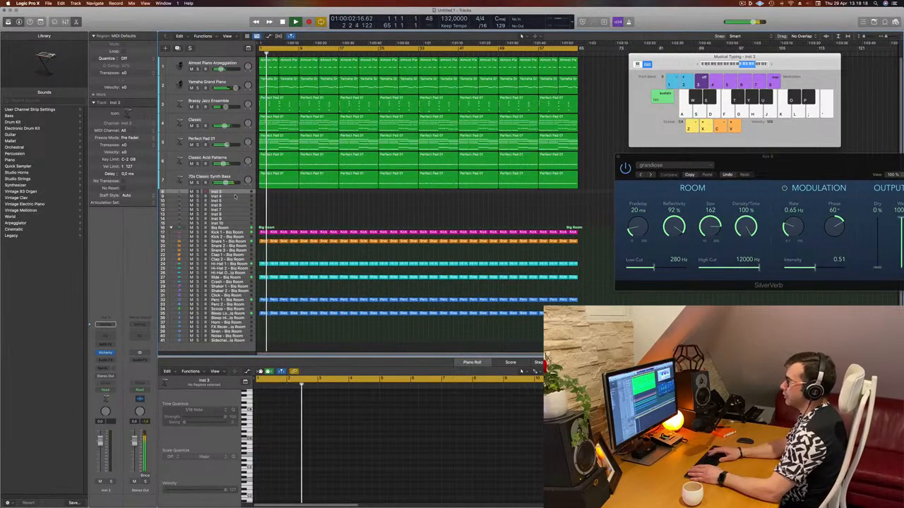
key(super+BackSpace)
key(super+BackSpace)
key(super+BackSpace)
key(super+BackSpace)
key(super+BackSpace)
key(super+BackSpace)
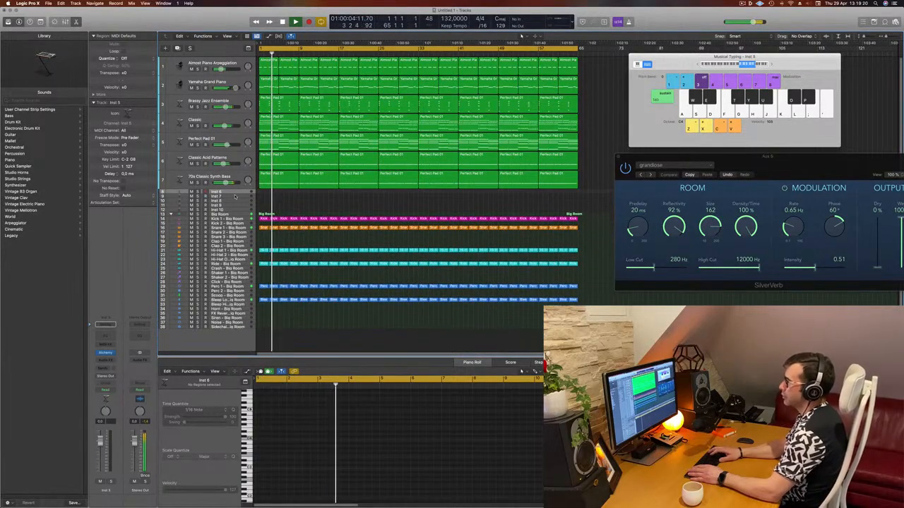
key(super+BackSpace)
key(super+BackSpace)
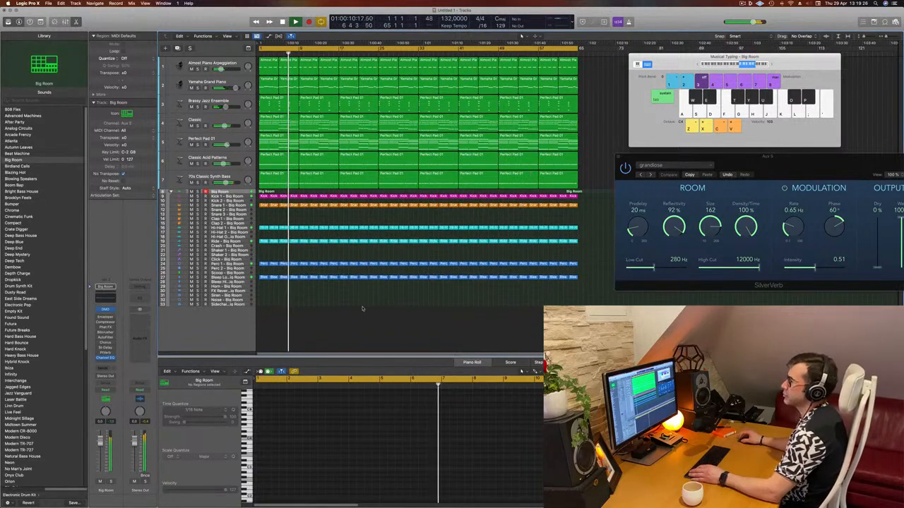
Step: Lower the threshold on the Yamaha Grand Piano's first compressor, close its window, and lower the track's fader slightly
key(Return)
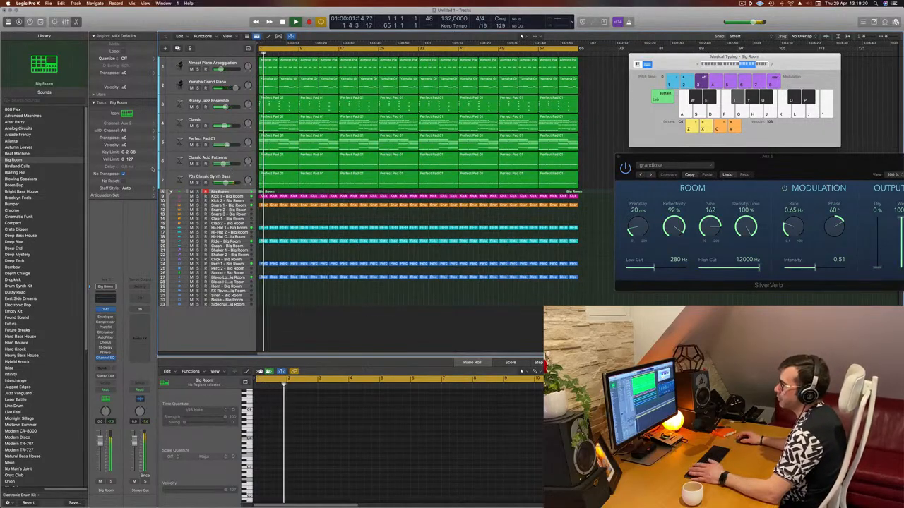
key(Return)
click(211, 82)
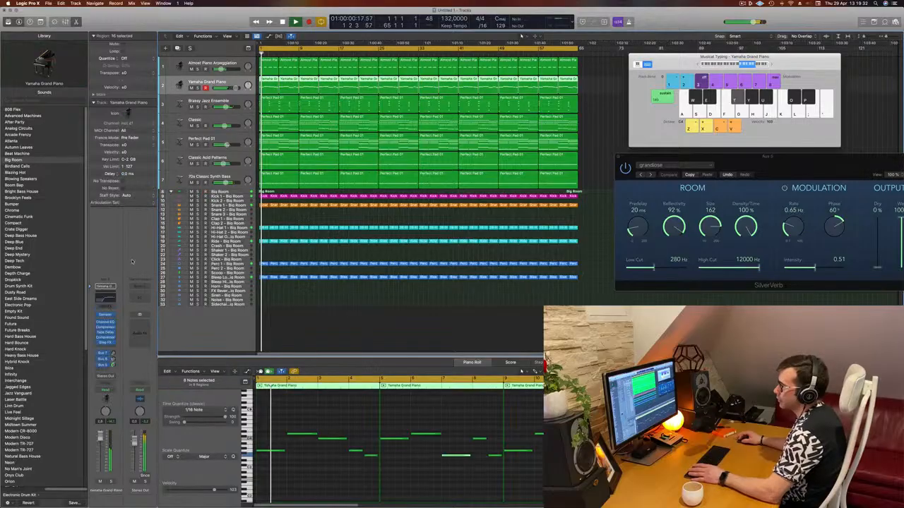
click(107, 329)
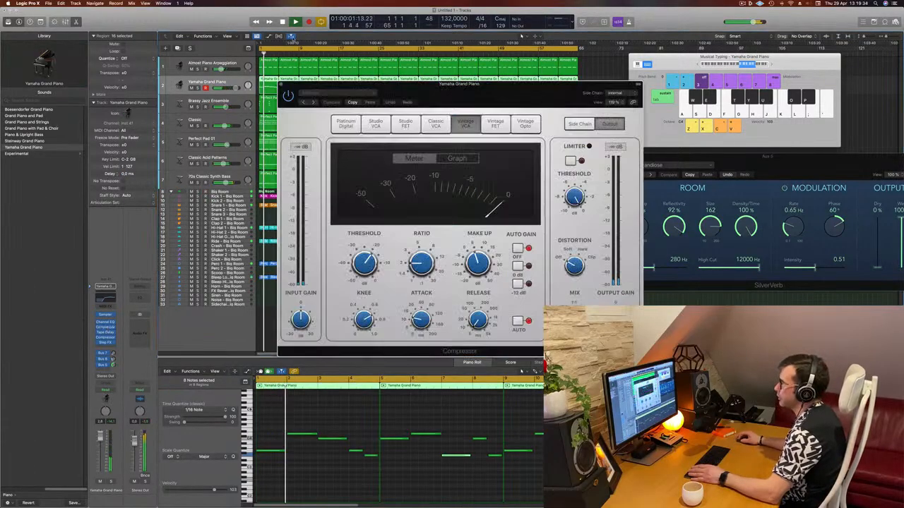
drag(525, 96, 478, 97)
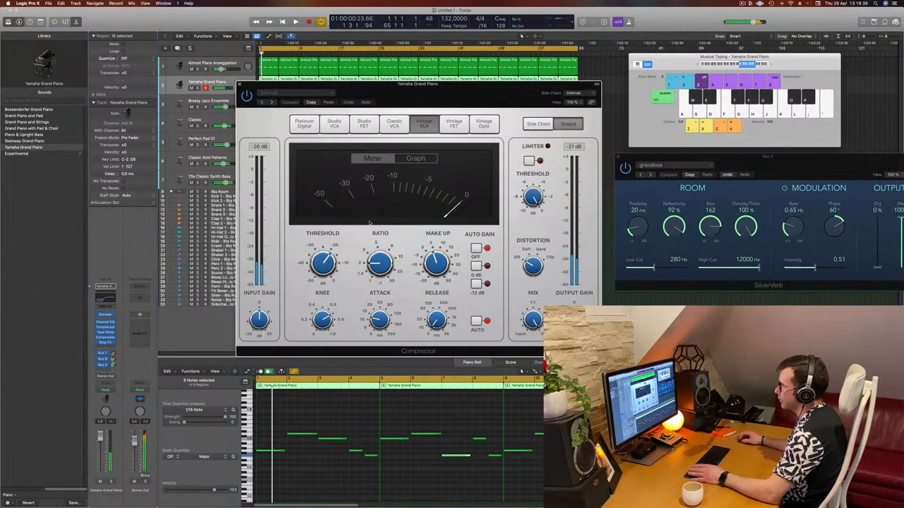
drag(323, 262, 324, 267)
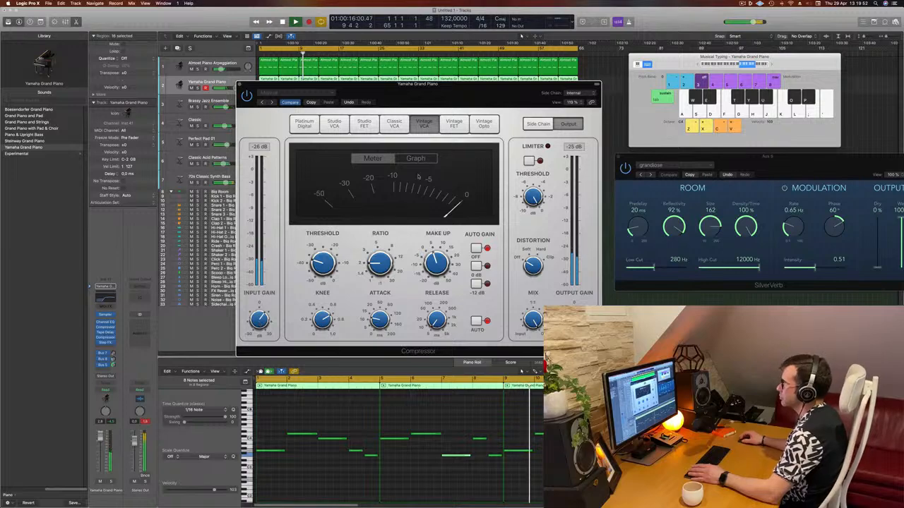
drag(460, 88, 528, 90)
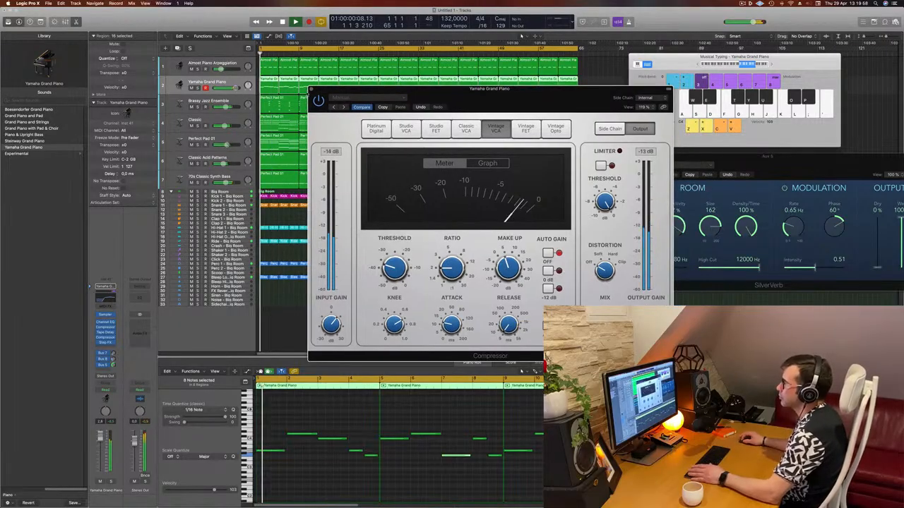
click(311, 90)
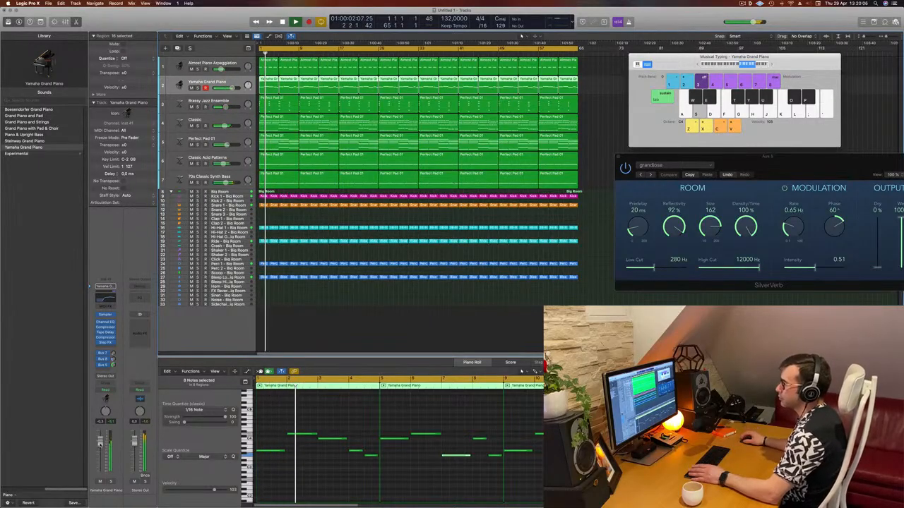
Step: Clear the region selection and save the project as Episode 231
click(375, 310)
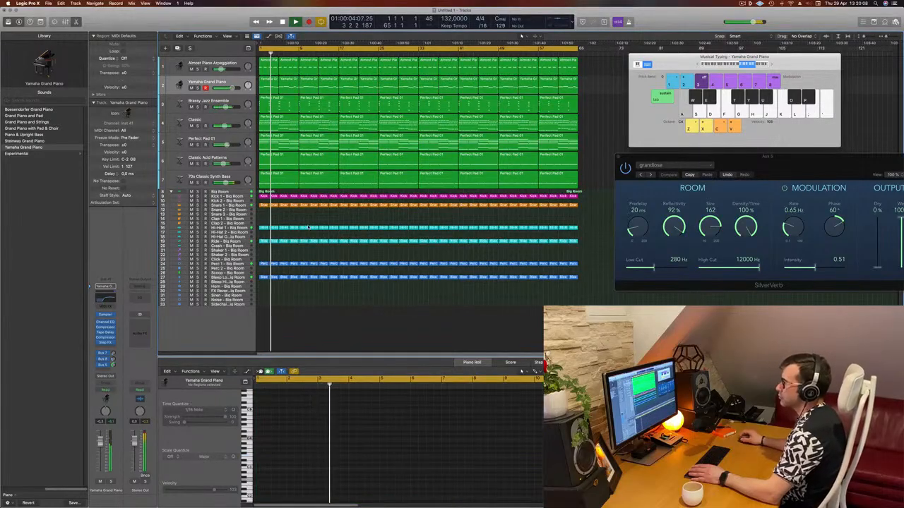
click(263, 206)
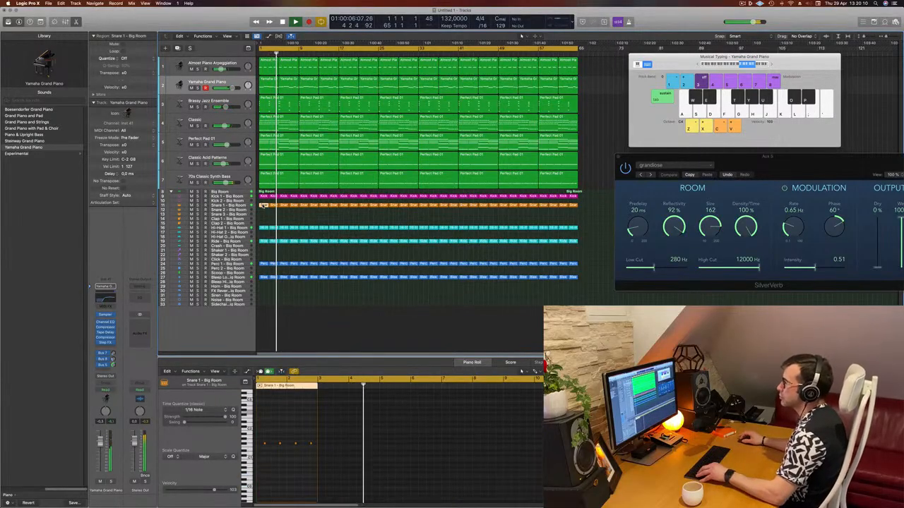
click(308, 219)
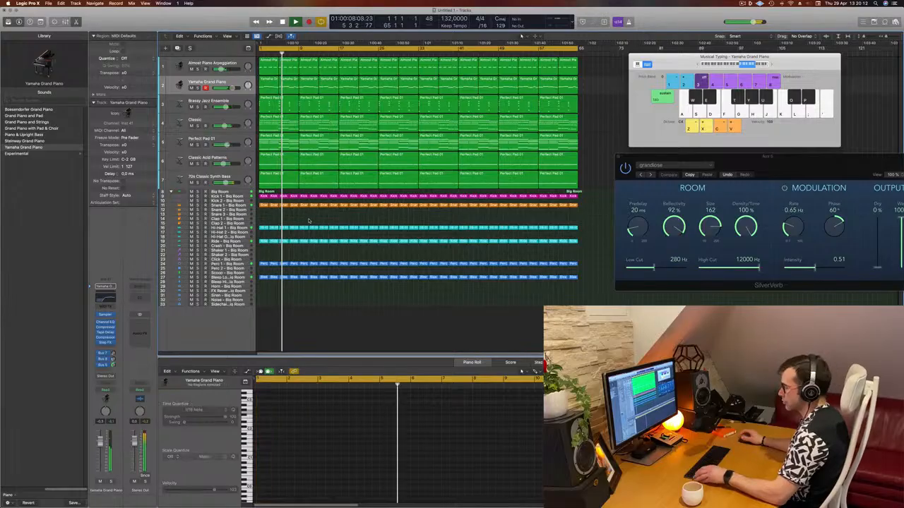
key(super+s)
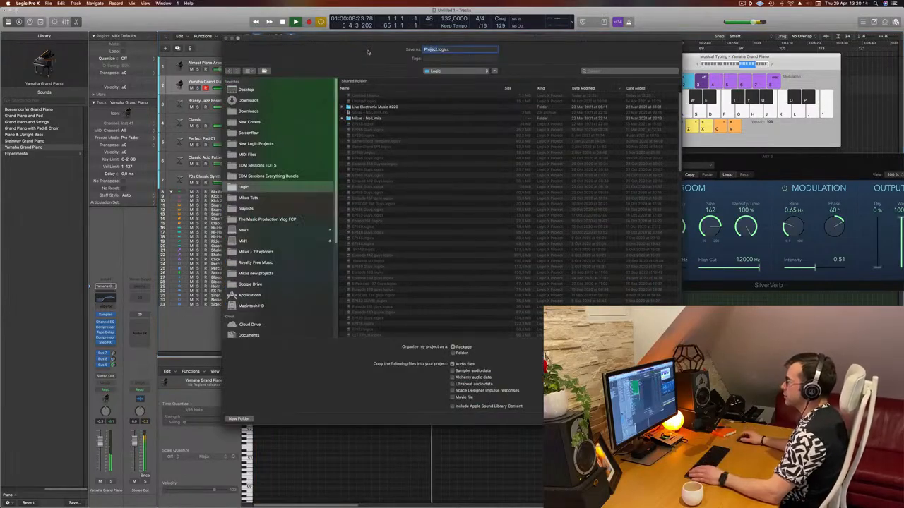
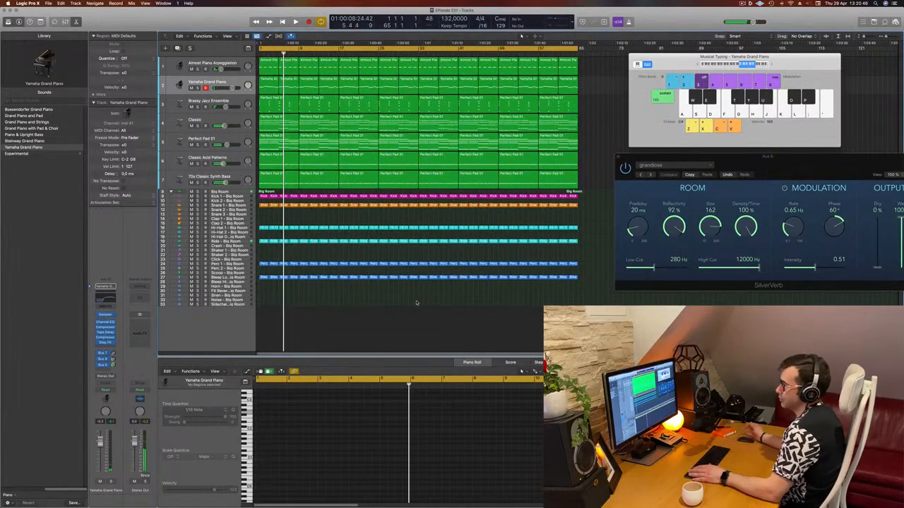
Step: Play the arrangement from the beginning, enlarge the track rows slightly, and copy the first Snare 1 region to the start of the Snare 2 track
key(Return)
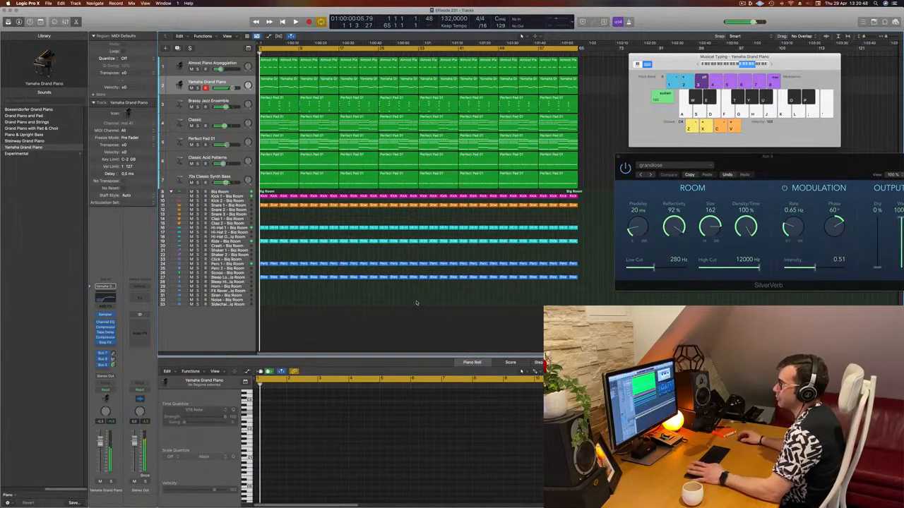
key(super+Down)
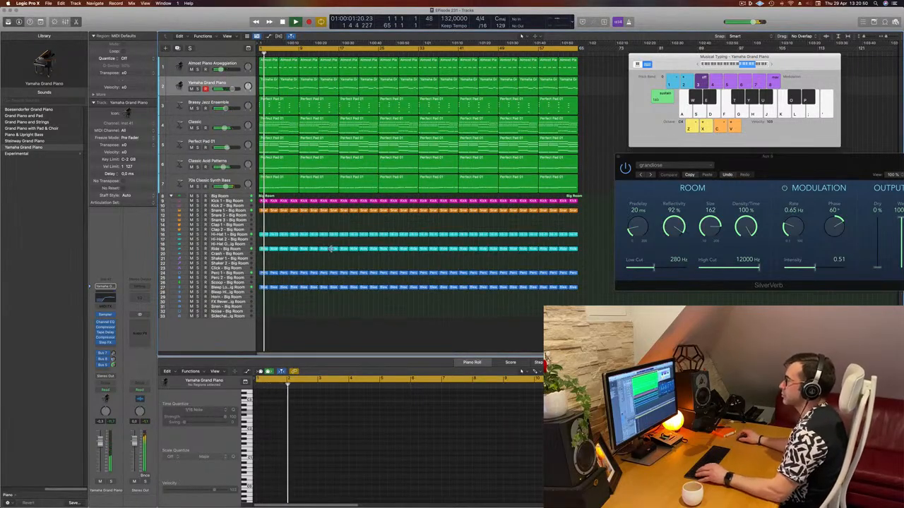
key(super+Right)
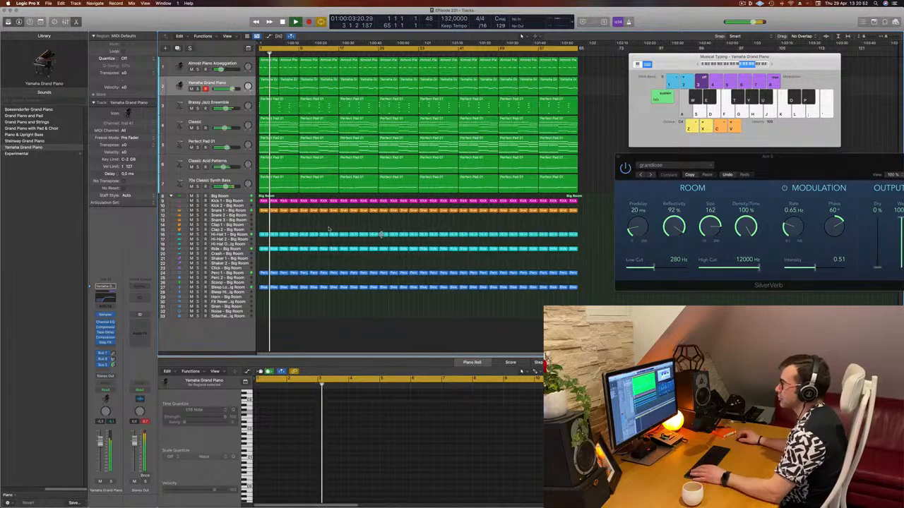
key(Return)
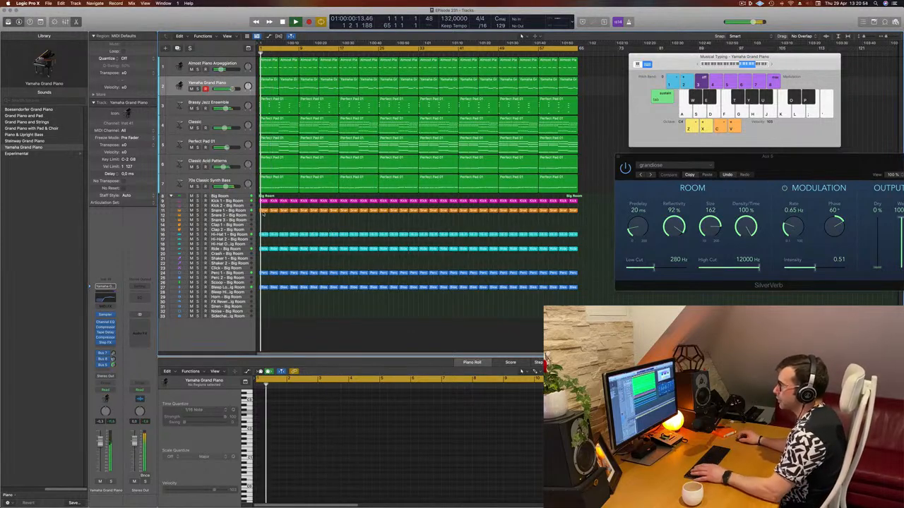
key(space)
click(265, 211)
drag(264, 216, 270, 209)
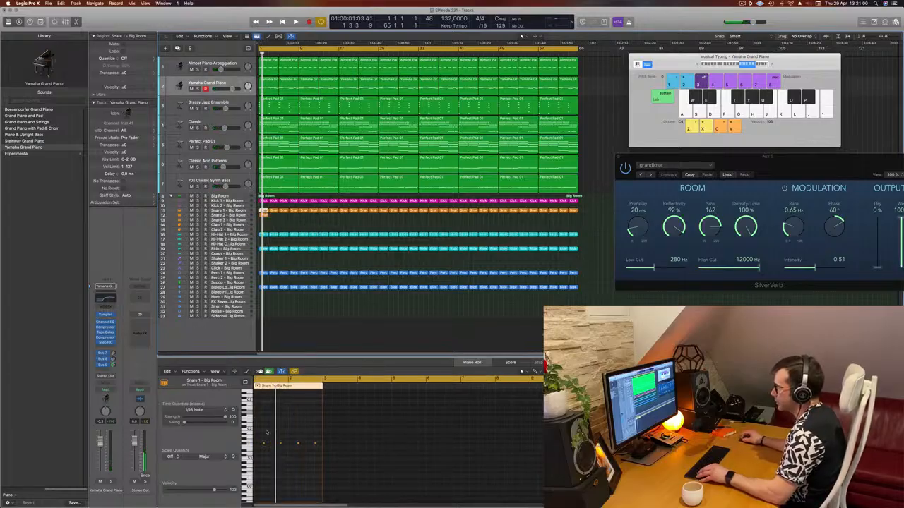
Step: Duplicate the four notes of the first Snare 1 region to earlier positions, and delete all notes except the short ones at the start
drag(258, 436, 329, 463)
scroll(294, 466, right, 3)
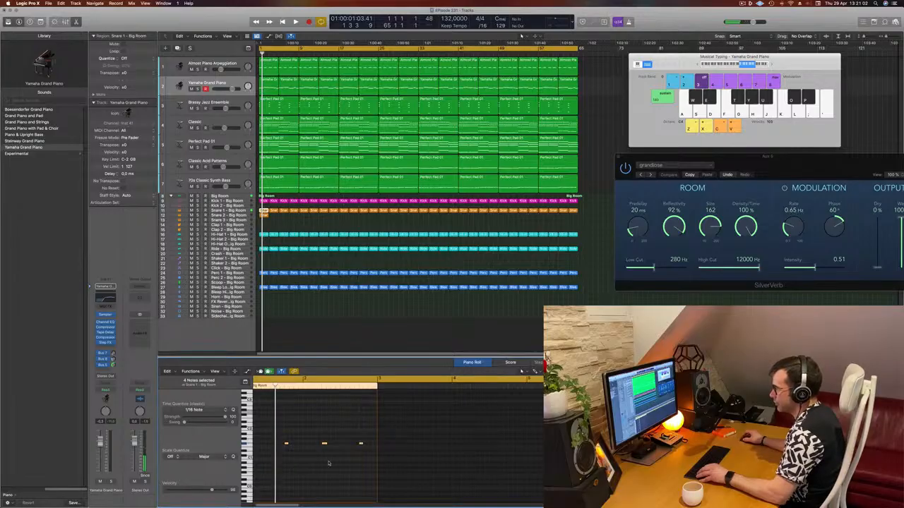
scroll(328, 463, left, 3)
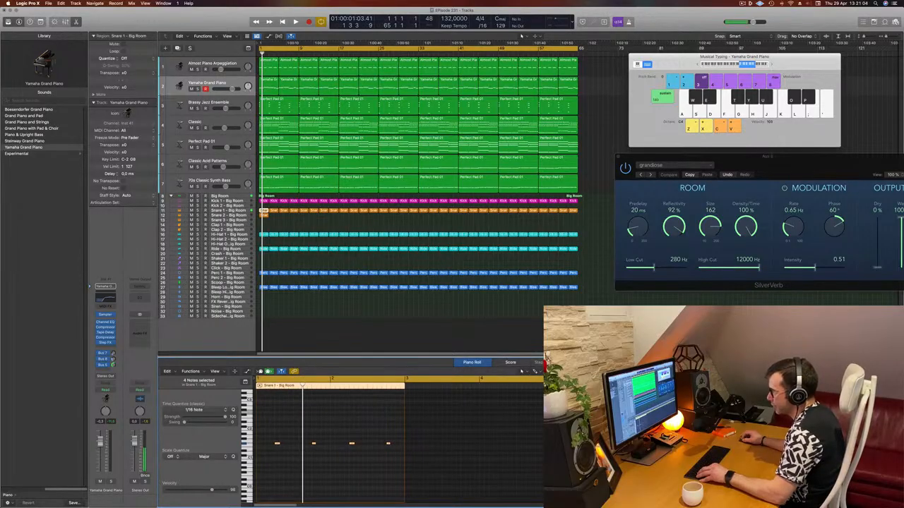
mouse_move(276, 443)
mouse_down()
mouse_move(259, 444)
mouse_move(274, 449)
mouse_move(266, 452)
mouse_up()
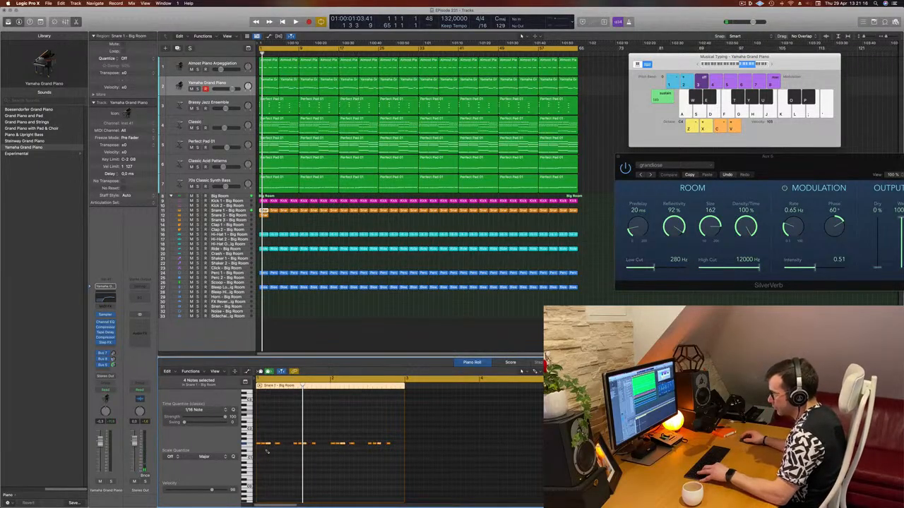
drag(271, 434, 415, 461)
key(Delete)
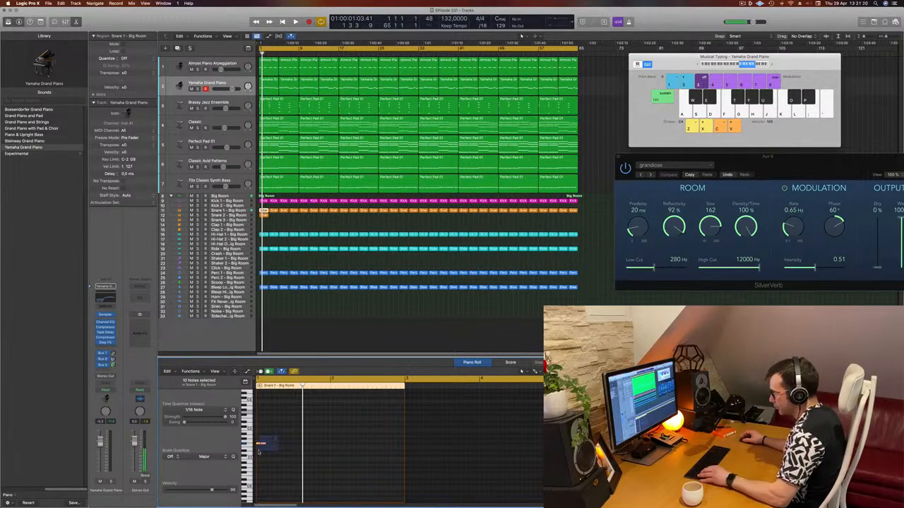
Step: Duplicate the two opening sixteenth notes onto beat 2, and copy the resulting four notes to fill the first two beats
scroll(260, 452, up, 5)
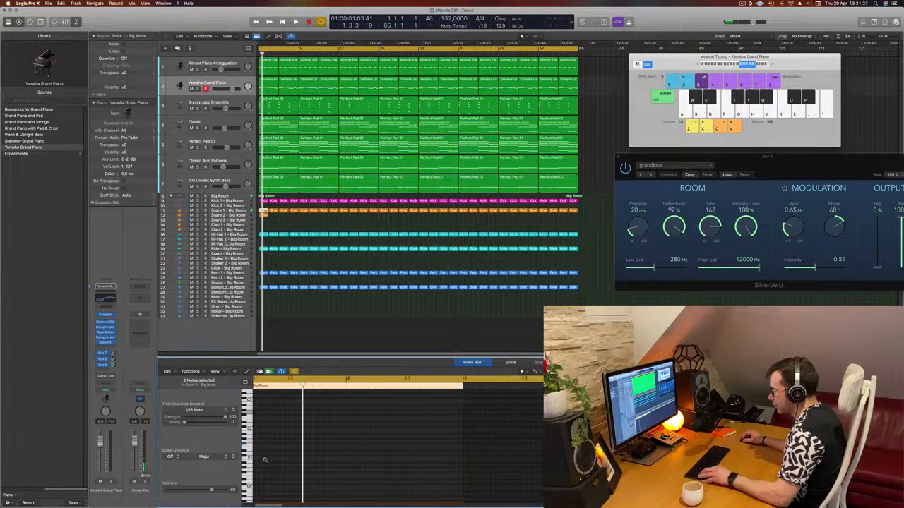
scroll(264, 453, up, 4)
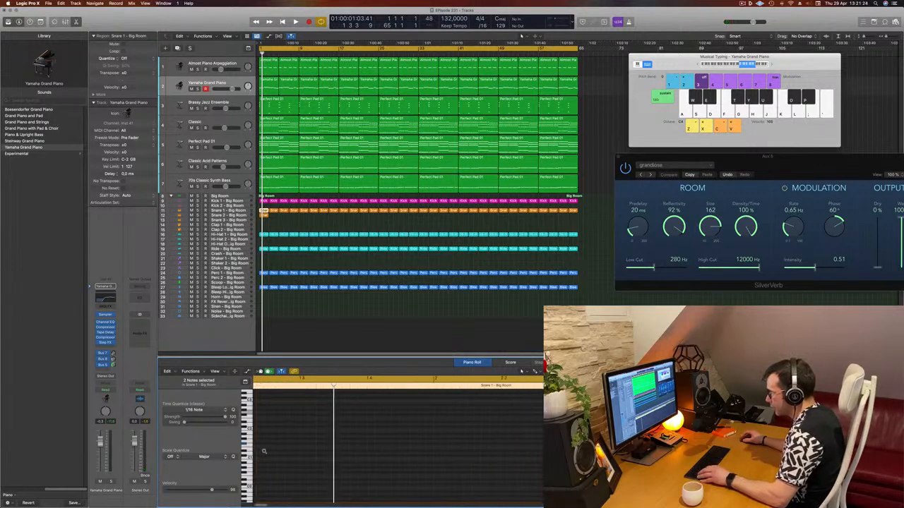
drag(295, 442, 288, 447)
click(277, 454)
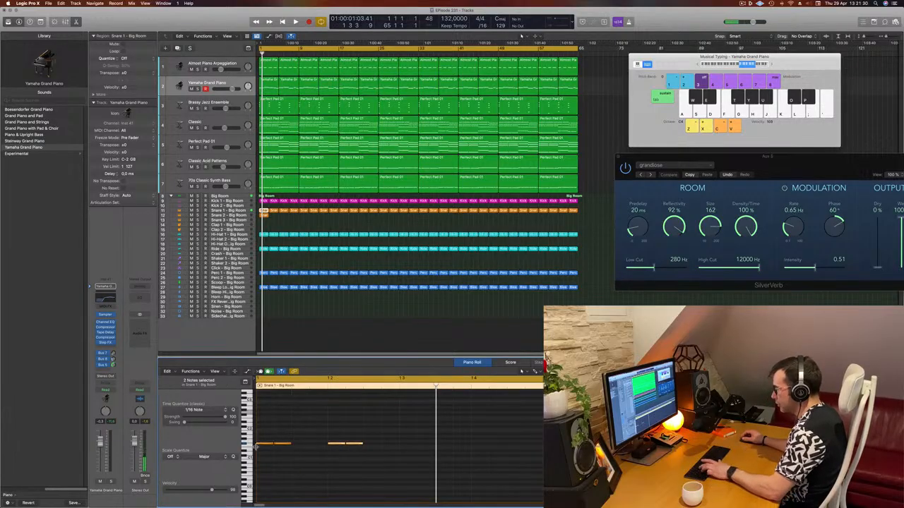
drag(263, 437, 385, 459)
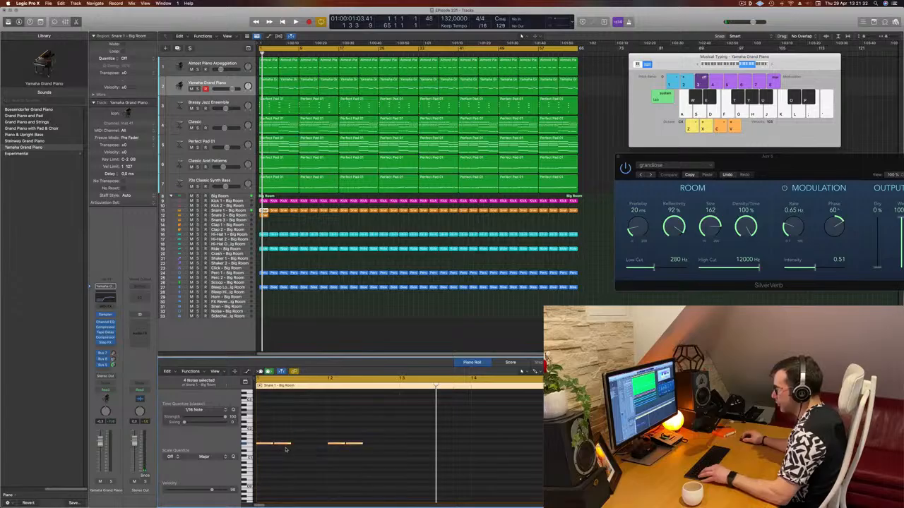
drag(279, 445, 304, 446)
key(super+Left)
click(251, 450)
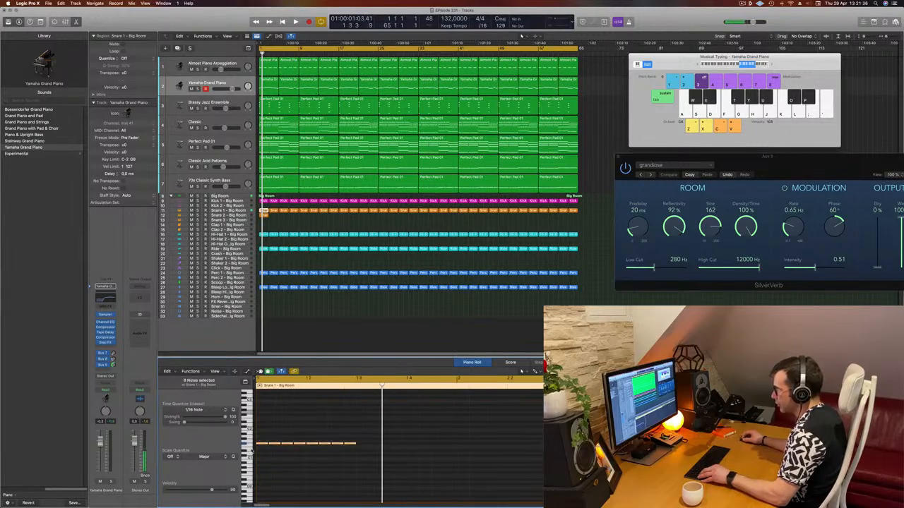
Step: Copy the eight-note pattern to the end of bar 1, duplicate the full bar into bar 2, and play it back
drag(261, 446, 362, 447)
key(super+Left)
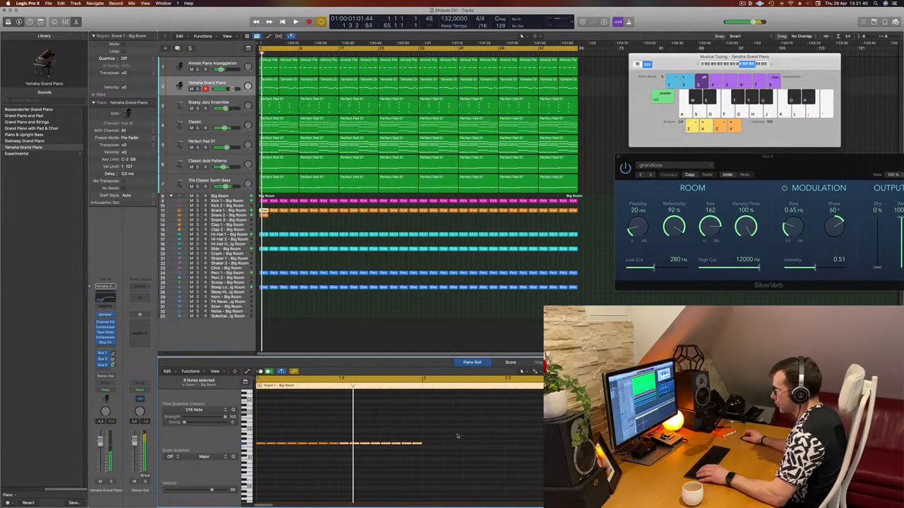
drag(458, 435, 429, 440)
key(space)
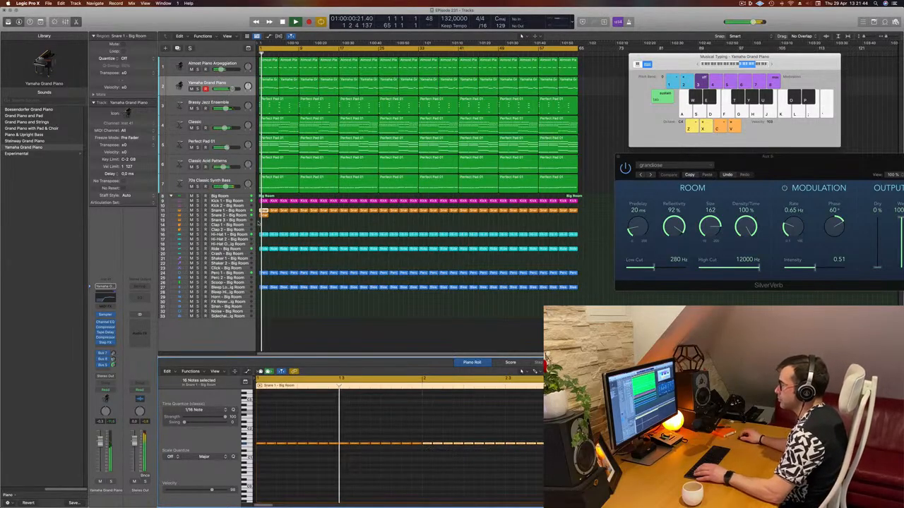
Step: Listen with the Snare 2 track selected, check Snare 3, and return to Snare 2
click(207, 215)
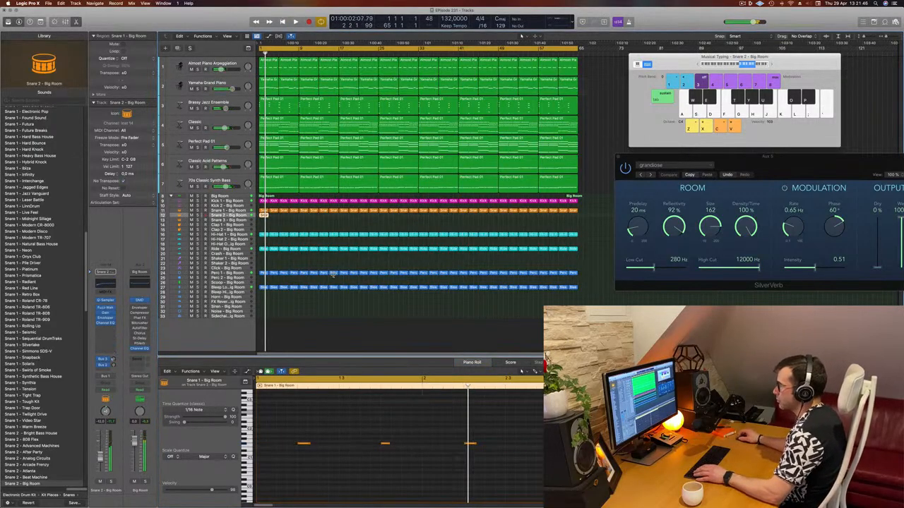
click(270, 229)
click(245, 217)
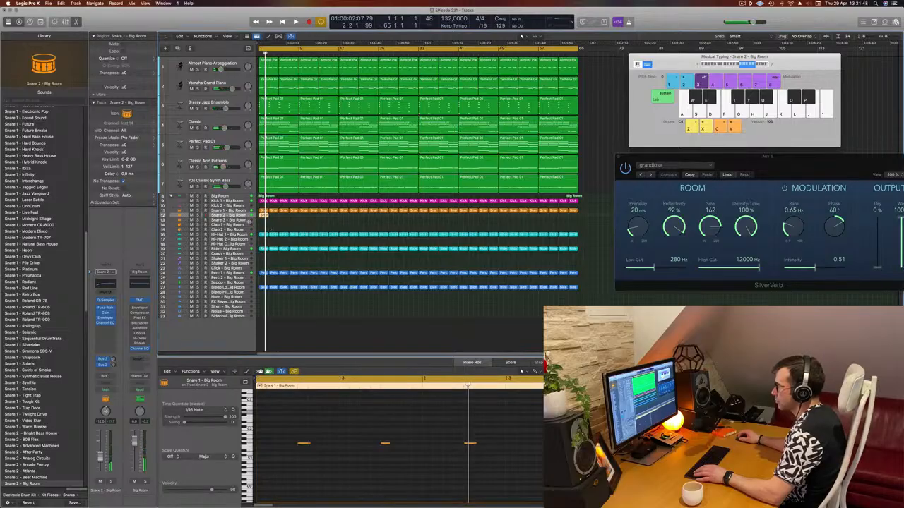
click(242, 220)
click(241, 216)
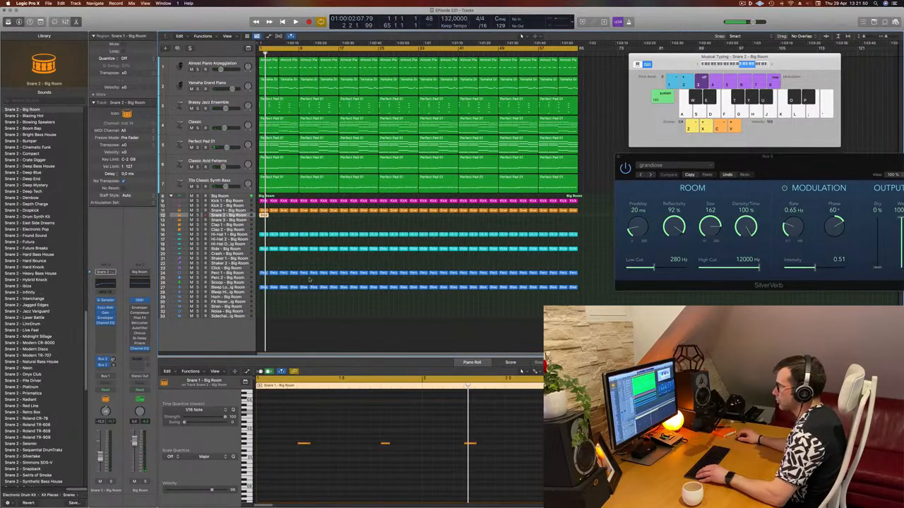
Step: Place the continuous sixteenth-note region from Snare 1 at the start of the Snare 2 track and play it back
click(262, 210)
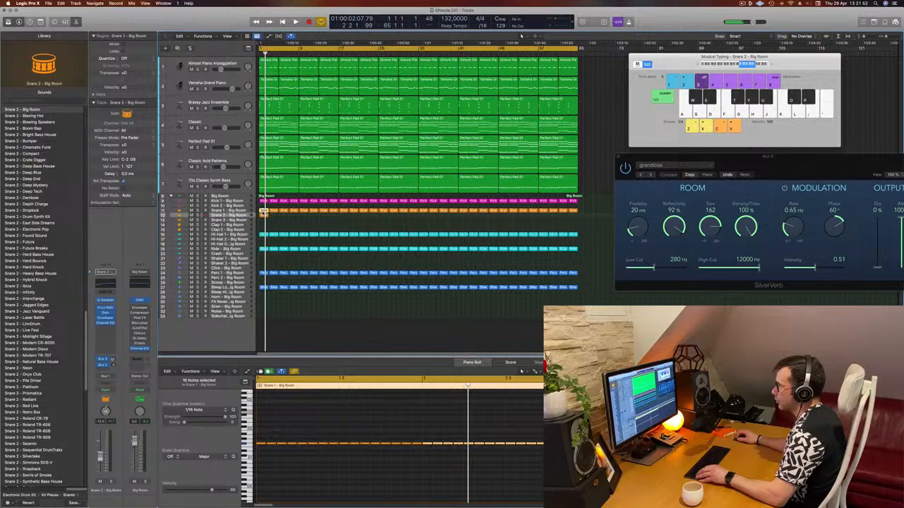
mouse_move(262, 212)
mouse_down()
mouse_move(279, 222)
mouse_move(263, 210)
mouse_move(277, 219)
mouse_move(263, 215)
mouse_move(256, 228)
mouse_up()
key(space)
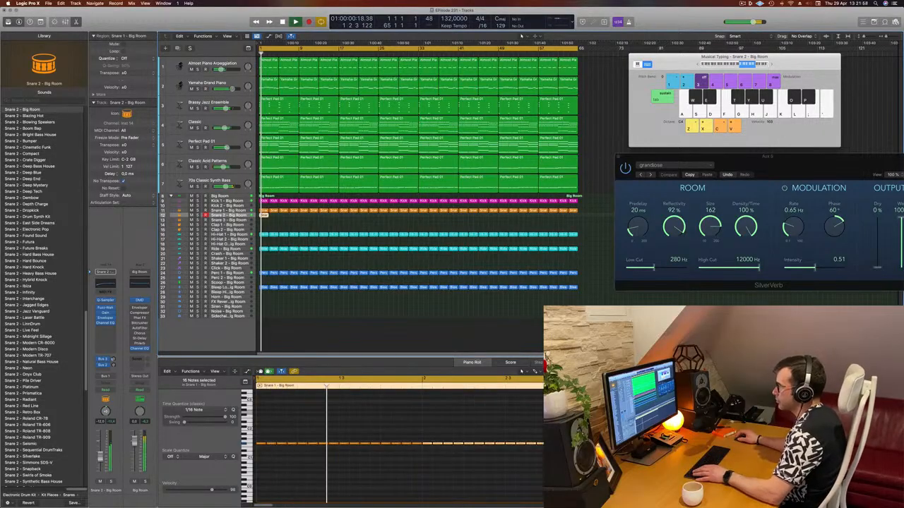
key(space)
Step: Transpose all 32 notes of the Snare 2 region up an octave, listen, and lower them a few semitones to the labelled key
click(360, 487)
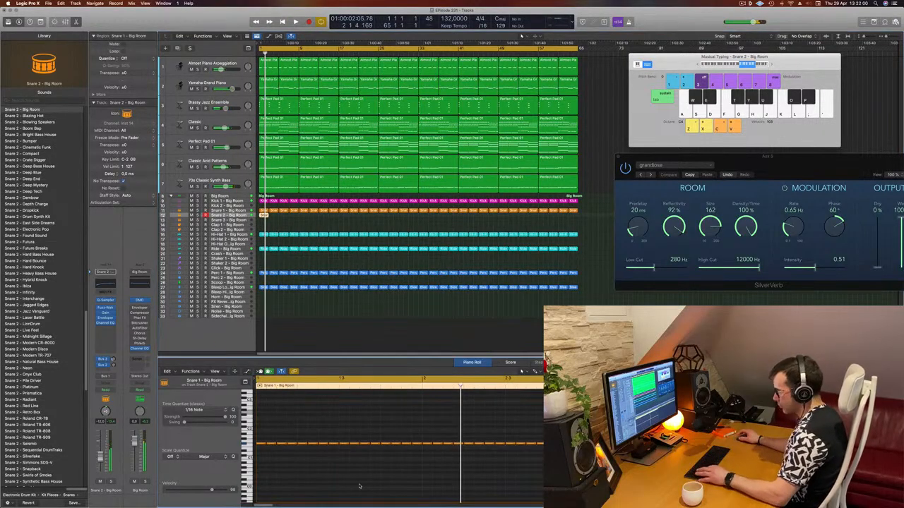
key(super+a)
key(alt+shift+Up)
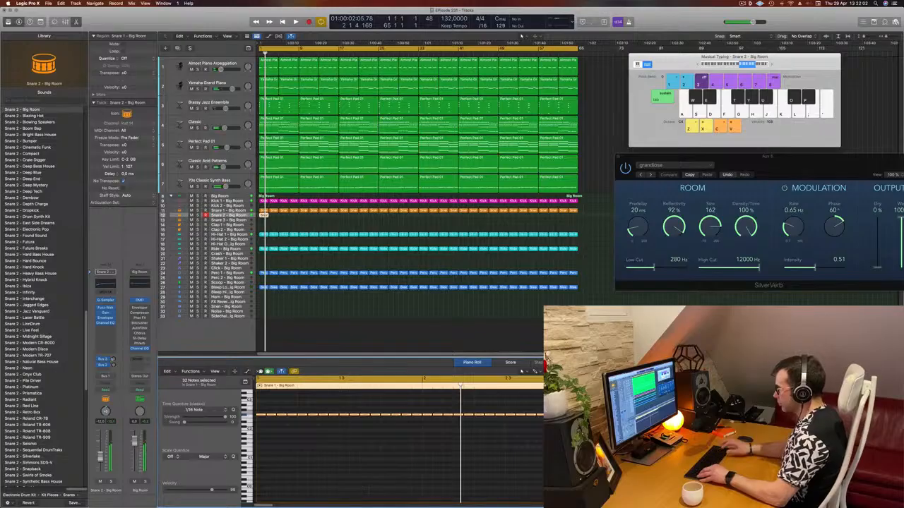
key(space)
scroll(310, 462, up, 5)
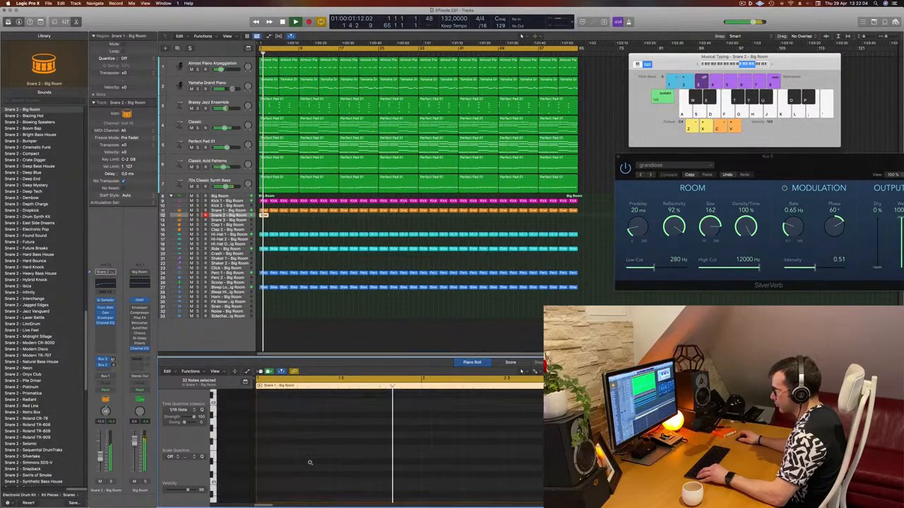
scroll(310, 463, up, 5)
scroll(283, 453, down, 2)
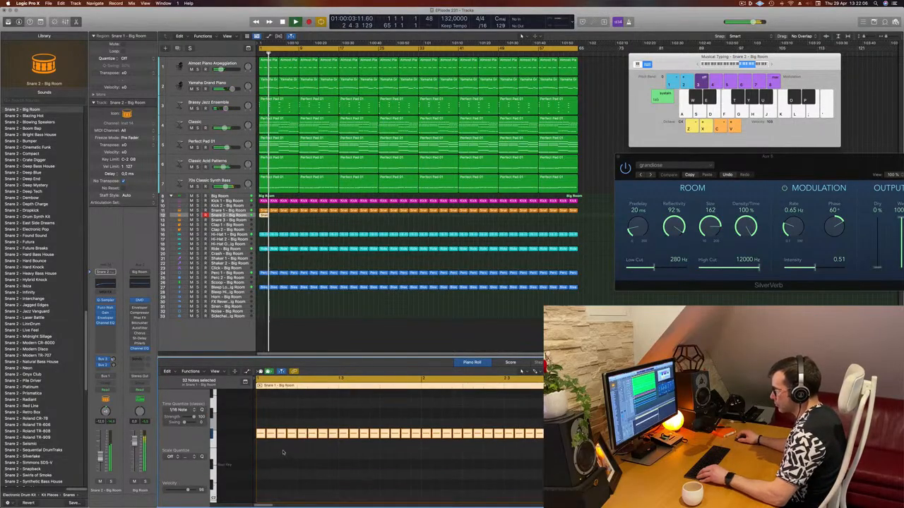
drag(259, 433, 258, 469)
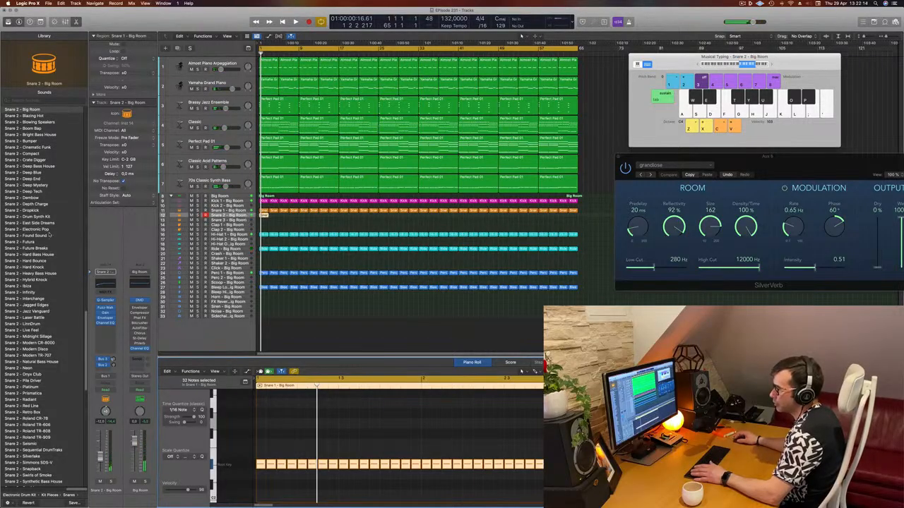
Step: Load the Snare 1 - Big Room sound onto the Snare 2 track and start playback to hear it
scroll(49, 235, up, 15)
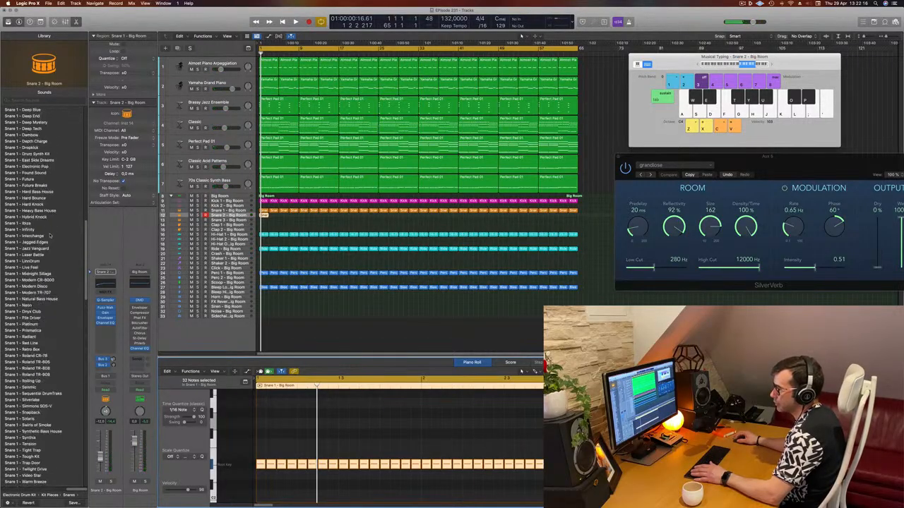
scroll(50, 235, up, 12)
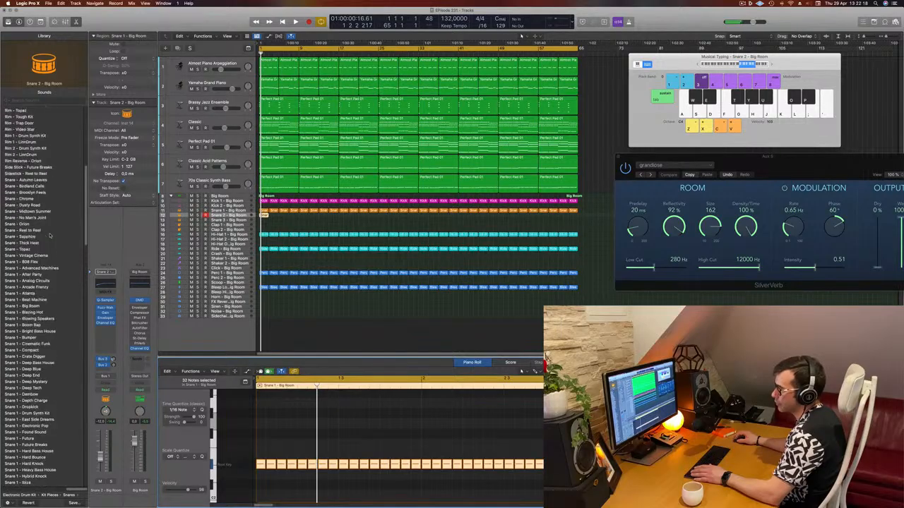
scroll(57, 211, up, 3)
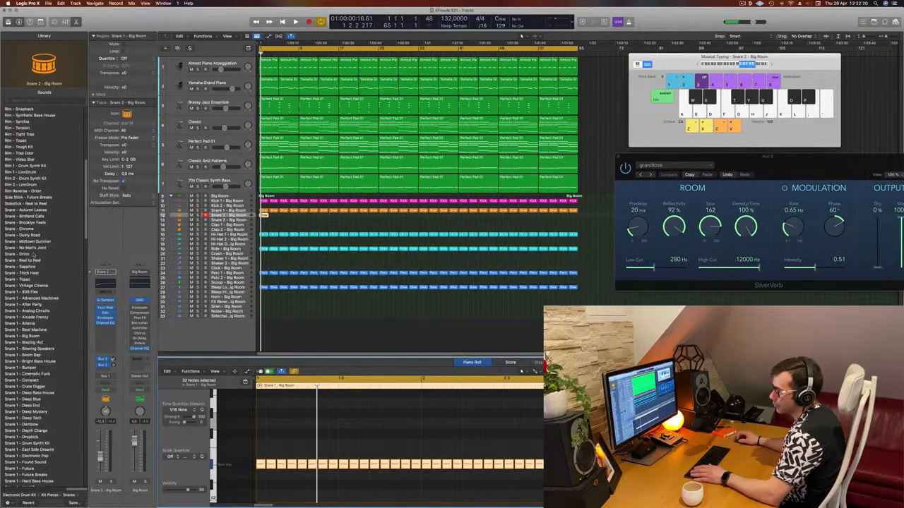
scroll(54, 256, down, 4)
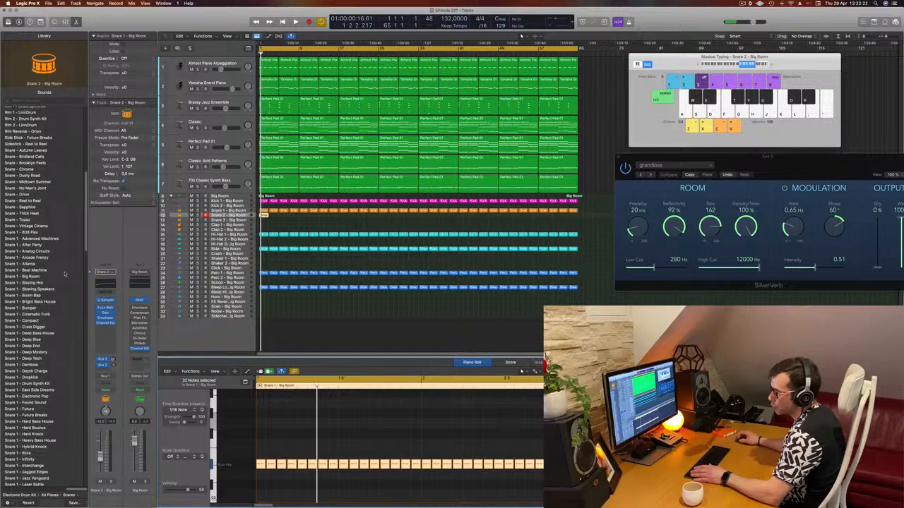
scroll(65, 274, down, 5)
click(25, 203)
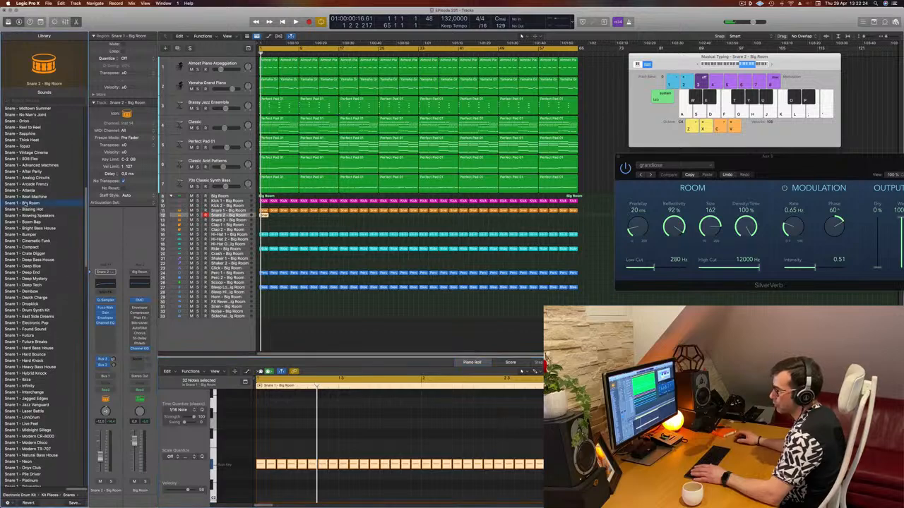
key(space)
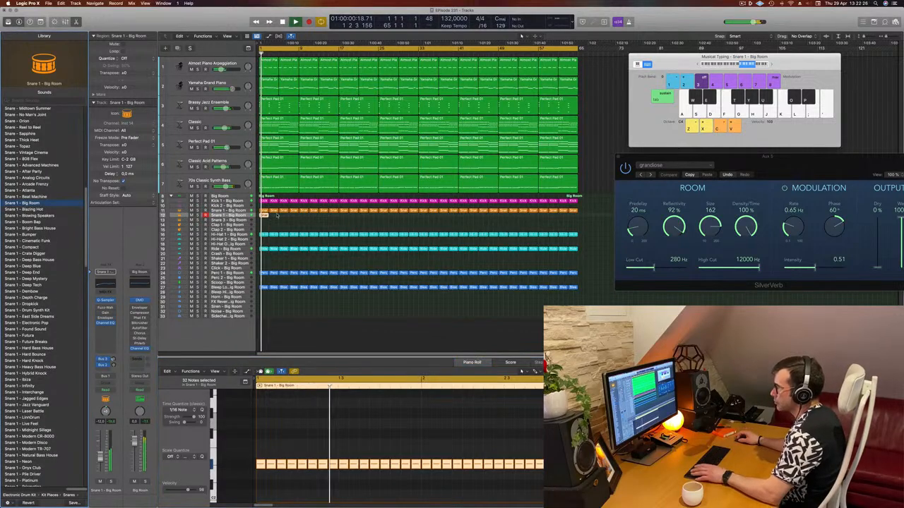
Step: Repeat the two-bar snare region on track 12 until it fills all 64 bars, select the track's regions, and restart playback
drag(269, 218, 265, 216)
key(super+r)
key(super+r)
key(super+r)
key(super+r)
key(super+r)
key(super+r)
key(super+r)
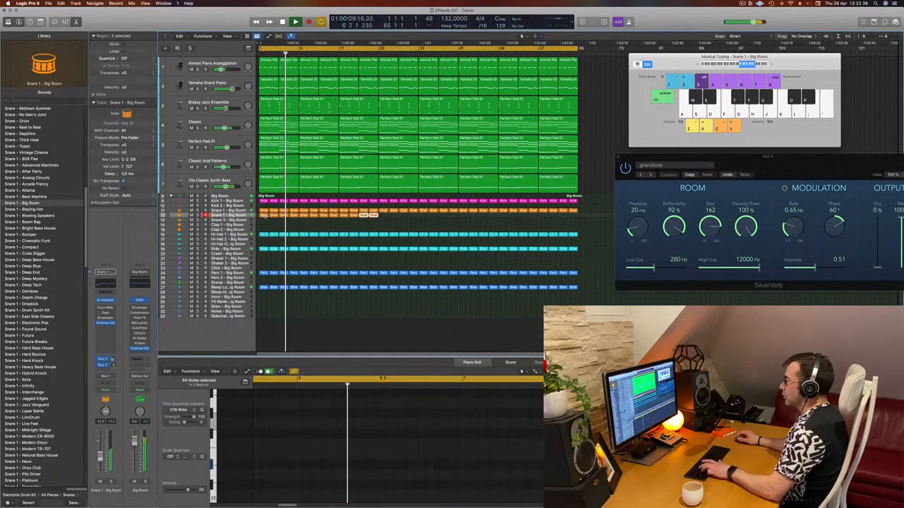
key(super+r)
key(super+r)
key(super+r)
key(super+r)
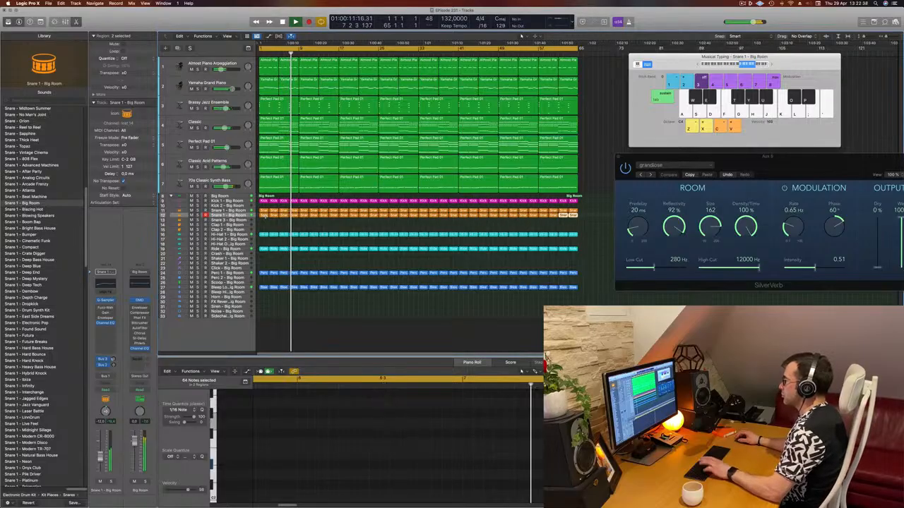
click(247, 216)
key(space)
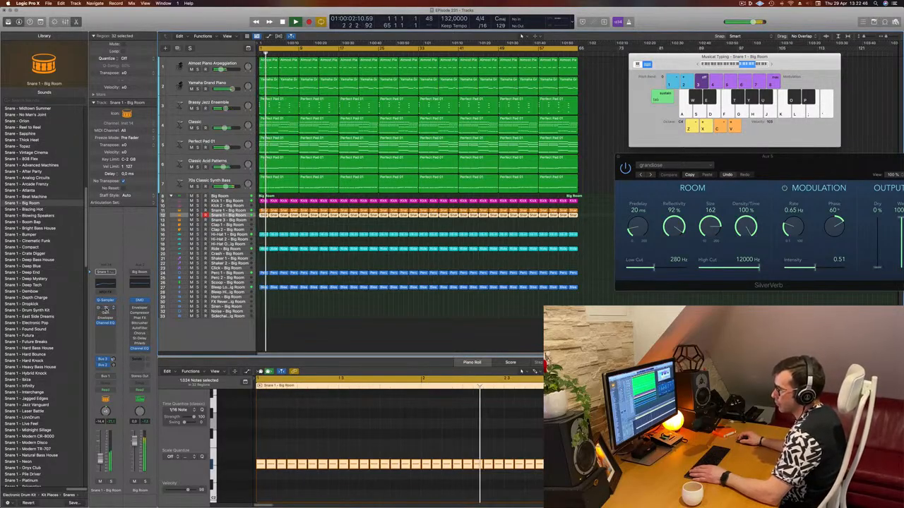
Step: Insert the stereo Step FX multi-effect after the Channel EQ on the track 12 snare channel
click(111, 309)
click(106, 327)
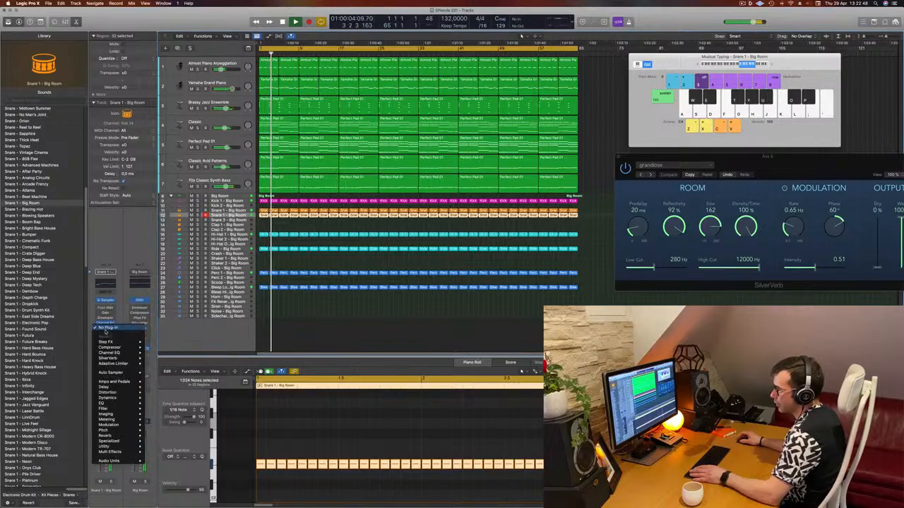
mouse_move(116, 452)
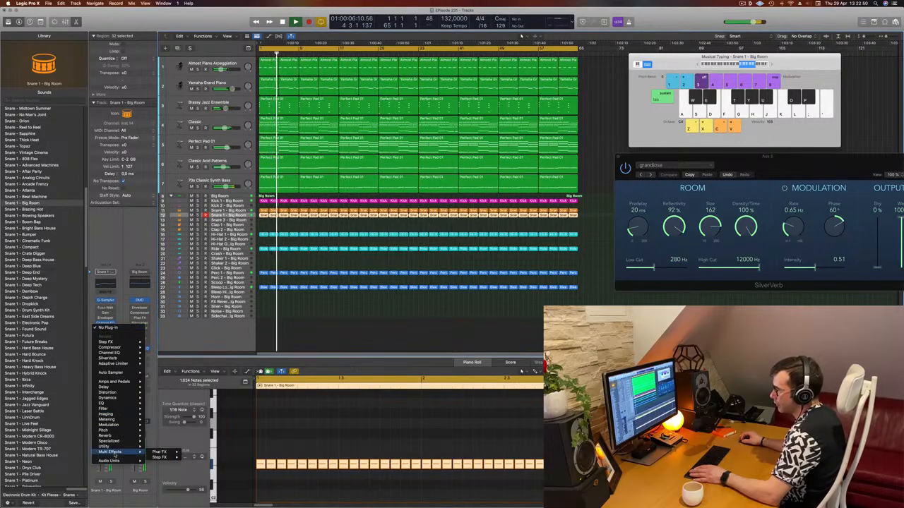
mouse_move(162, 457)
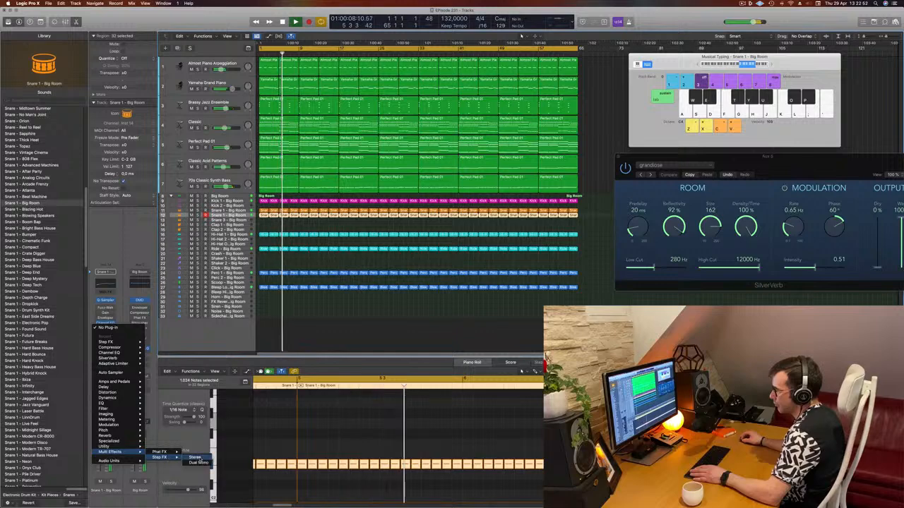
click(194, 458)
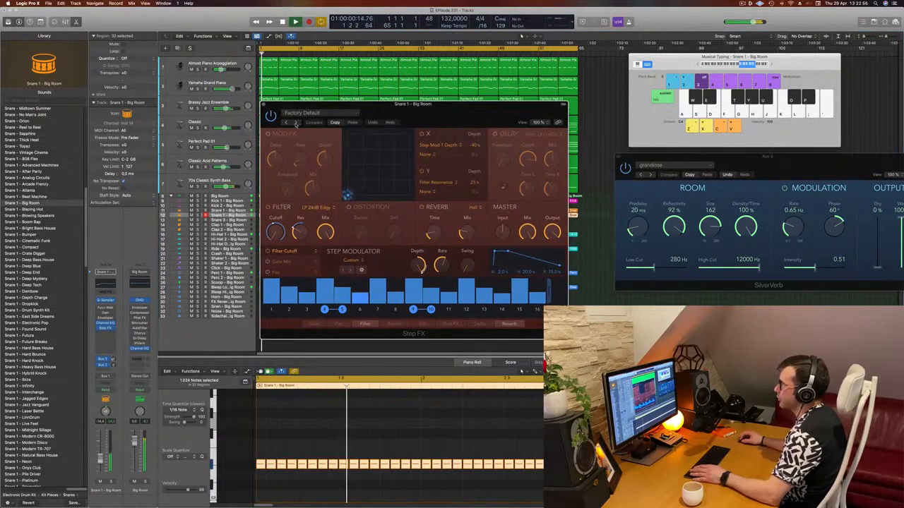
Step: Audition the Step FX presets from Broken Echoes through Chaos Spring, Deep Cavern and Driven Pulse to Ethereal Wash on the snare
click(297, 122)
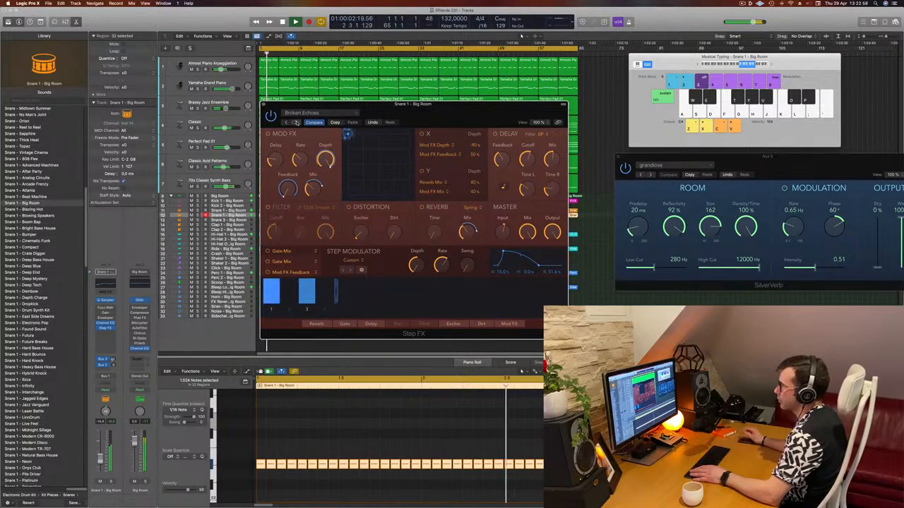
click(297, 122)
click(297, 123)
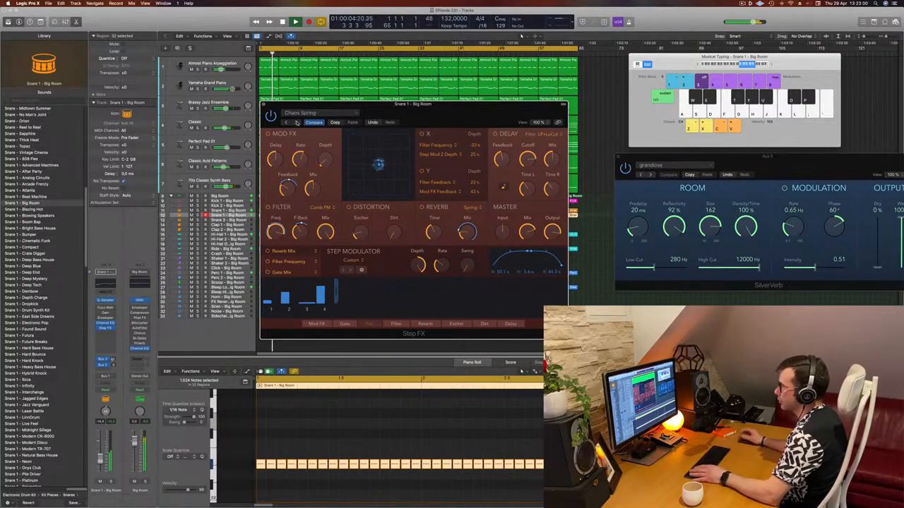
click(297, 123)
click(297, 122)
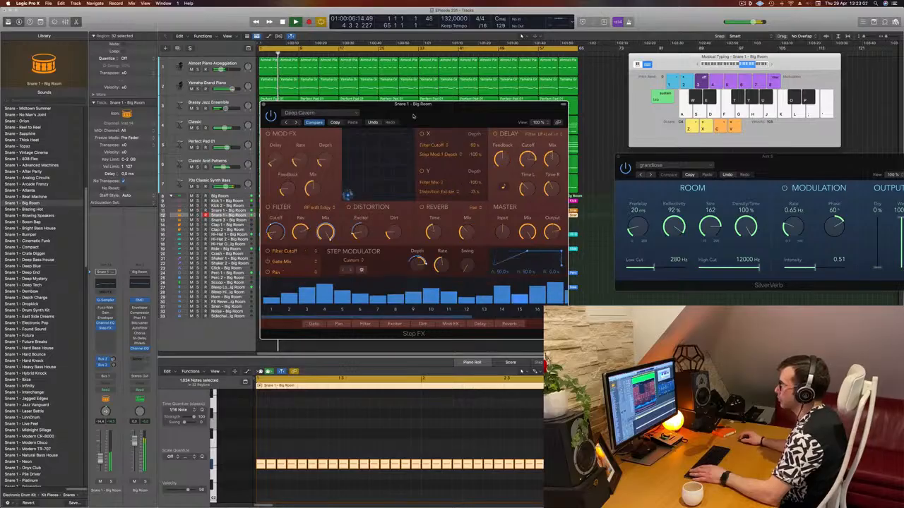
drag(413, 114, 443, 114)
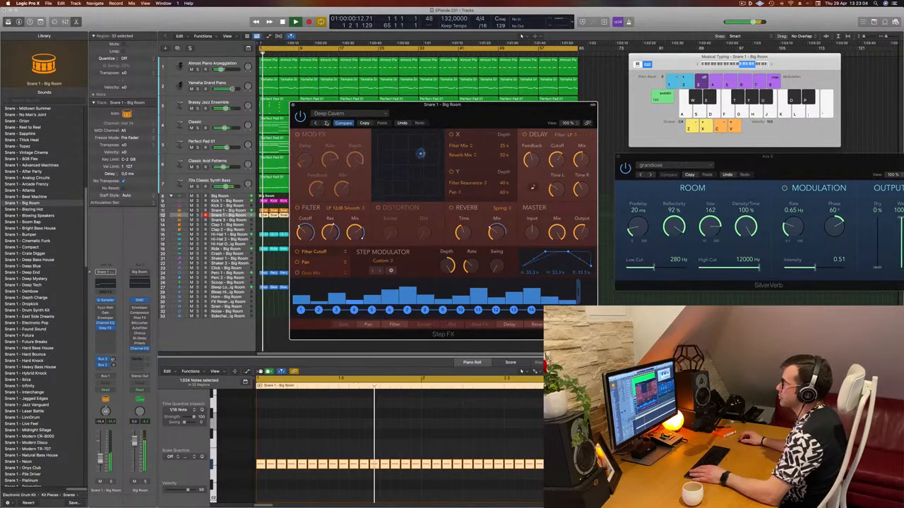
click(326, 123)
click(325, 122)
click(325, 123)
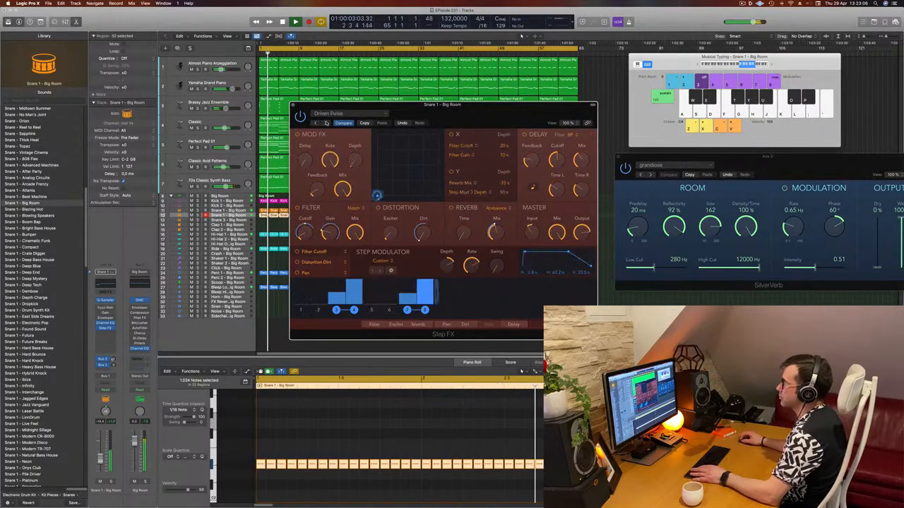
click(326, 123)
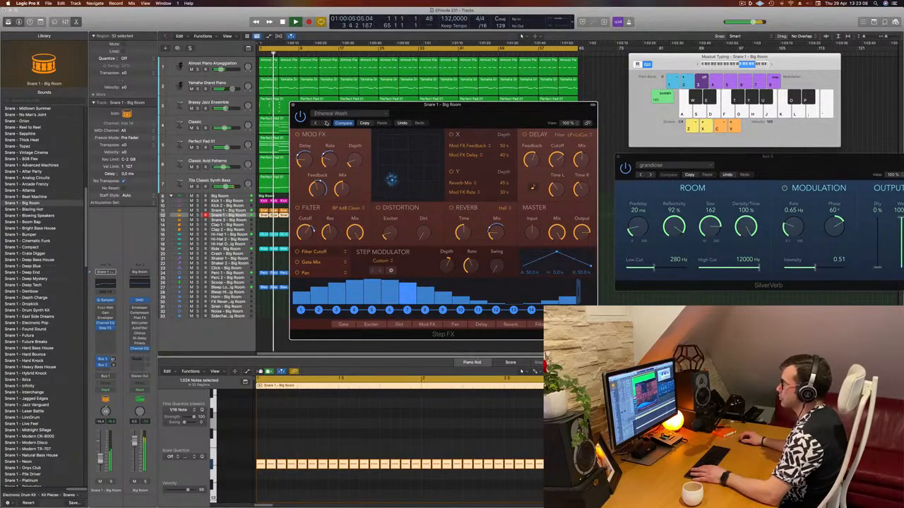
drag(480, 119, 602, 89)
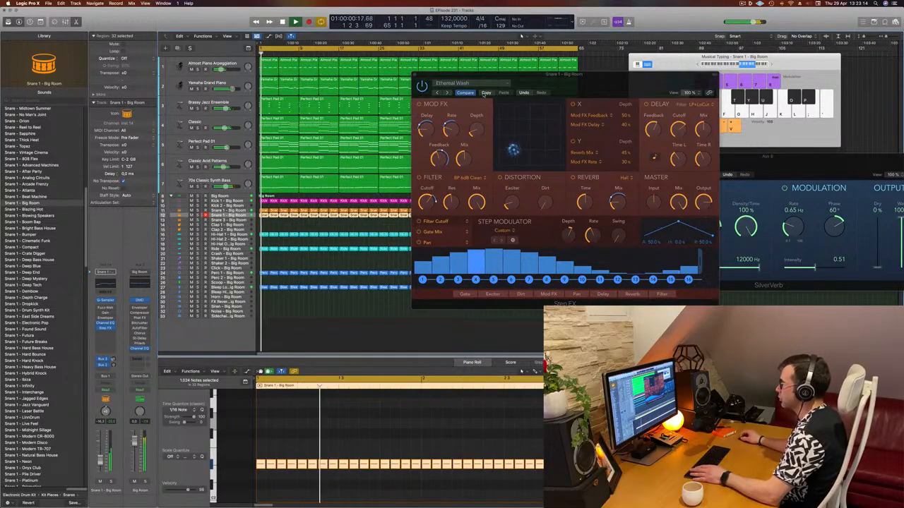
Step: Audition the Step FX presets from Gate in Space through Huge Unstable Space, Liquid Metal, Metallic Delays and Plate Filter to Pulsing Gates
click(447, 94)
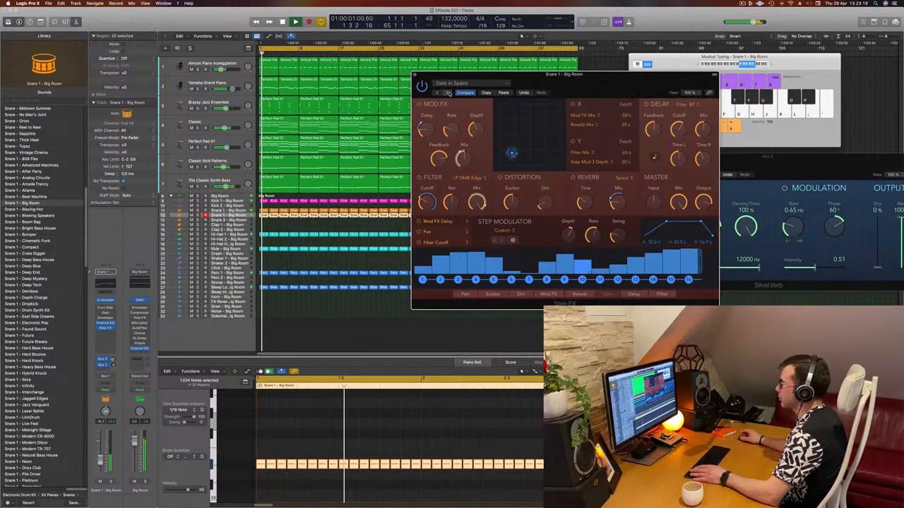
click(447, 94)
click(447, 94)
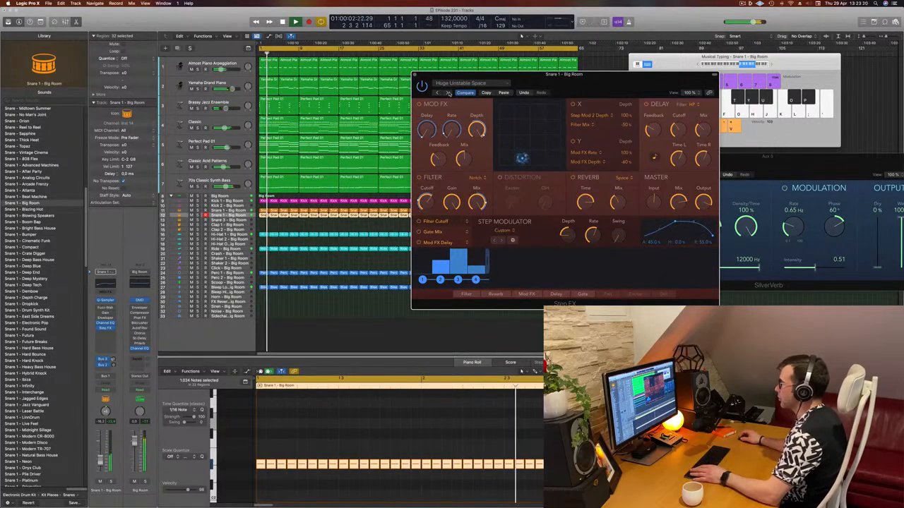
click(447, 94)
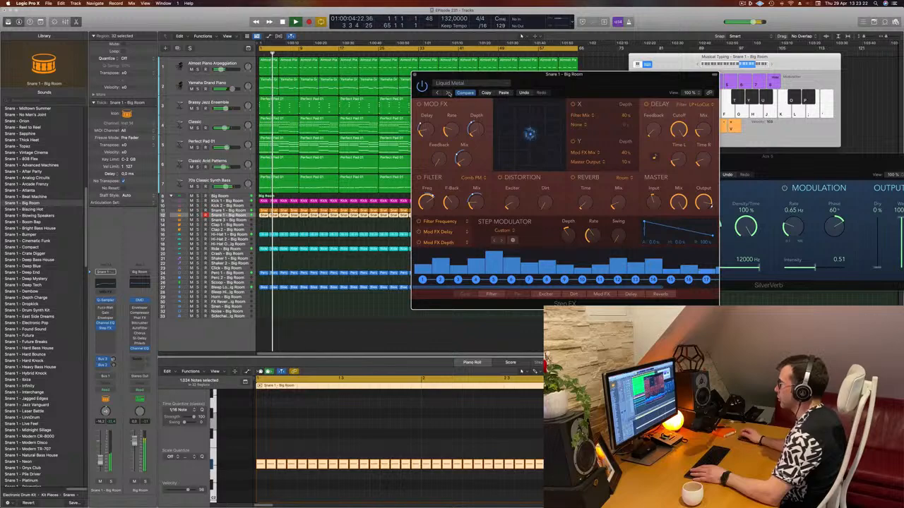
click(448, 94)
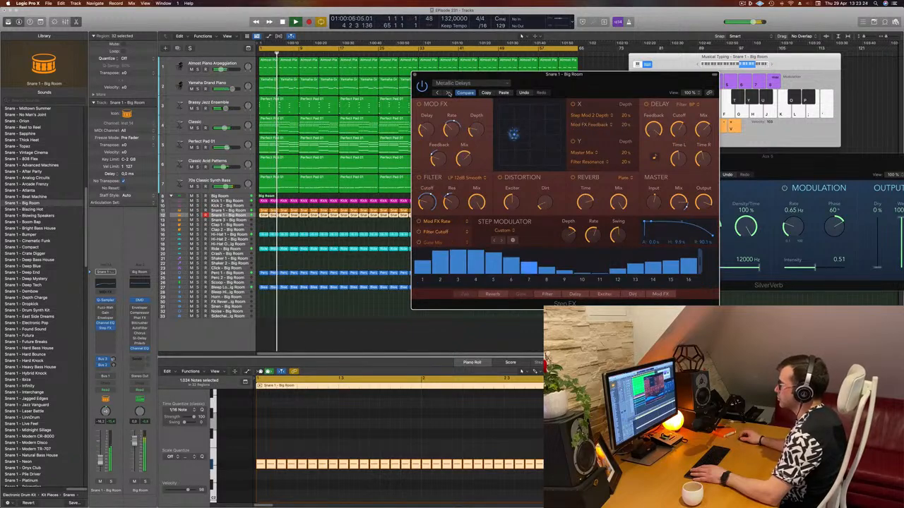
click(448, 94)
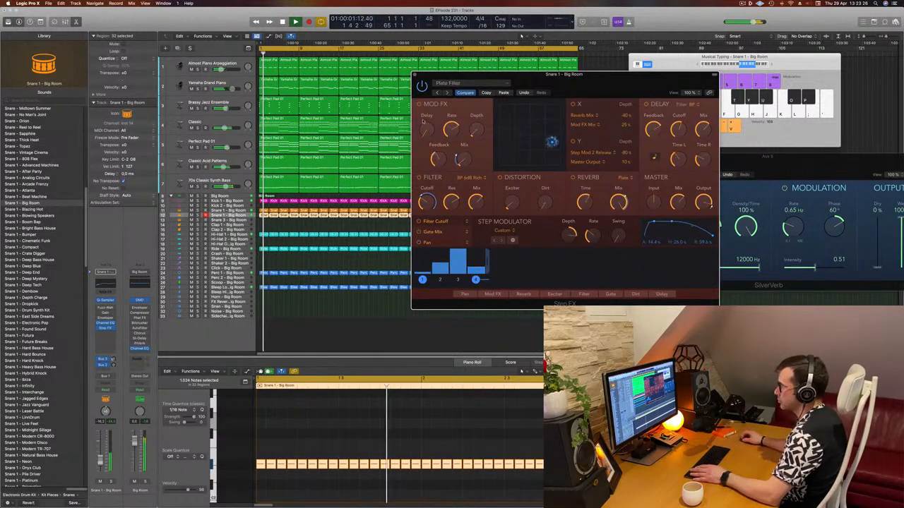
click(448, 94)
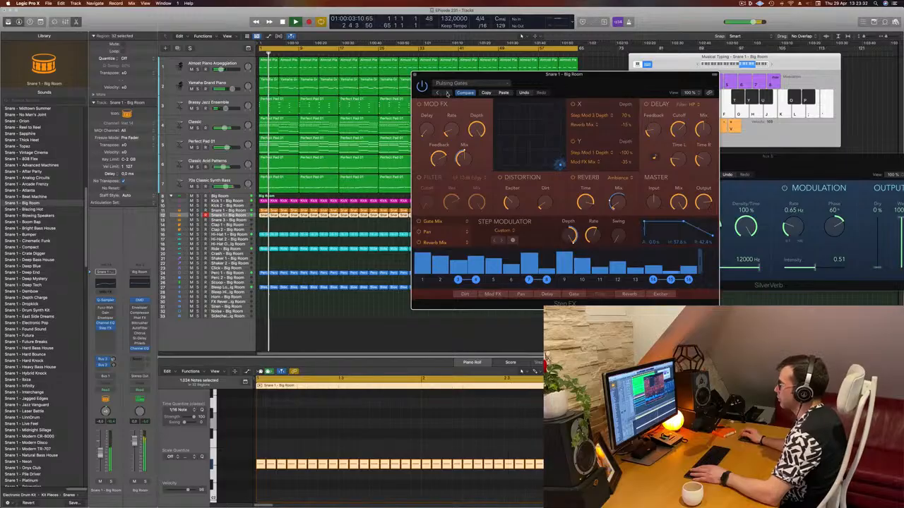
Step: Compare the Step FX presets Roomy Steps and Stuttering Bandpass, and return to Roomy Steps for another listen
drag(571, 83, 522, 103)
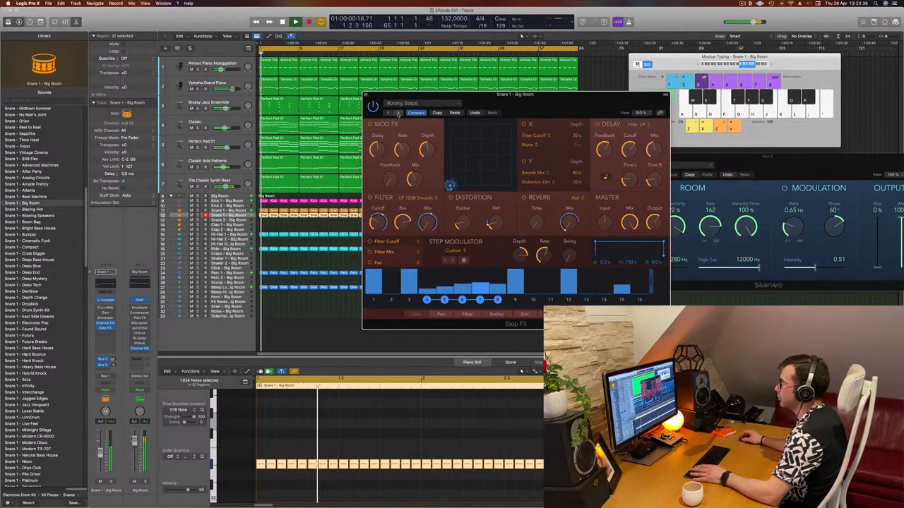
click(398, 113)
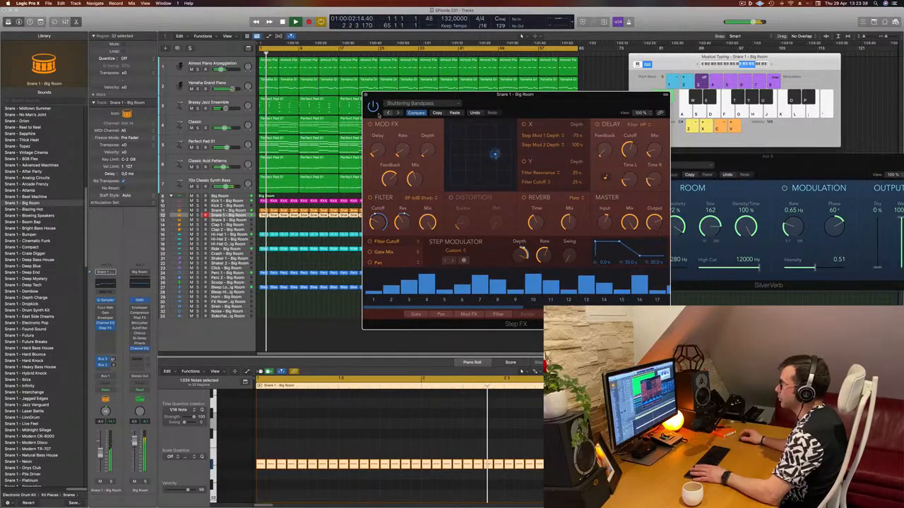
click(387, 113)
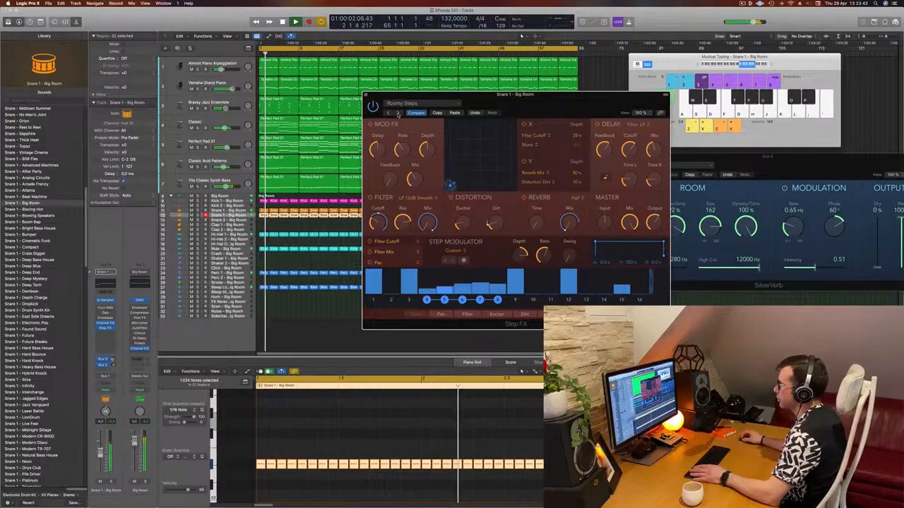
drag(535, 107, 554, 115)
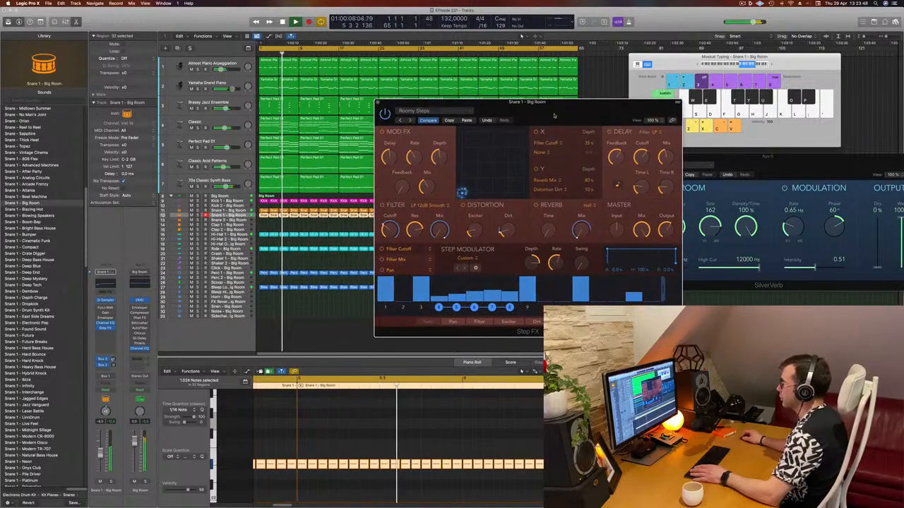
Step: Step through the Step FX presets Stuttering Bandpass, Bubble Groove, Comb Glitcher and Endless Roll, and load Gated Reverse Verb
click(410, 121)
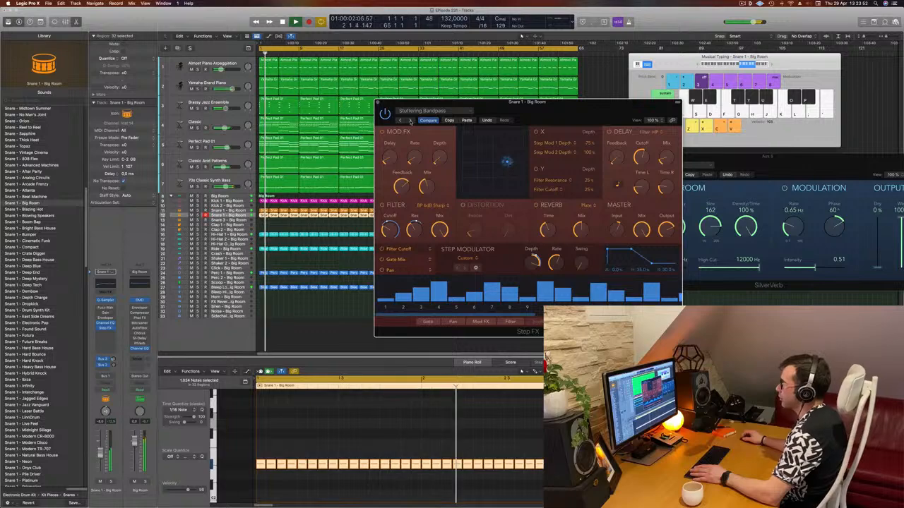
click(410, 121)
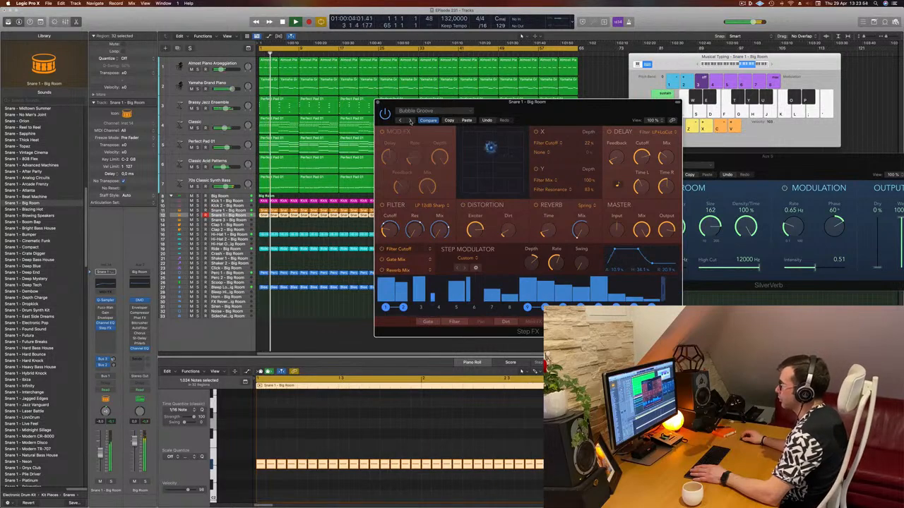
click(411, 121)
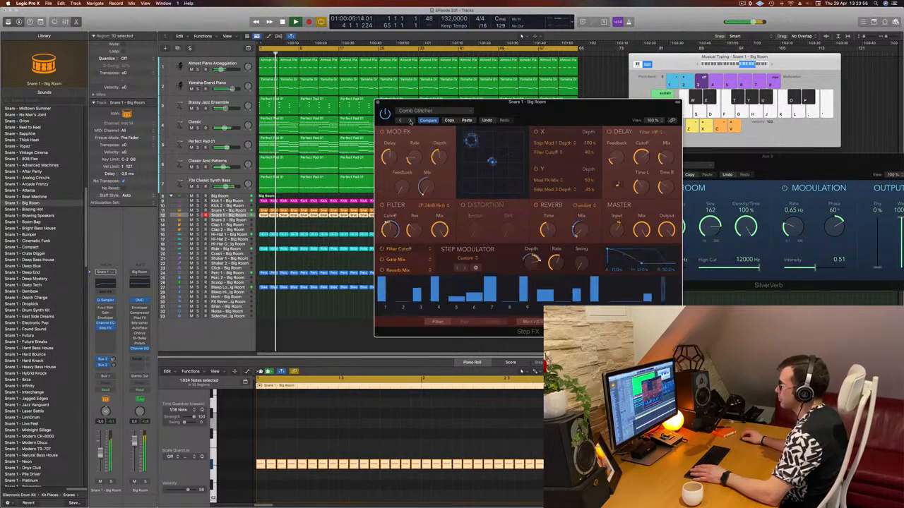
click(410, 121)
click(410, 121)
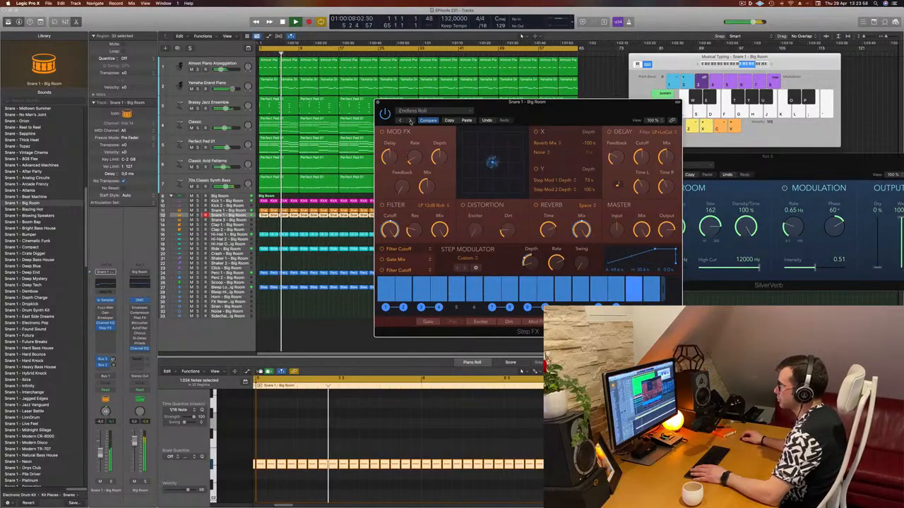
click(411, 120)
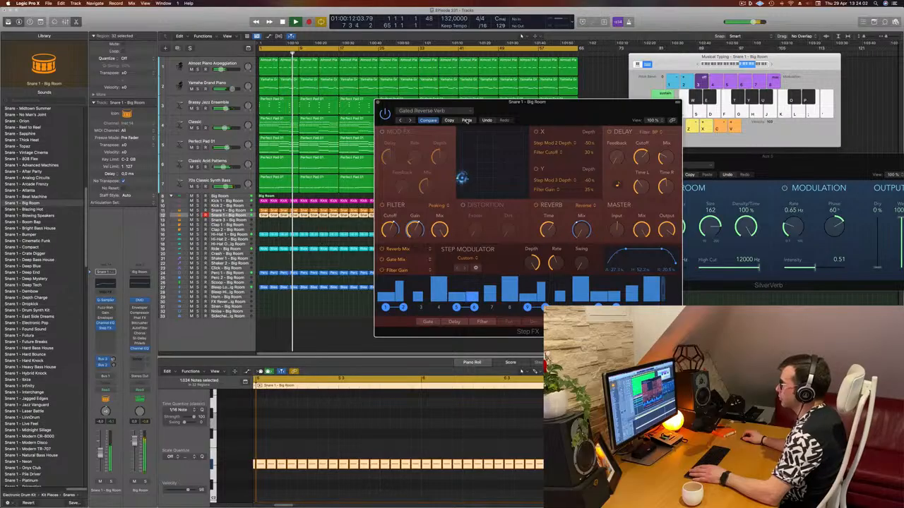
Step: Audition the Gated Reverse Verb preset on the snare, both soloed and in the full mix
drag(534, 116, 515, 107)
key(space)
key(space)
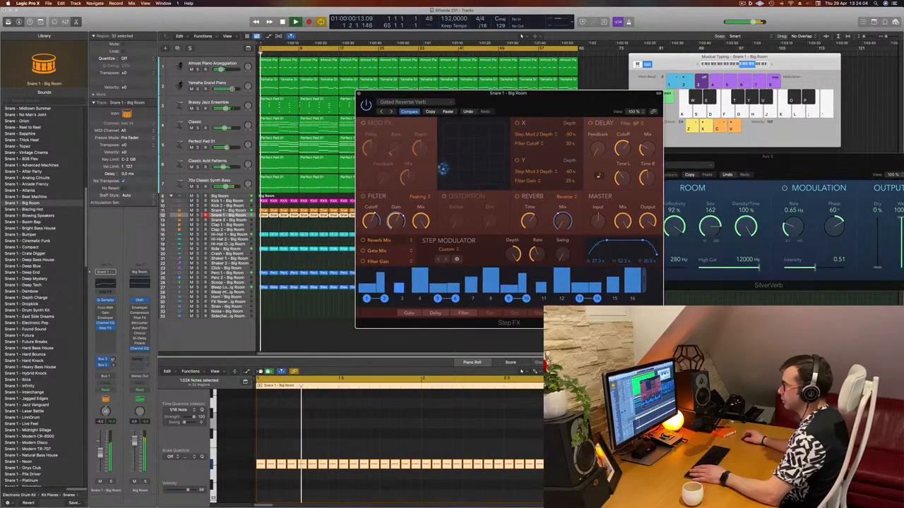
click(110, 482)
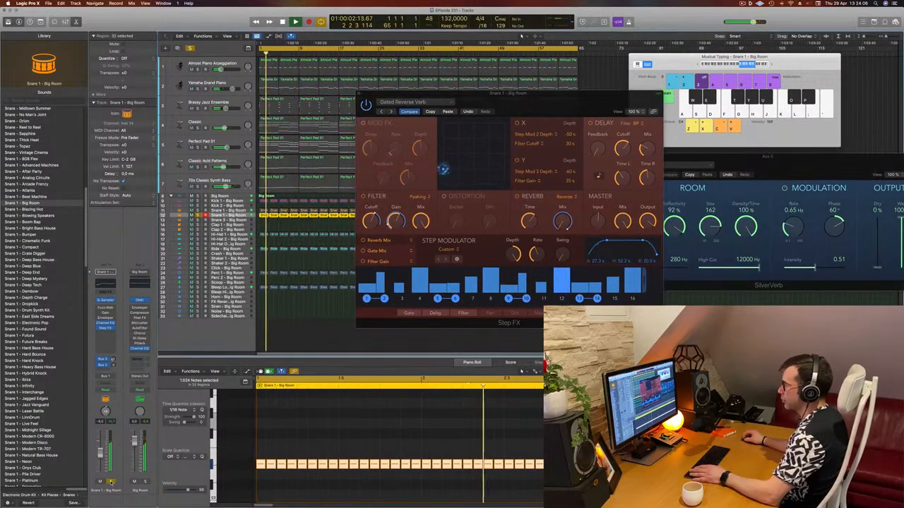
click(110, 483)
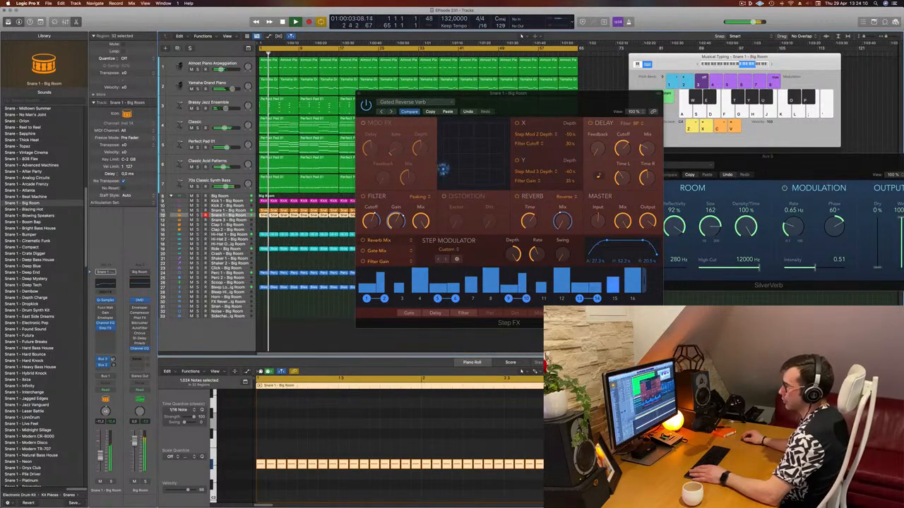
key(space)
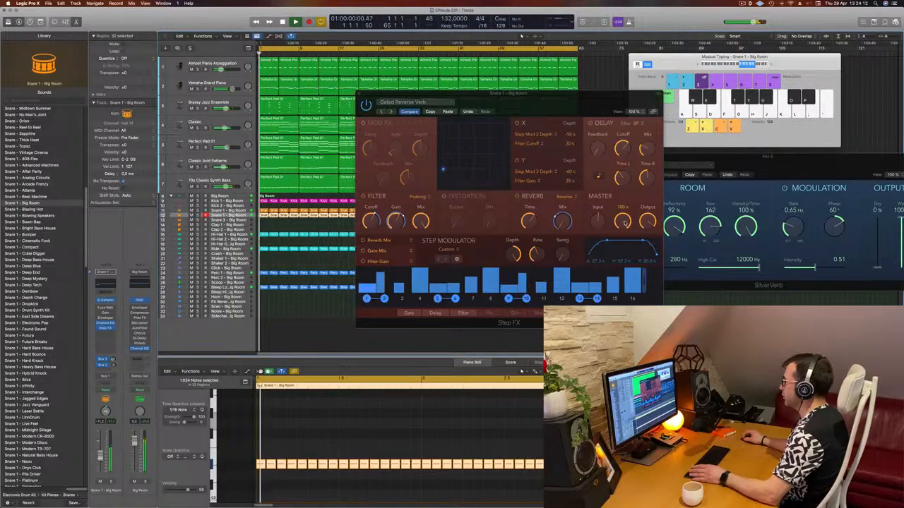
Step: Lower the Step FX master mix on the snare, close the plug-in window and move the SilverVerb window off the arrangement
drag(624, 222, 624, 240)
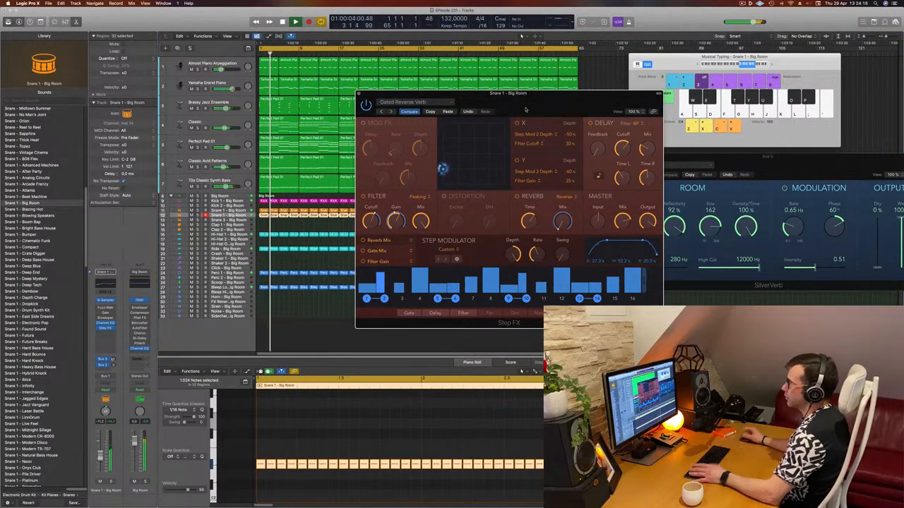
drag(561, 98, 500, 115)
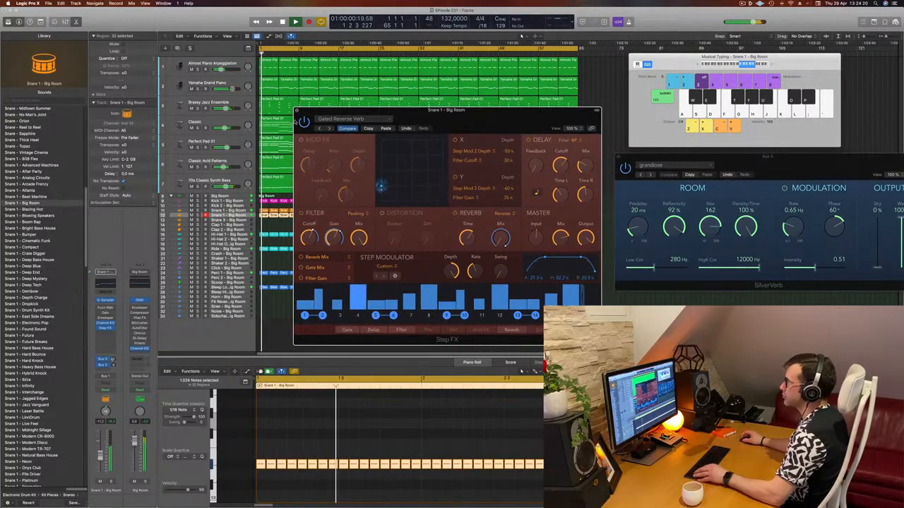
click(298, 111)
click(412, 303)
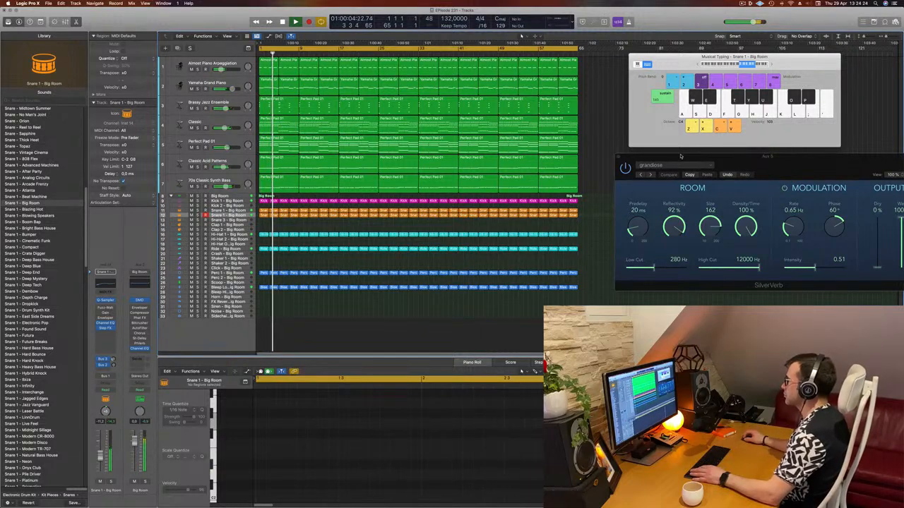
drag(671, 157, 715, 159)
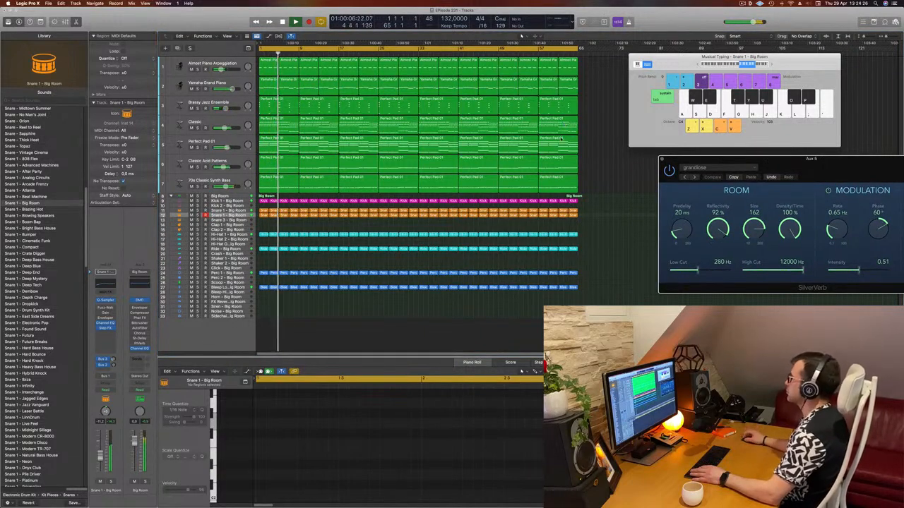
click(611, 165)
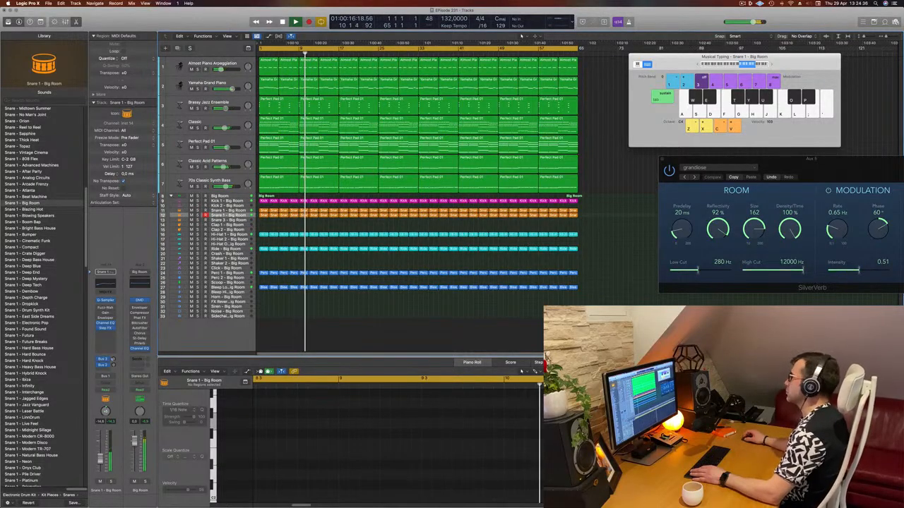
Step: Set the cycle range to bars 33–65, delete all drum regions except Kick 1 in that range and play it back
drag(424, 49, 579, 60)
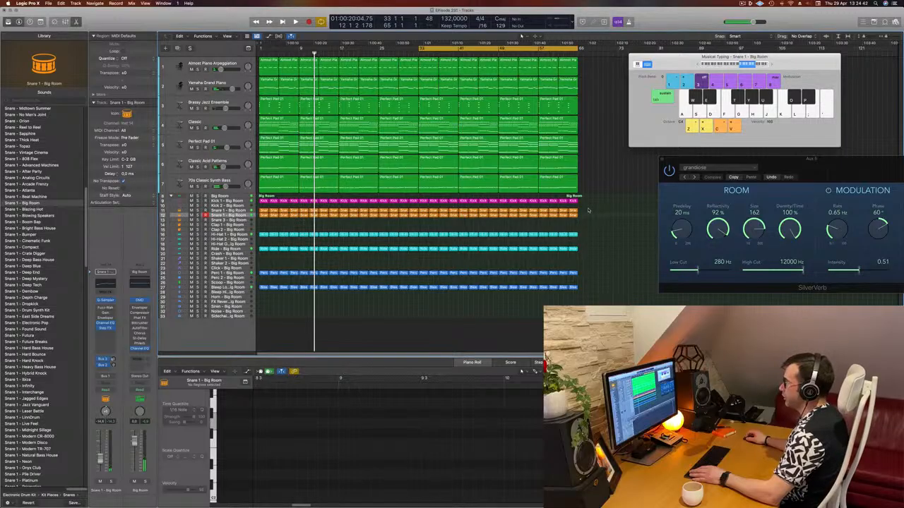
drag(588, 210, 421, 303)
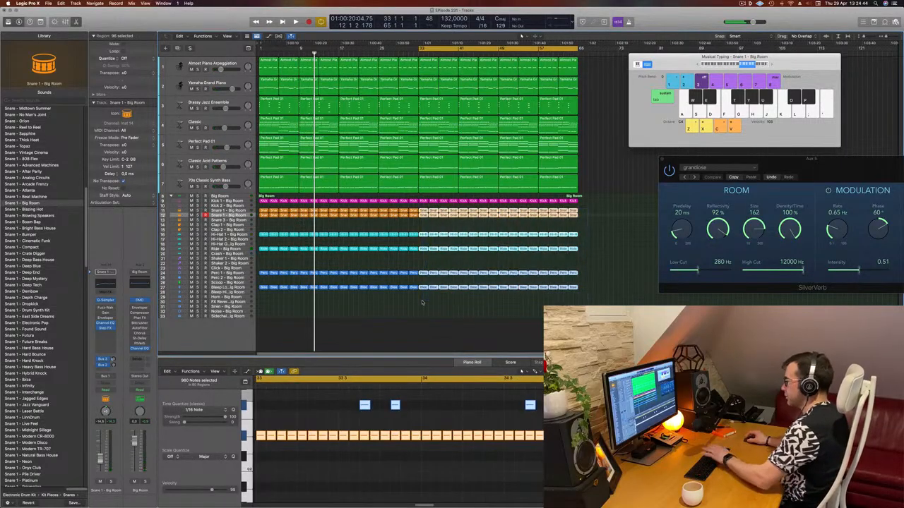
key(Delete)
key(space)
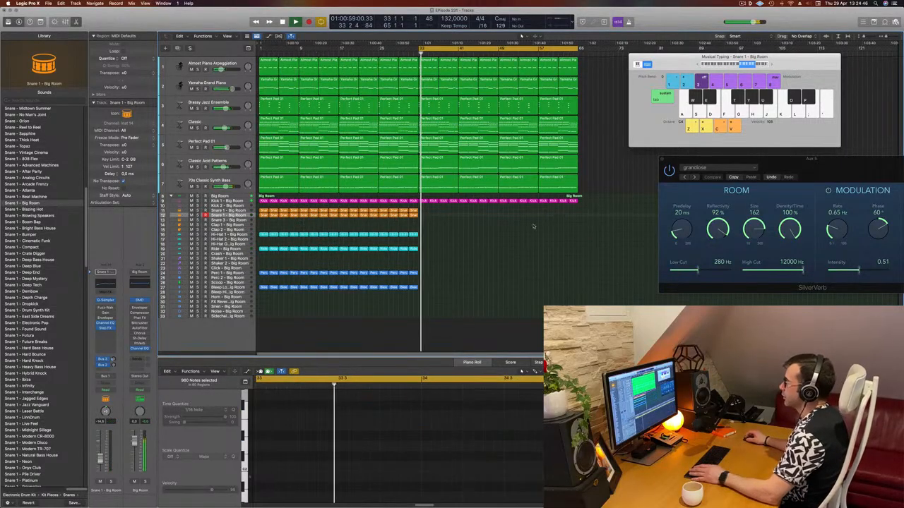
key(space)
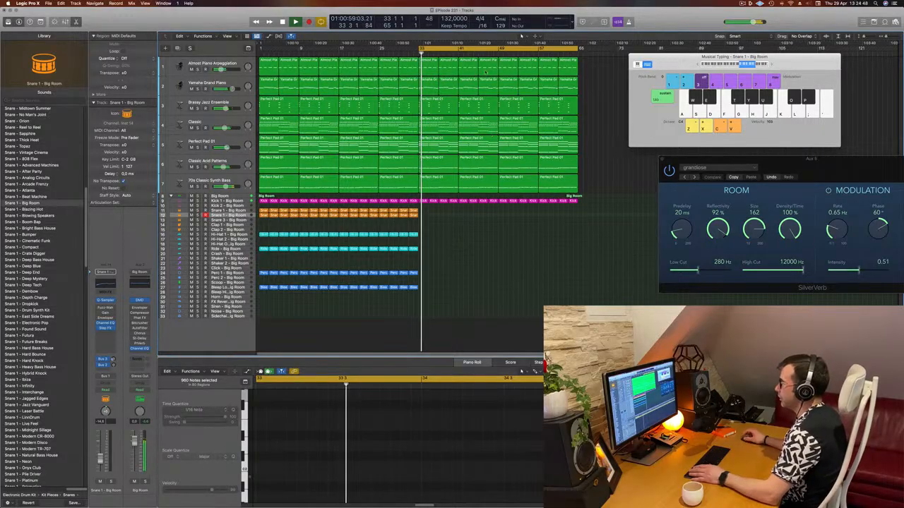
key(space)
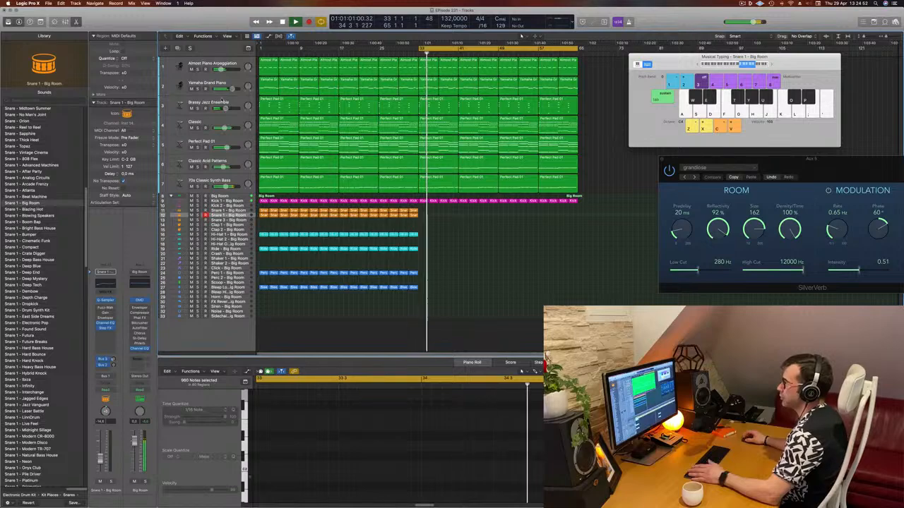
Step: Listen to the section from bar 33 with the Brassy Jazz Ensemble track selected, and again with the Classic track selected
click(219, 103)
key(space)
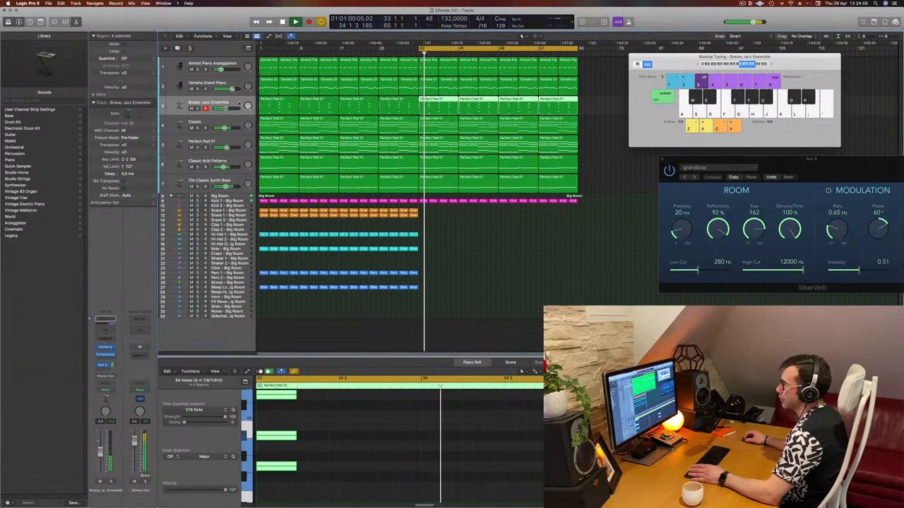
click(228, 122)
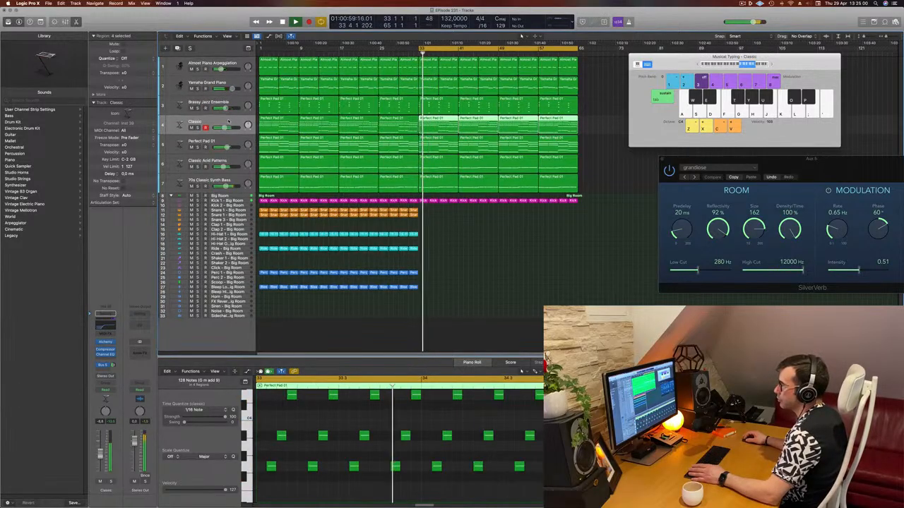
key(space)
key(space)
key(space)
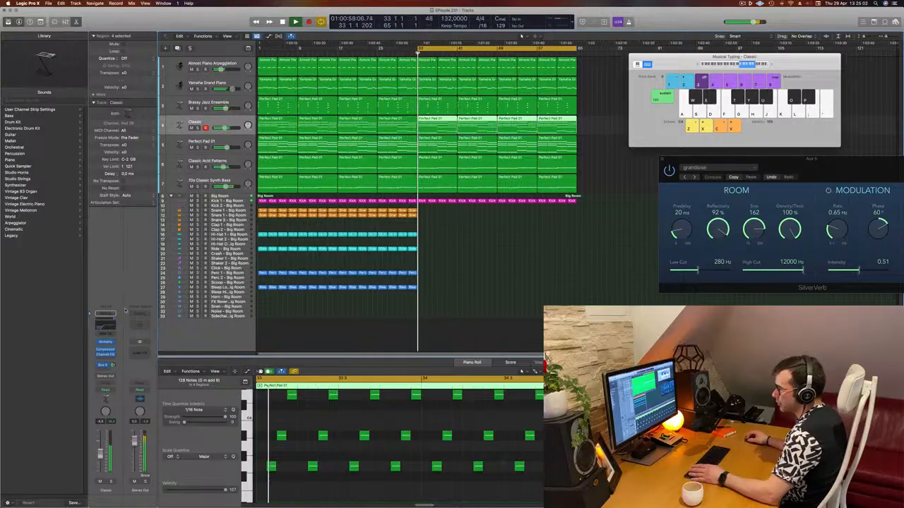
Step: Set the Classic track's automation mode to Touch, and close its Alchemy synth window after working in it
click(104, 390)
click(104, 397)
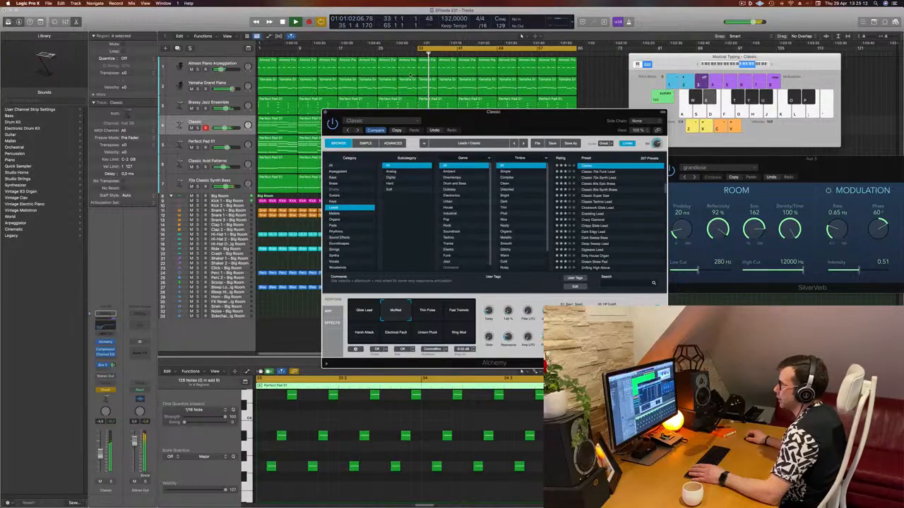
drag(325, 111, 324, 112)
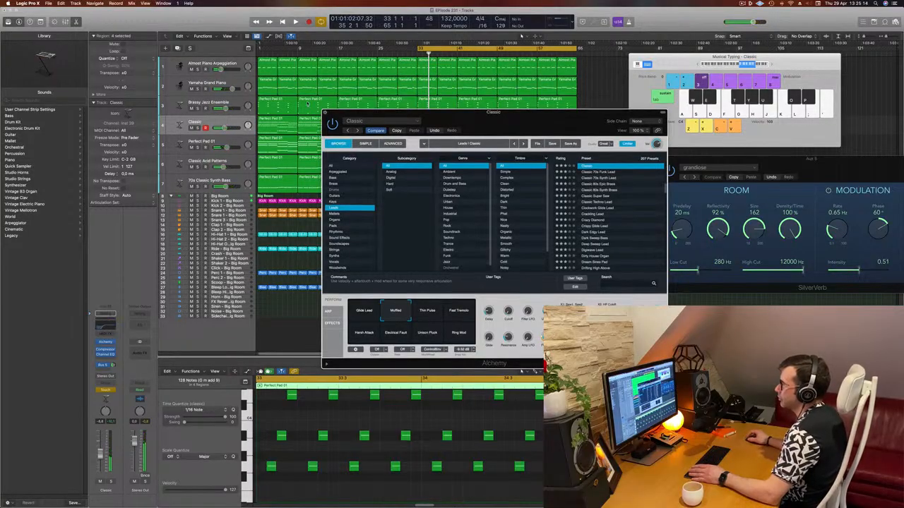
key(super+w)
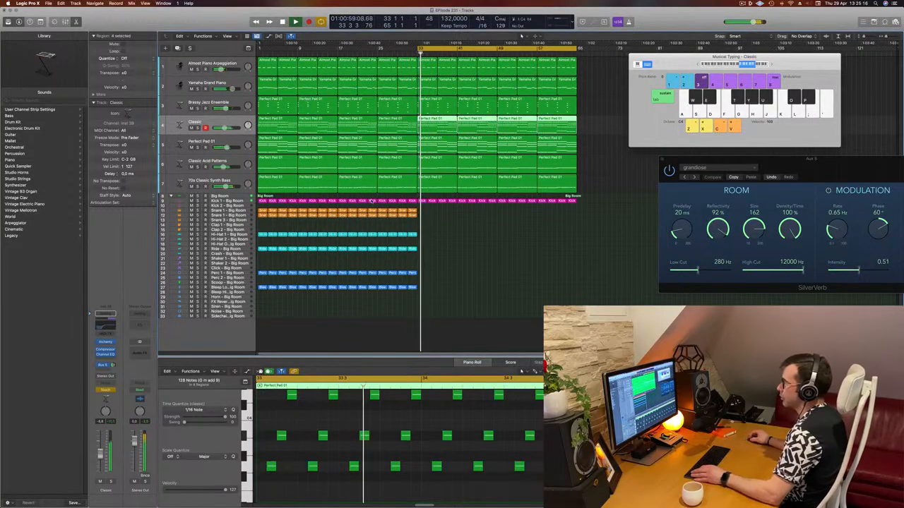
click(466, 239)
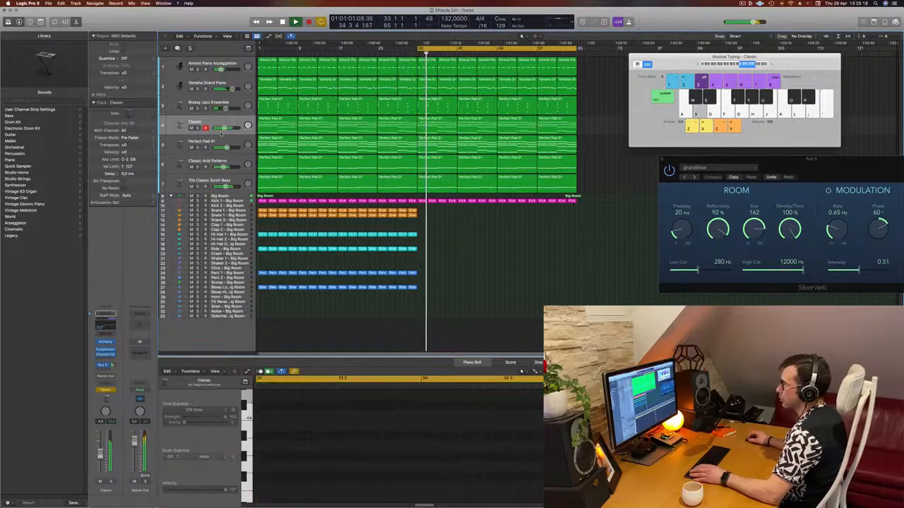
Step: Enlarge the Classic track, close Musical Typing, and show the track's automation with Cutoff as the parameter
drag(222, 133, 222, 163)
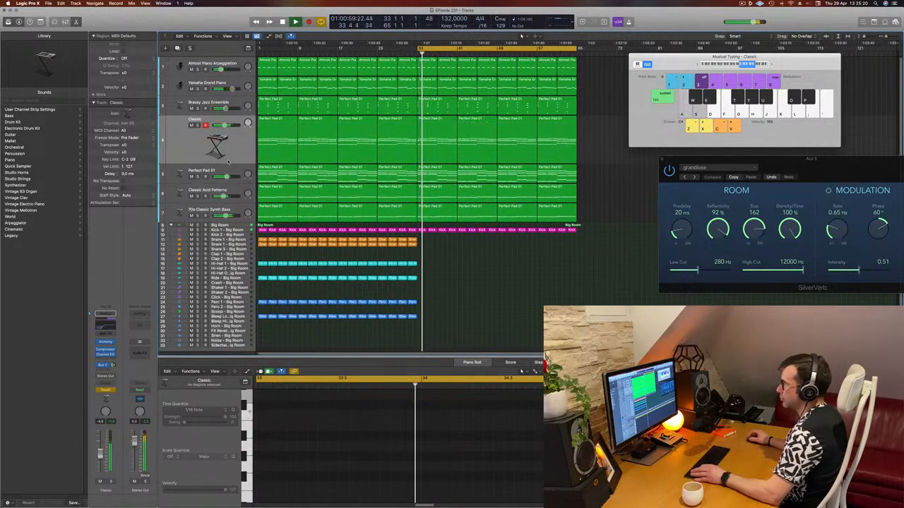
key(super+k)
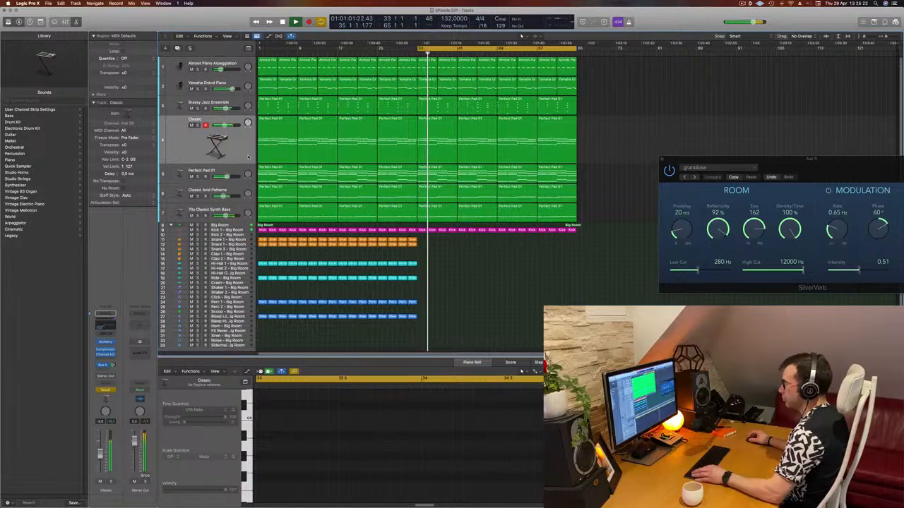
key(z)
key(z)
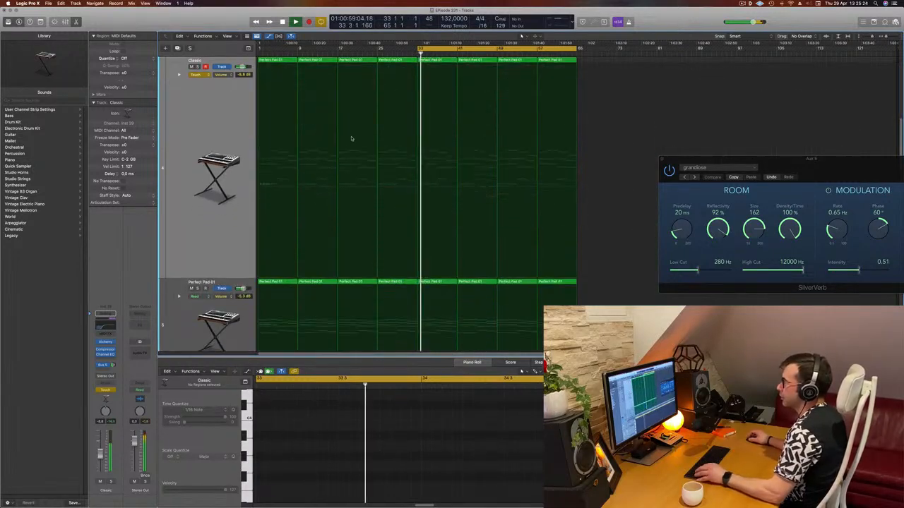
click(227, 75)
click(247, 146)
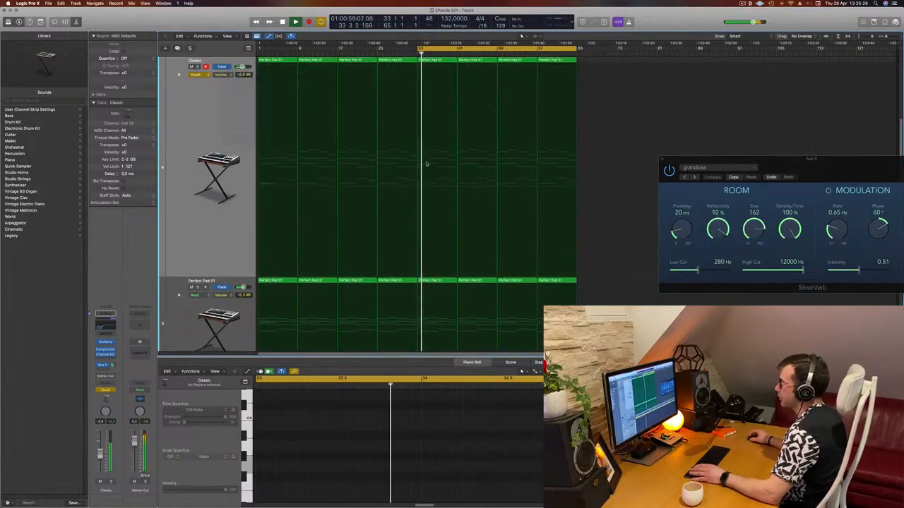
Step: Draw Cutoff automation on the Classic track rising from 0% at bar 33 to about 10% at bar 41
drag(429, 276, 415, 279)
click(416, 277)
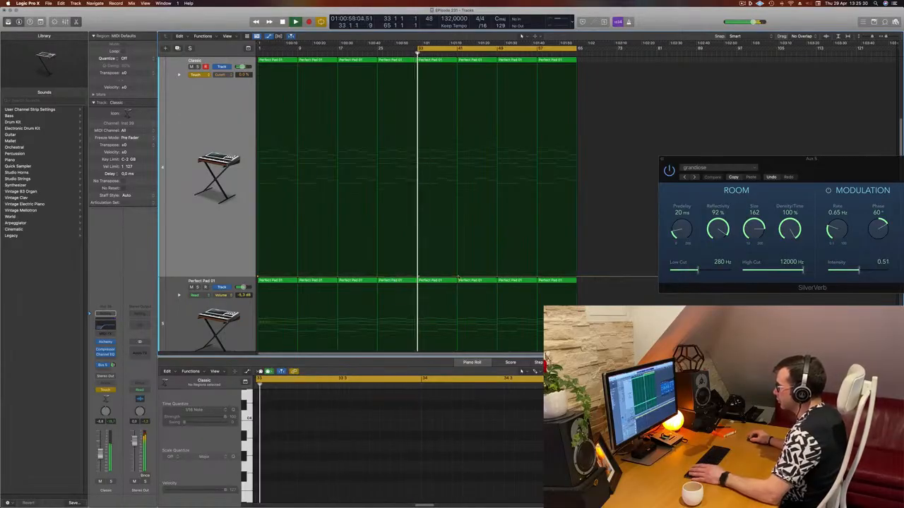
drag(458, 280, 458, 255)
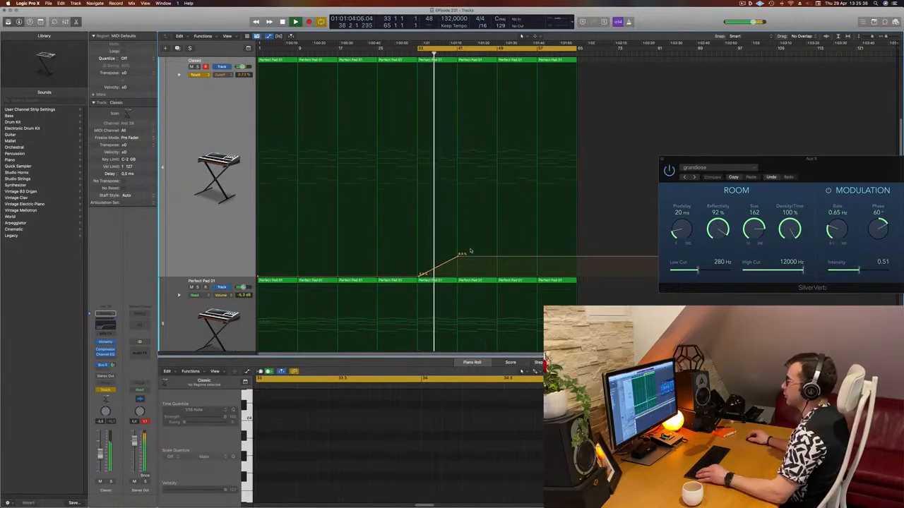
scroll(474, 226, down, 5)
scroll(490, 193, up, 2)
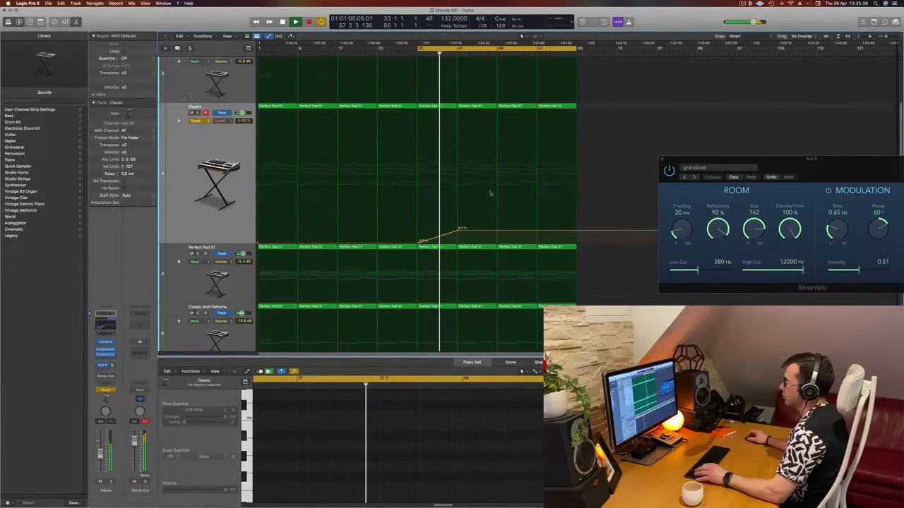
scroll(491, 193, up, 2)
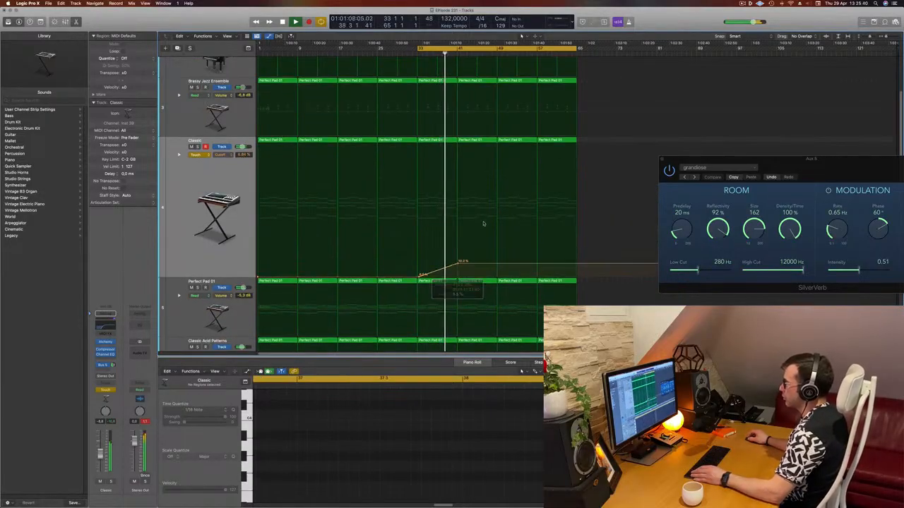
Step: Delete all Almost Piano Arpeggiation regions from bar 41 to the end of the arrangement
scroll(483, 222, up, 5)
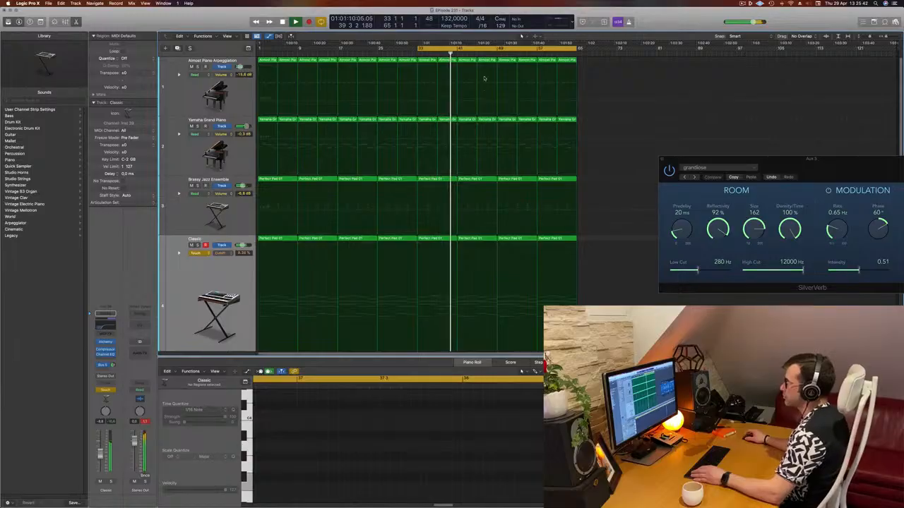
click(467, 85)
key(BackSpace)
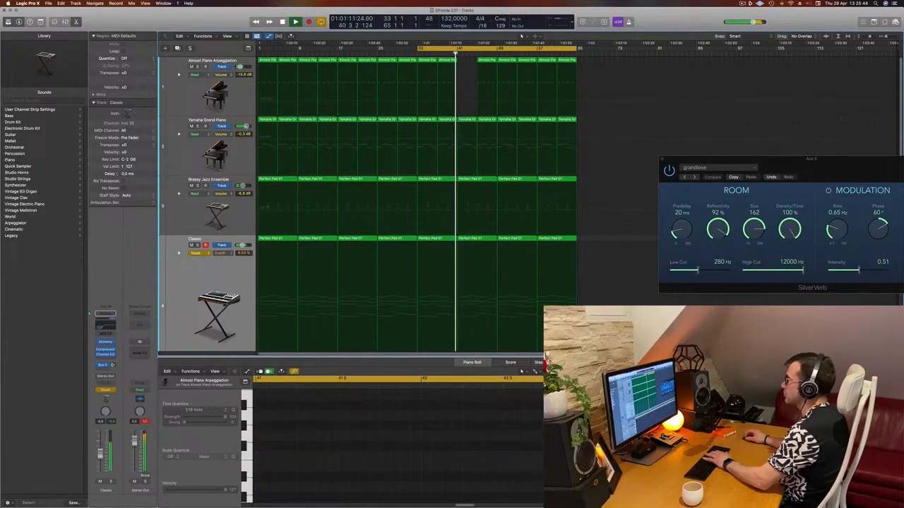
click(487, 84)
key(Delete)
click(506, 61)
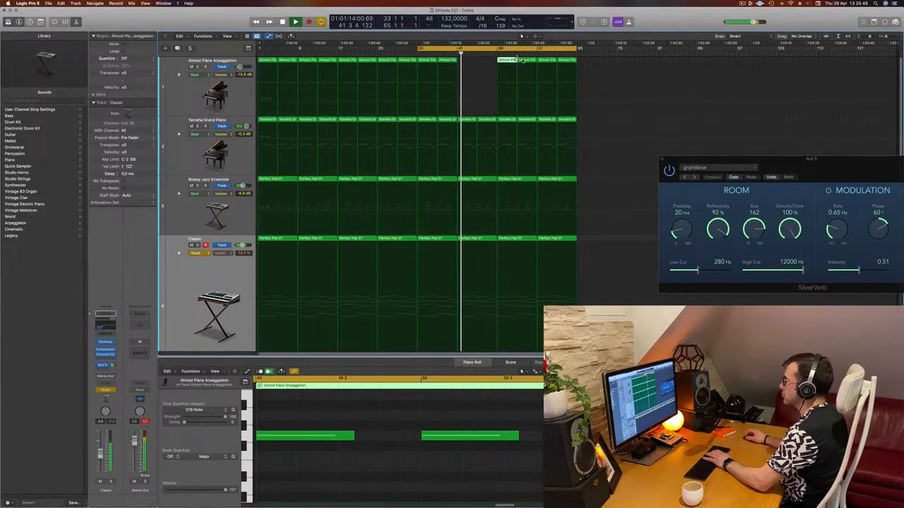
key(Delete)
click(520, 61)
key(Delete)
drag(612, 64, 549, 92)
key(Delete)
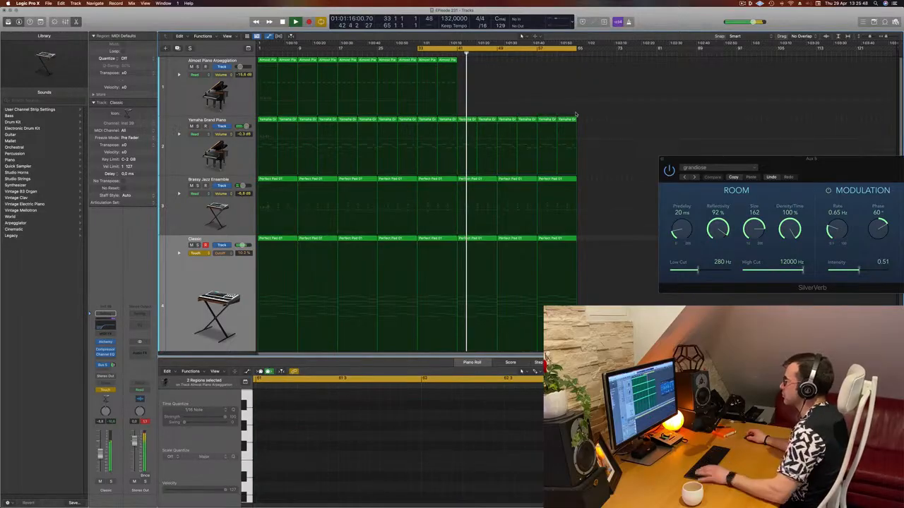
Step: Reduce the track heights, select the Classic Acid Patterns track and set its automation mode to Touch
scroll(529, 120, down, 3)
key(super+Up)
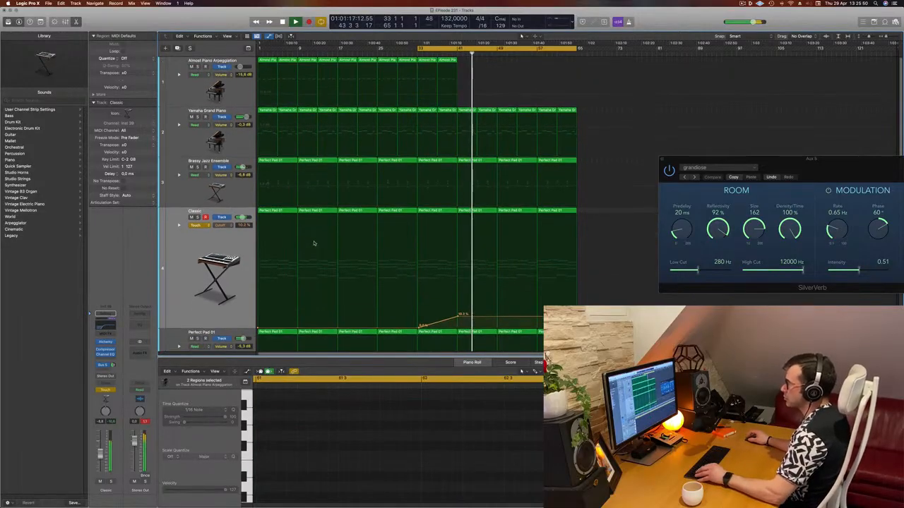
key(super+Up)
scroll(311, 247, down, 1)
scroll(269, 262, down, 1)
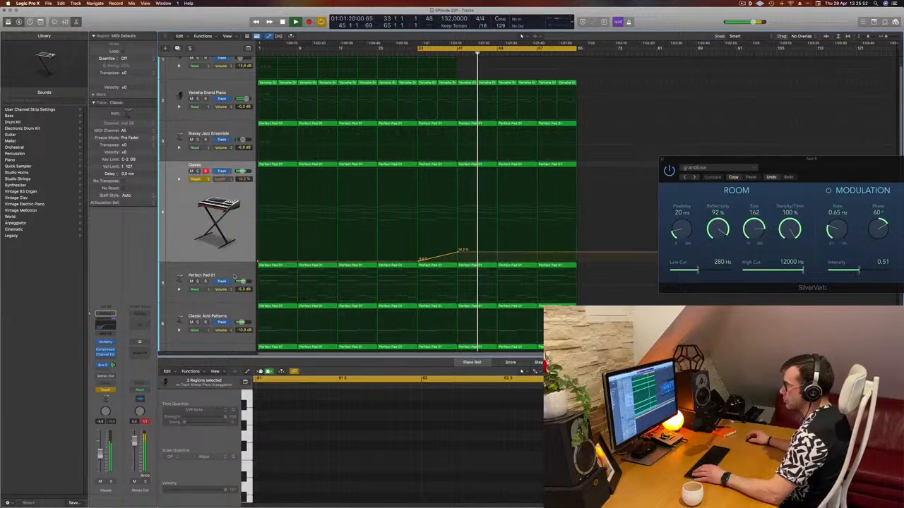
scroll(234, 276, down, 2)
click(234, 288)
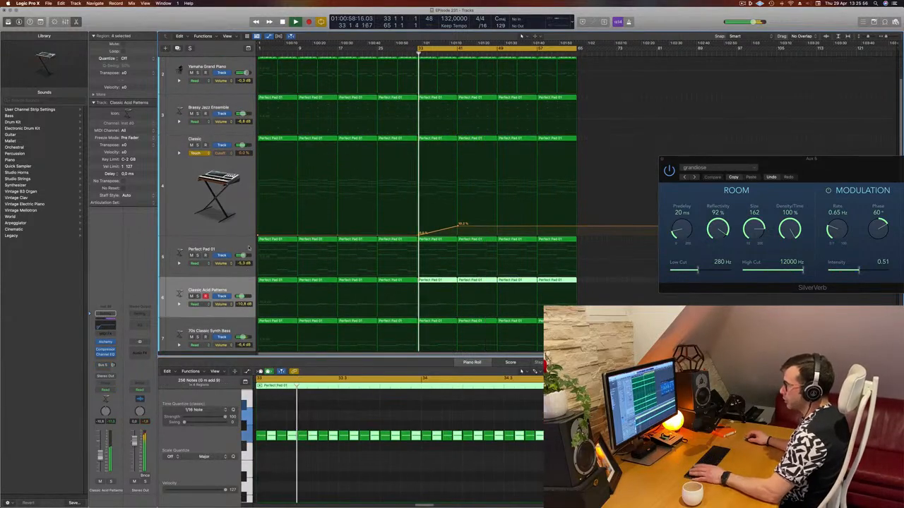
click(106, 391)
click(117, 396)
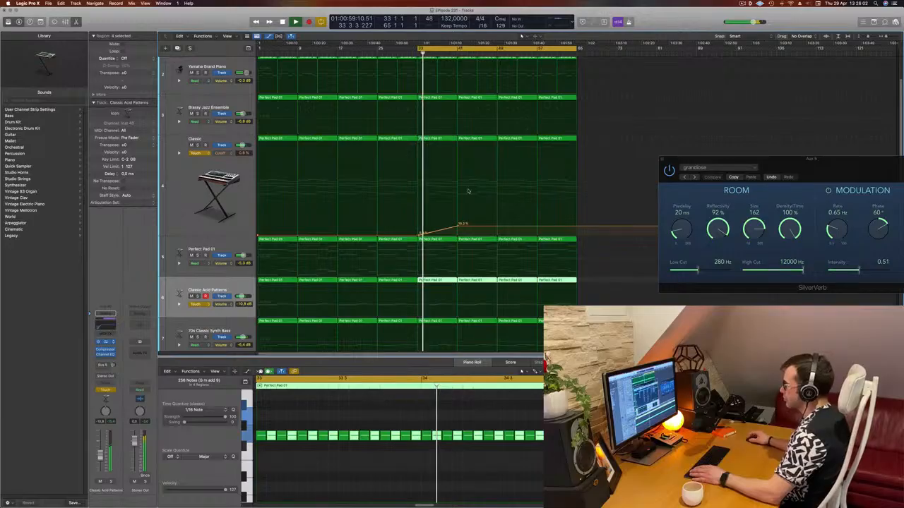
Step: Create Cutoff automation on Classic Acid Patterns rising from bar 33 and dropping to 12.5% at bar 41, and close its Alchemy window
key(space)
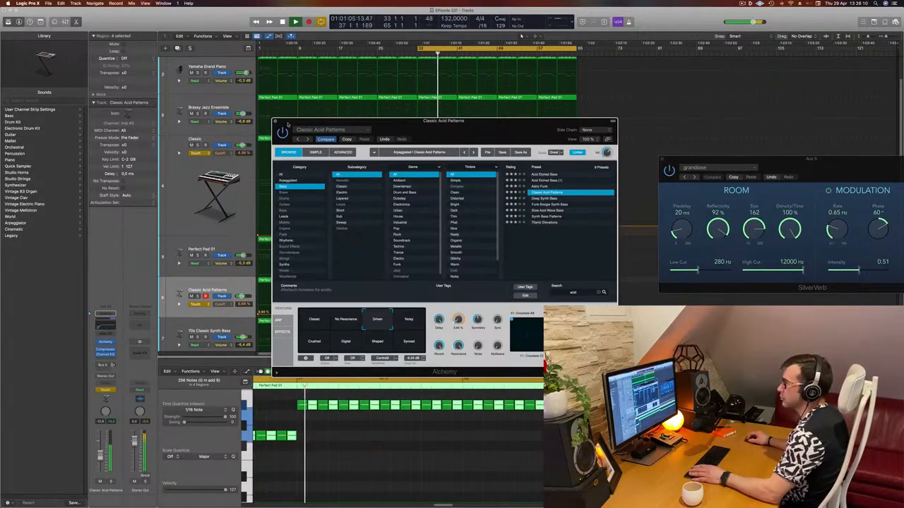
key(Return)
key(super+w)
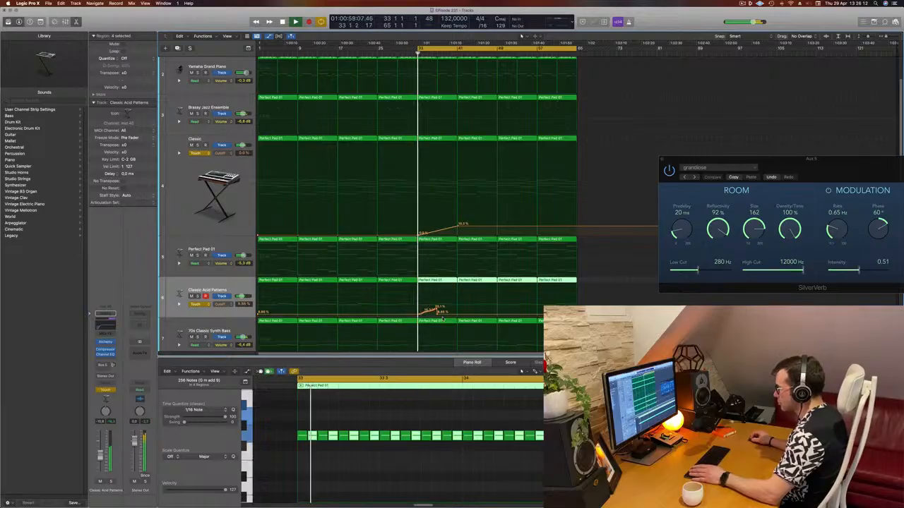
drag(433, 314, 460, 314)
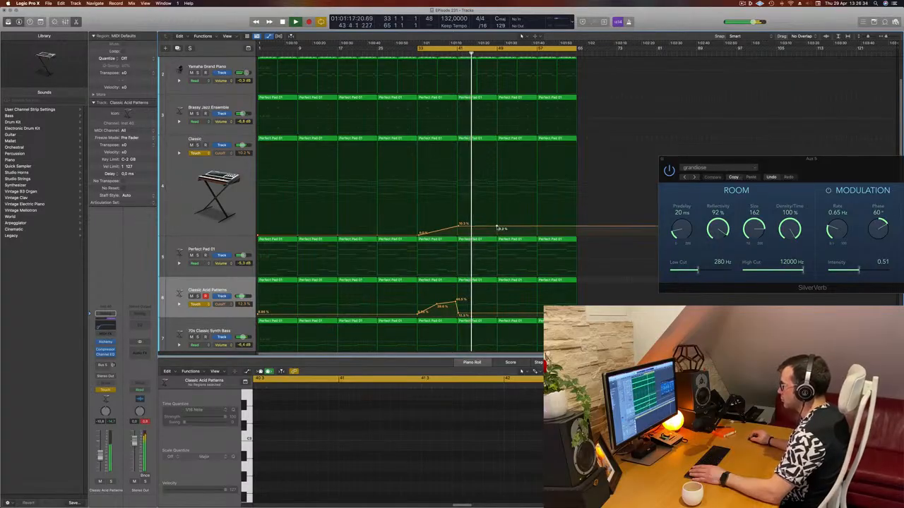
Step: Add Cutoff points at bar 49, lowering Classic to about 4% and raising Classic Acid Patterns to 49%
drag(496, 227, 499, 230)
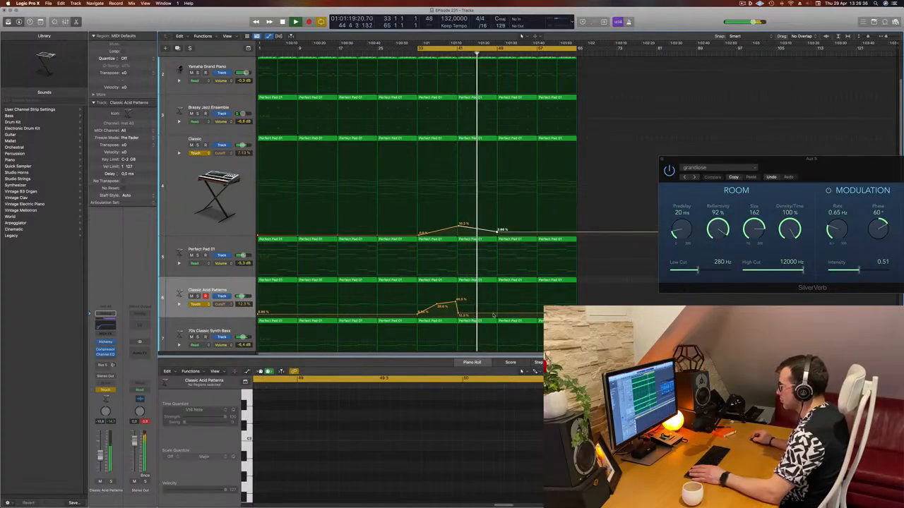
drag(496, 316, 498, 301)
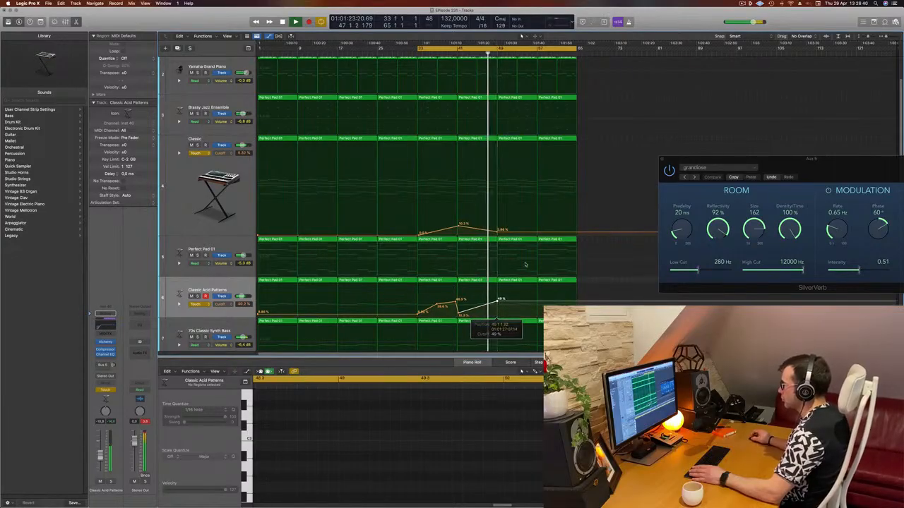
Step: Delete the Kick 1 regions from bar 49 to the end of the arrangement
scroll(583, 247, down, 1)
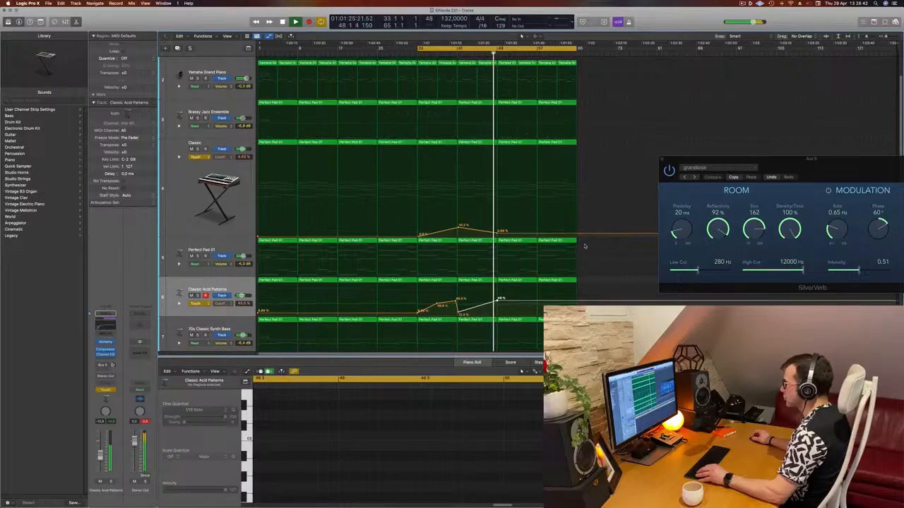
scroll(584, 245, down, 3)
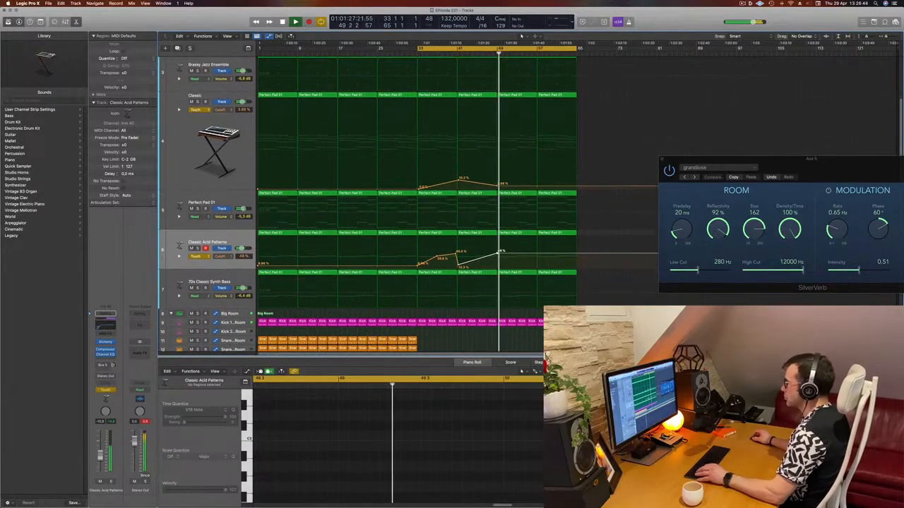
drag(580, 329, 501, 323)
key(BackSpace)
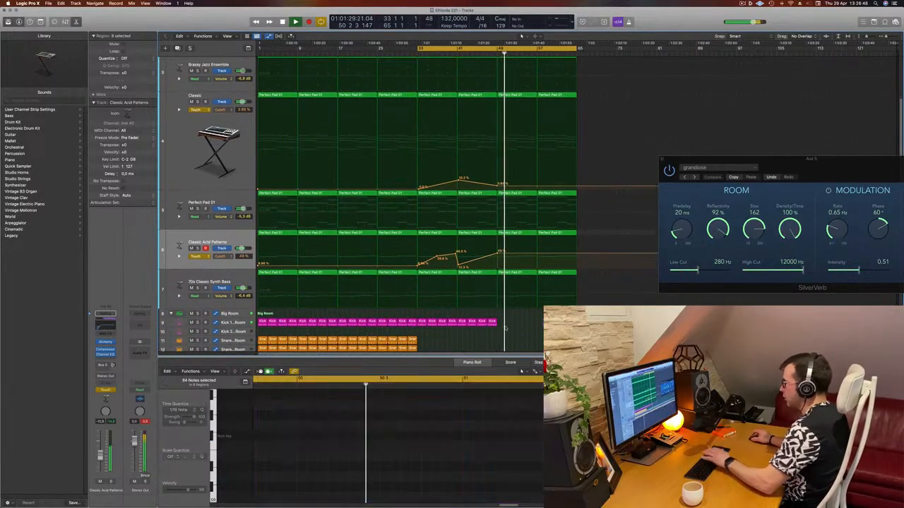
Step: Replay from about bar 47 and delete the 70s Classic Synth Bass regions from bar 49 onward
click(487, 53)
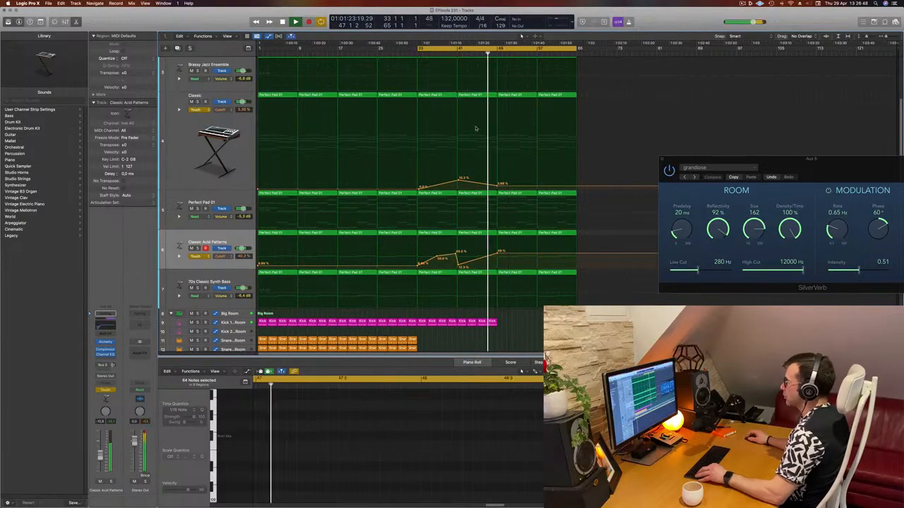
drag(586, 273, 524, 274)
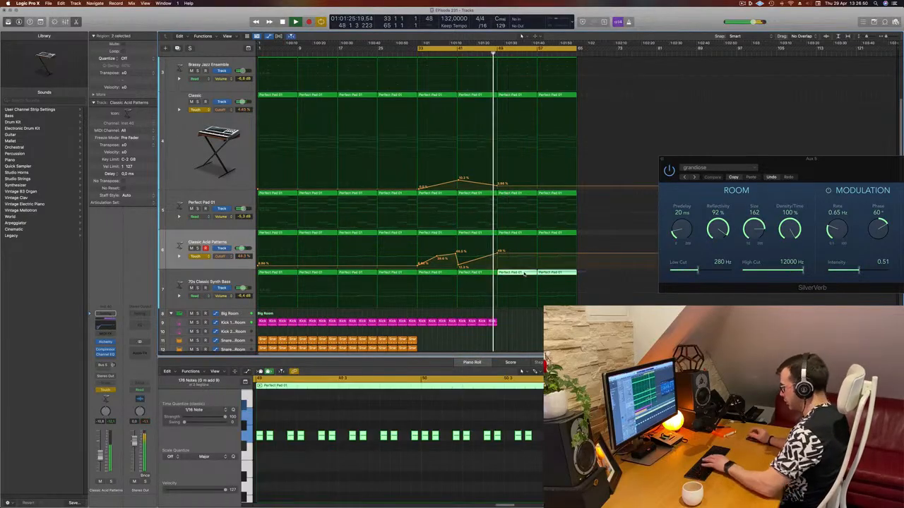
key(Delete)
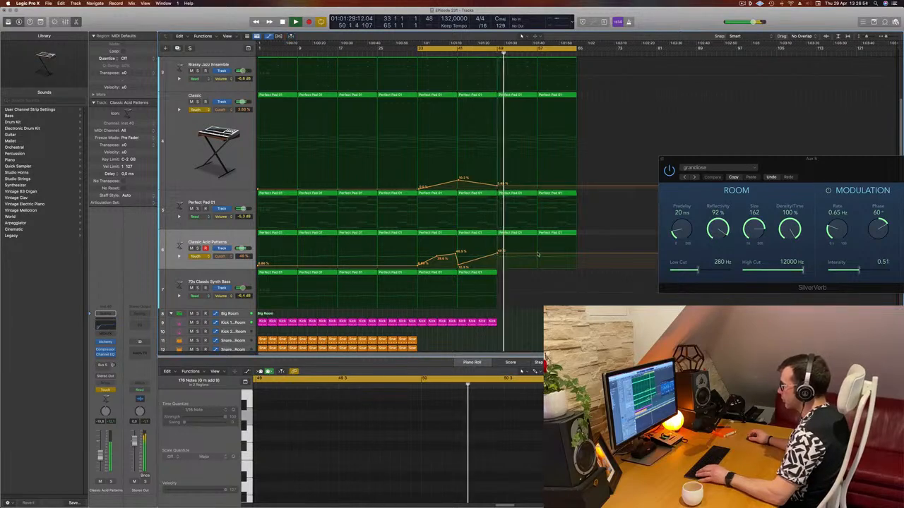
Step: Bring the Cutoff automation of both Classic Acid Patterns and Classic down to 0% at bar 57
drag(538, 255, 539, 258)
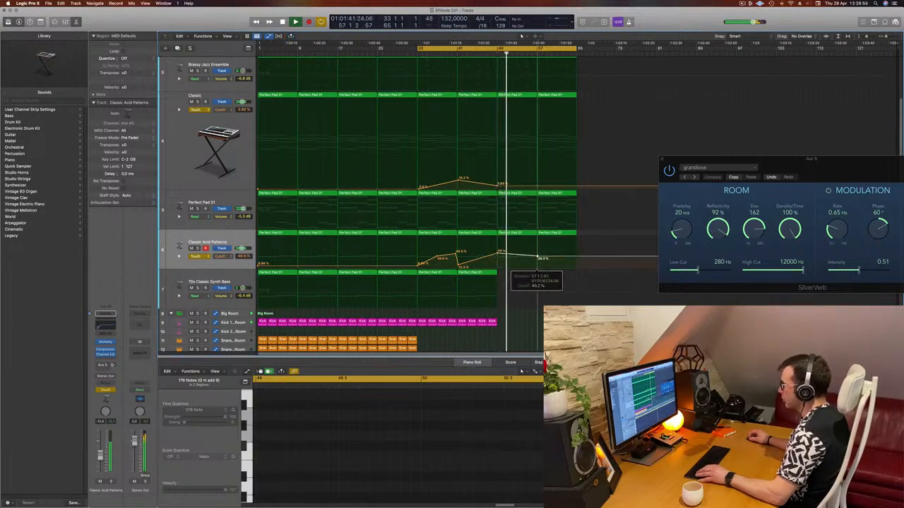
double_click(536, 193)
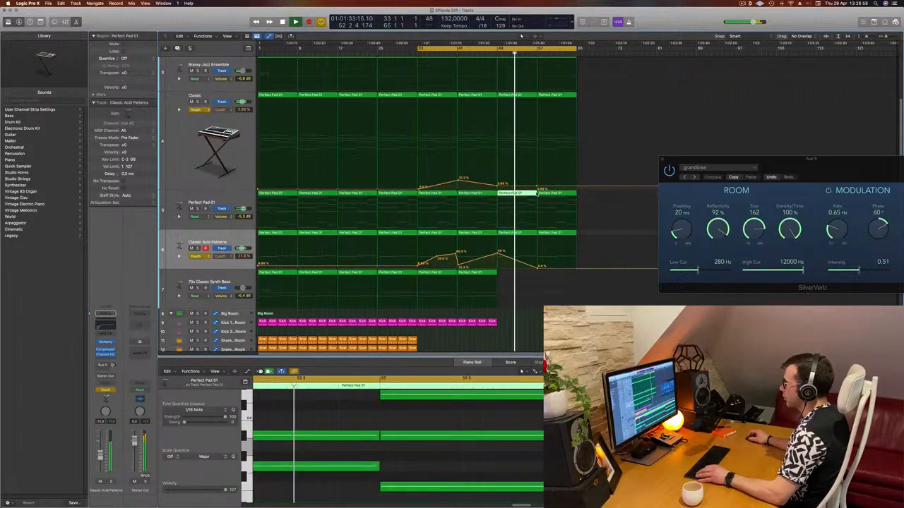
drag(537, 186, 537, 189)
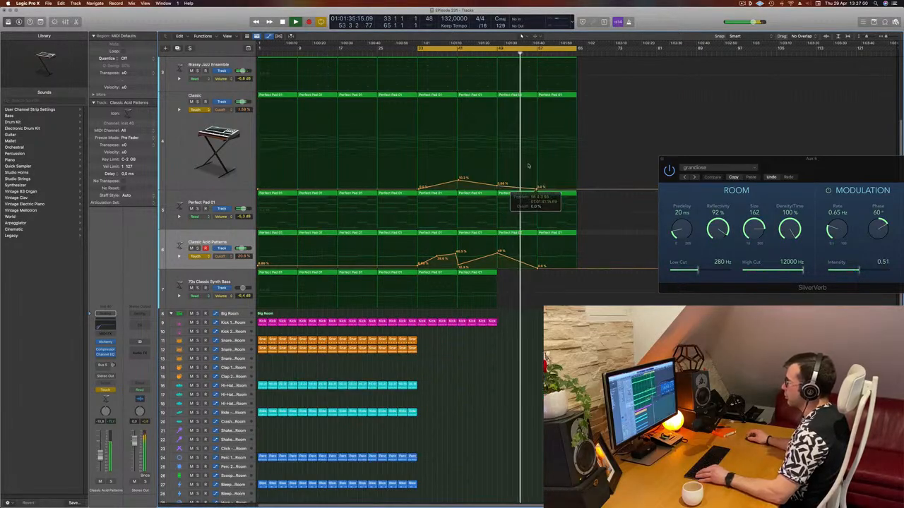
Step: Delete the two Brassy Jazz Ensemble regions from bar 49 to the end of the arrangement
scroll(557, 130, up, 3)
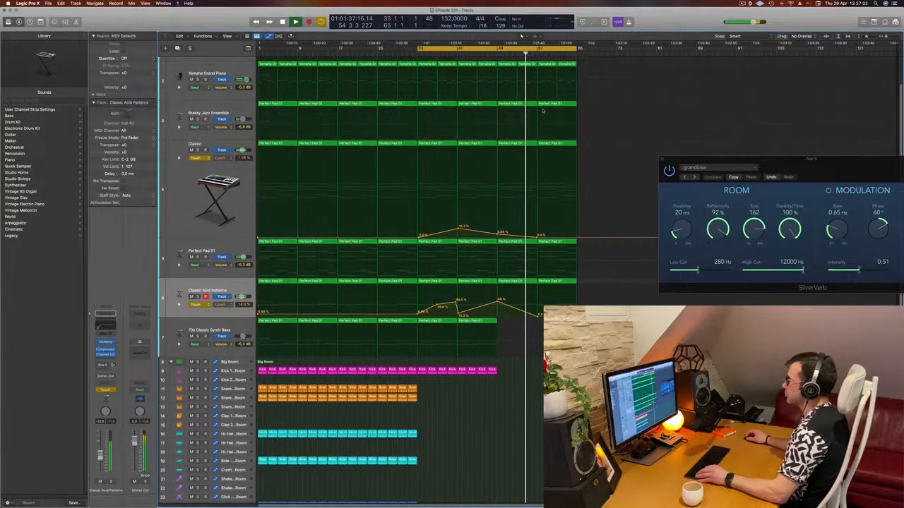
drag(585, 103, 525, 107)
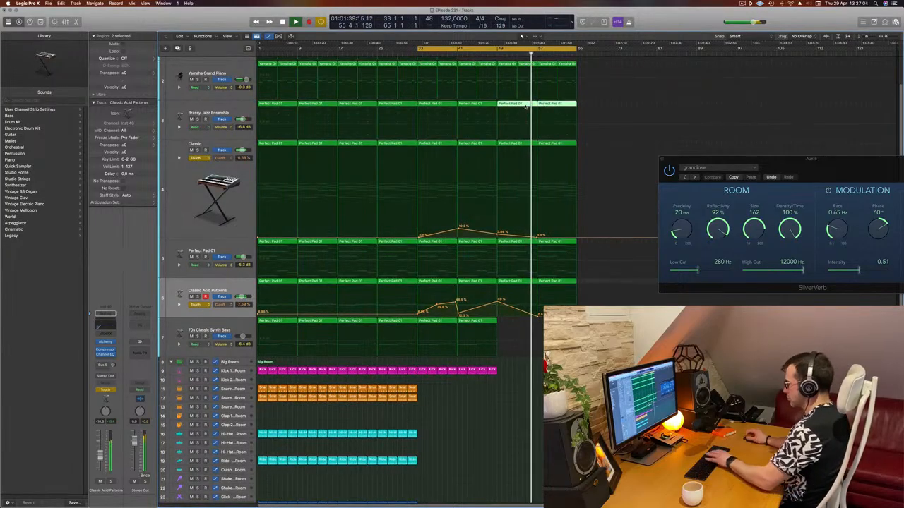
key(Delete)
Step: Raise the Classic track's Cutoff automation from bar 57 to about 14% at bar 65
scroll(496, 107, up, 2)
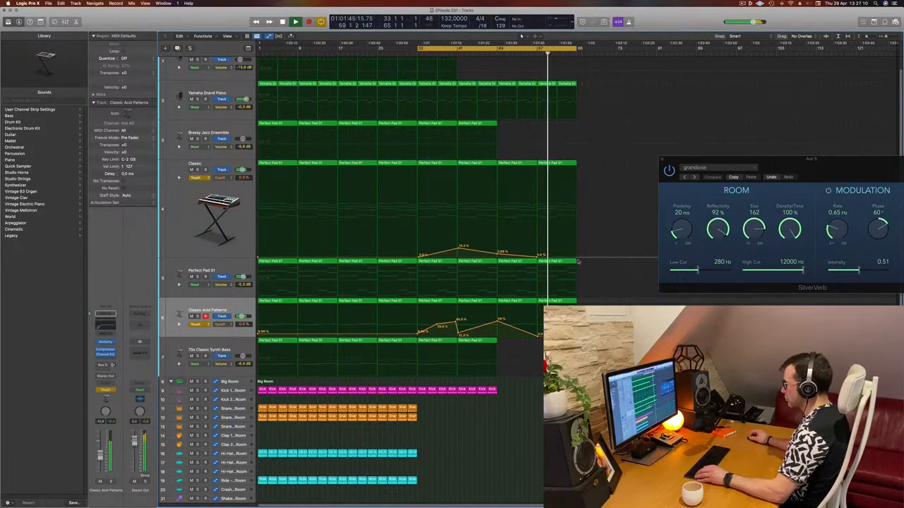
drag(578, 258, 579, 243)
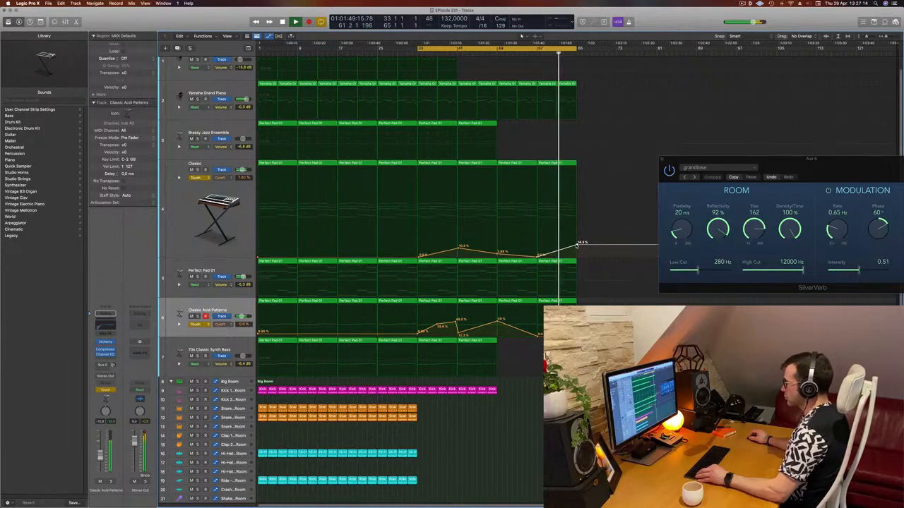